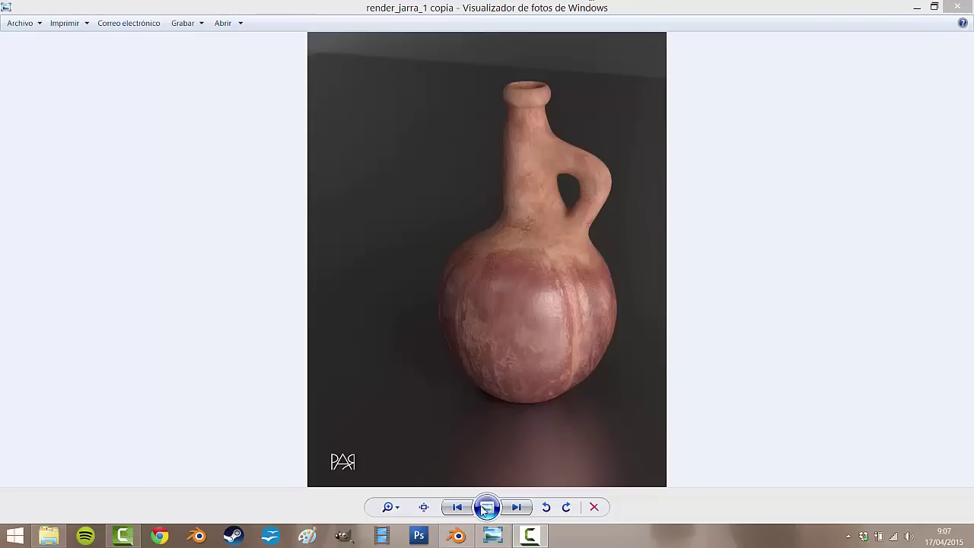
Switch to Blender, maximize its window and dismiss the splash screen
click(459, 537)
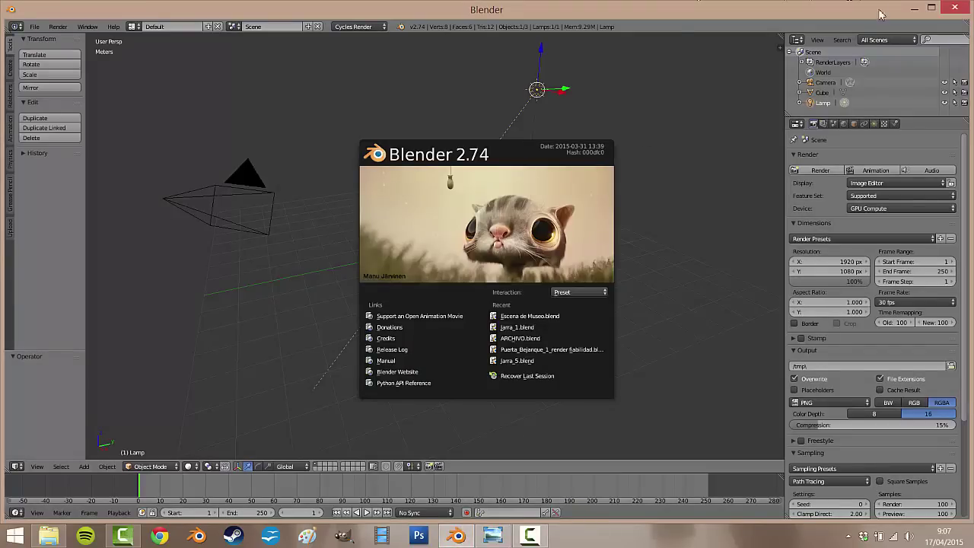
click(932, 8)
click(645, 137)
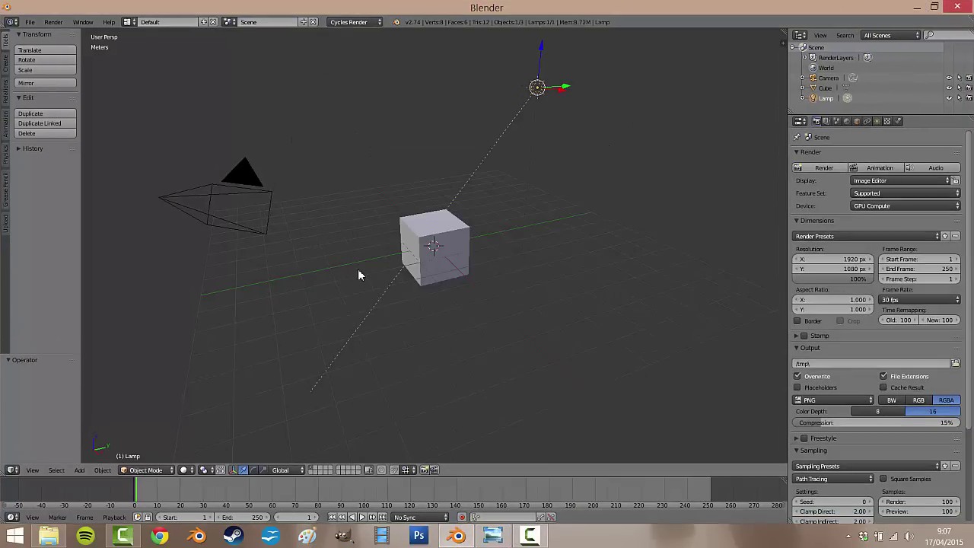
Switch the 3D viewport to orthographic projection and look at the scene from the front
click(35, 472)
click(32, 469)
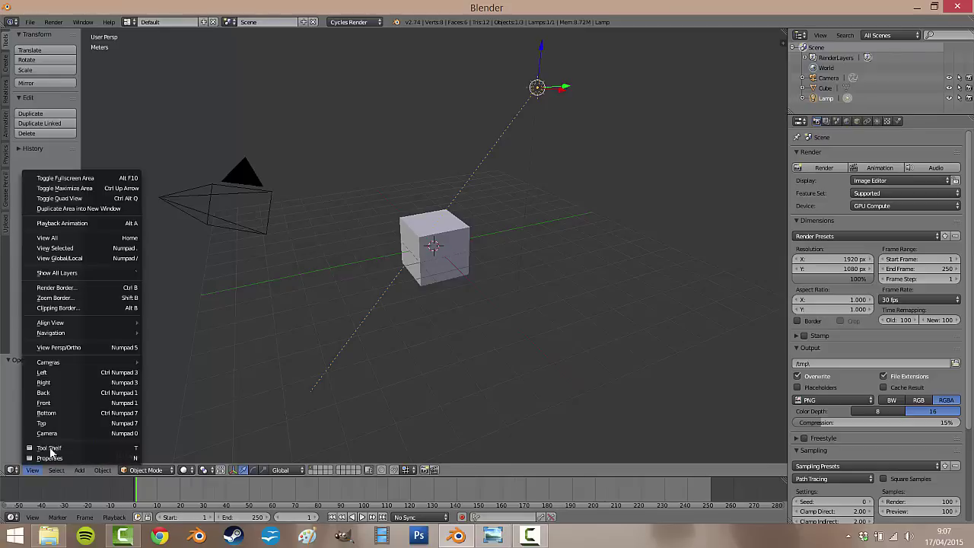
click(67, 348)
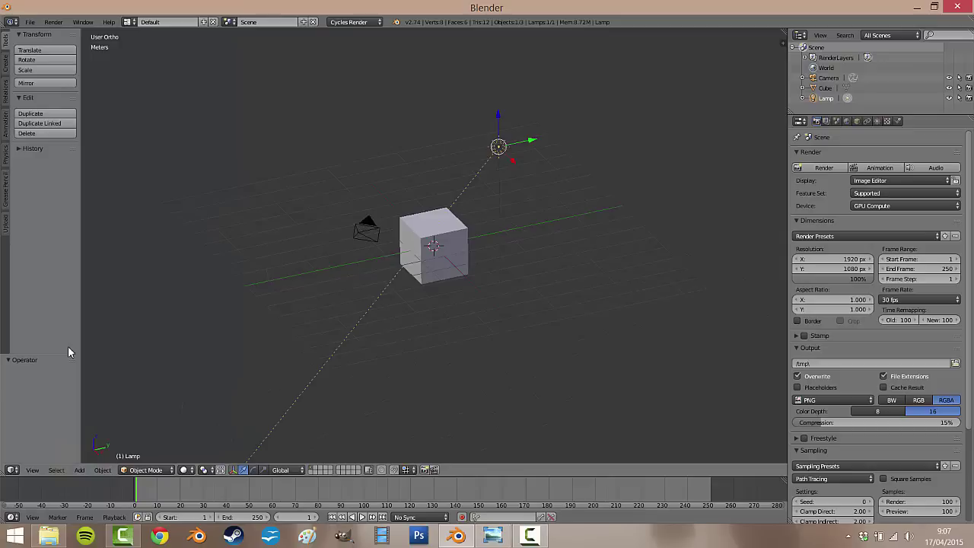
click(33, 470)
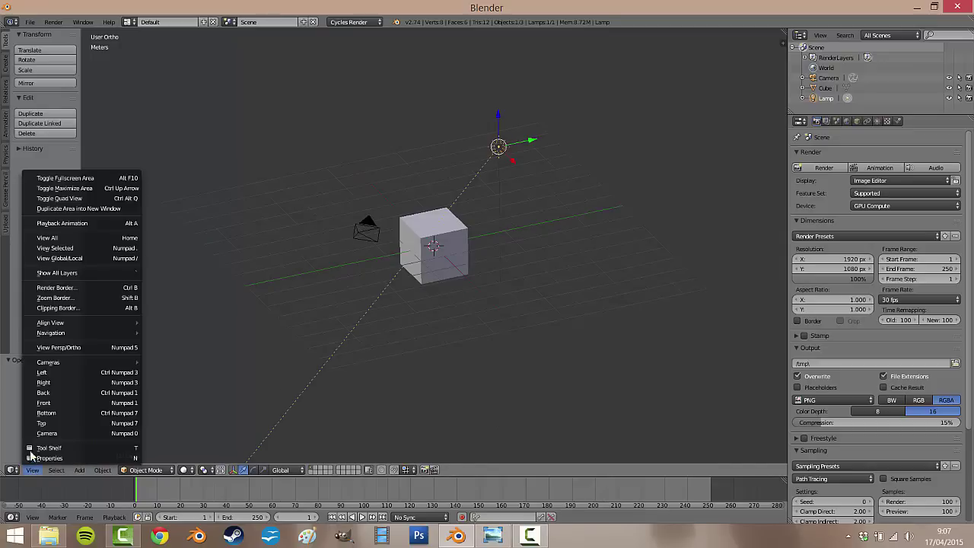
click(52, 399)
key(KP_1)
scroll(437, 213, up, 4)
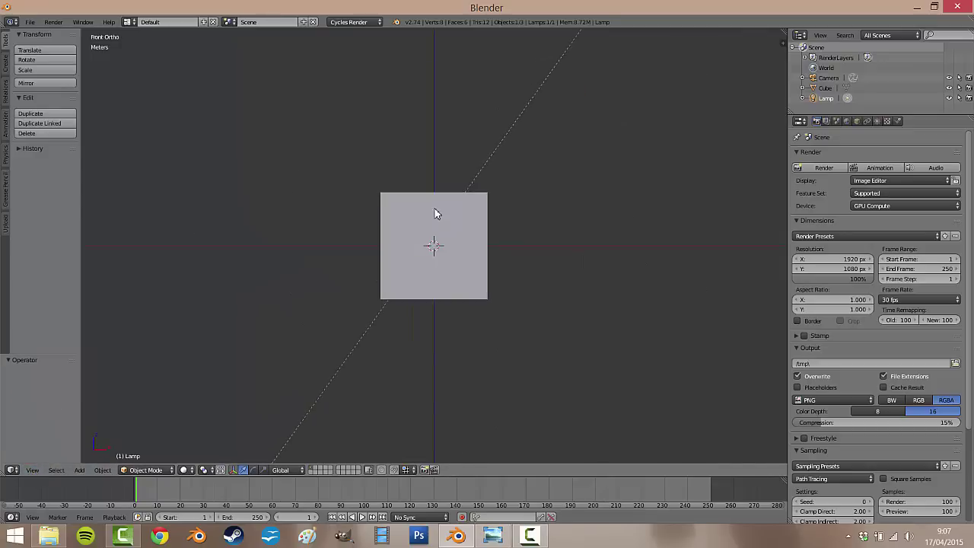
Delete the default cube from the scene
right_click(411, 204)
key(x)
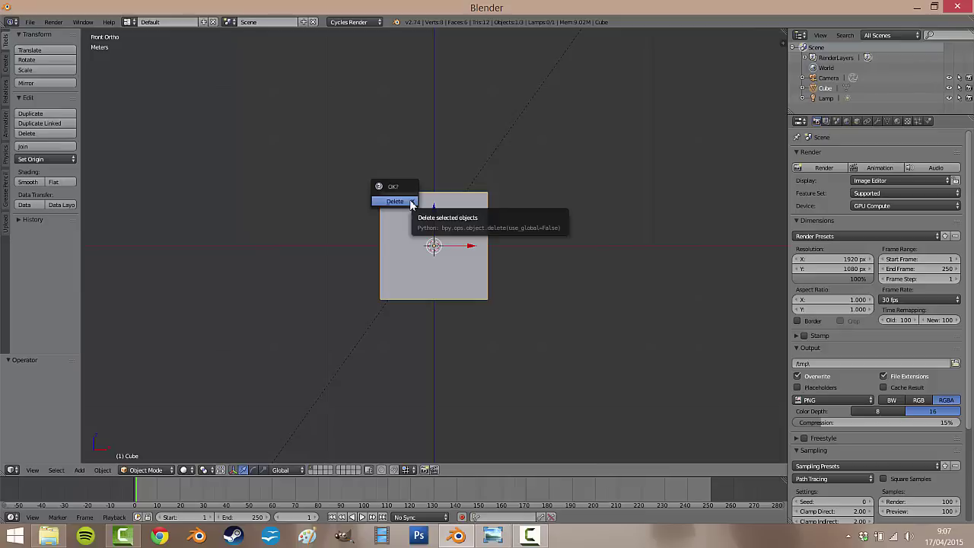
click(408, 204)
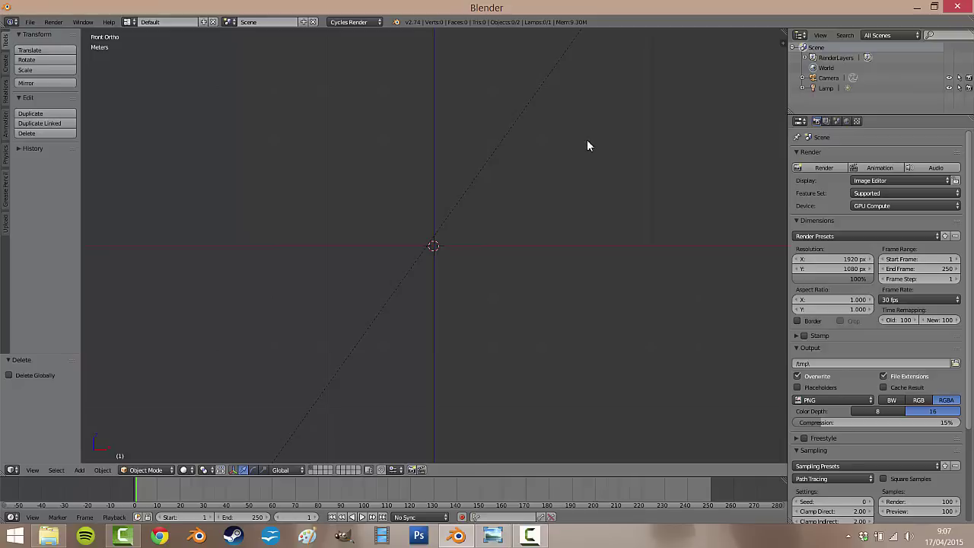
Enable background images for the 3D viewport and add an empty image slot
key(n)
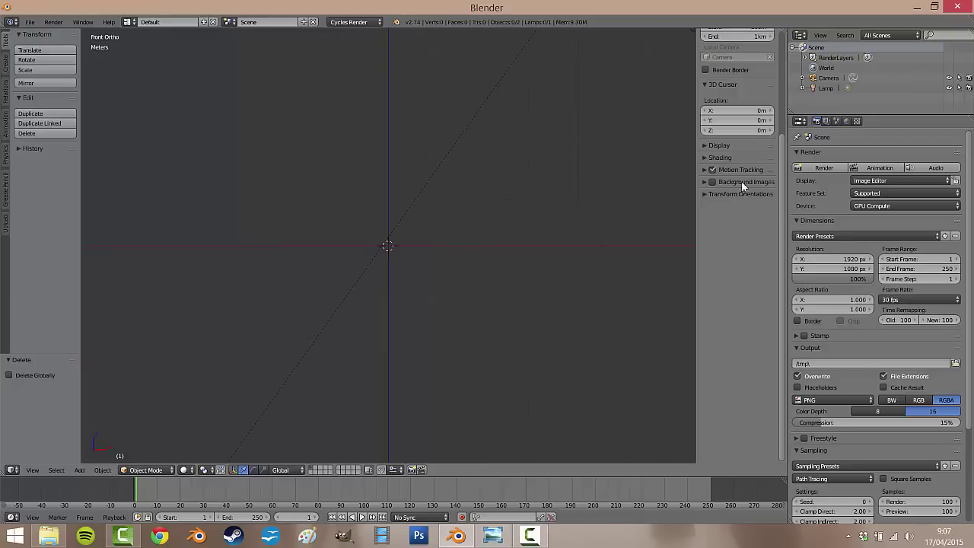
scroll(732, 179, up, 5)
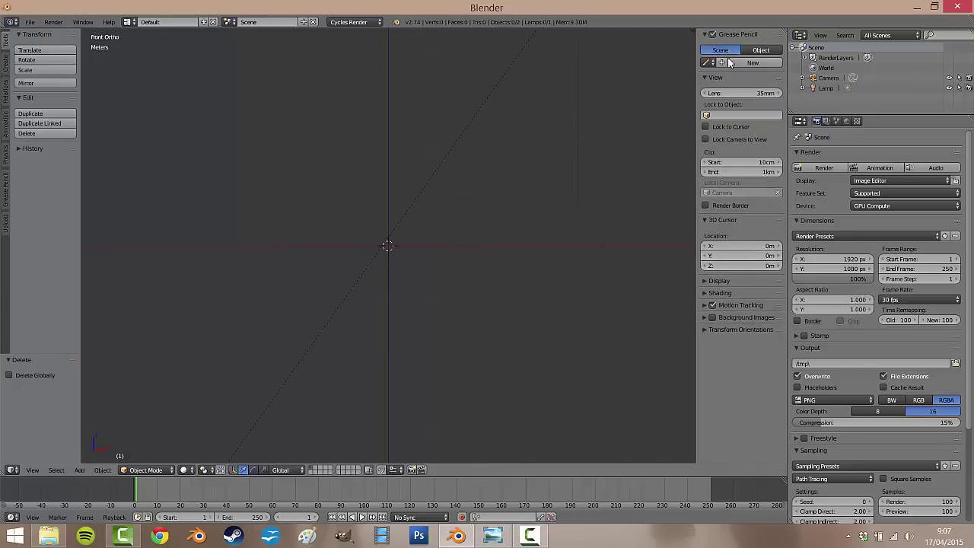
click(712, 317)
click(704, 318)
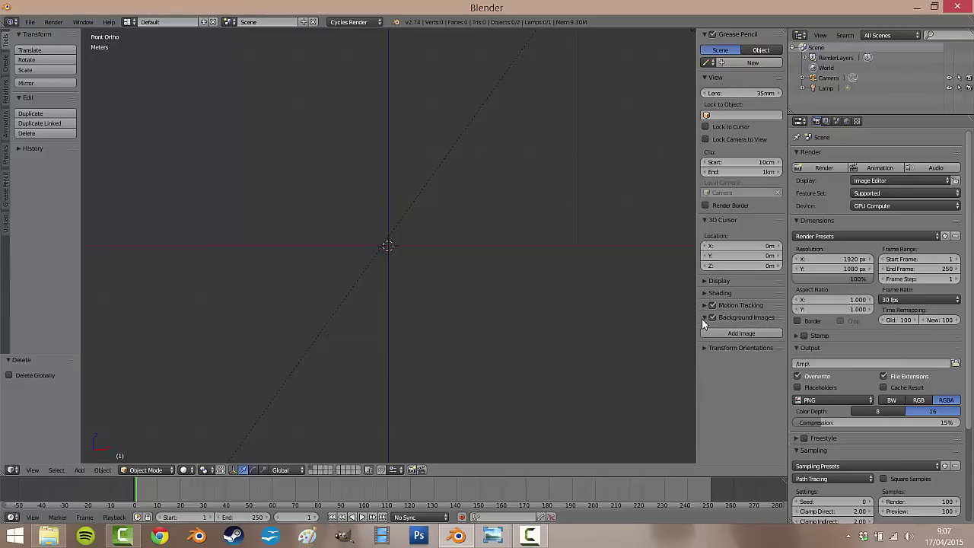
click(749, 334)
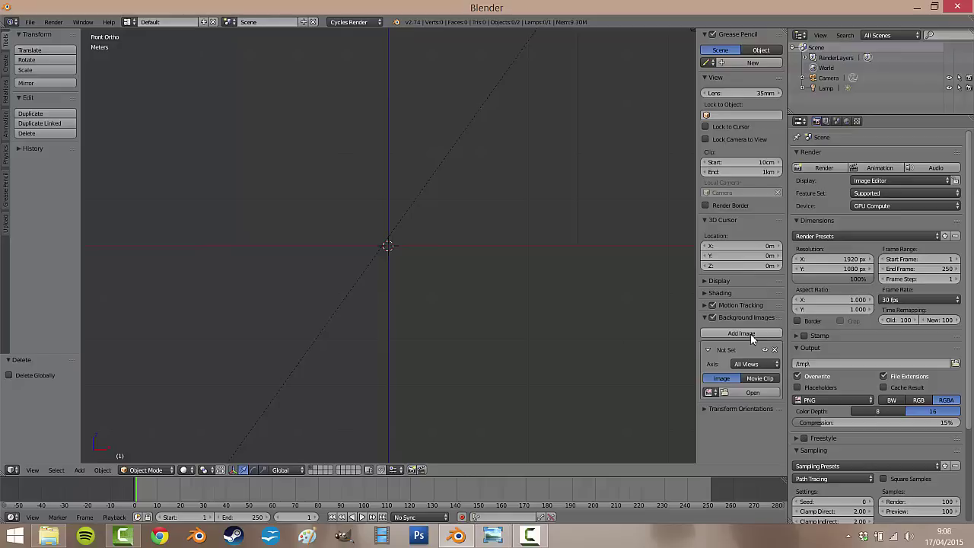
Load the jug photo P4110637.JPG from the Modelado_Jarra_Cañari folder as the background image
click(754, 394)
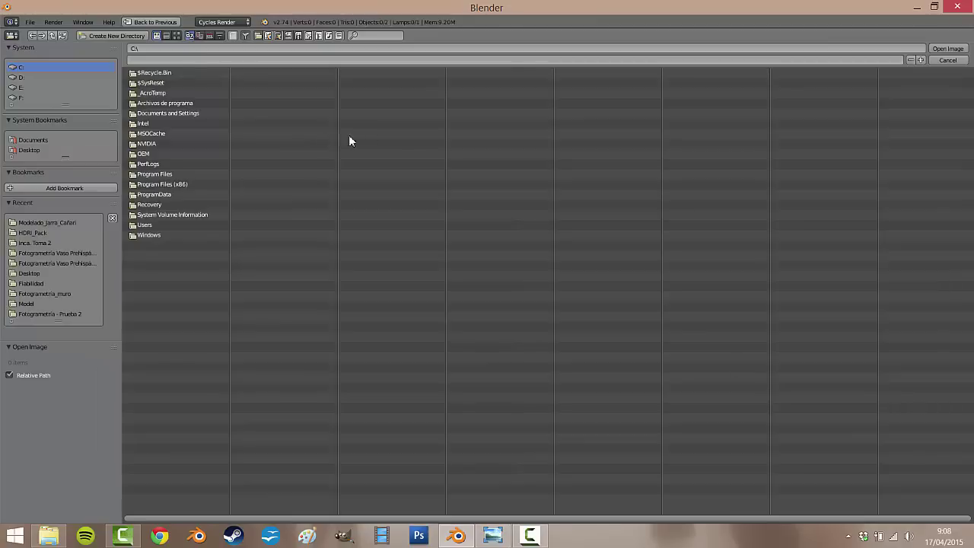
click(62, 223)
click(176, 35)
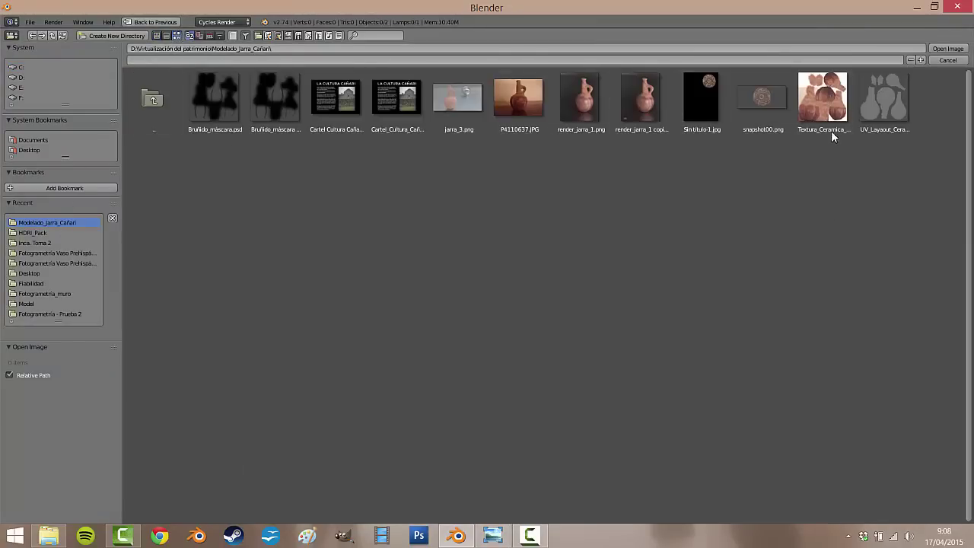
double_click(515, 97)
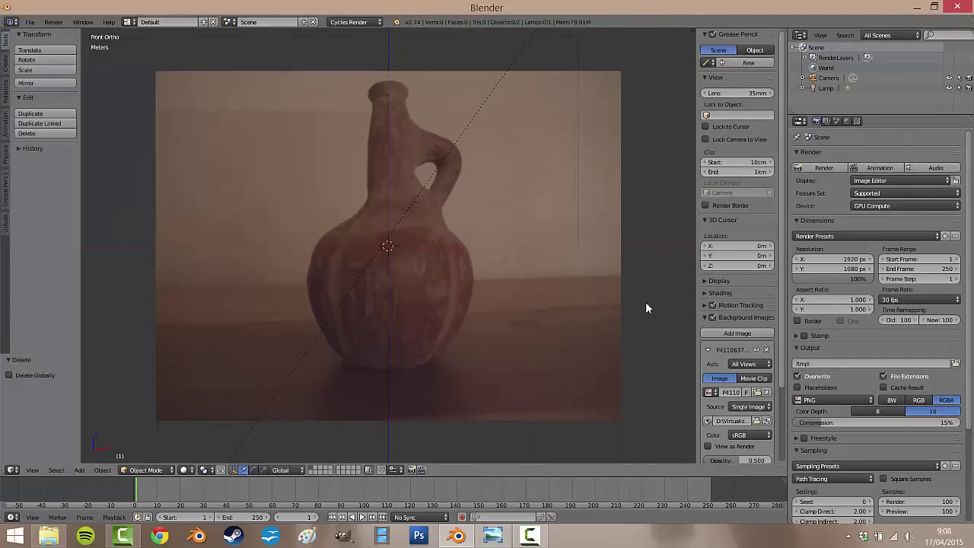
Set the background image's opacity to 0.362
scroll(740, 325, down, 3)
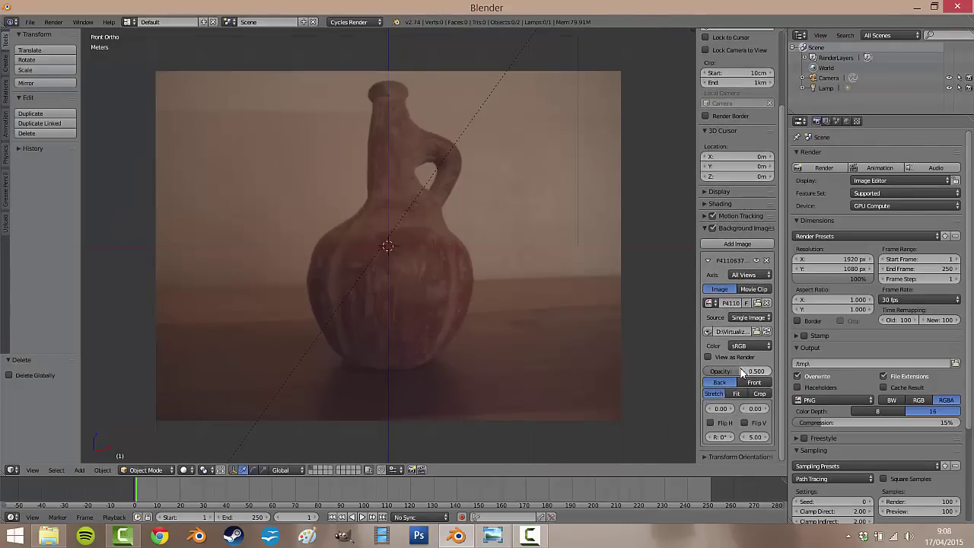
drag(737, 372, 776, 376)
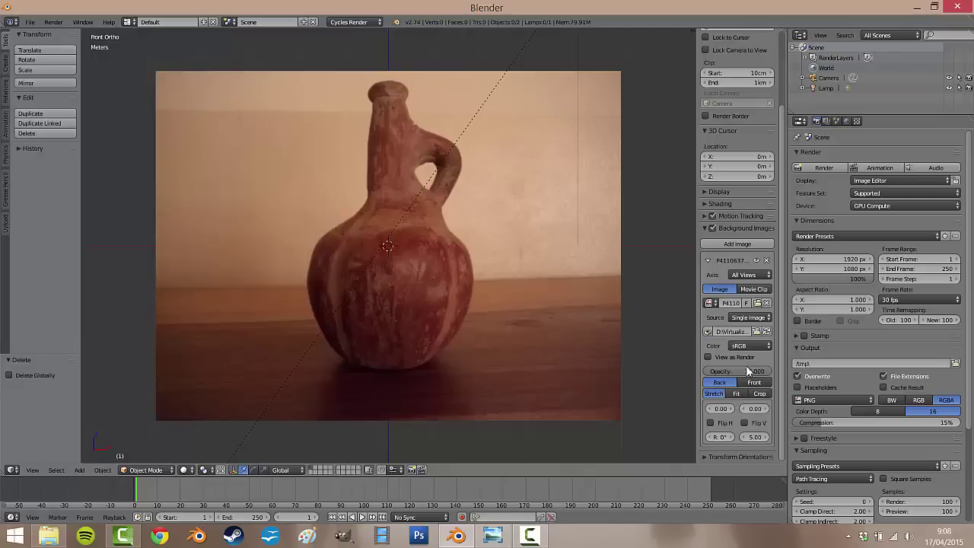
drag(756, 374, 718, 378)
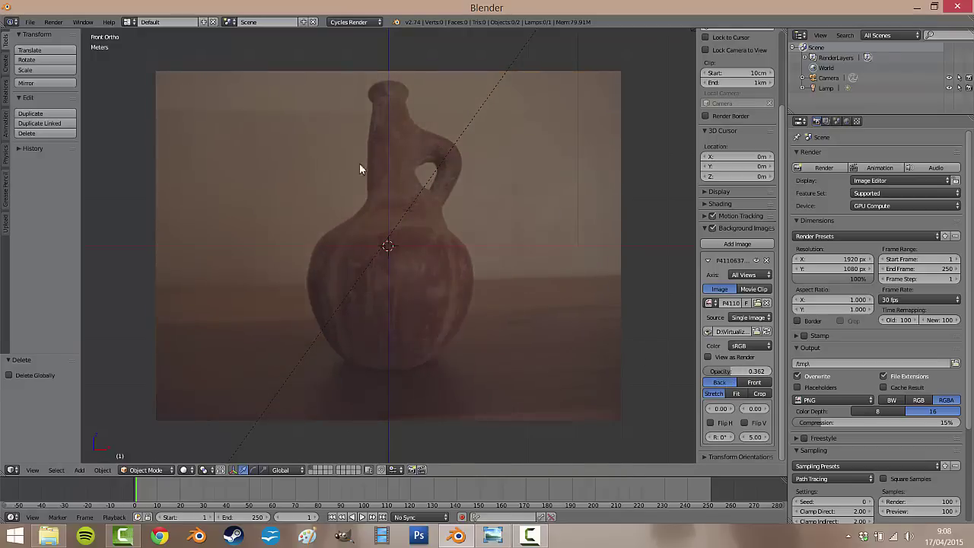
Add a plane at the scene origin and scale it up to about 3.364
scroll(382, 160, up, 1)
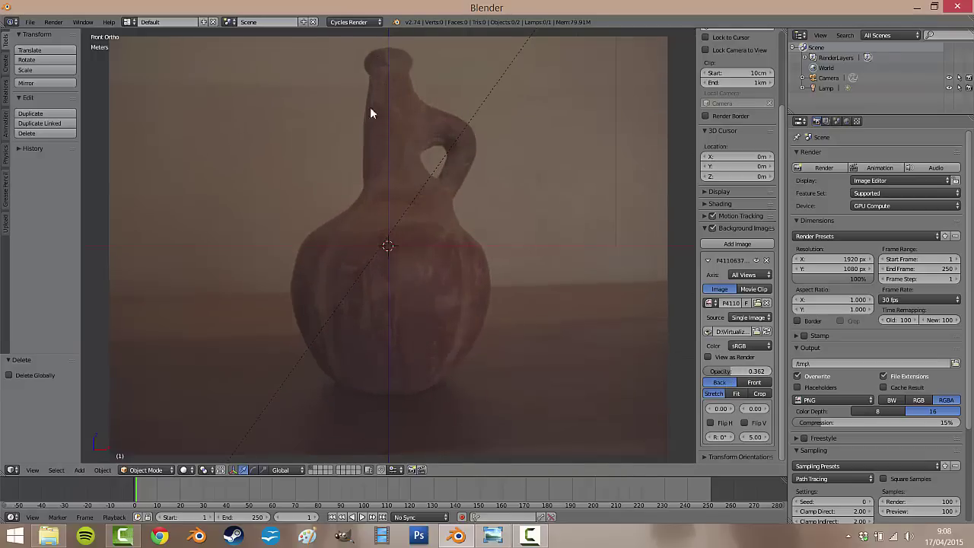
scroll(415, 57, down, 1)
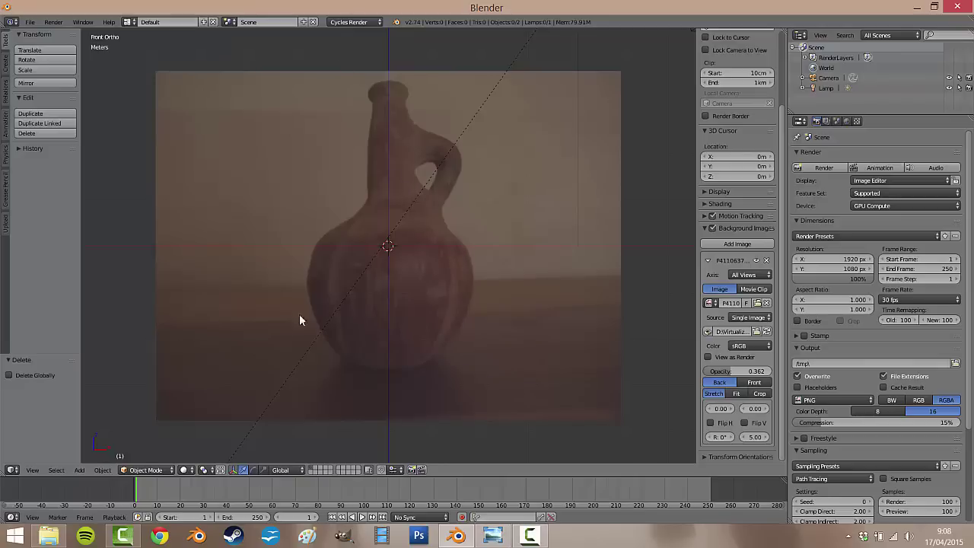
scroll(472, 217, up, 1)
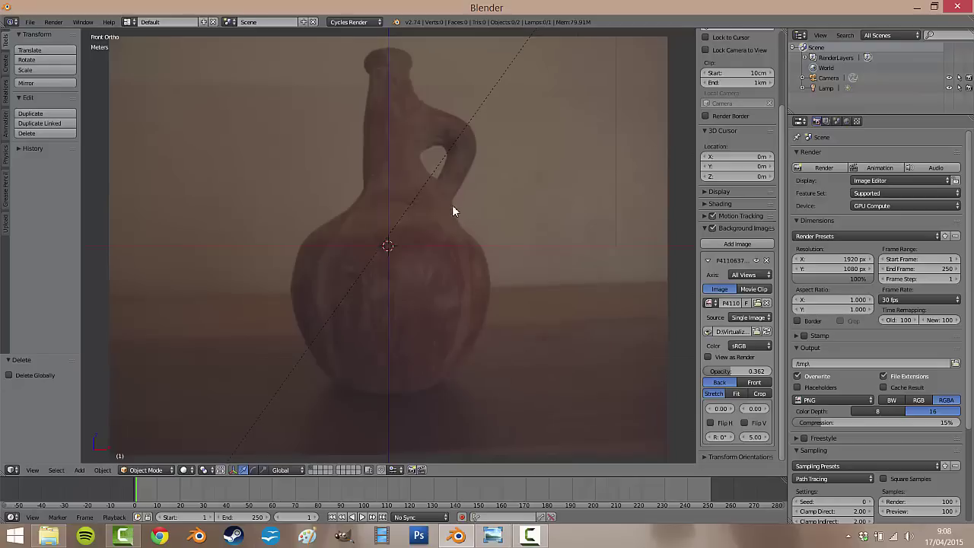
mouse_move(383, 163)
shift+middle_down()
mouse_move(390, 174)
mouse_move(382, 165)
mouse_move(380, 182)
shift+middle_up()
scroll(364, 166, down, 1)
scroll(366, 165, up, 1)
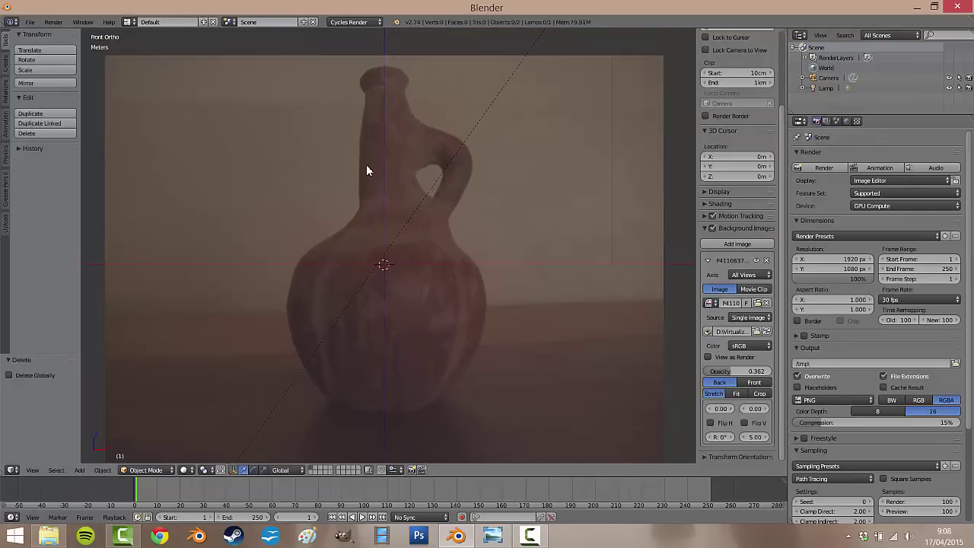
click(5, 62)
click(42, 62)
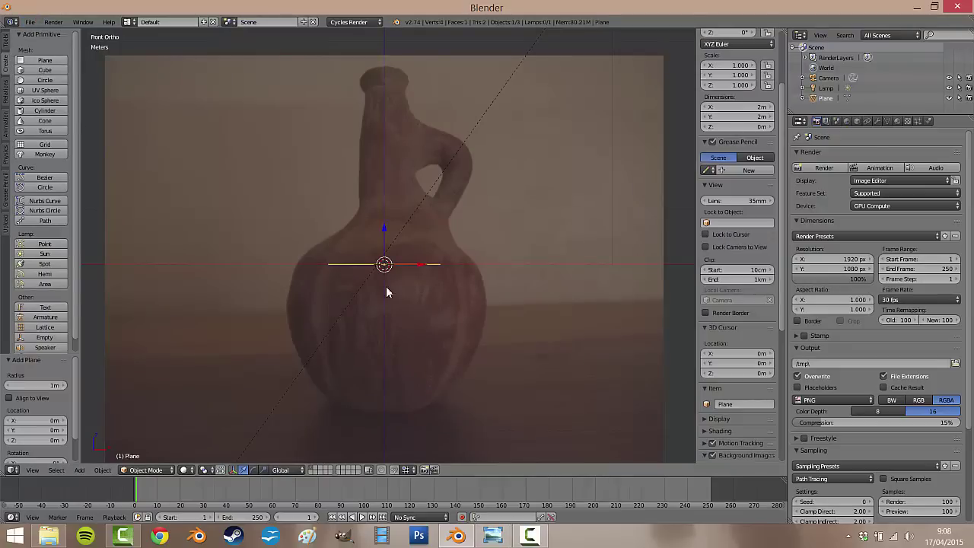
key(s)
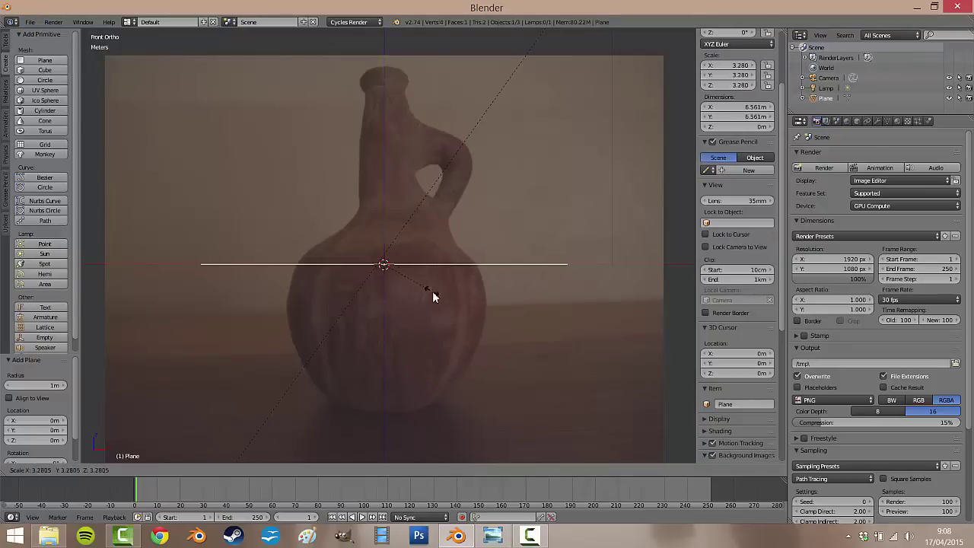
click(432, 291)
Enter Edit Mode on the plane in the front view and delete all its vertices
middle_drag(419, 278, 437, 313)
click(31, 470)
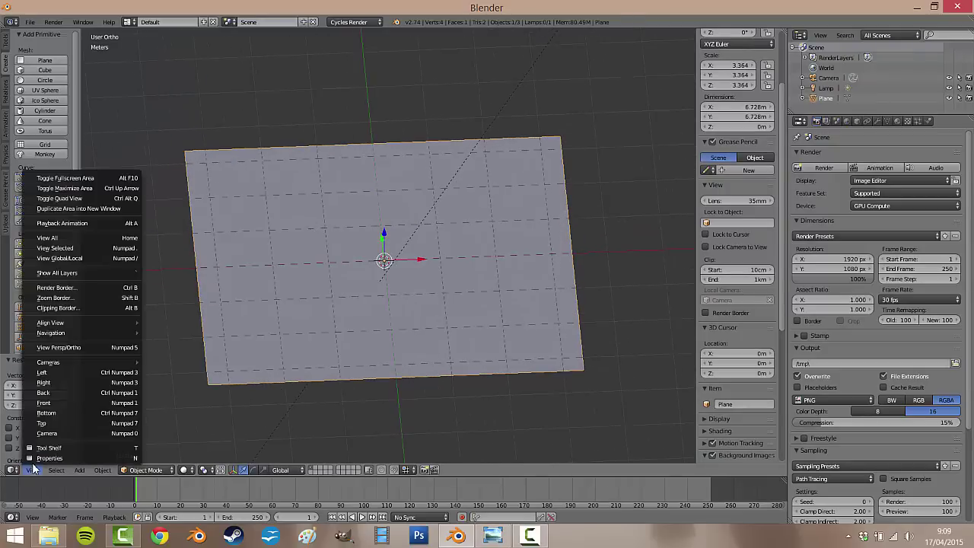
click(67, 403)
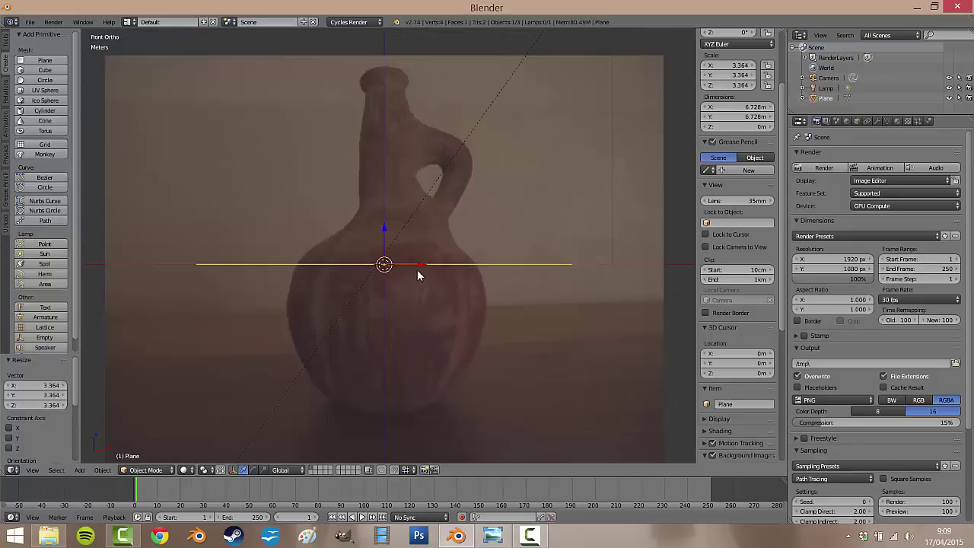
key(Tab)
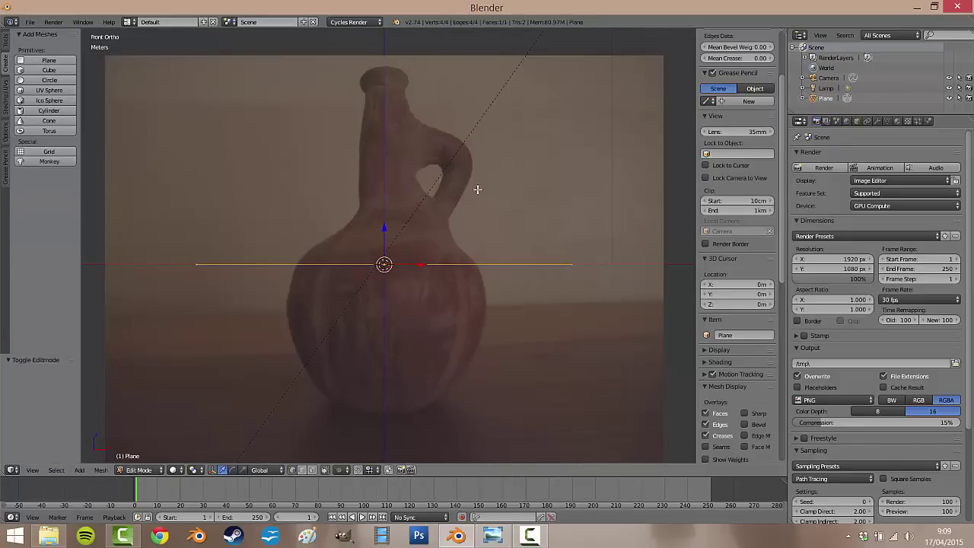
key(x)
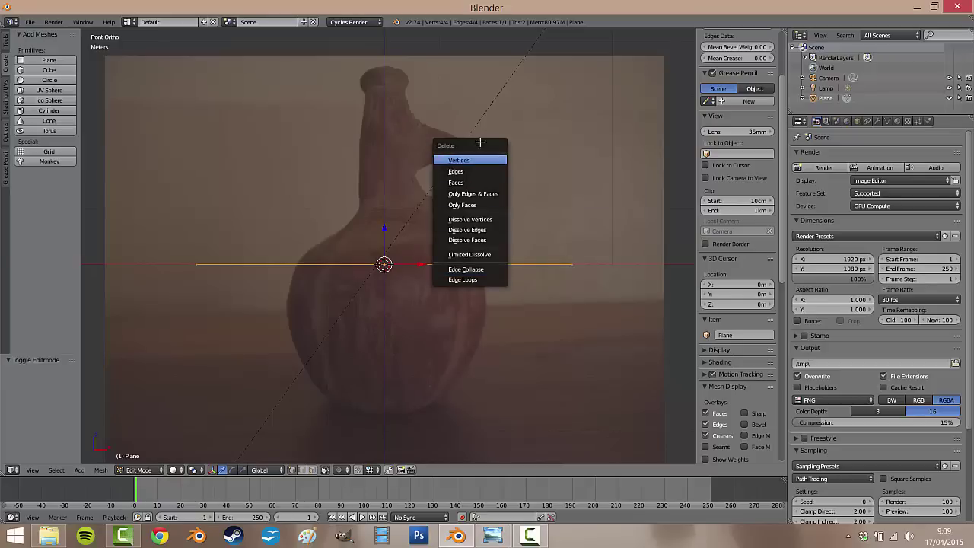
click(471, 160)
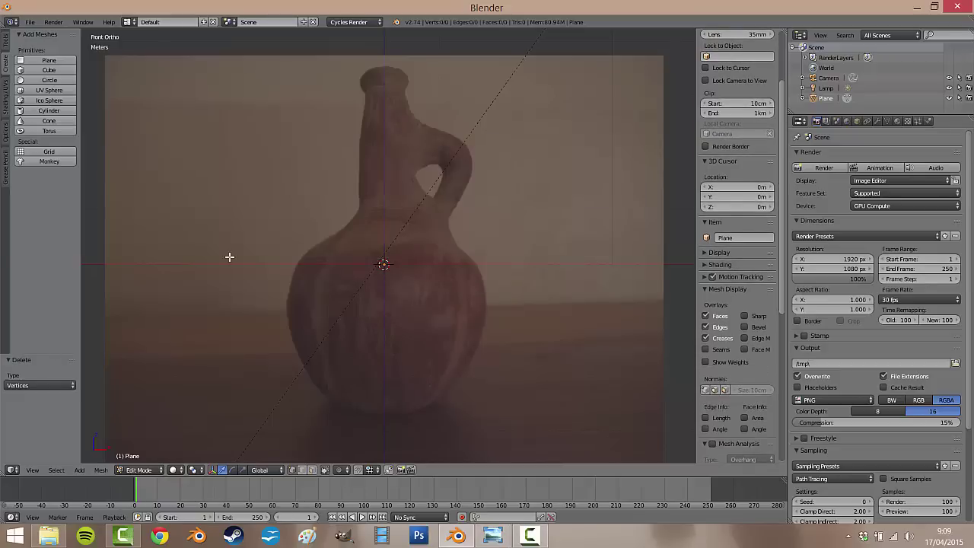
Place the first vertex of the empty mesh on the upper left edge of the jug's rim in the front view
middle_drag(383, 264, 371, 302)
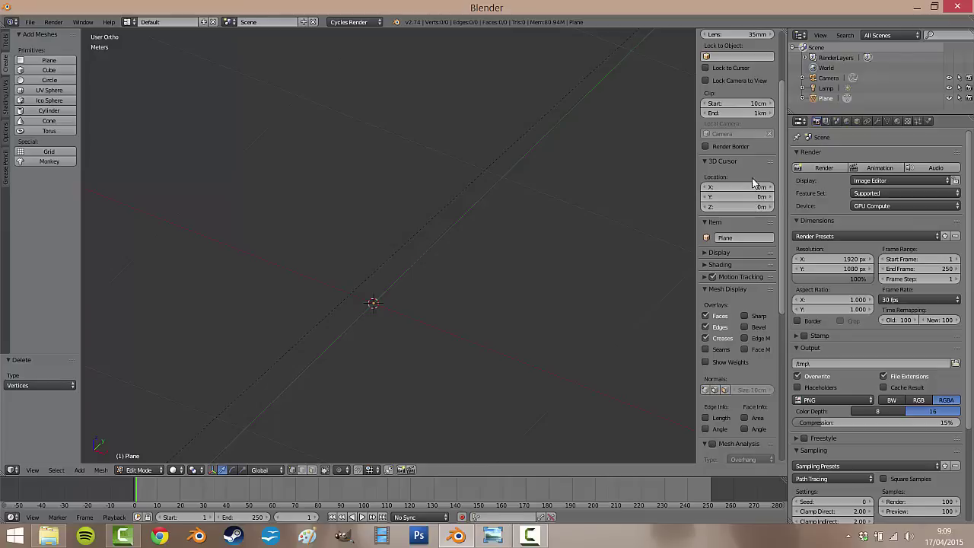
click(33, 470)
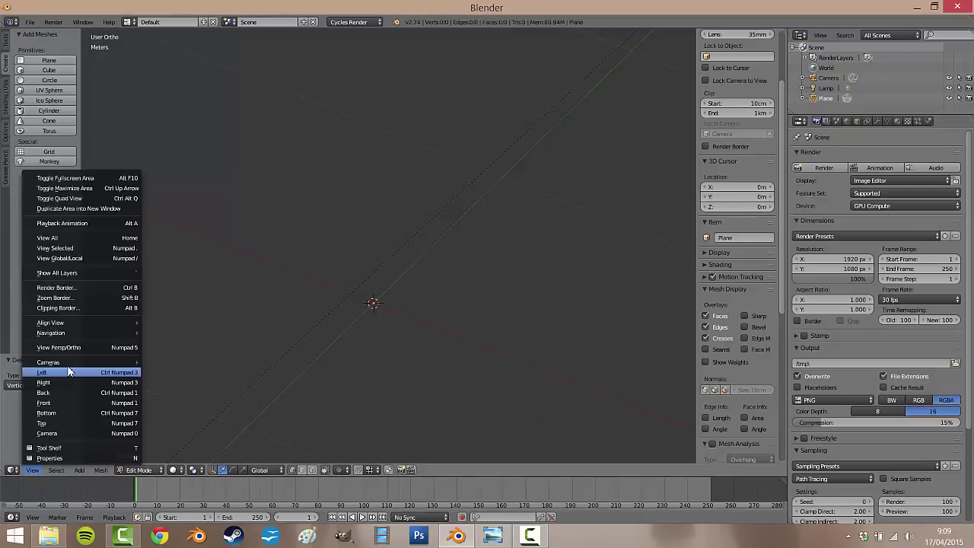
click(69, 404)
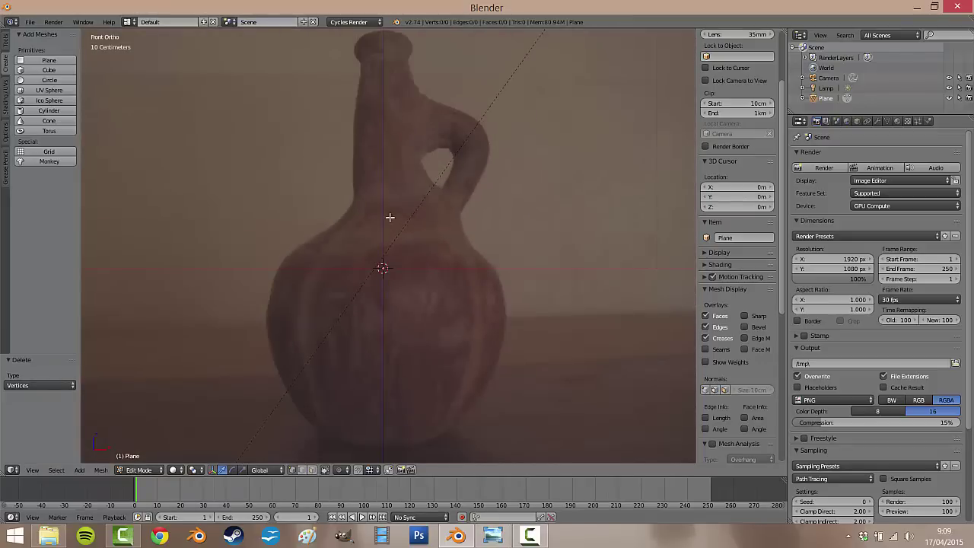
shift+middle_drag(381, 152, 426, 293)
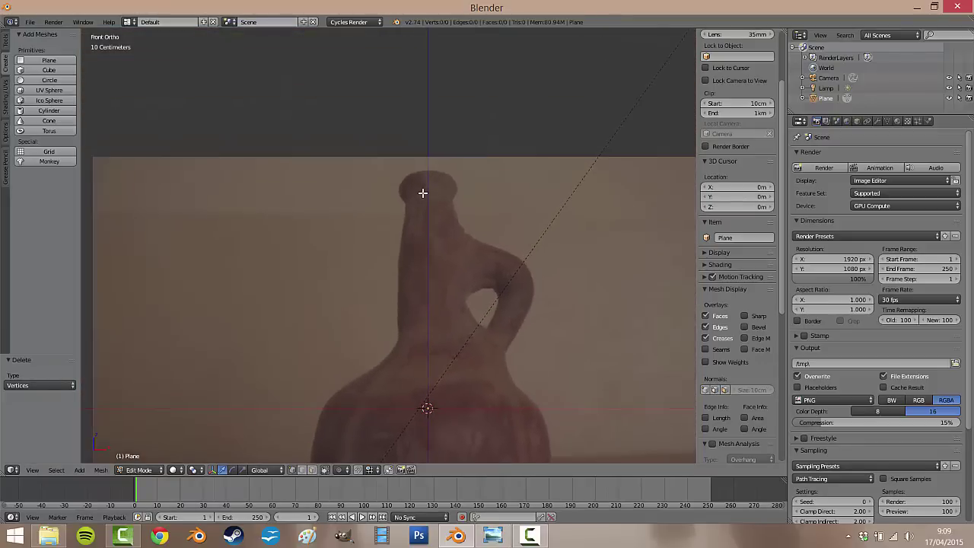
scroll(422, 192, up, 6)
shift+middle_drag(459, 150, 437, 274)
scroll(455, 168, up, 3)
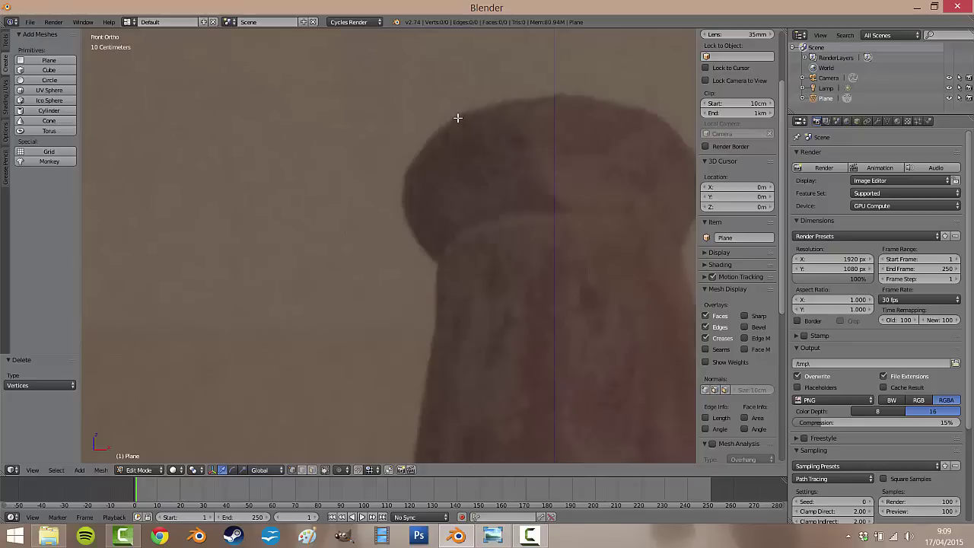
ctrl+click(457, 118)
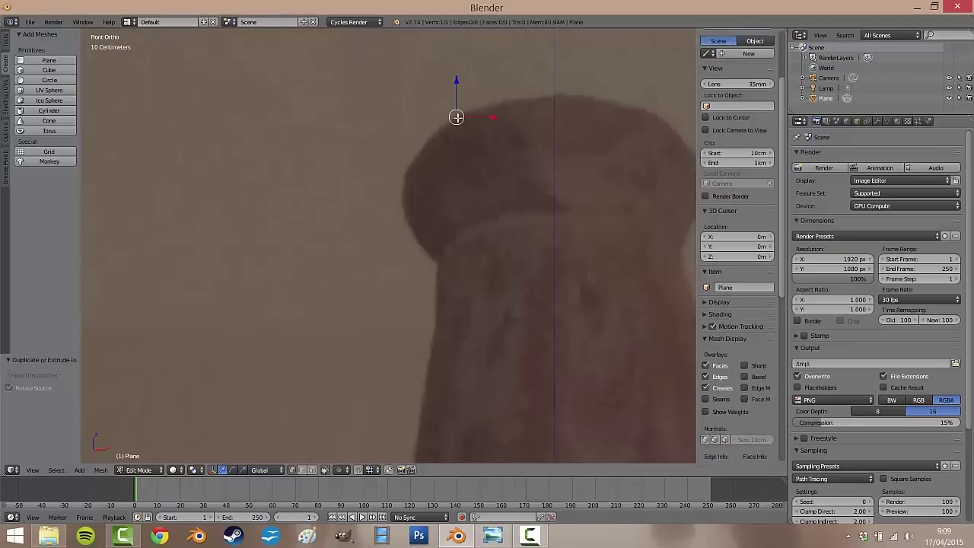
Add three vertices down the left edge of the rim, ending where the rim meets the neck
ctrl+click(406, 175)
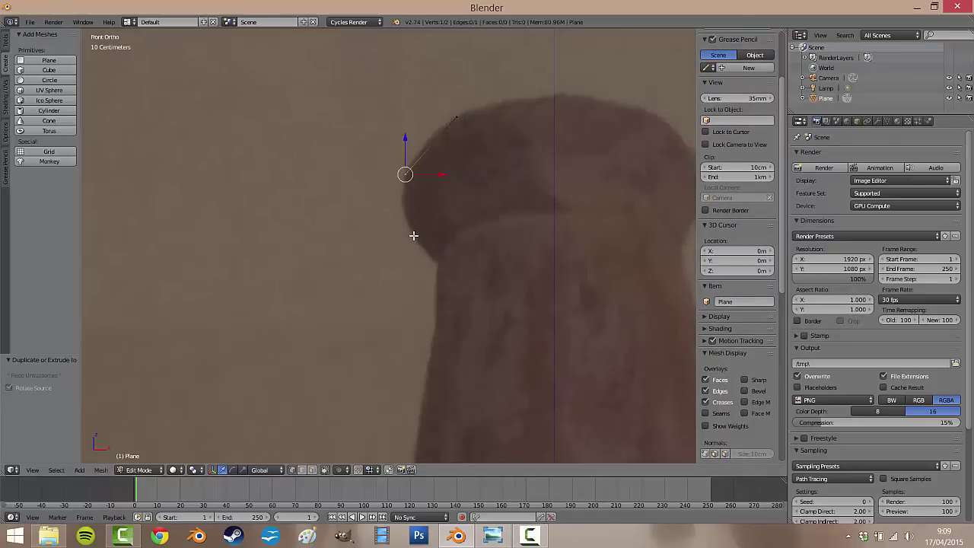
ctrl+click(418, 240)
ctrl+click(440, 271)
Extrude two vertices down the left outline of the upper neck, each segment about 30 cm long
shift+scroll(472, 289, down, 2)
shift+scroll(472, 262, down, 2)
shift+scroll(470, 213, up, 2)
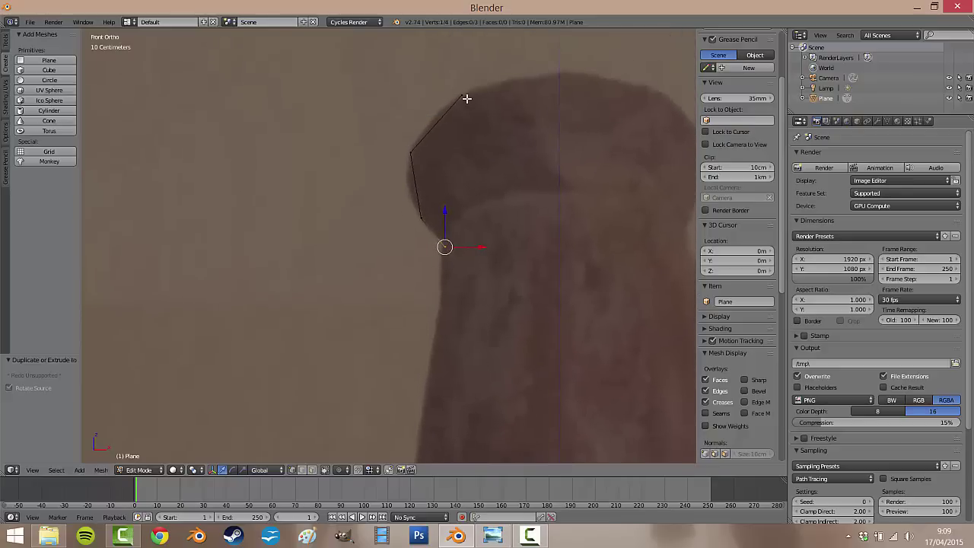
shift+middle_drag(469, 318, 416, 204)
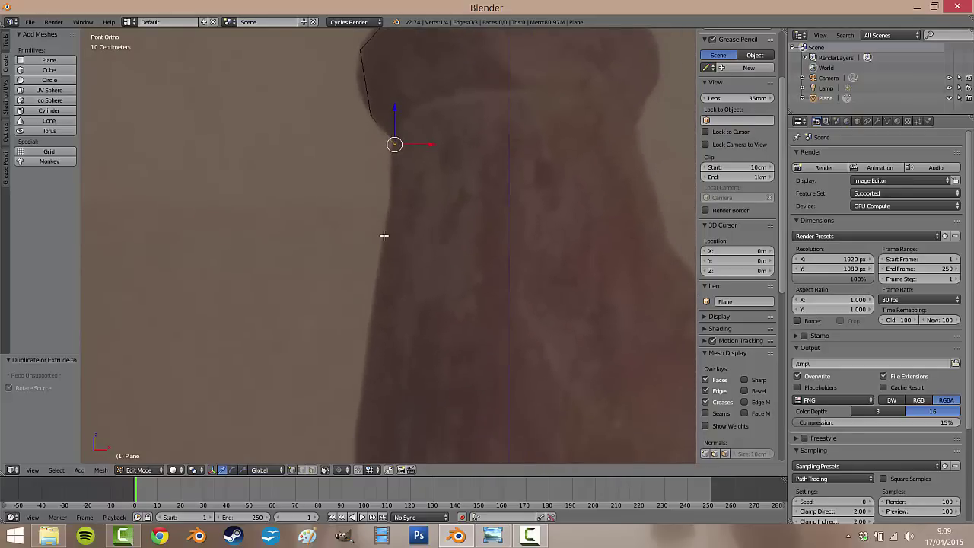
key(e)
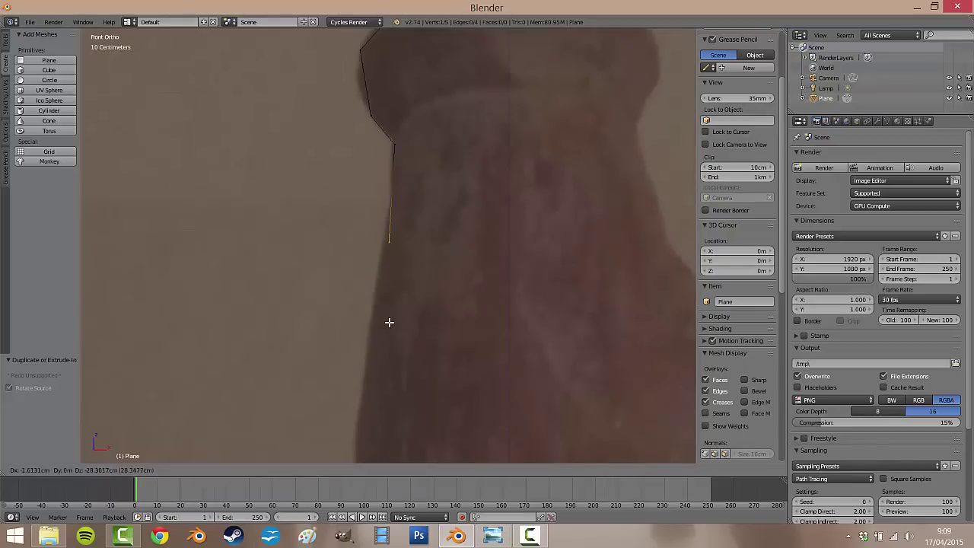
click(386, 322)
key(e)
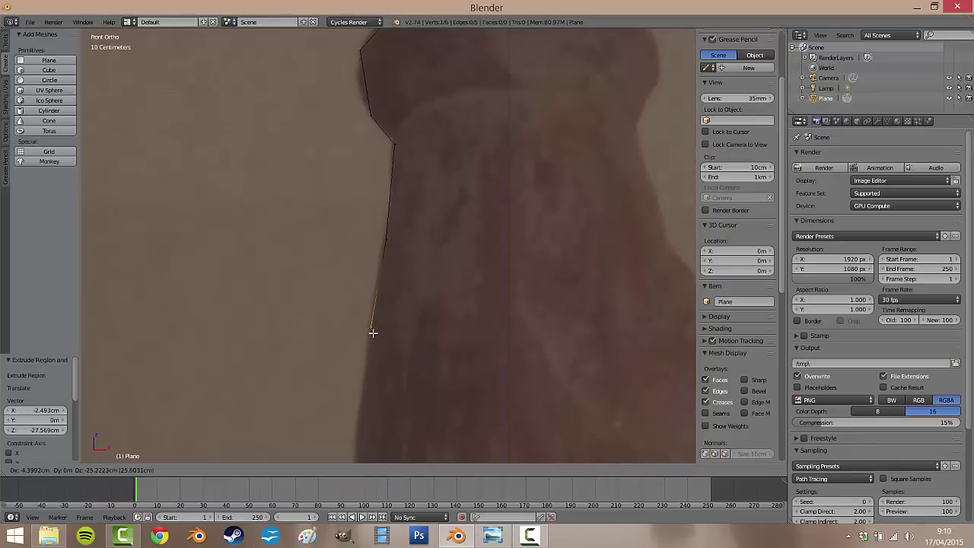
click(374, 344)
Extrude three more vertices down the neck's left outline, ending where the neck begins to flare into the shoulder
shift+middle_drag(429, 383, 468, 222)
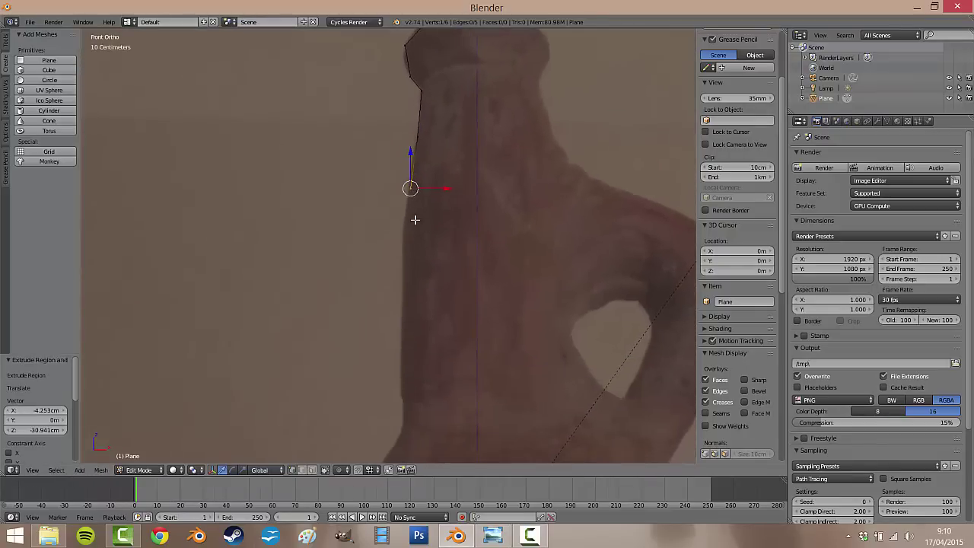
key(e)
click(409, 227)
key(e)
click(408, 253)
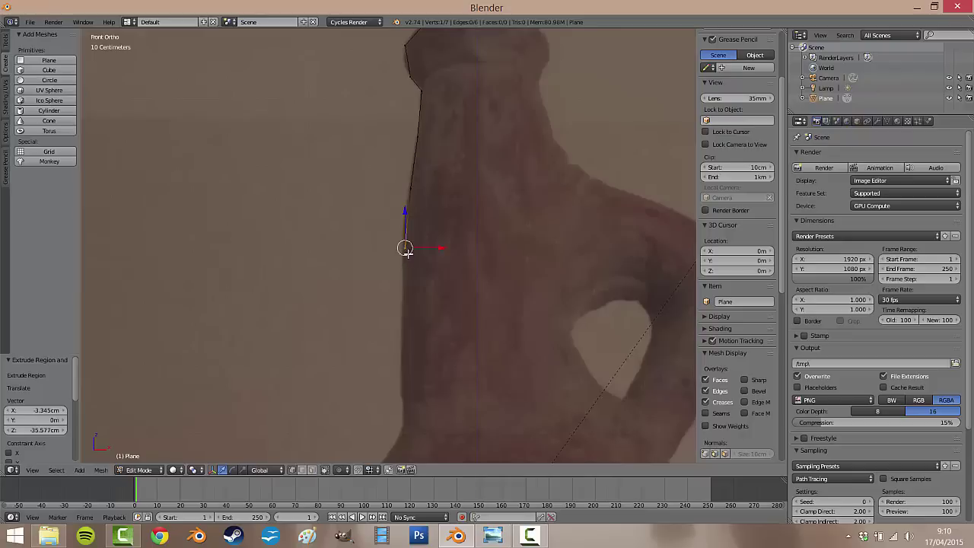
key(e)
click(407, 335)
key(e)
click(404, 427)
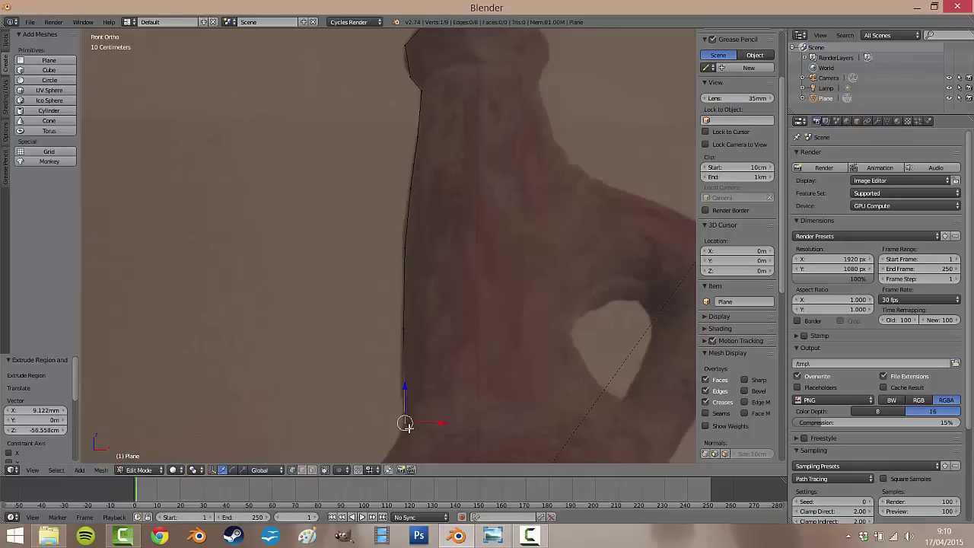
Extrude four vertices outward along the curve of the left shoulder down to the upper belly
shift+middle_drag(403, 425, 496, 189)
key(e)
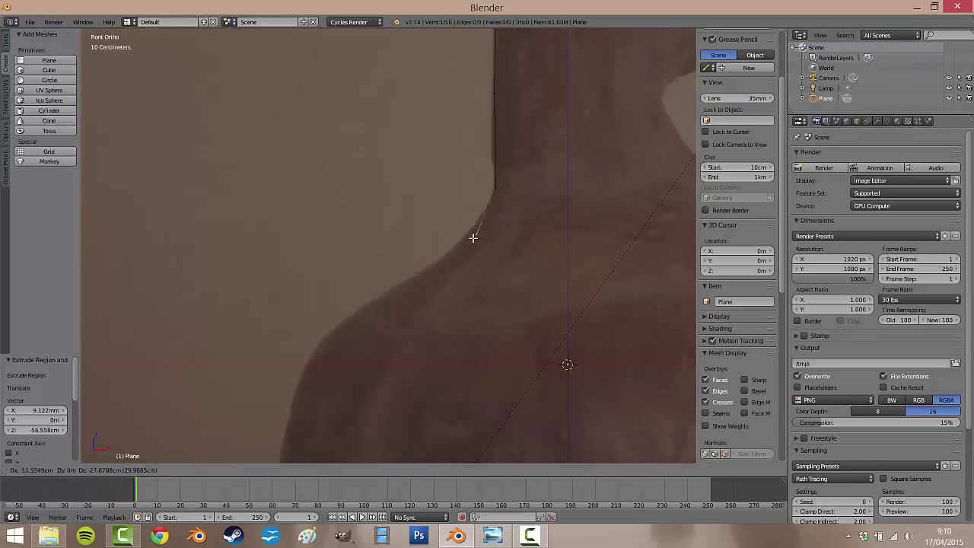
click(472, 235)
key(e)
click(397, 292)
key(e)
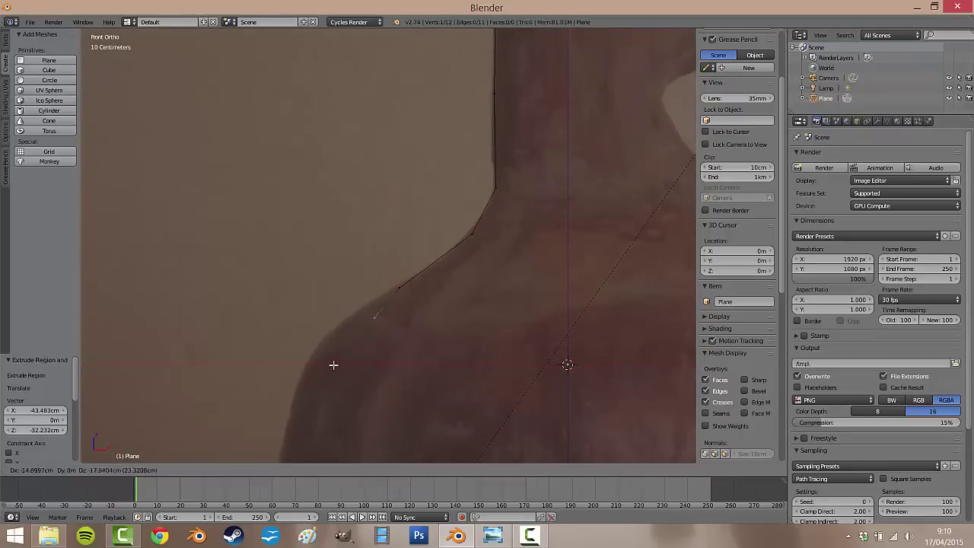
click(322, 347)
key(e)
click(286, 435)
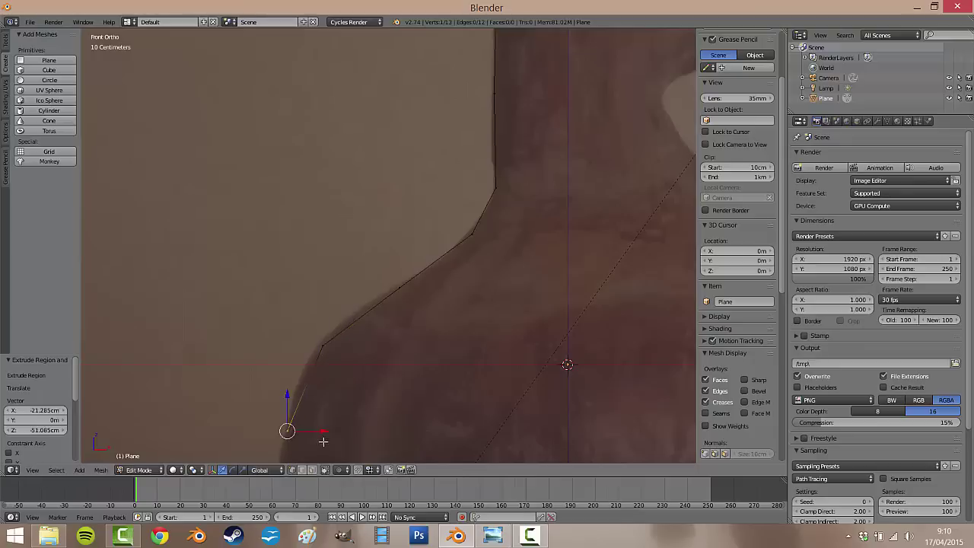
Extrude three vertices around the widest part of the belly and down its left outline
shift+middle_drag(322, 444, 429, 168)
key(e)
click(395, 243)
key(e)
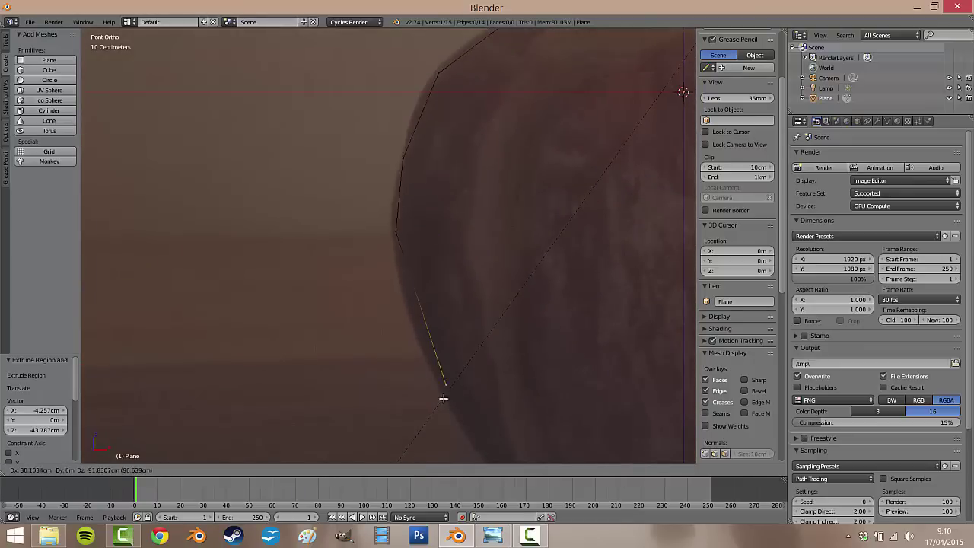
click(418, 329)
key(e)
click(464, 431)
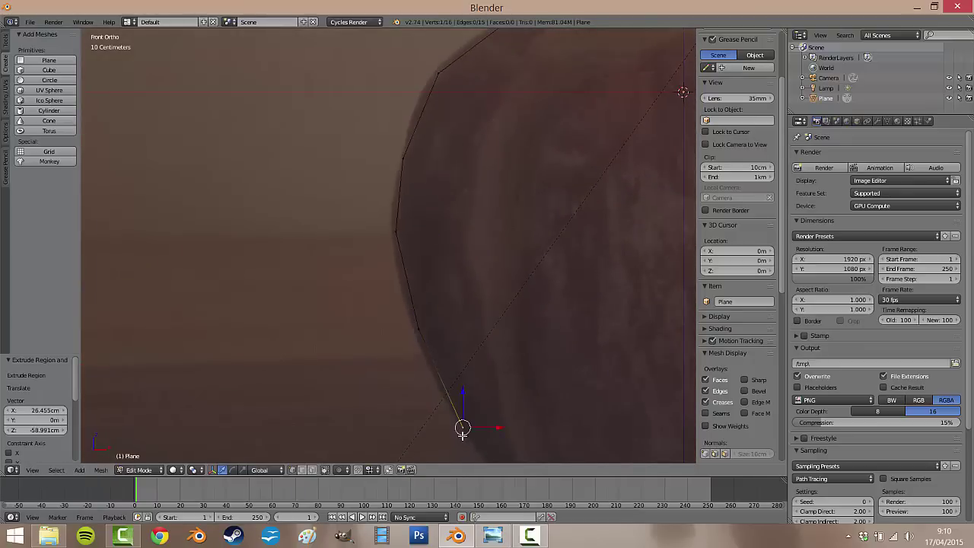
Extrude two vertices along the lower left curve of the belly toward the base
shift+middle_drag(463, 429, 327, 230)
key(e)
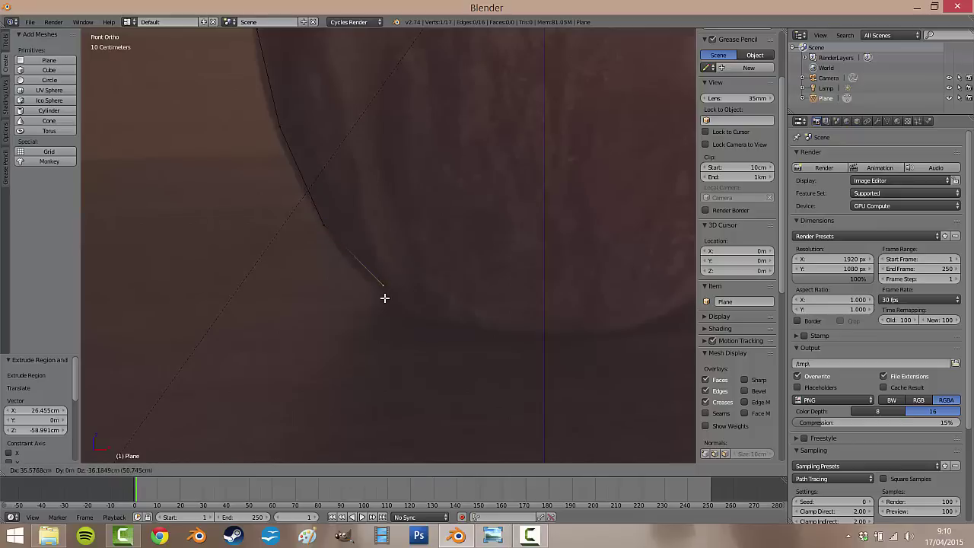
click(384, 293)
key(e)
click(428, 325)
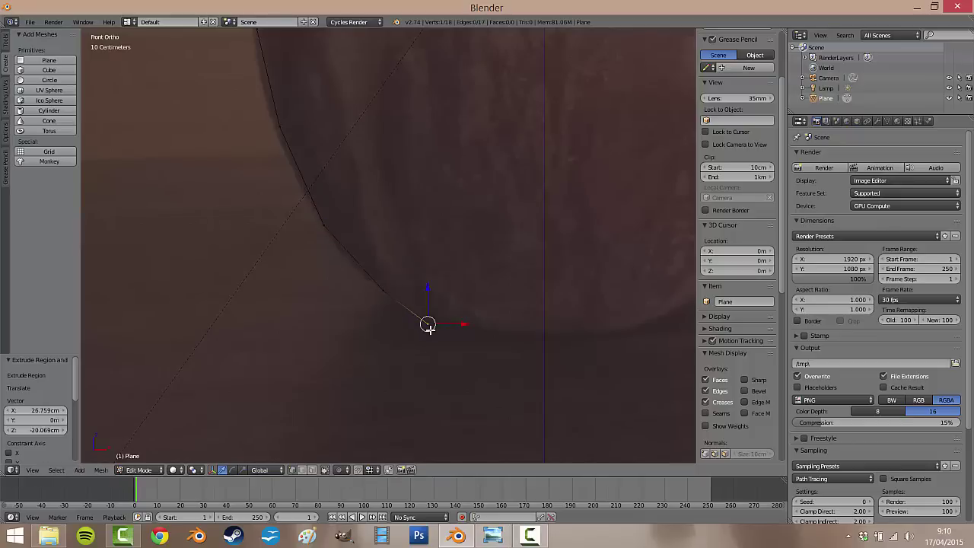
Extrude two vertices along the jug's base, about 7 cm and 53 cm toward the centre axis
shift+middle_drag(503, 361, 412, 273)
scroll(358, 282, up, 3)
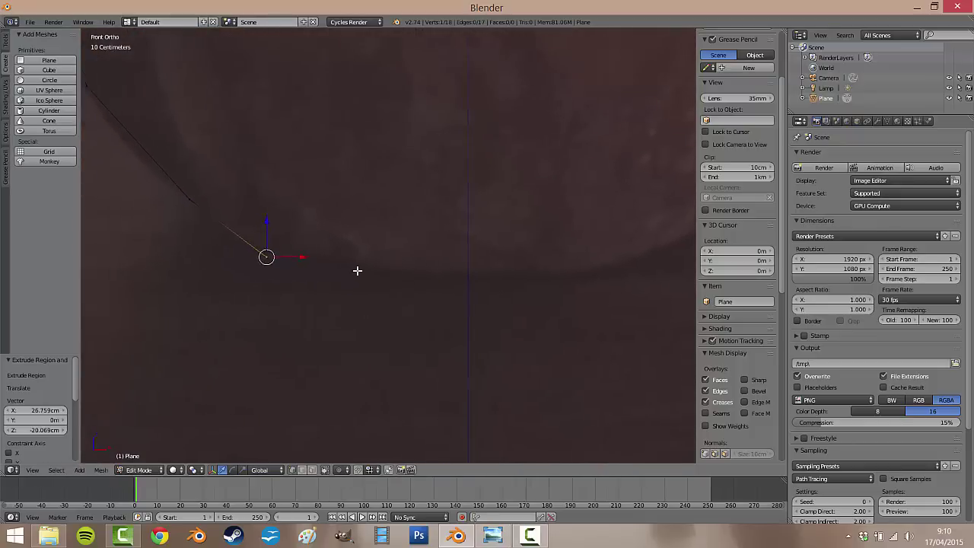
key(e)
key(e)
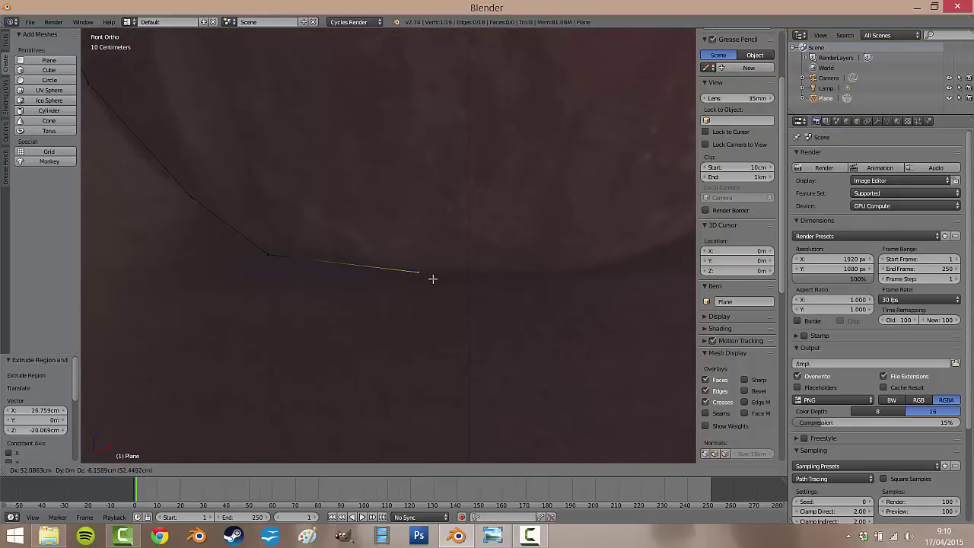
click(292, 269)
key(e)
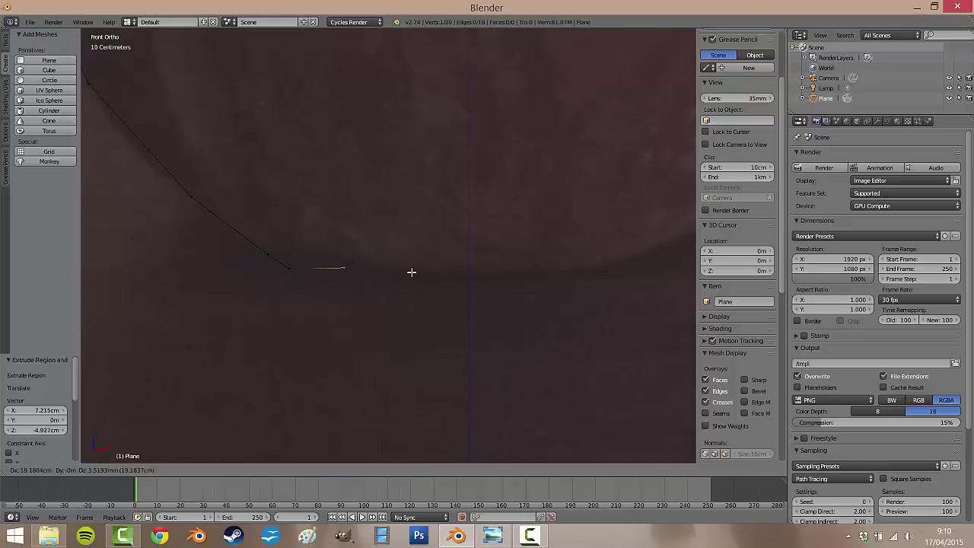
click(454, 276)
Examine the traced outline with all its vertices selected against the reference jug, from base to rim
scroll(546, 284, up, 3)
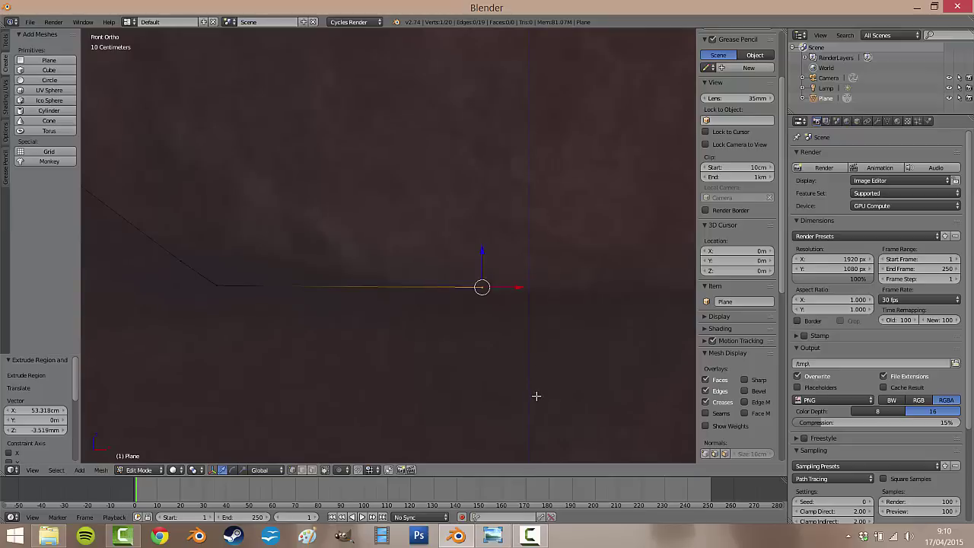
scroll(537, 300, down, 10)
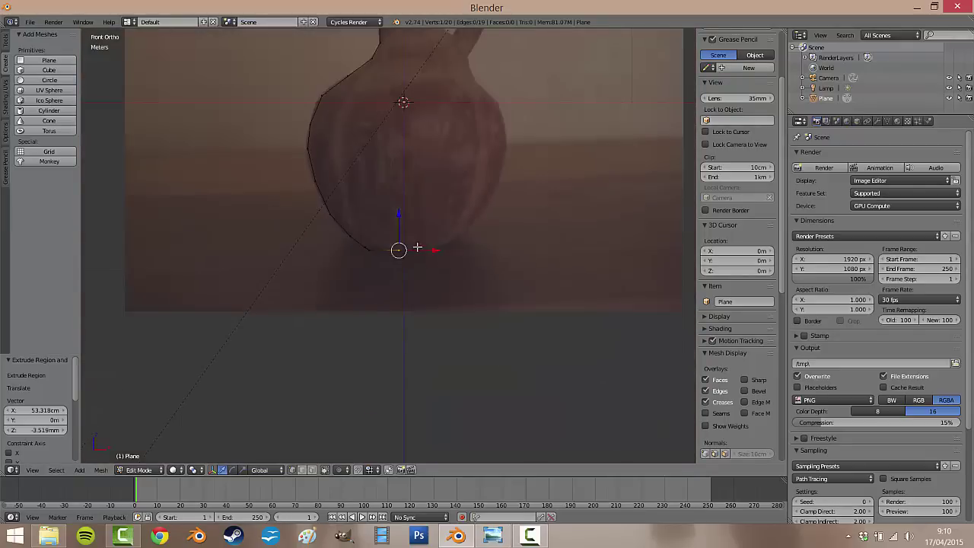
shift+middle_drag(435, 261, 433, 203)
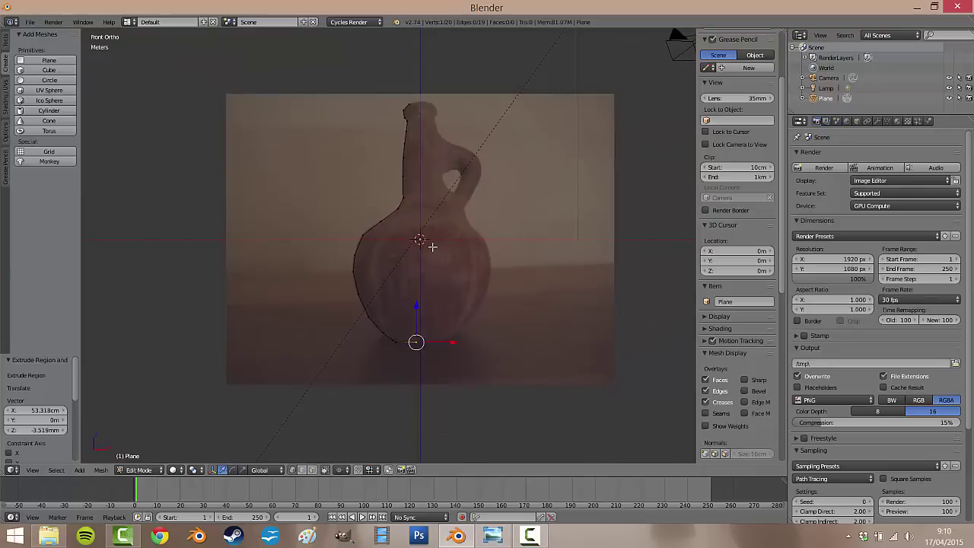
shift+middle_drag(461, 248, 488, 248)
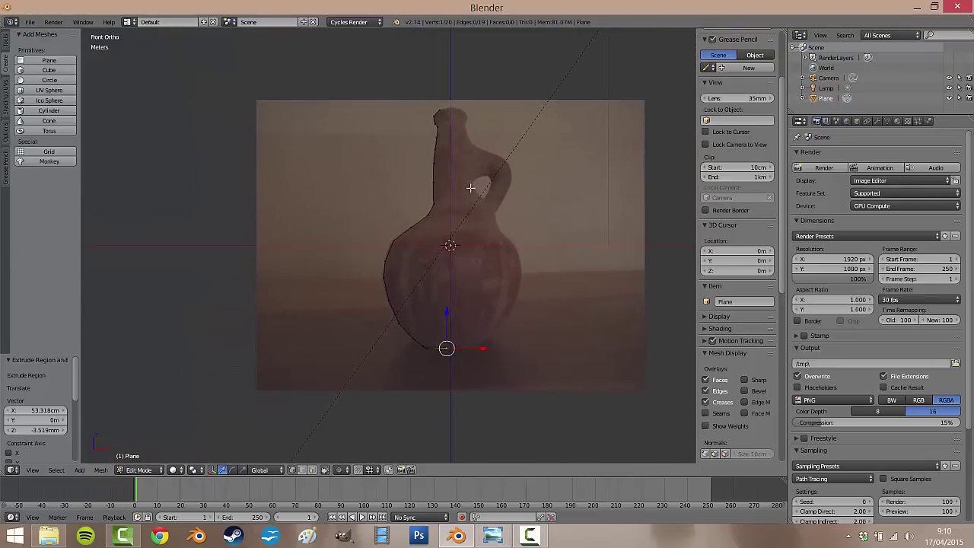
scroll(470, 187, up, 2)
shift+middle_drag(511, 206, 435, 195)
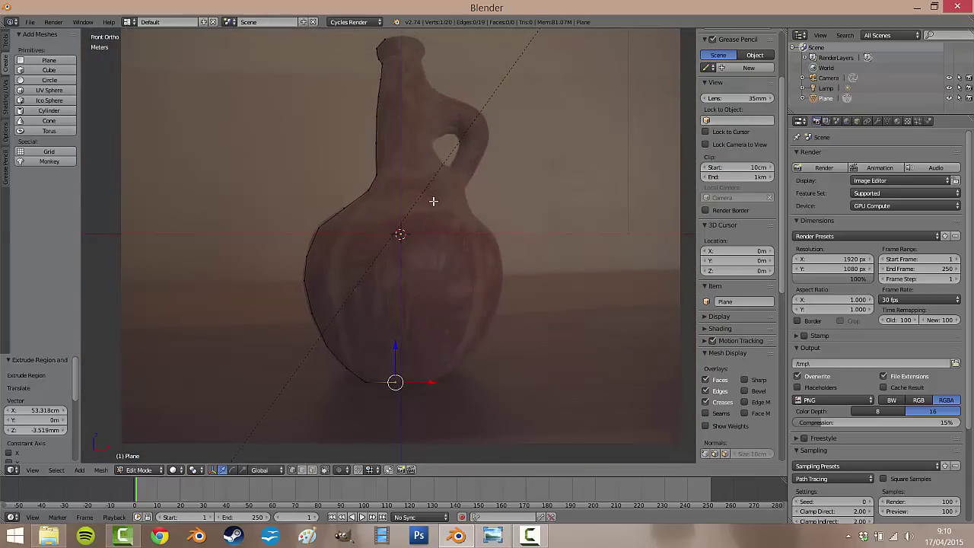
key(a)
key(a)
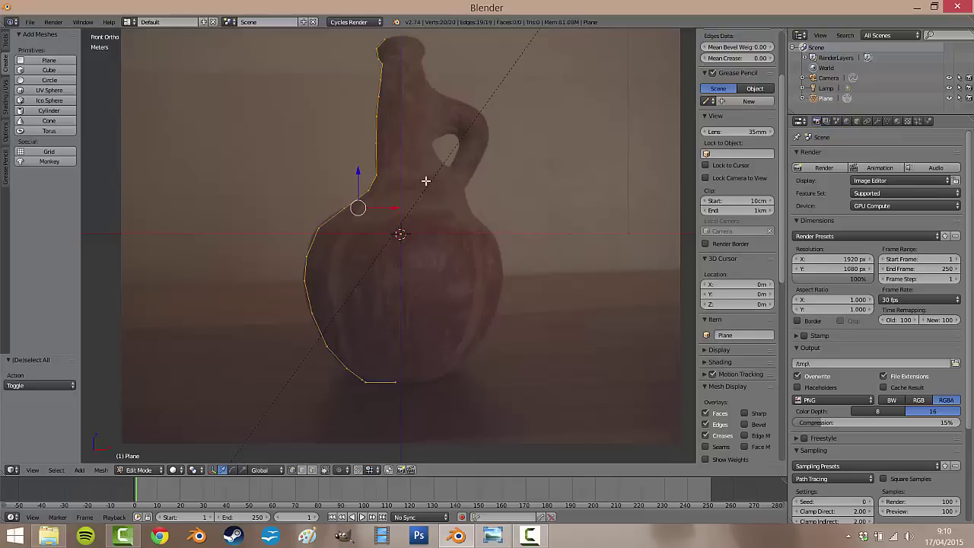
mouse_move(427, 180)
shift+middle_down()
mouse_move(442, 206)
mouse_move(434, 197)
shift+middle_up()
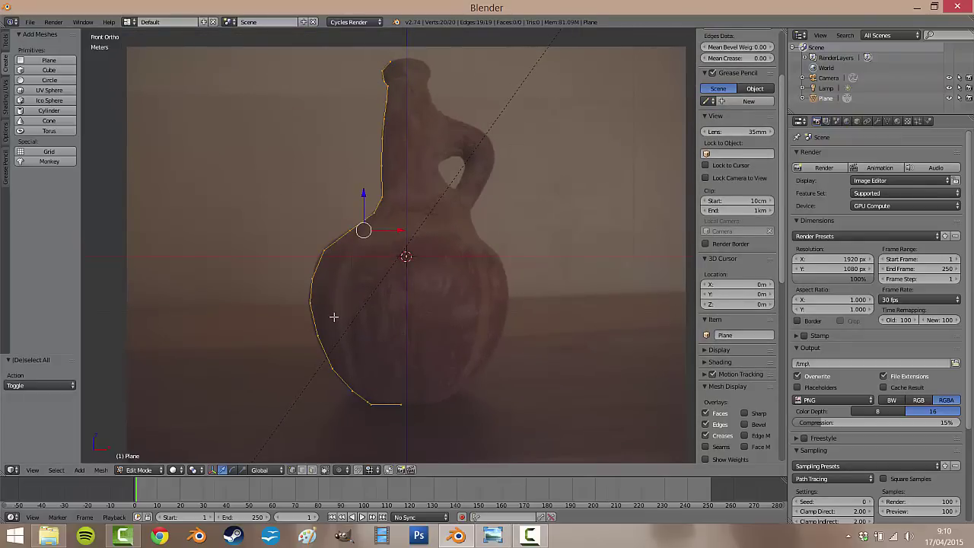
scroll(334, 316, up, 1)
shift+middle_drag(400, 180, 411, 325)
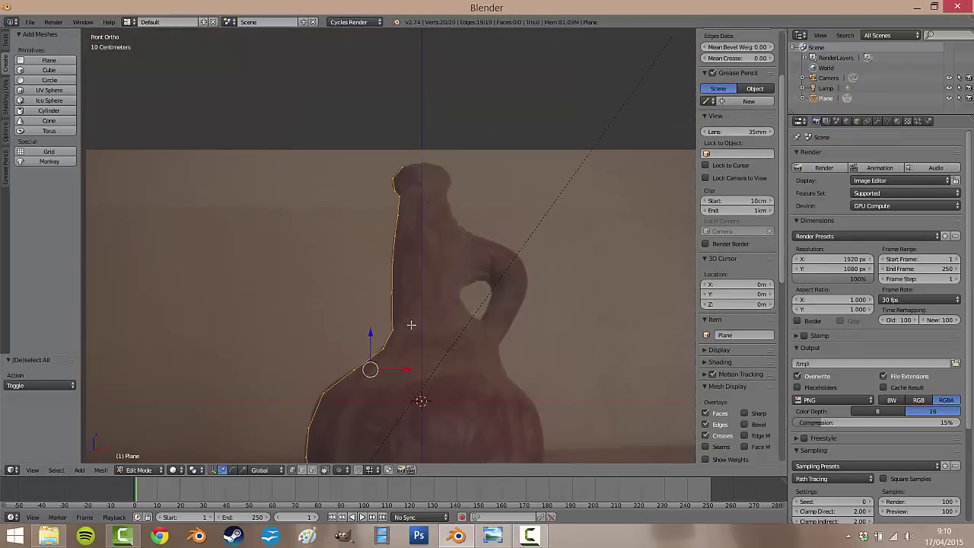
Select the top vertex of the rim and extrude it about 11 cm inward and 5 cm down to start the inner wall
scroll(370, 135, up, 3)
scroll(429, 69, up, 2)
right_click(424, 70)
scroll(432, 97, up, 2)
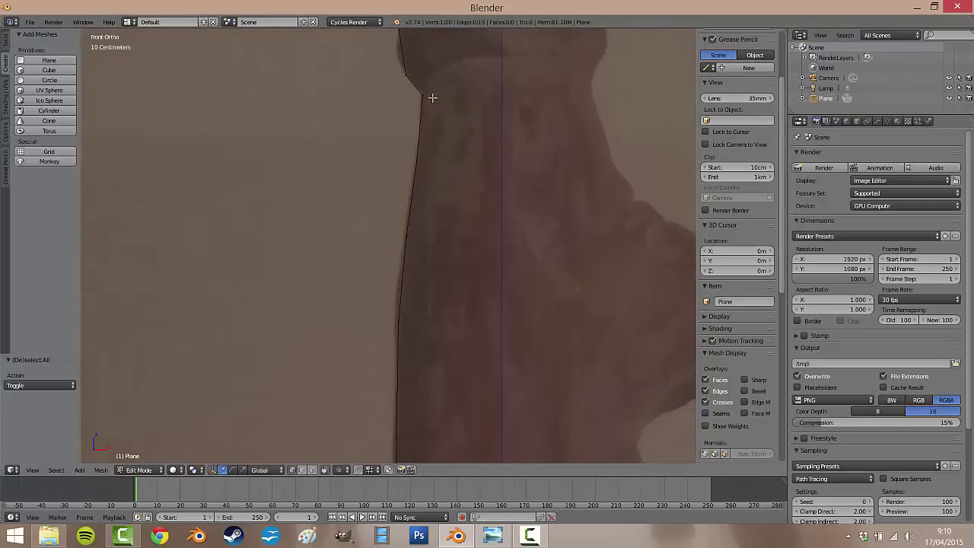
scroll(433, 97, down, 5)
scroll(413, 192, up, 4)
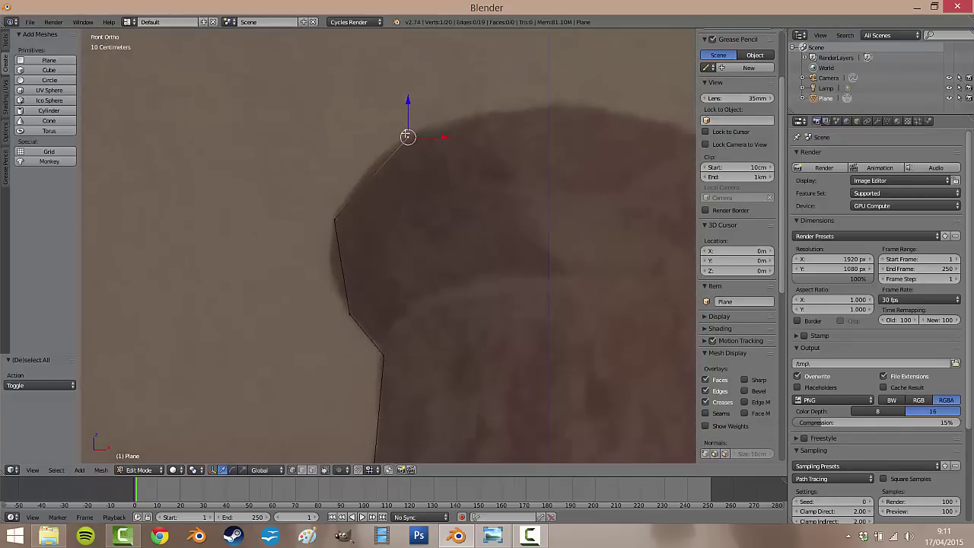
scroll(410, 133, up, 1)
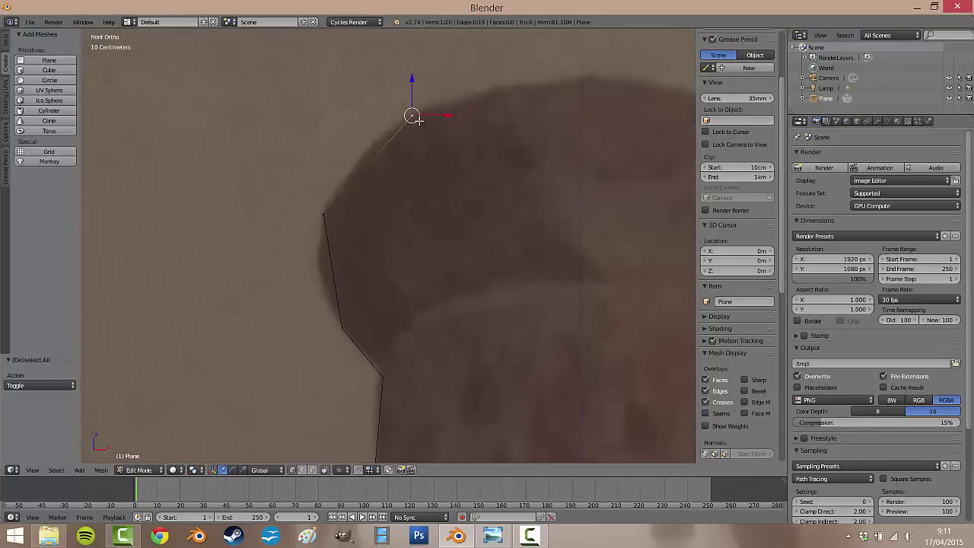
shift+middle_drag(420, 118, 383, 110)
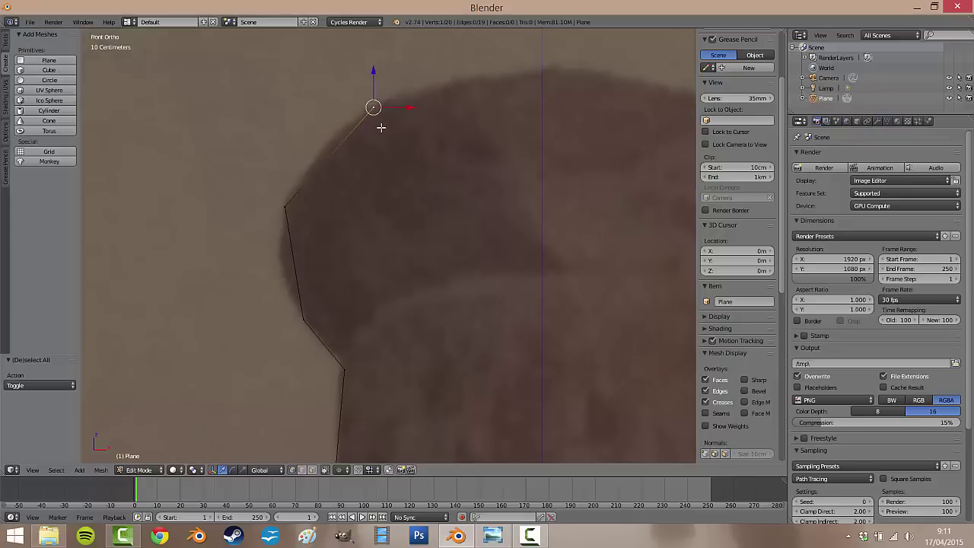
key(e)
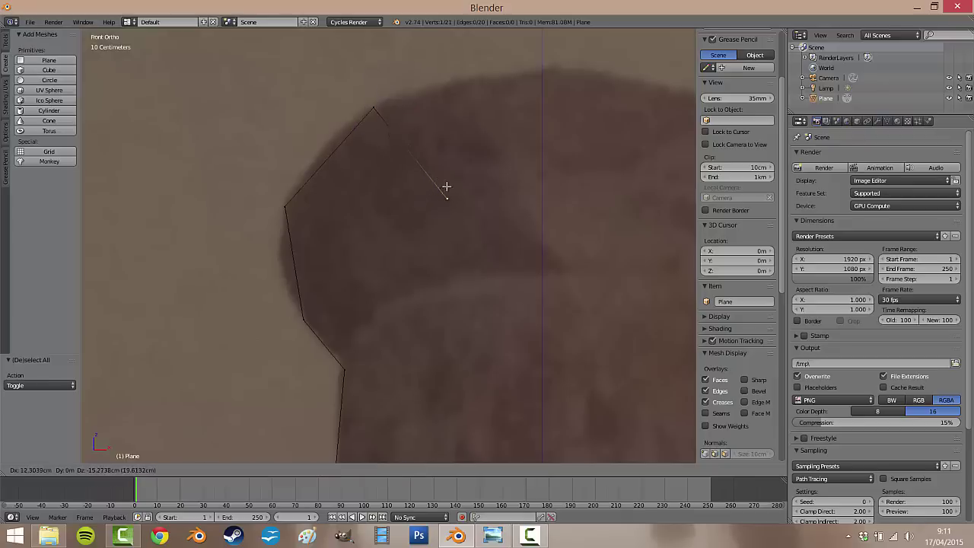
click(440, 136)
Extrude three vertices down inside the rim, following its thickness to just below the rim's lower edge
key(e)
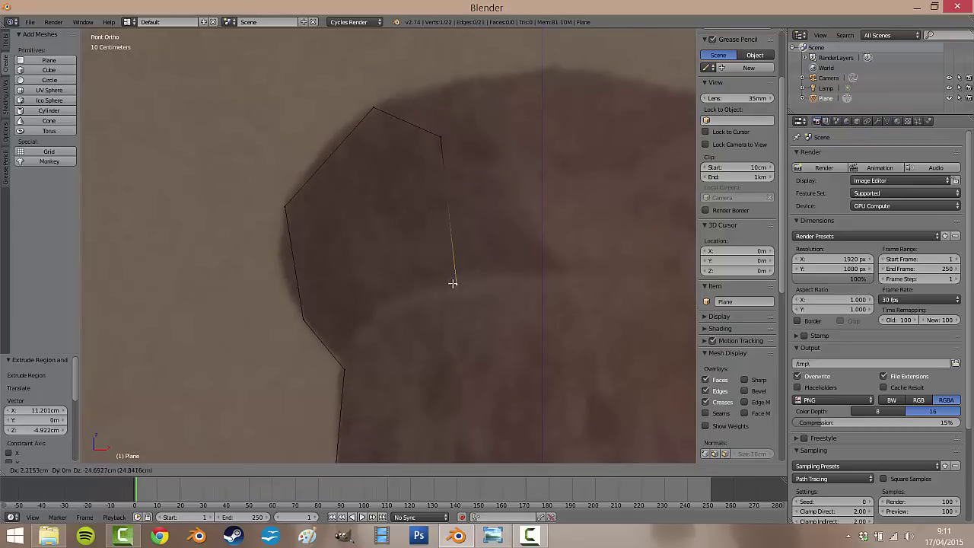
click(447, 261)
key(e)
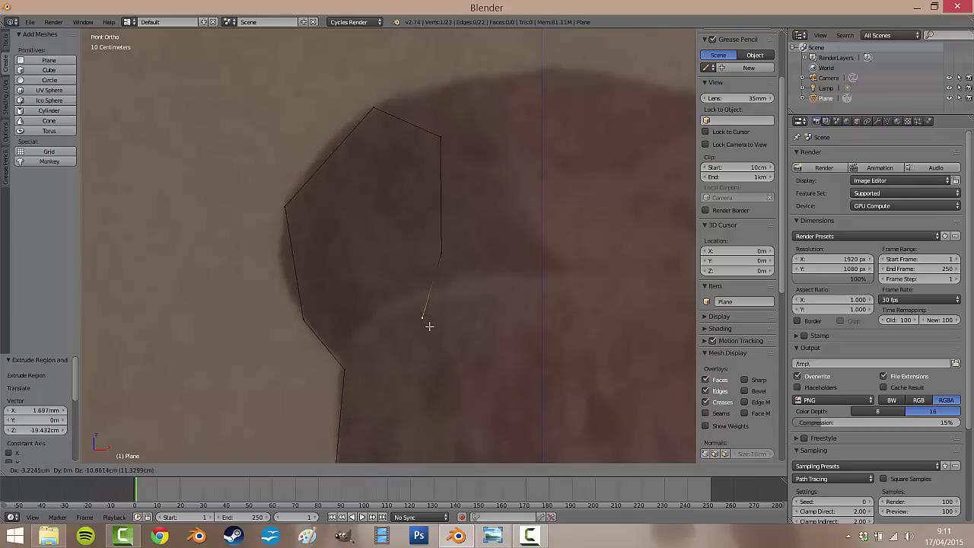
click(438, 326)
key(e)
click(446, 379)
Extrude two vertices down the inner neck wall, roughly parallel to the outer outline, ending with a segment about 35 cm long
shift+middle_drag(472, 306, 430, 189)
scroll(435, 247, down, 2)
scroll(435, 247, down, 3)
shift+middle_drag(423, 234, 458, 131)
key(e)
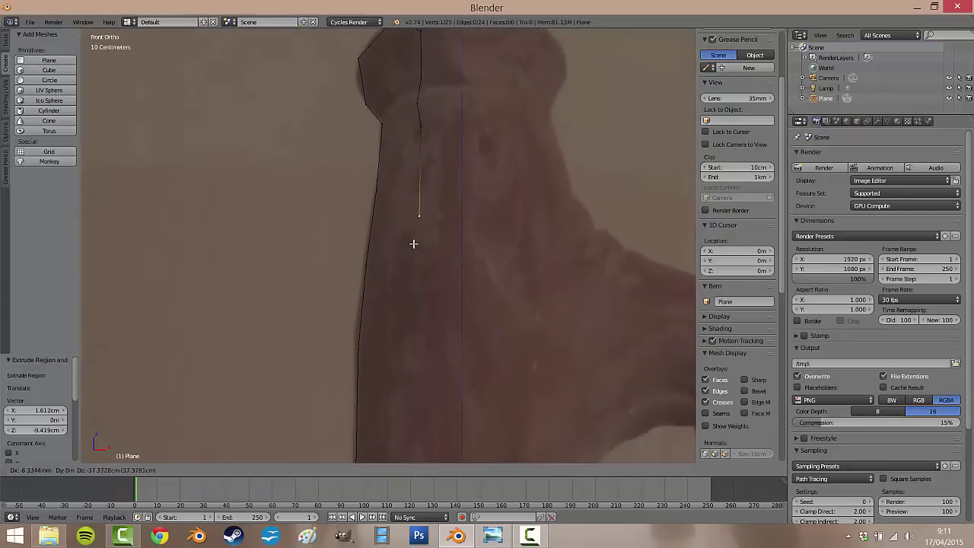
click(412, 219)
key(e)
click(401, 305)
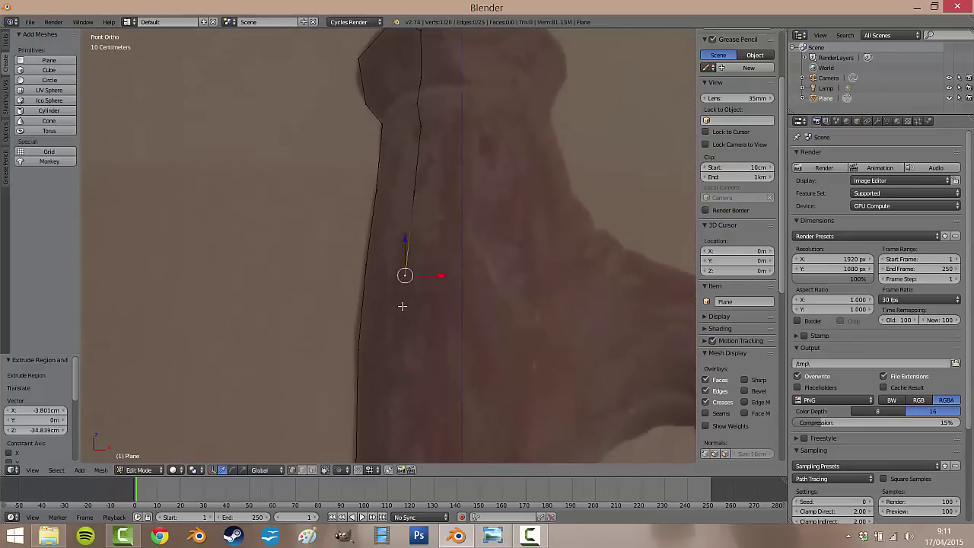
Extrude three vertices down the inner neck wall to the neck's base, with segments about 32, 47 and 57 cm long
key(e)
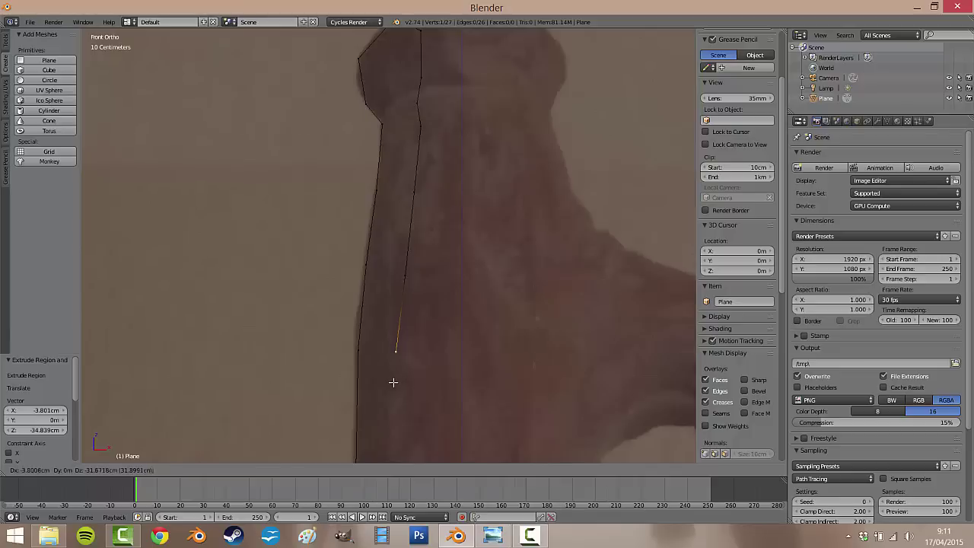
click(393, 382)
shift+middle_drag(439, 316, 452, 196)
key(e)
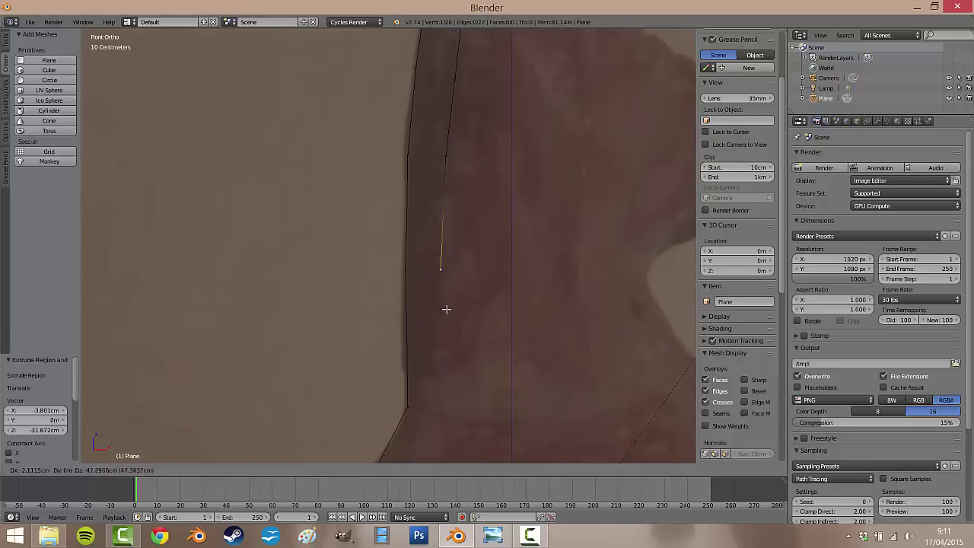
click(447, 311)
key(e)
click(453, 448)
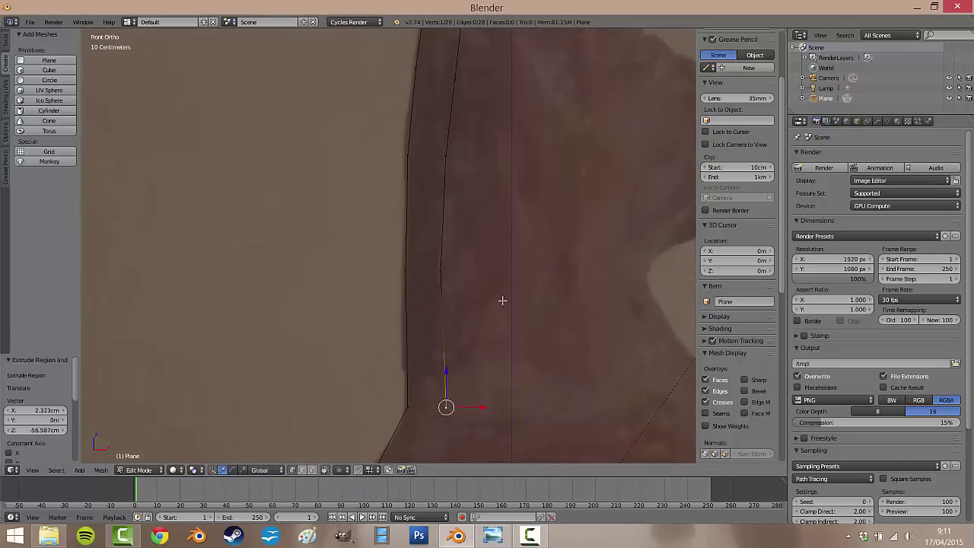
Extrude three vertices along the inside of the shoulder, the first about 14 cm outward and 33 cm down, keeping the wall thickness
shift+middle_drag(446, 404, 523, 111)
key(e)
click(497, 198)
key(e)
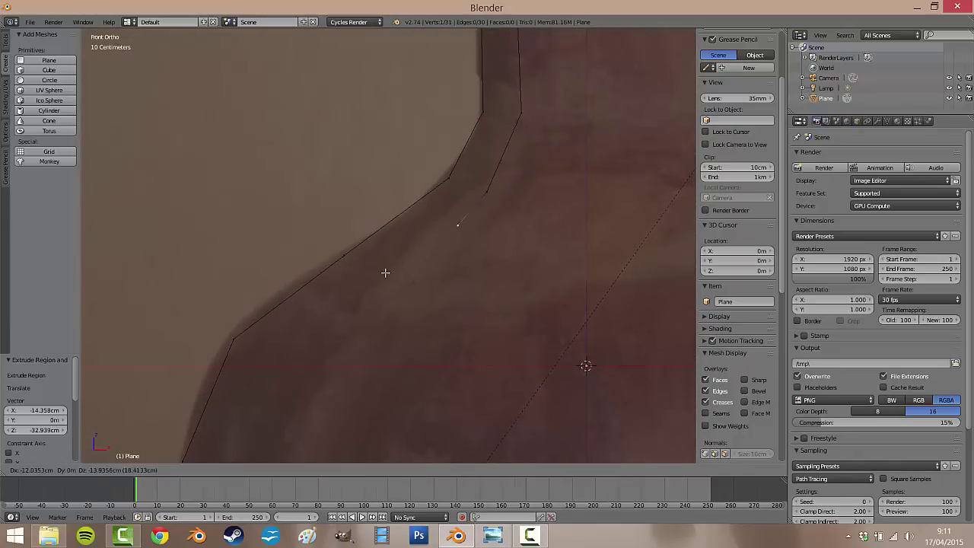
click(376, 285)
key(e)
click(279, 366)
Extrude two vertices down the inside of the upper belly to its widest point, the last about 4 cm outward and 43 cm down
shift+middle_drag(304, 335, 390, 119)
key(e)
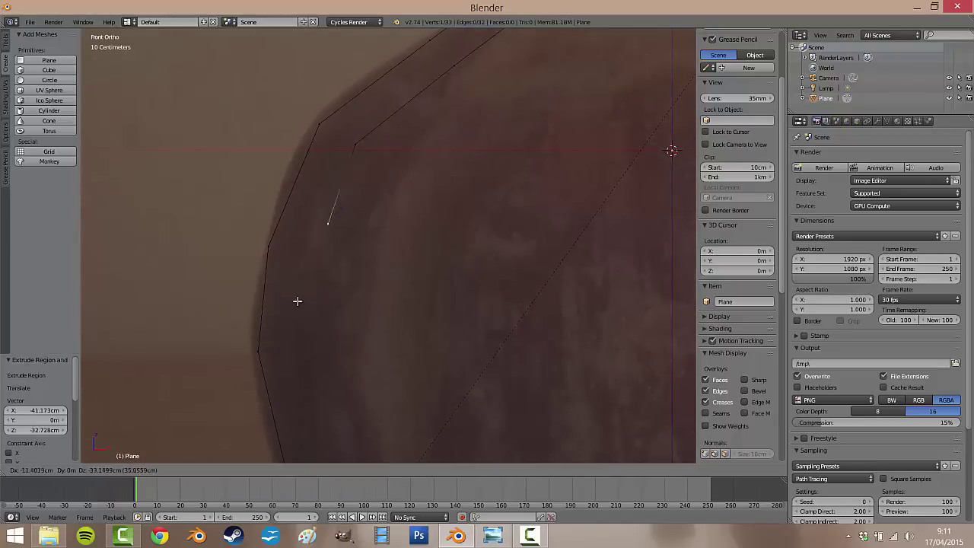
click(289, 320)
key(e)
click(296, 352)
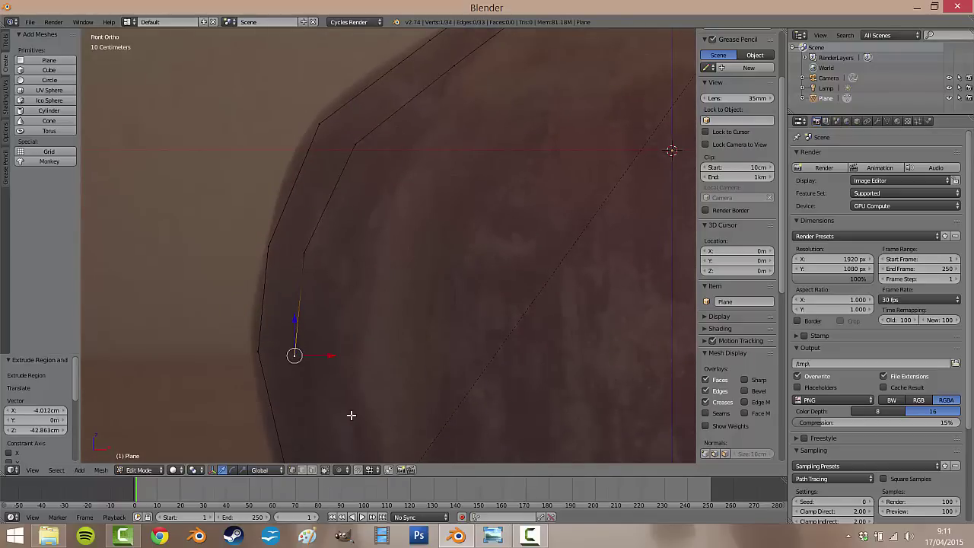
Extrude two vertices down and inward along the inside of the lower belly, parallel to the outer outline
shift+middle_drag(351, 415, 314, 177)
key(e)
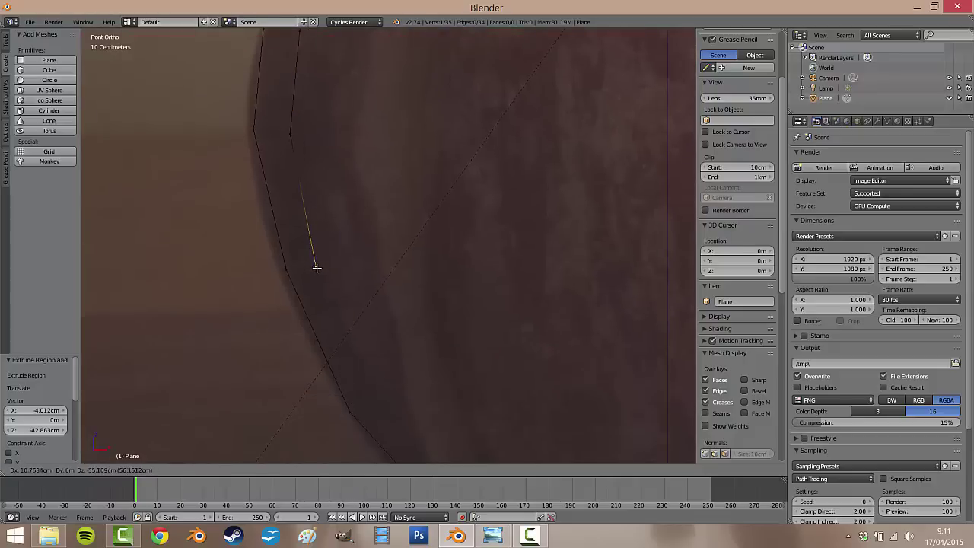
click(317, 268)
ctrl+click(385, 396)
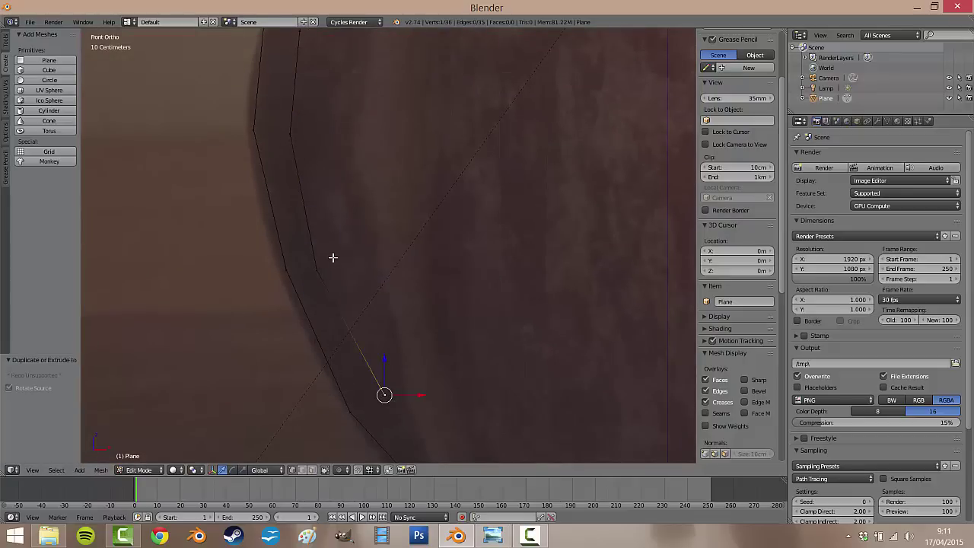
Extrude three vertices around the inside of the jug's bottom curve, ending just above the open end of the outer base line
shift+middle_drag(386, 317, 326, 197)
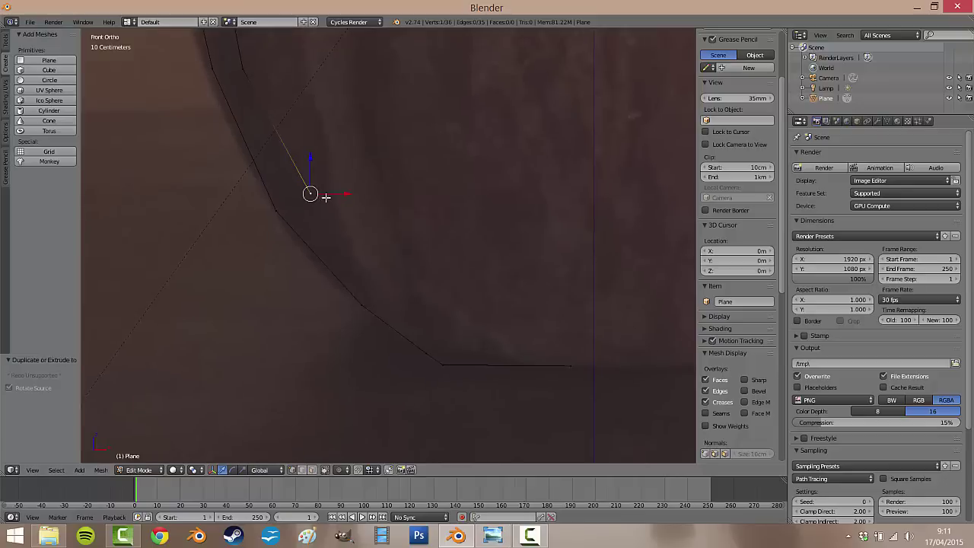
ctrl+click(388, 287)
ctrl+click(454, 328)
ctrl+click(574, 335)
Examine the inner base end and the whole double-walled outline against the reference jug, with all vertices selected and deselected
shift+middle_drag(631, 322, 488, 226)
scroll(469, 252, up, 6)
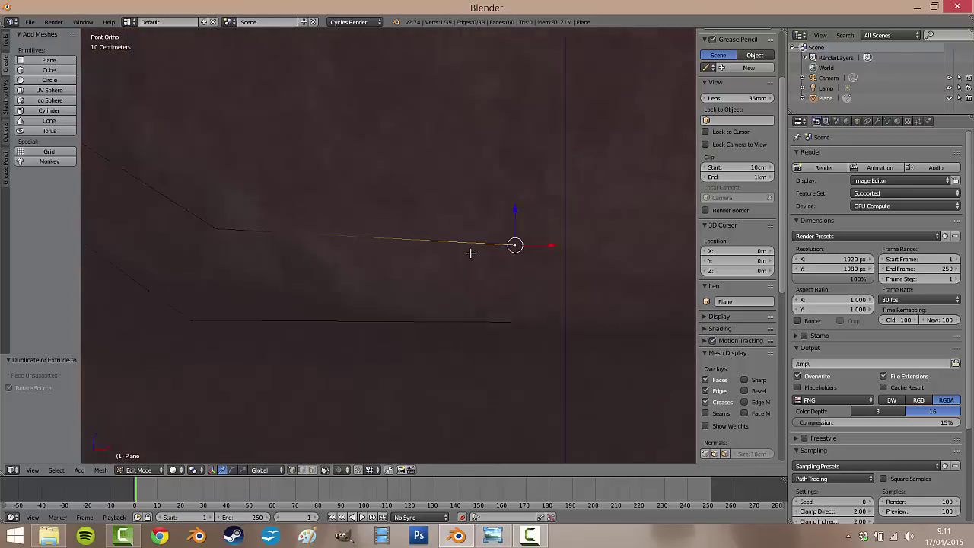
scroll(529, 255, down, 17)
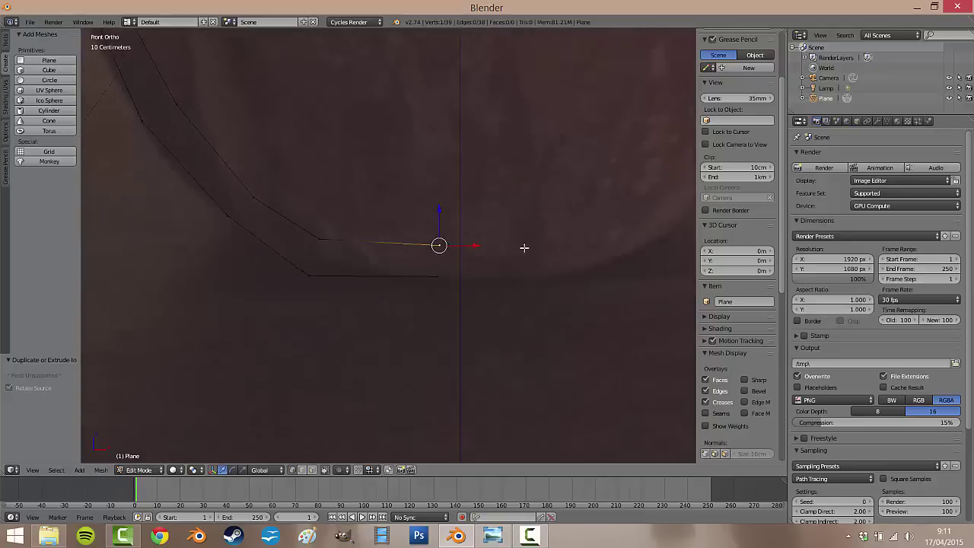
shift+middle_drag(469, 102, 415, 207)
key(a)
key(a)
scroll(429, 205, up, 3)
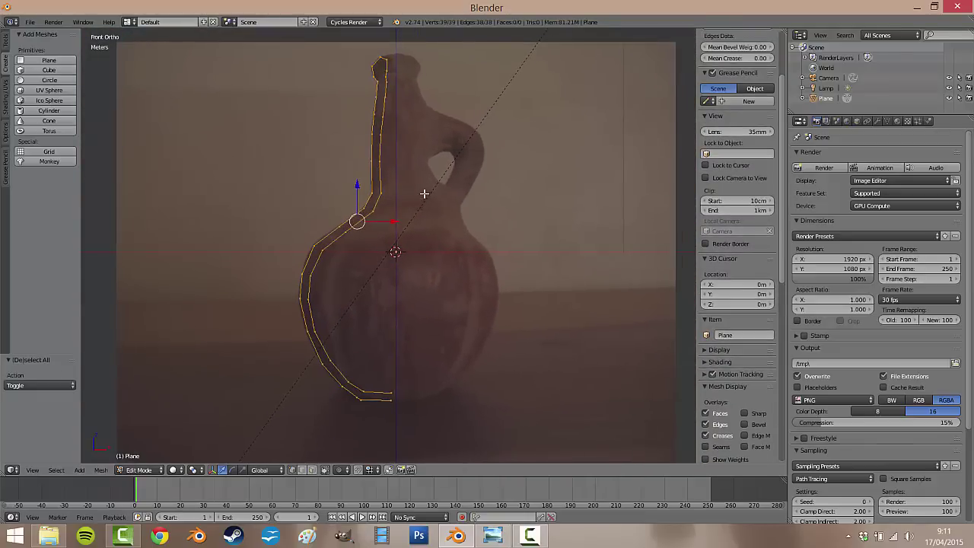
key(a)
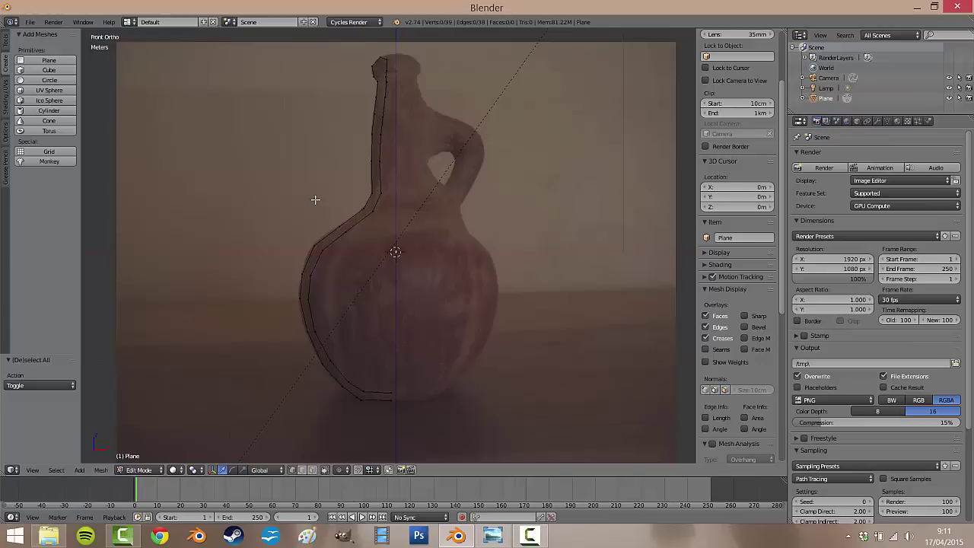
Inspect the flat jug profile in Object Mode from several angles
key(Tab)
middle_drag(321, 189, 457, 190)
scroll(366, 259, up, 5)
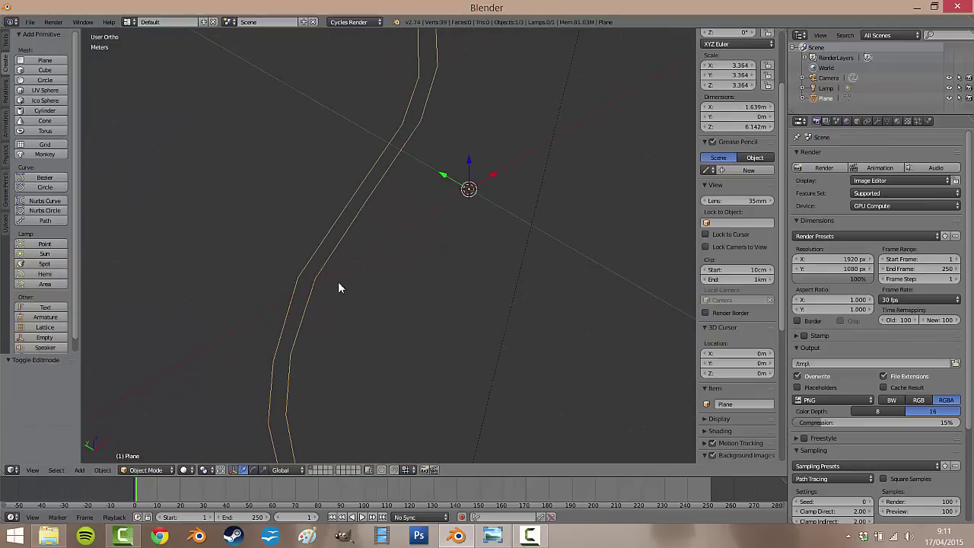
middle_drag(304, 305, 397, 307)
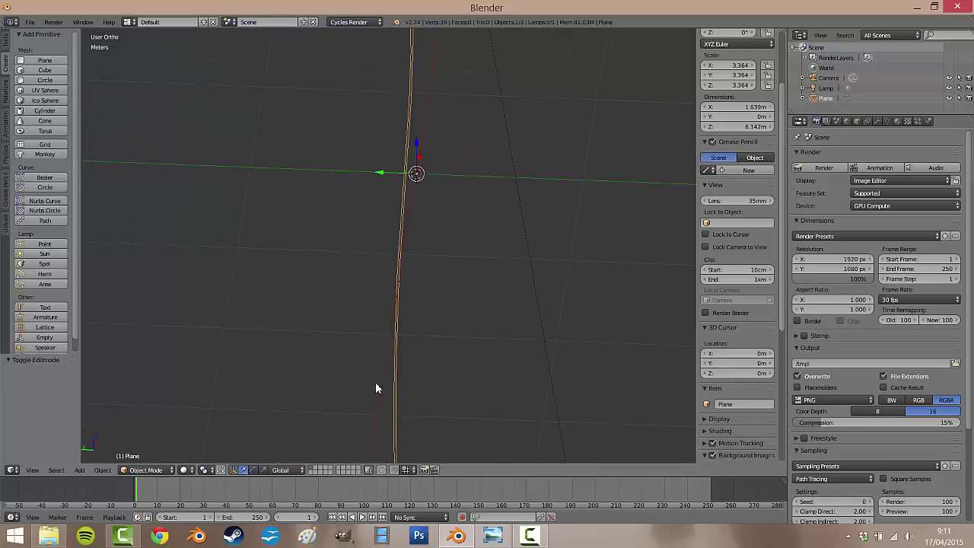
middle_drag(501, 284, 382, 230)
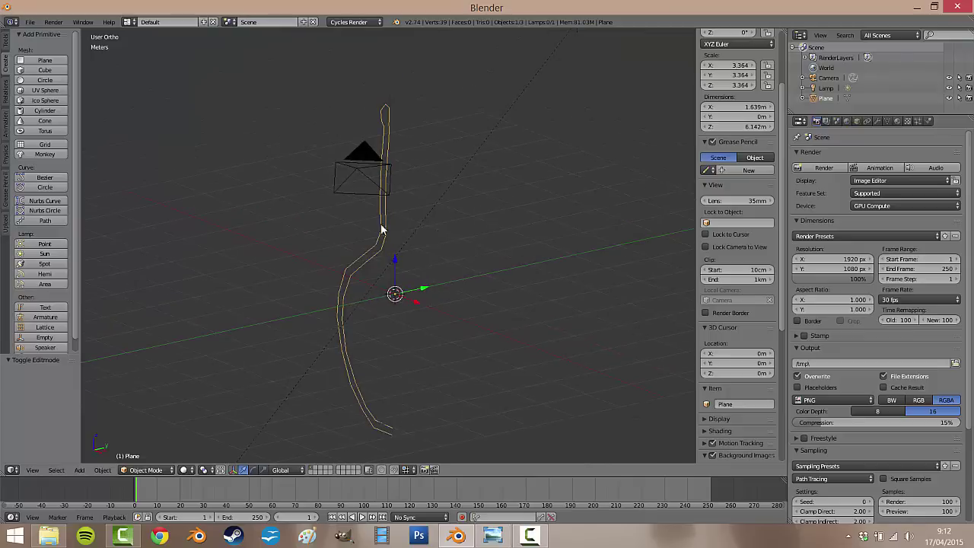
scroll(747, 189, up, 4)
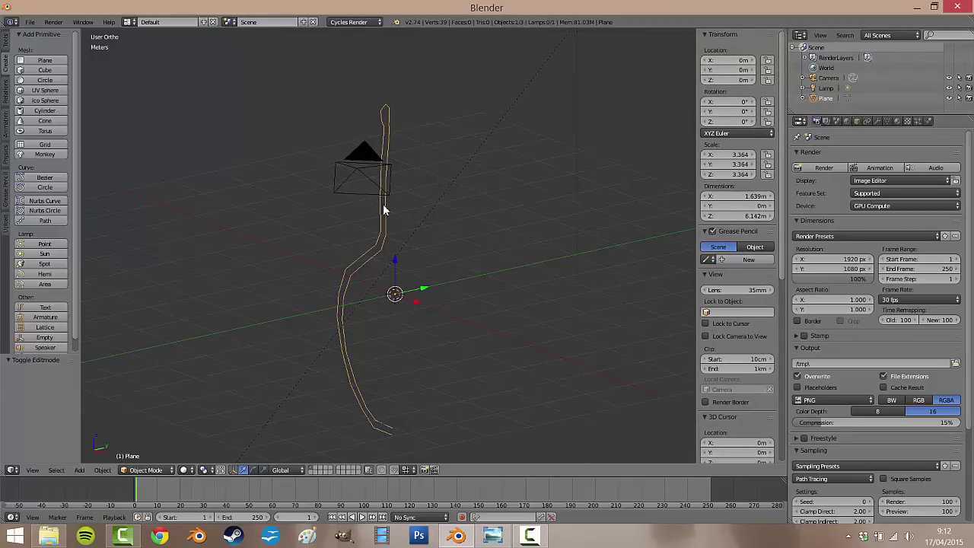
Select the profile's whole mesh in Edit Mode and compare it with the reference jug in the front view
key(Tab)
key(a)
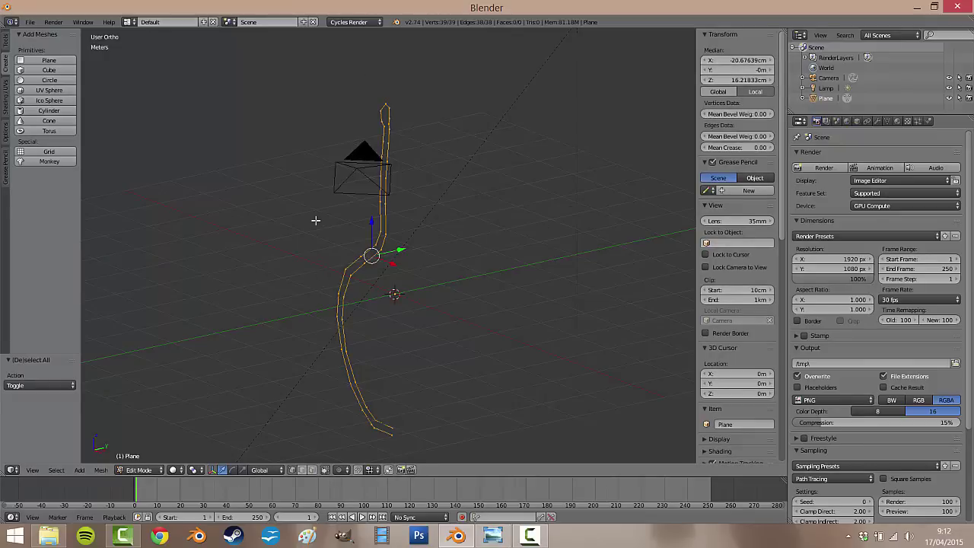
scroll(346, 225, down, 6)
middle_drag(360, 225, 406, 257)
scroll(406, 256, up, 7)
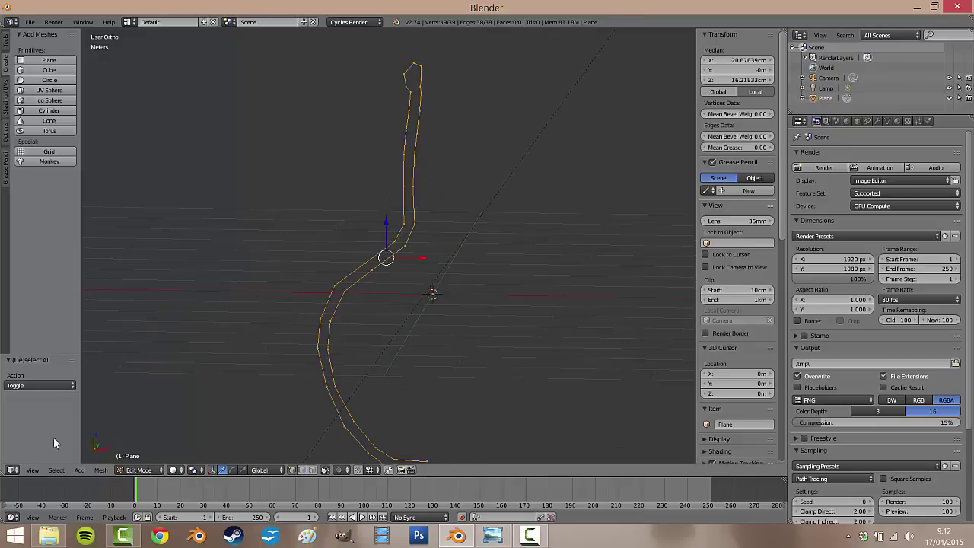
click(32, 471)
click(64, 400)
scroll(509, 203, down, 3)
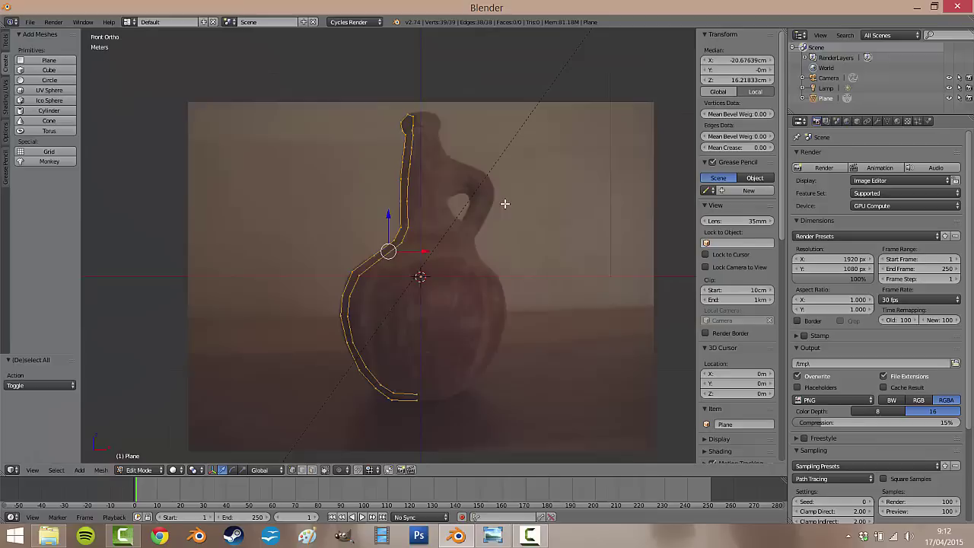
middle_drag(376, 229, 416, 174)
Return to Object Mode and add a Screw modifier to the profile to revolve it into a jug
key(Tab)
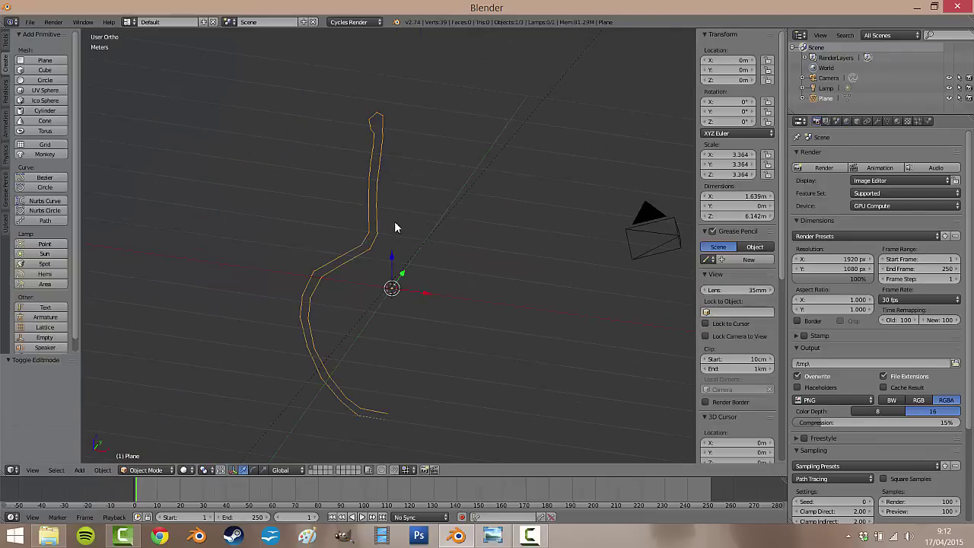
click(878, 122)
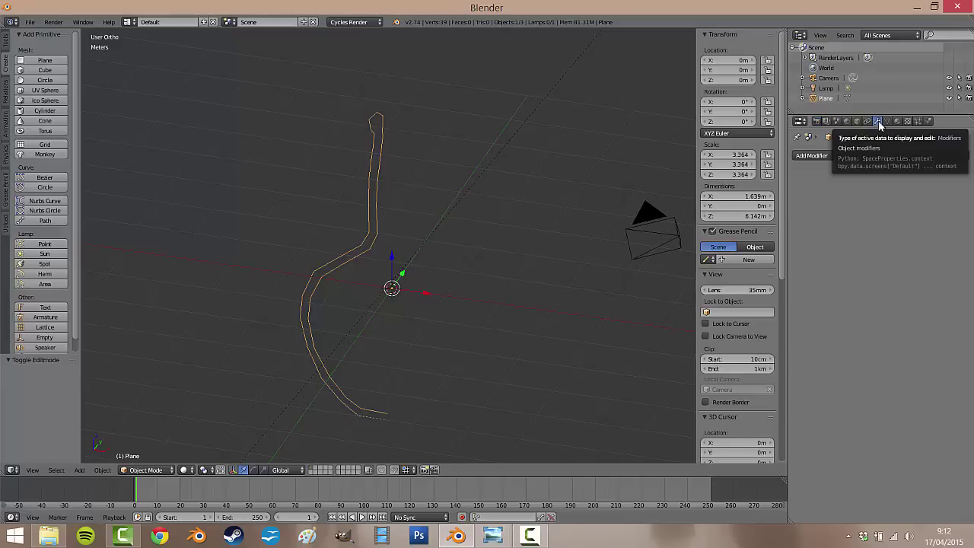
click(842, 155)
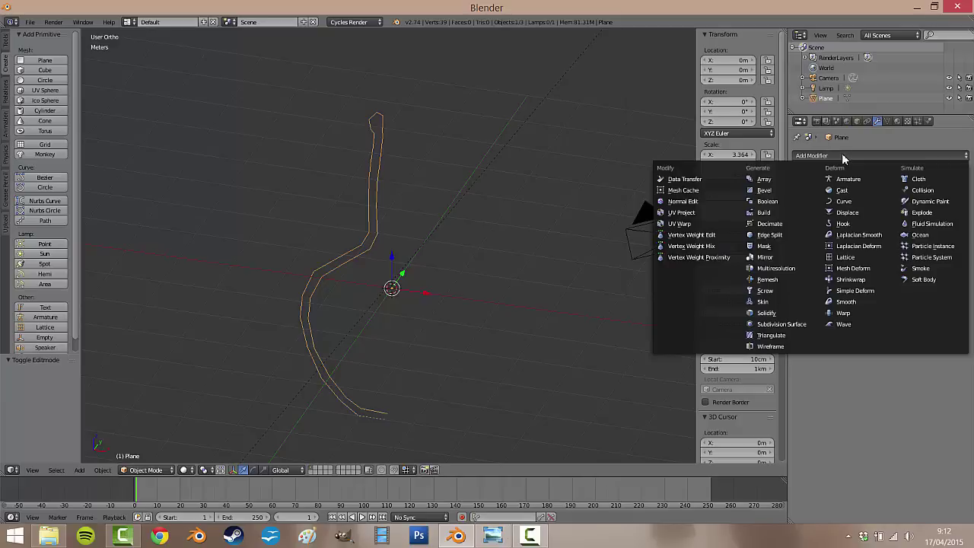
click(766, 290)
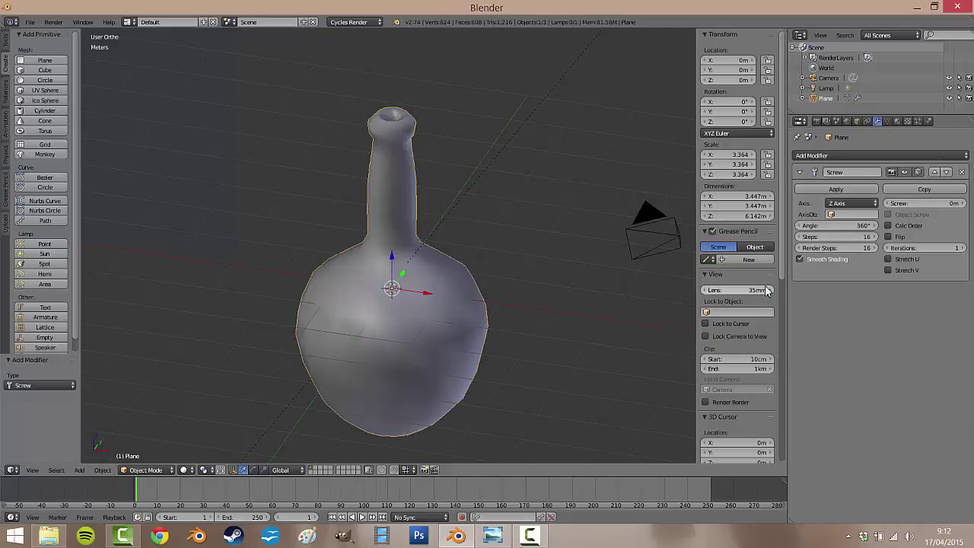
Inspect the revolved jug's body, neck and rim opening from several angles and distances
middle_drag(365, 191, 356, 237)
scroll(390, 211, down, 3)
scroll(394, 177, up, 5)
scroll(396, 178, down, 2)
middle_drag(397, 178, 413, 149)
scroll(412, 148, down, 1)
scroll(393, 218, up, 1)
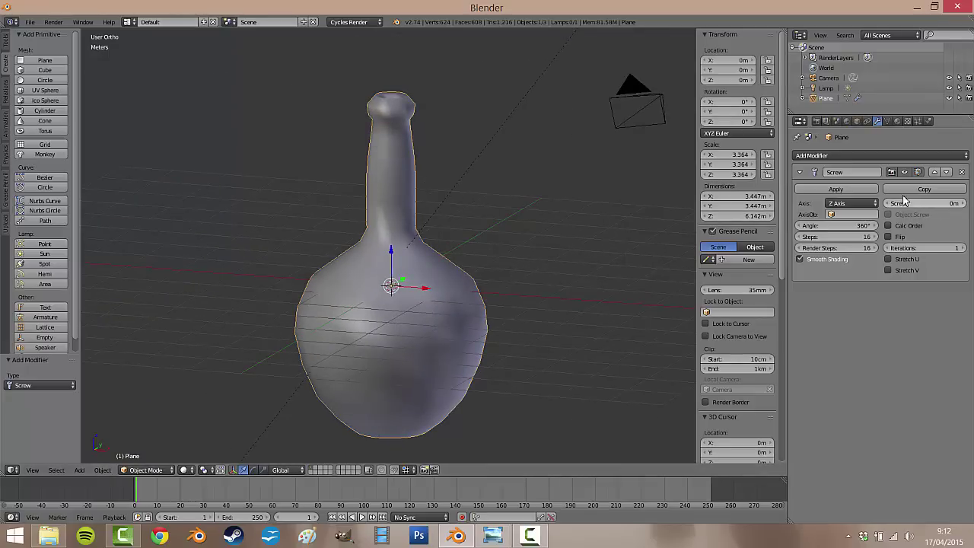
middle_drag(472, 282, 386, 307)
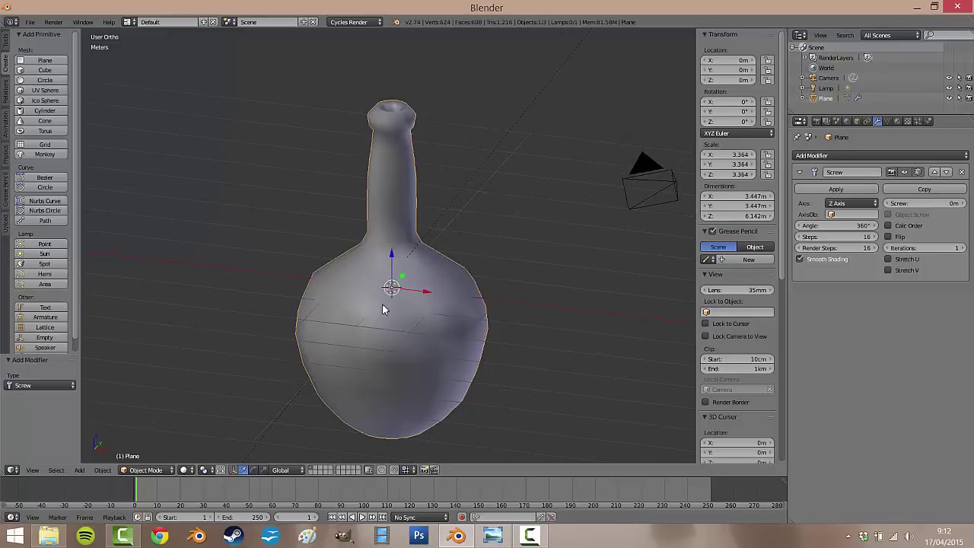
Apply the Screw modifier to the jug and deselect its whole mesh in Edit Mode
click(835, 190)
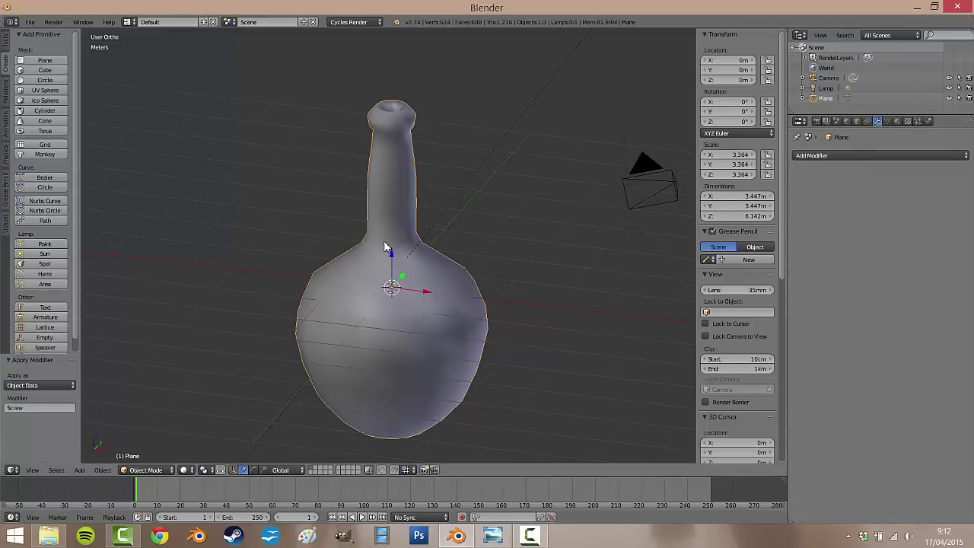
key(Tab)
middle_drag(404, 222, 436, 209)
key(a)
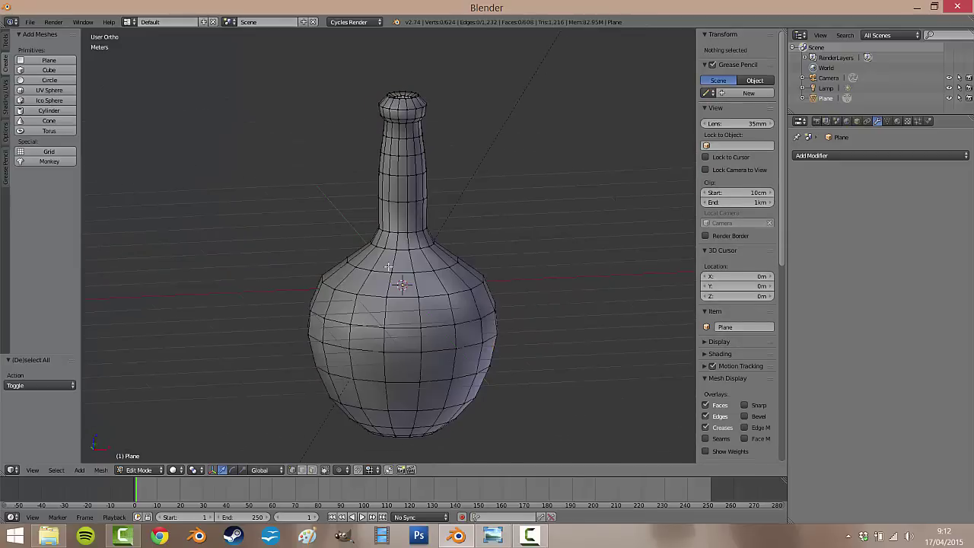
Compare the jug's mesh grid in Edit Mode with its smooth surface in Object Mode
middle_drag(405, 279, 372, 274)
key(Tab)
key(Tab)
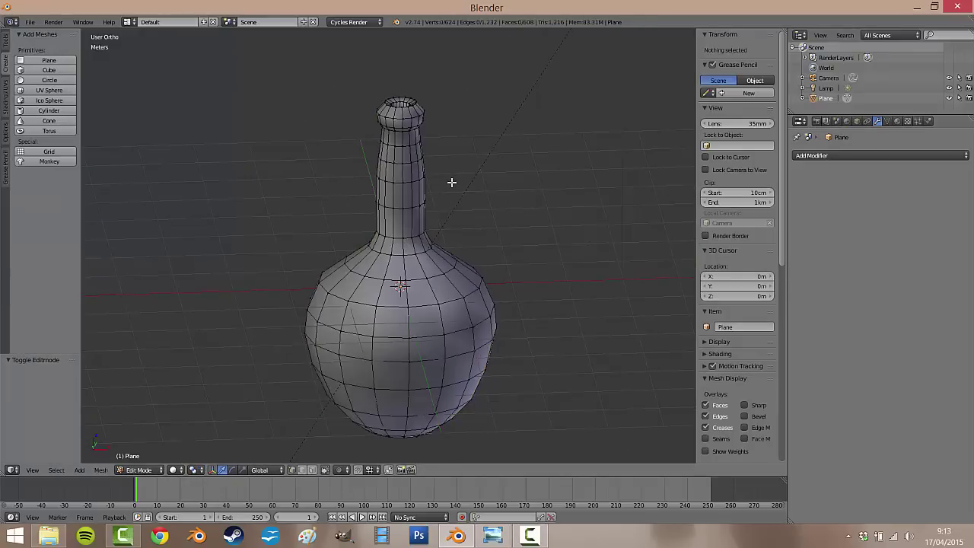
key(Tab)
click(530, 536)
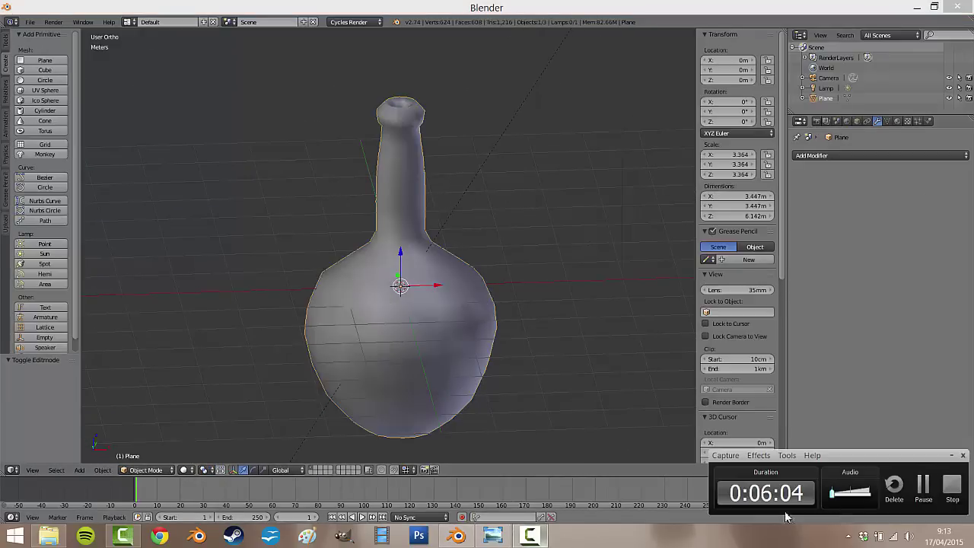
click(923, 487)
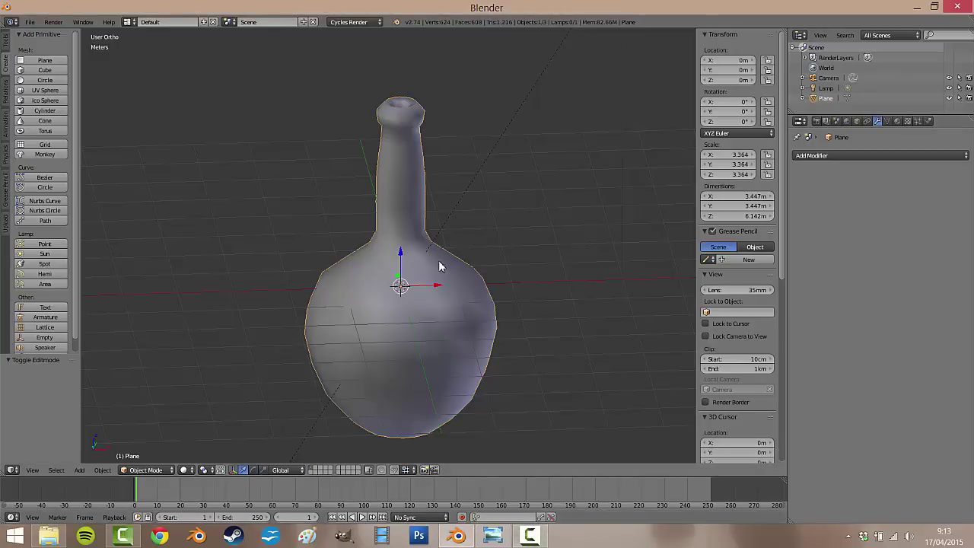
middle_drag(530, 278, 515, 273)
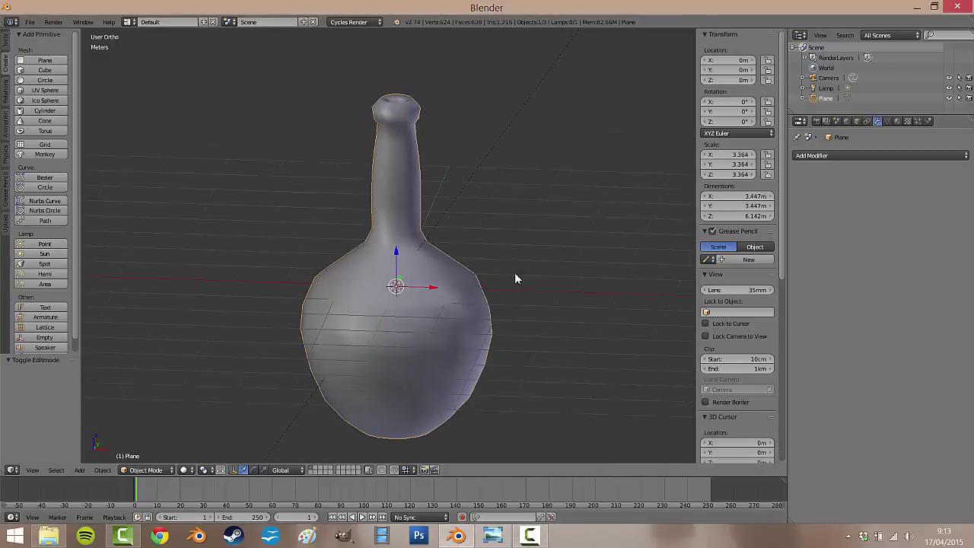
scroll(519, 265, down, 1)
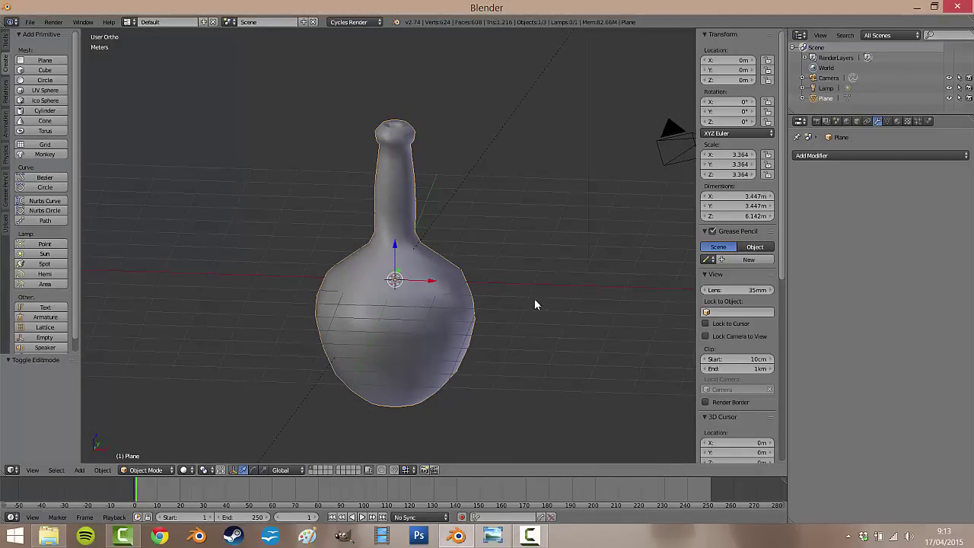
middle_drag(535, 305, 517, 252)
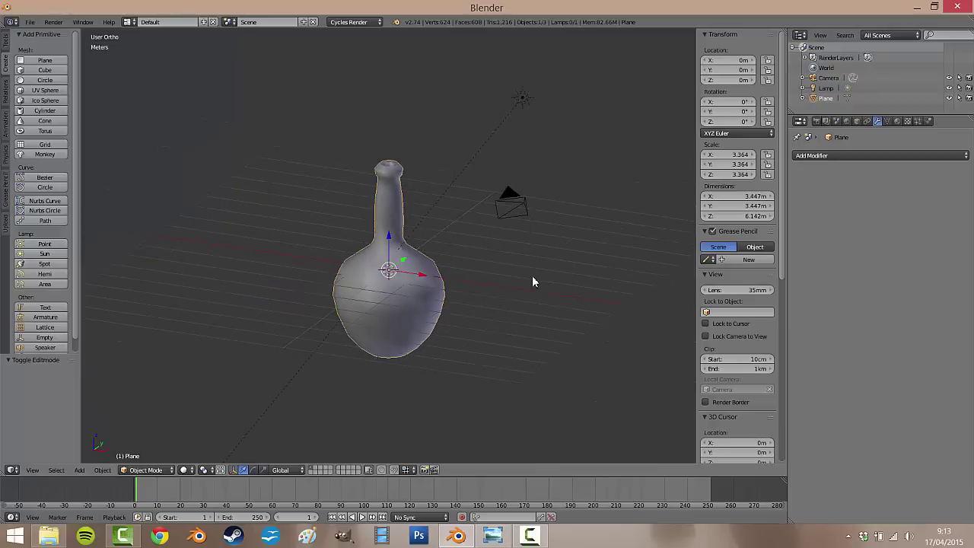
scroll(532, 281, up, 3)
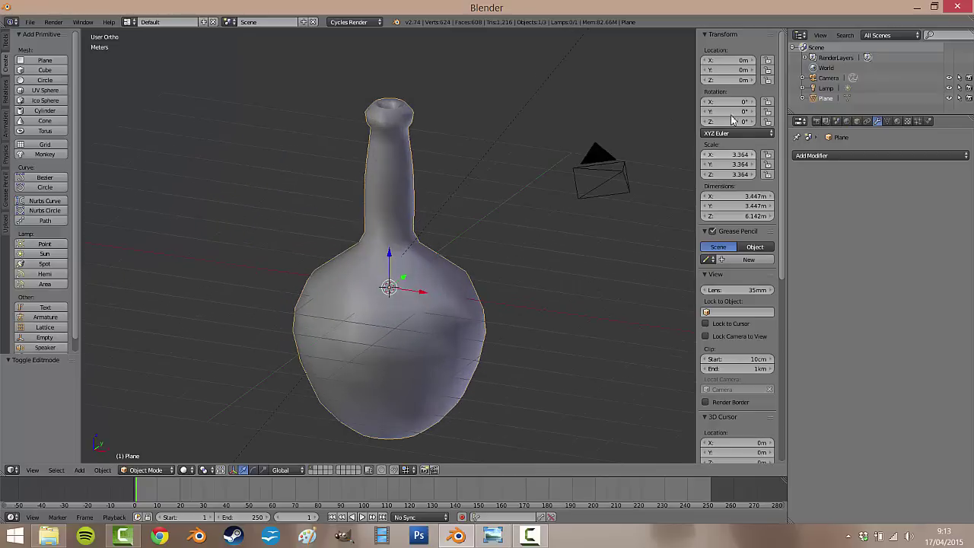
Turn off the grid floor in the viewport display settings
scroll(769, 144, down, 4)
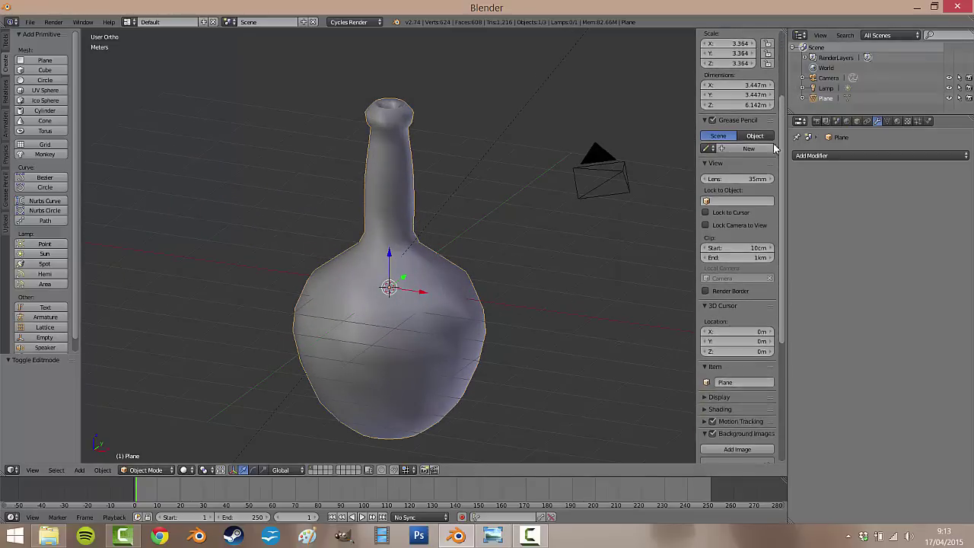
scroll(780, 182, down, 6)
click(715, 193)
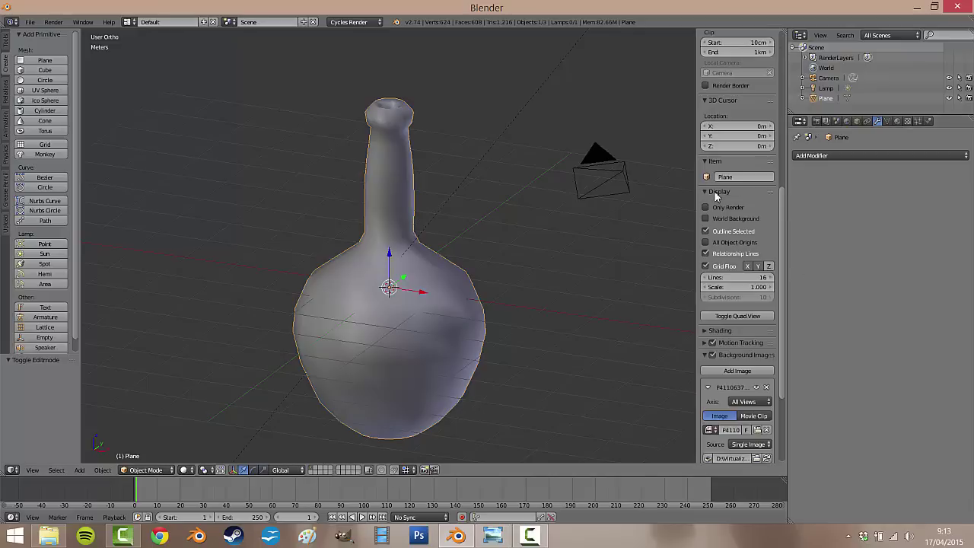
click(705, 266)
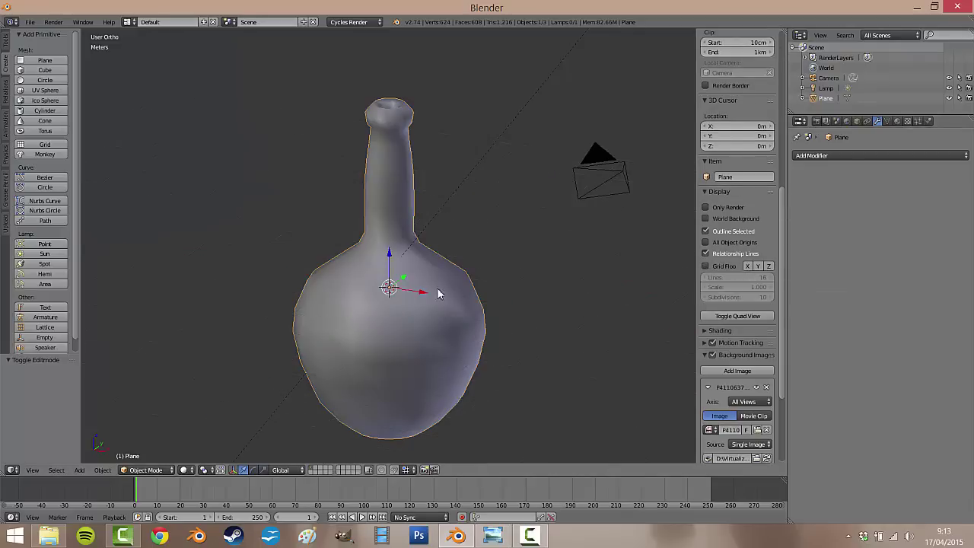
middle_drag(438, 294, 423, 275)
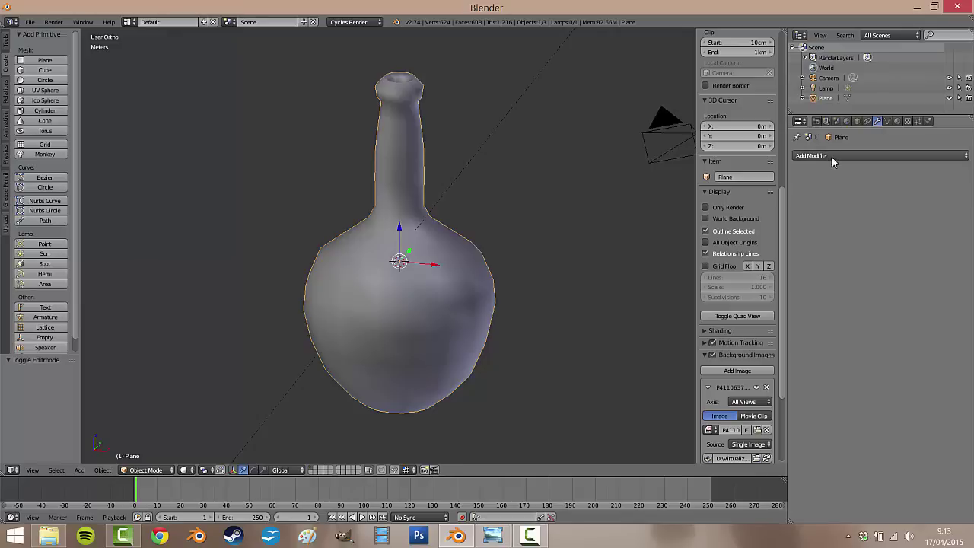
Add a Subdivision Surface modifier to the jug and set its view subdivisions to 2
click(851, 155)
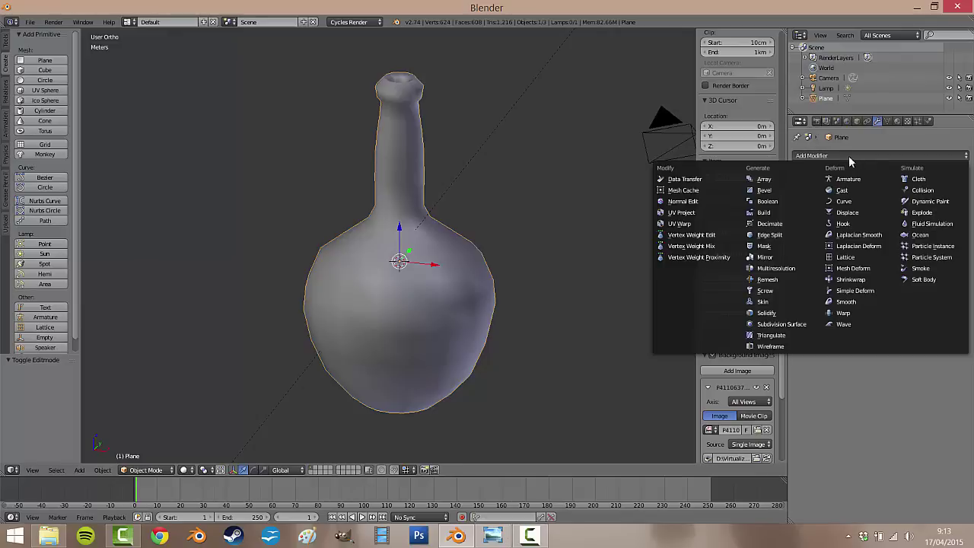
click(826, 154)
click(823, 156)
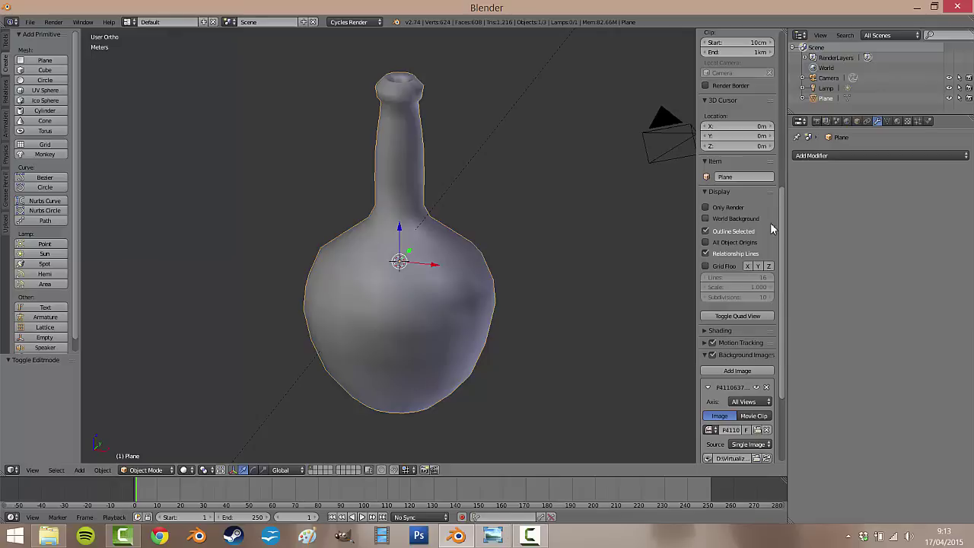
click(816, 155)
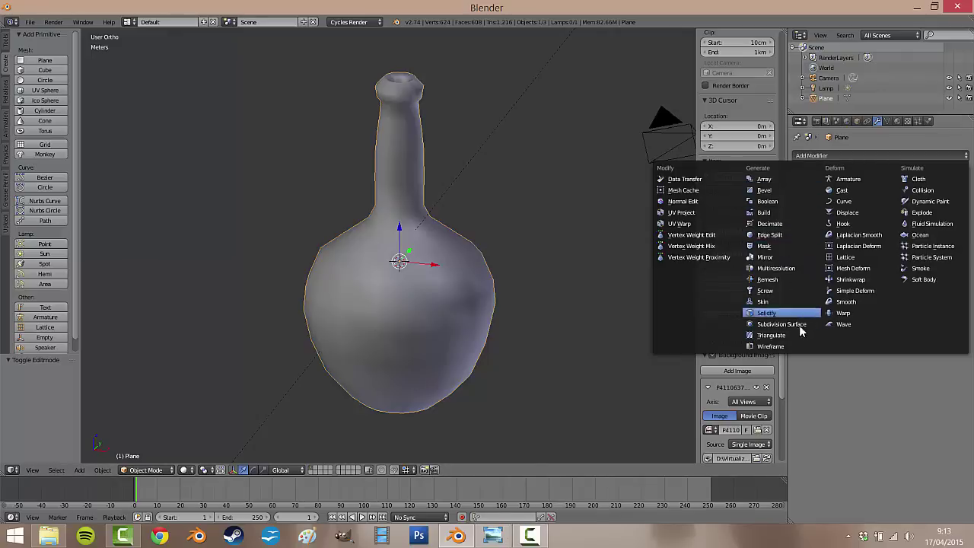
click(788, 326)
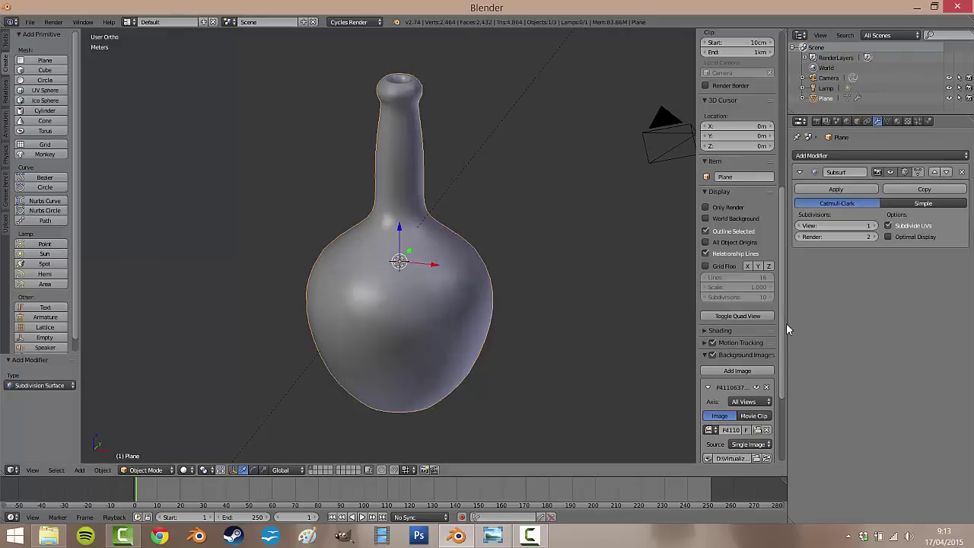
click(877, 231)
Examine the smoothed jug's body, neck and rim from several angles and distances
middle_drag(428, 277, 418, 255)
scroll(417, 268, up, 4)
scroll(417, 268, up, 2)
scroll(418, 255, down, 4)
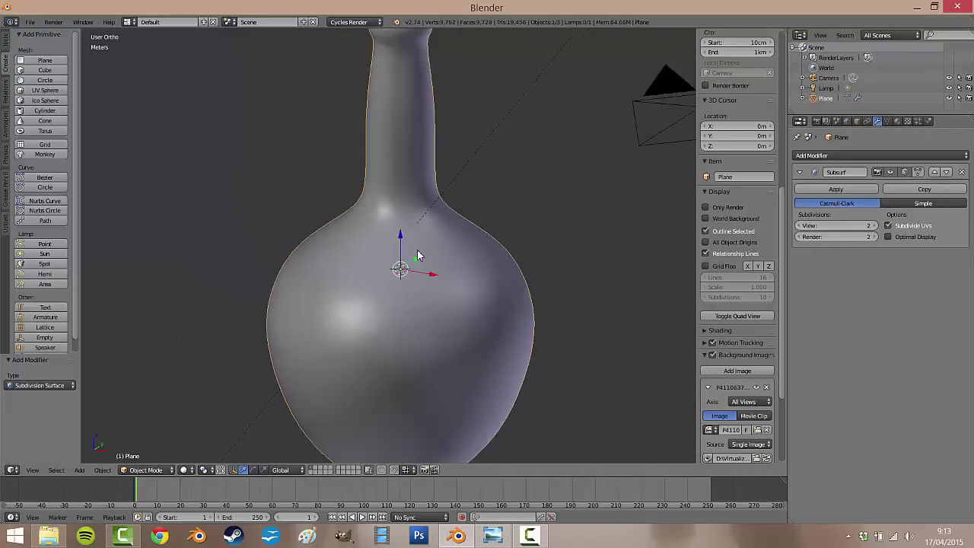
scroll(417, 255, down, 1)
mouse_move(427, 199)
middle_down()
mouse_move(413, 251)
mouse_move(365, 257)
mouse_move(398, 208)
mouse_move(433, 185)
middle_up()
scroll(433, 185, down, 3)
scroll(416, 230, down, 2)
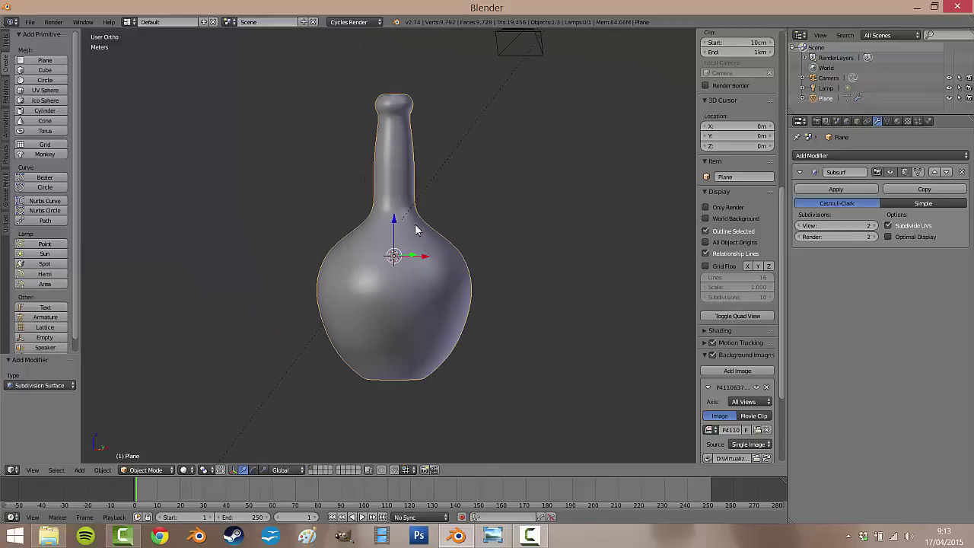
shift+middle_drag(413, 220, 419, 239)
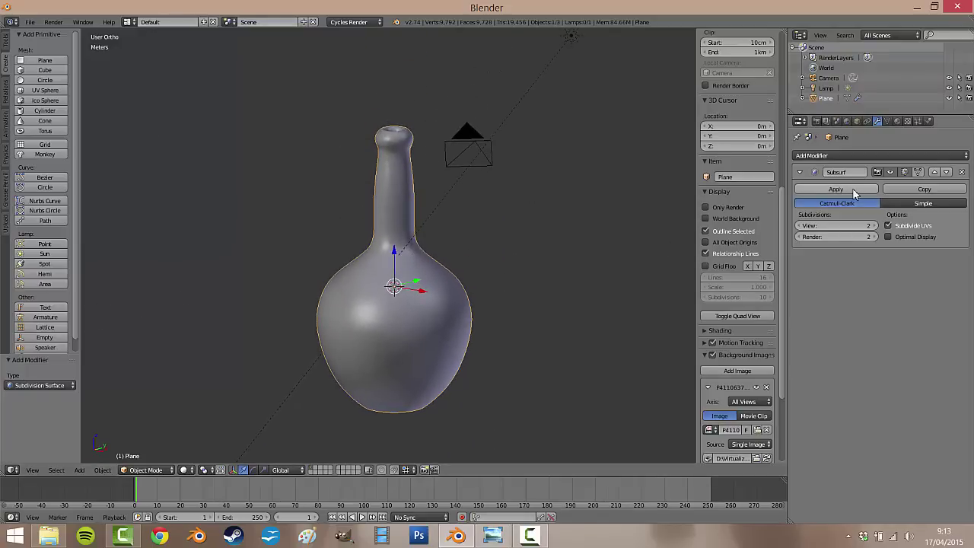
Switch the jug to Edit Mode and examine how its mesh cage fits the subdivided surface around the neck and body
key(Tab)
scroll(386, 272, up, 6)
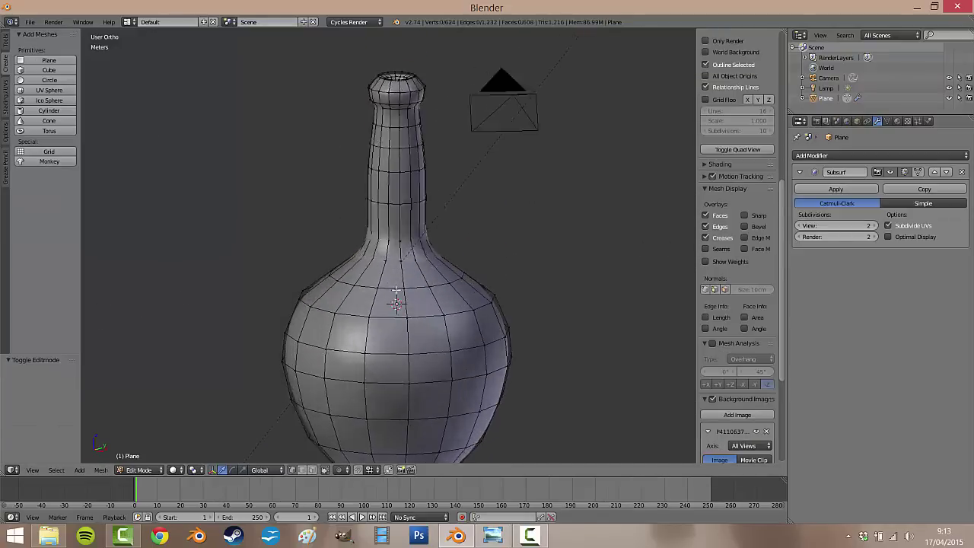
mouse_move(436, 274)
middle_down()
mouse_move(391, 283)
mouse_move(393, 291)
mouse_move(441, 311)
mouse_move(422, 264)
middle_up()
scroll(403, 306, down, 7)
scroll(387, 319, up, 2)
scroll(388, 319, up, 2)
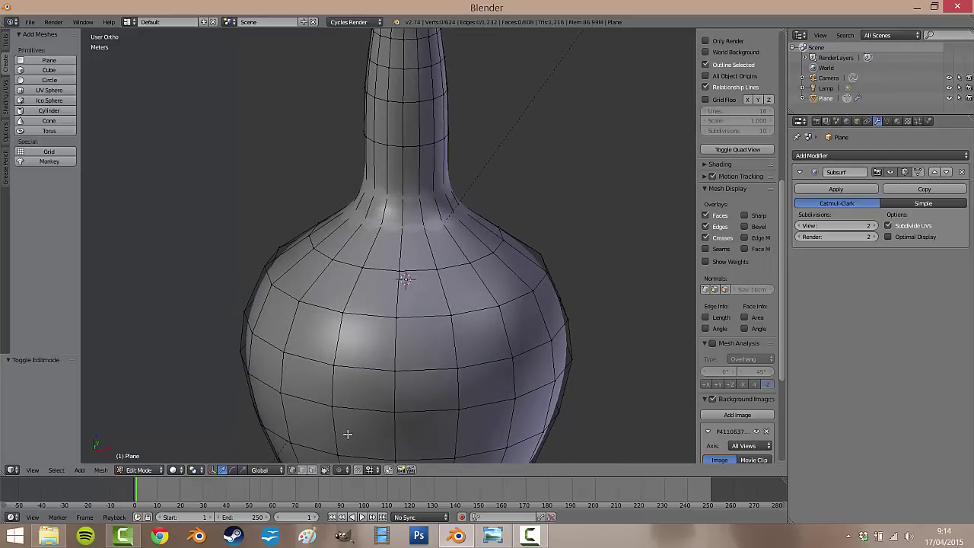
scroll(444, 203, down, 3)
scroll(444, 204, up, 4)
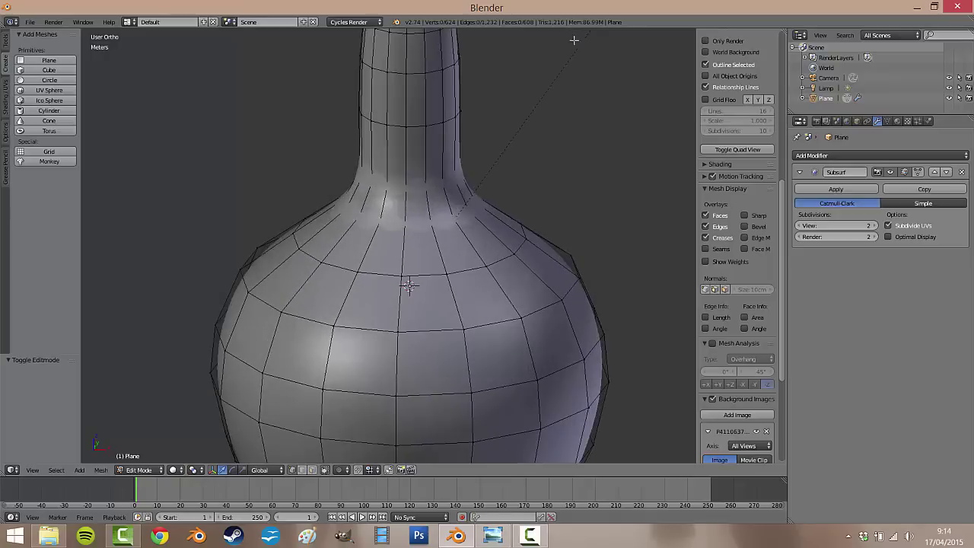
Make the edit cage follow the Subsurf modifier's result and check the mesh grid around the jug
click(919, 172)
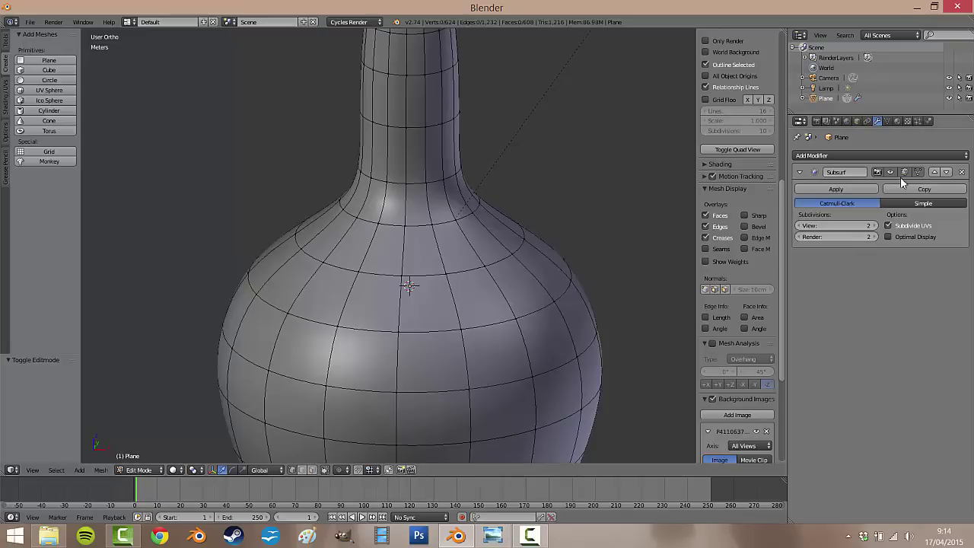
click(920, 174)
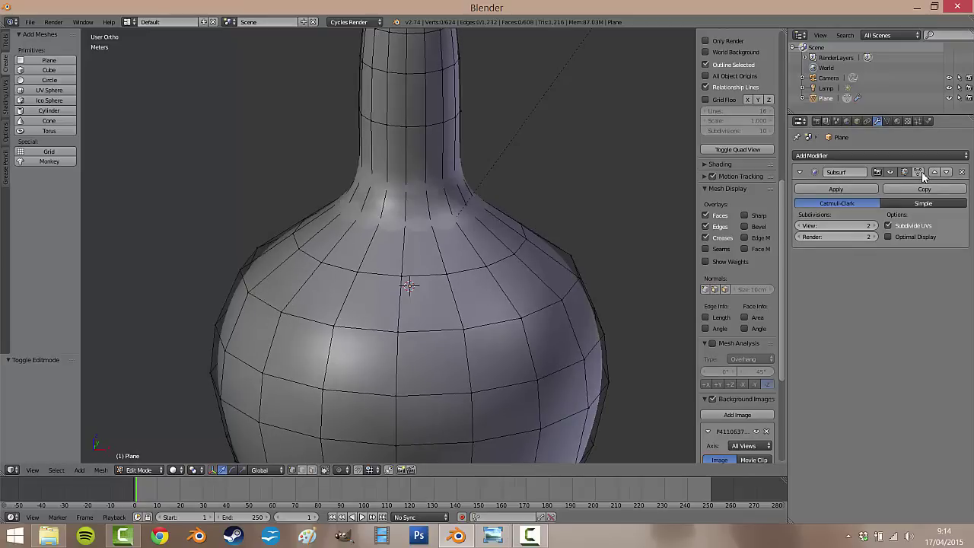
click(920, 173)
scroll(350, 241, down, 3)
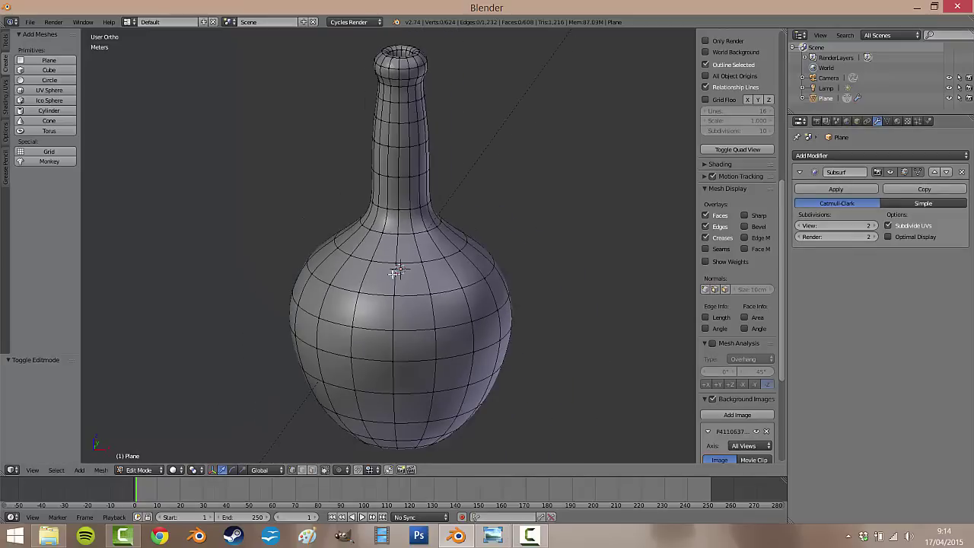
middle_drag(350, 242, 477, 232)
scroll(488, 252, down, 2)
scroll(487, 253, up, 2)
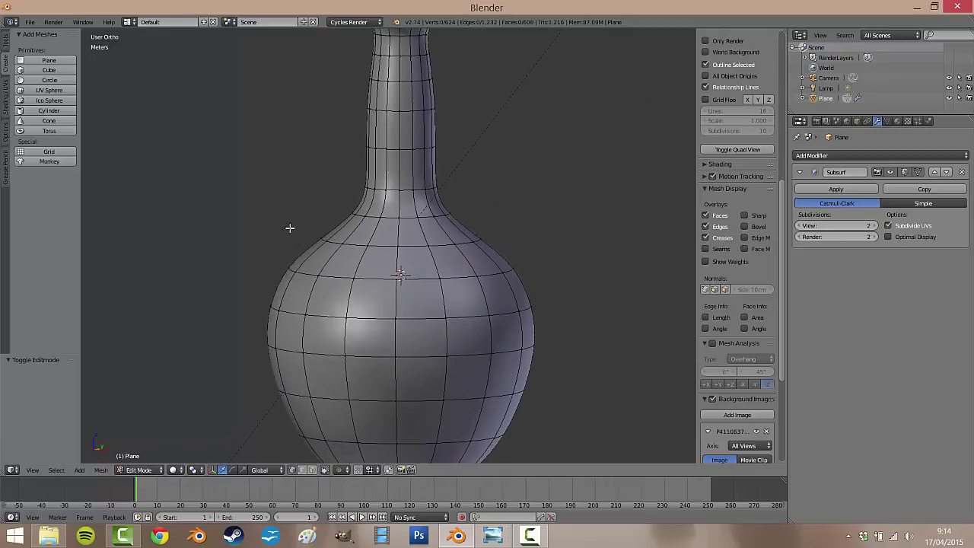
scroll(289, 228, down, 3)
Switch to the front view and frame the jug's neck and shoulder beside the handle in the reference photo
click(32, 470)
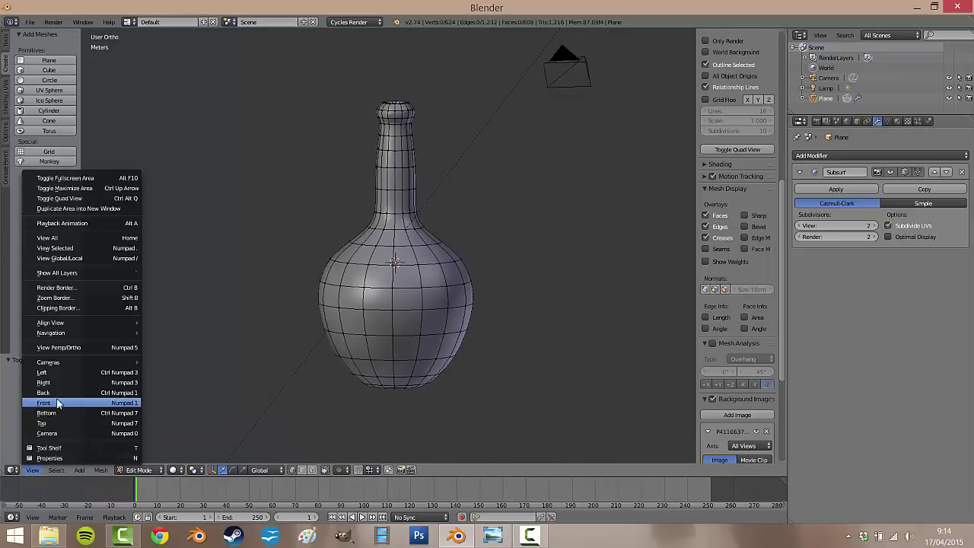
click(61, 403)
scroll(528, 249, up, 2)
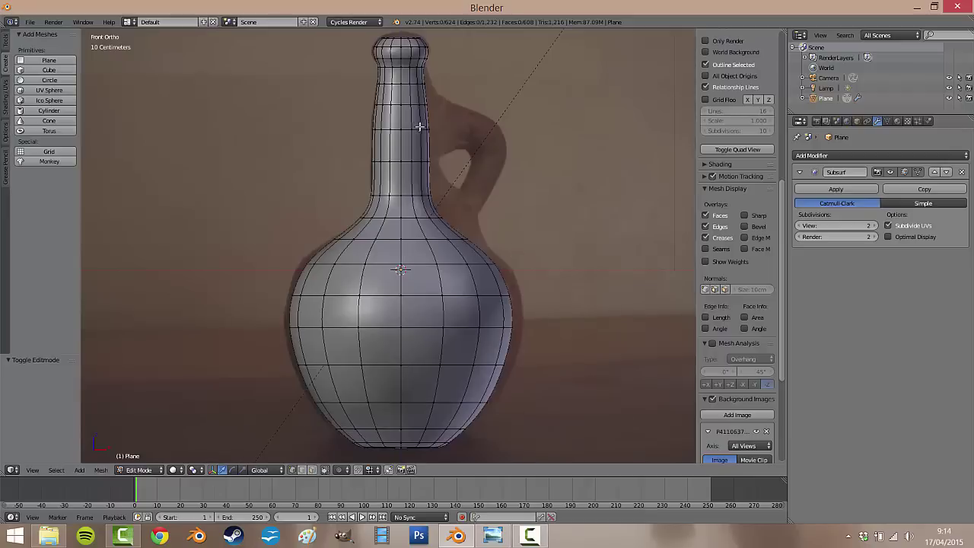
scroll(441, 294, up, 5)
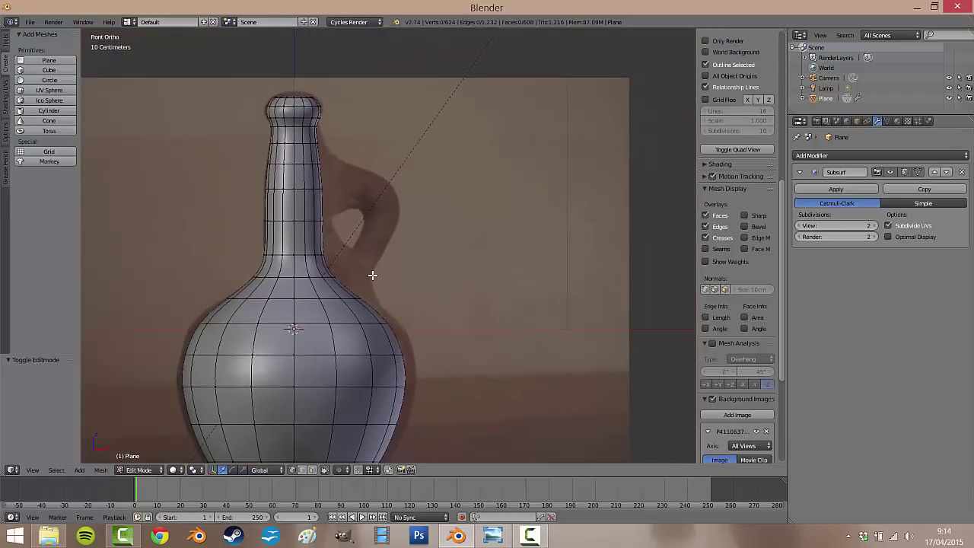
scroll(354, 152, down, 1)
scroll(357, 163, up, 2)
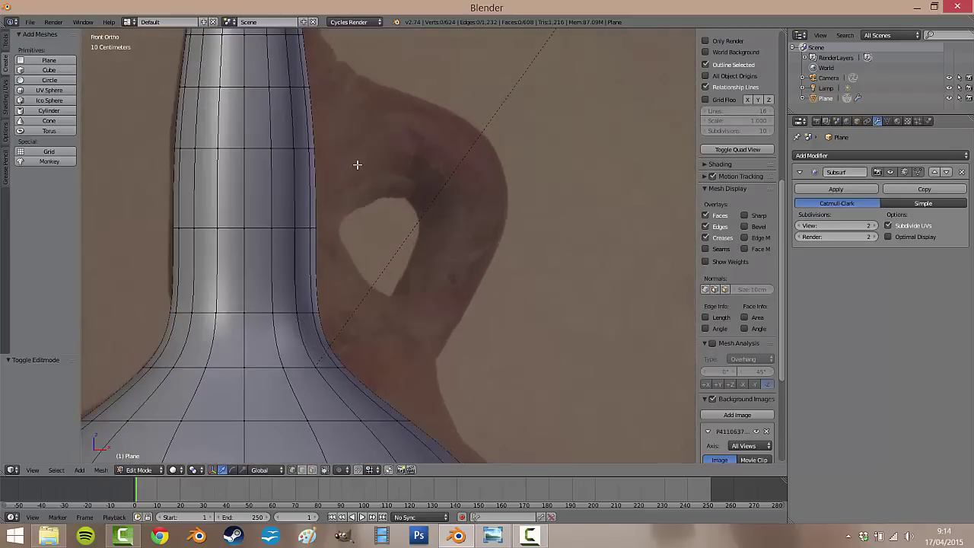
scroll(357, 167, down, 3)
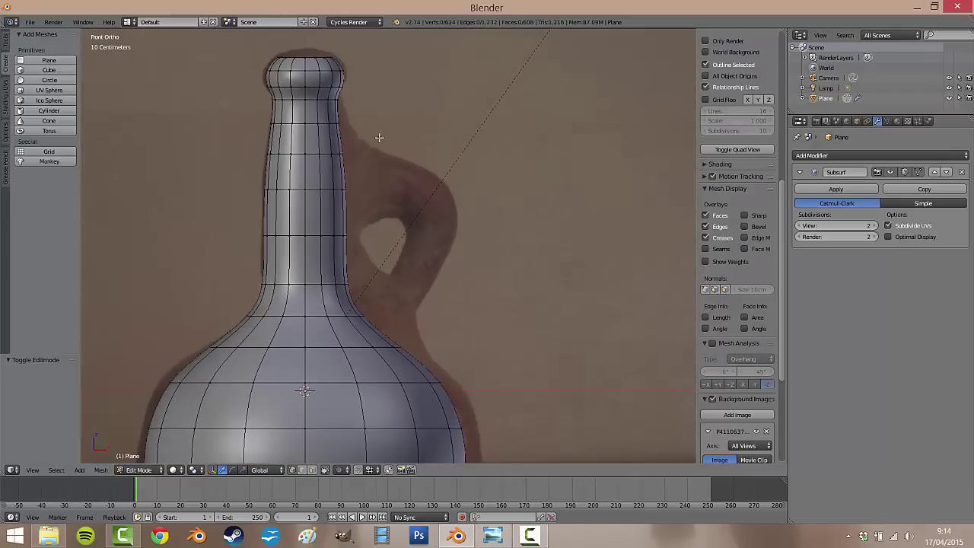
shift+middle_drag(386, 205, 409, 169)
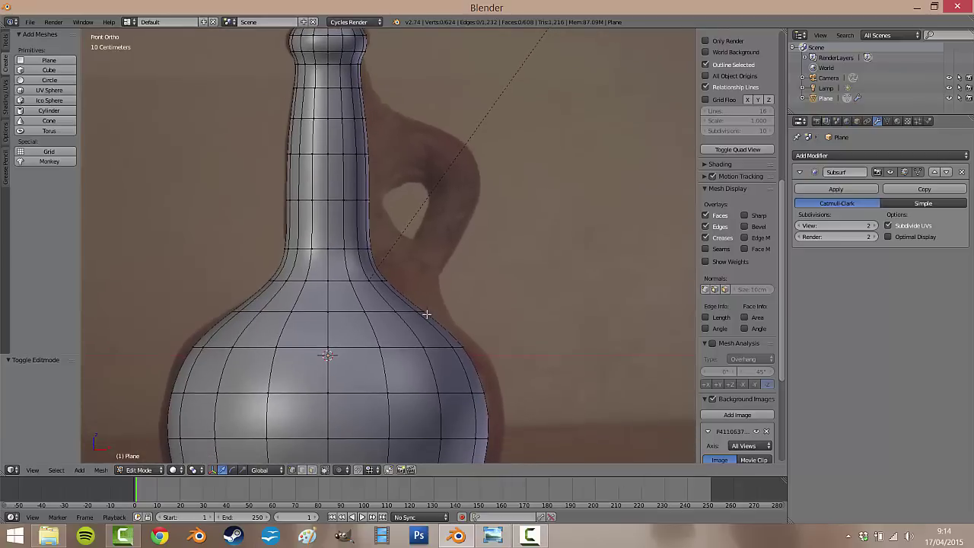
scroll(381, 255, up, 3)
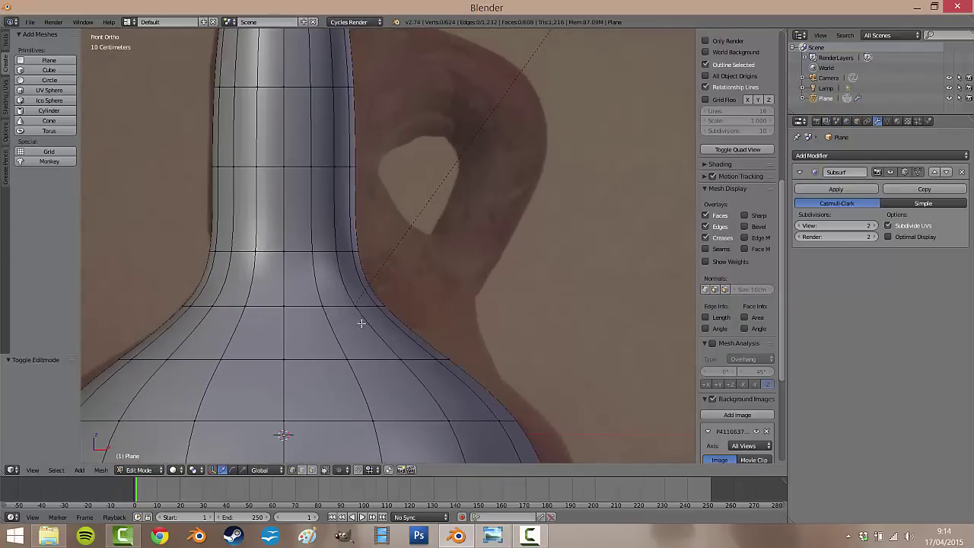
Enable proportional editing and move the outline vertex where the neck meets the shoulder about 13 cm in X and 25 cm in Z, adjusting the falloff size
click(341, 472)
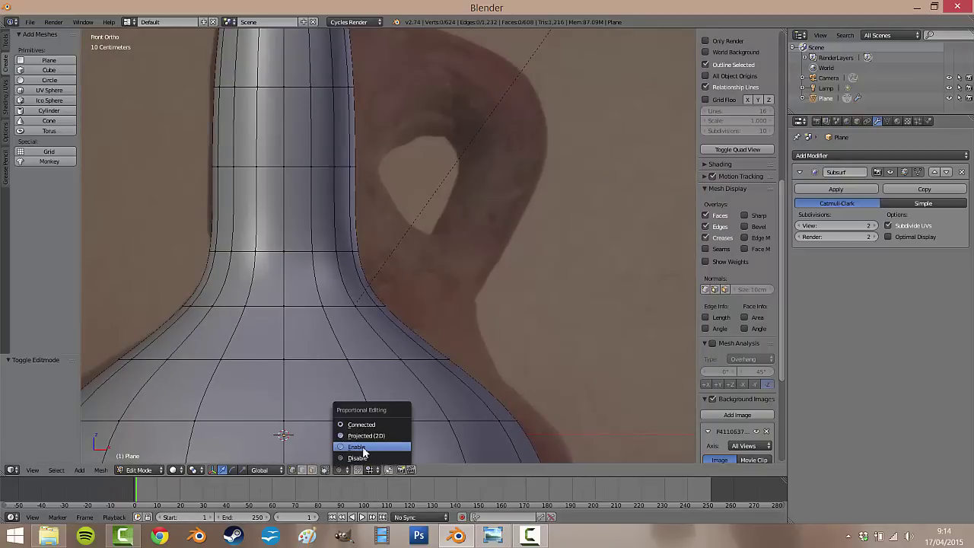
click(356, 447)
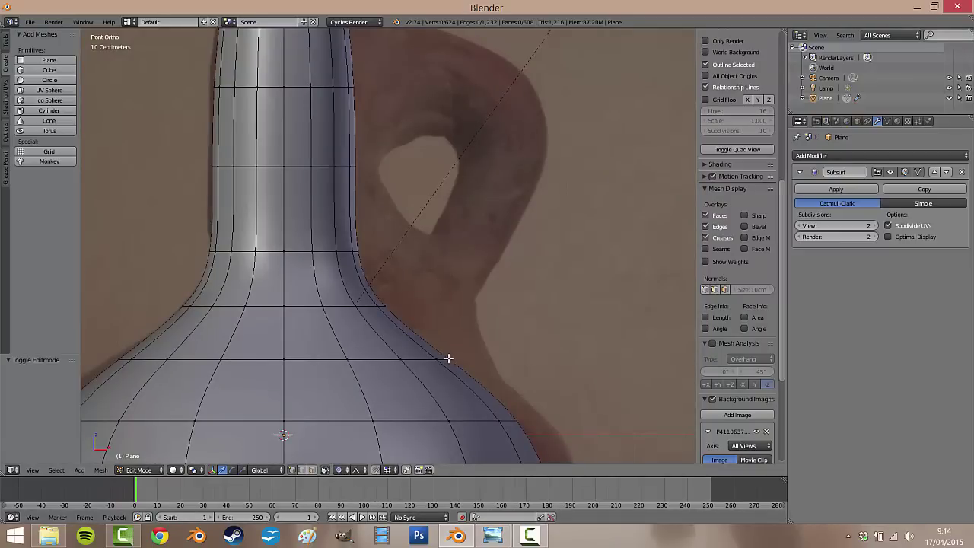
right_click(390, 304)
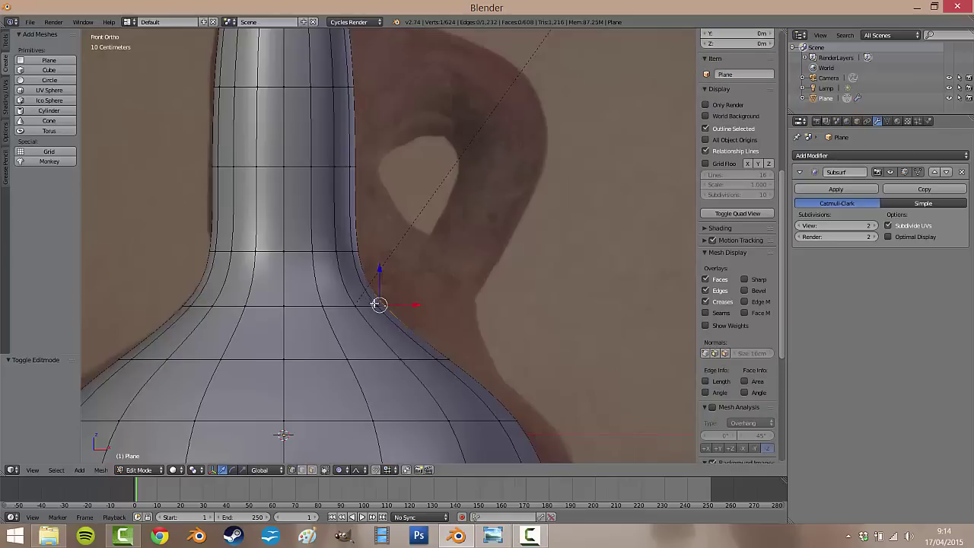
key(g)
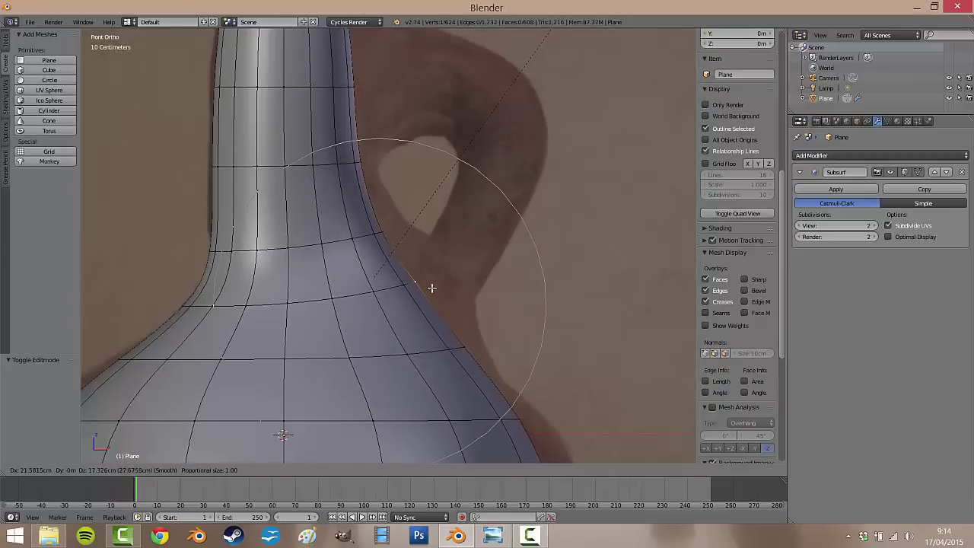
scroll(430, 285, down, 4)
scroll(430, 285, up, 7)
scroll(431, 286, down, 3)
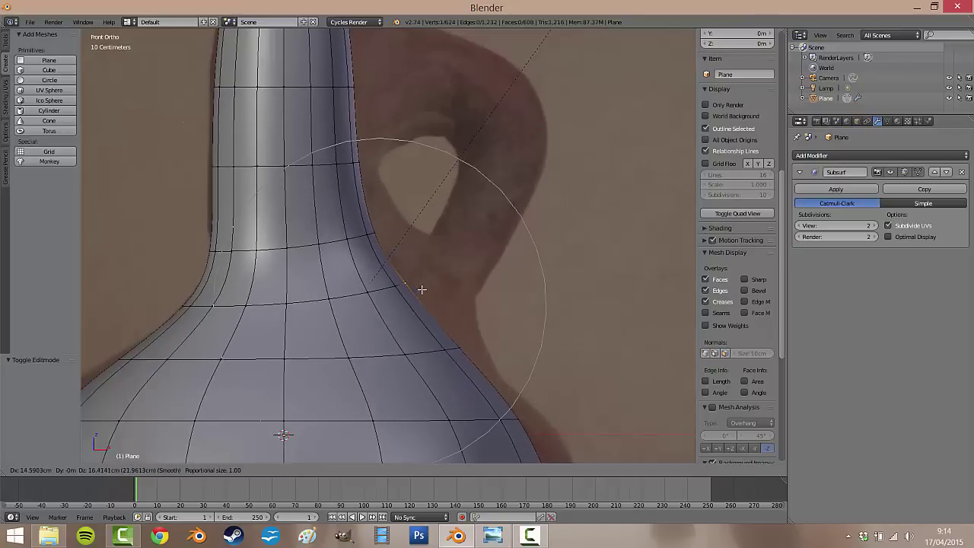
scroll(422, 290, down, 4)
scroll(421, 290, up, 7)
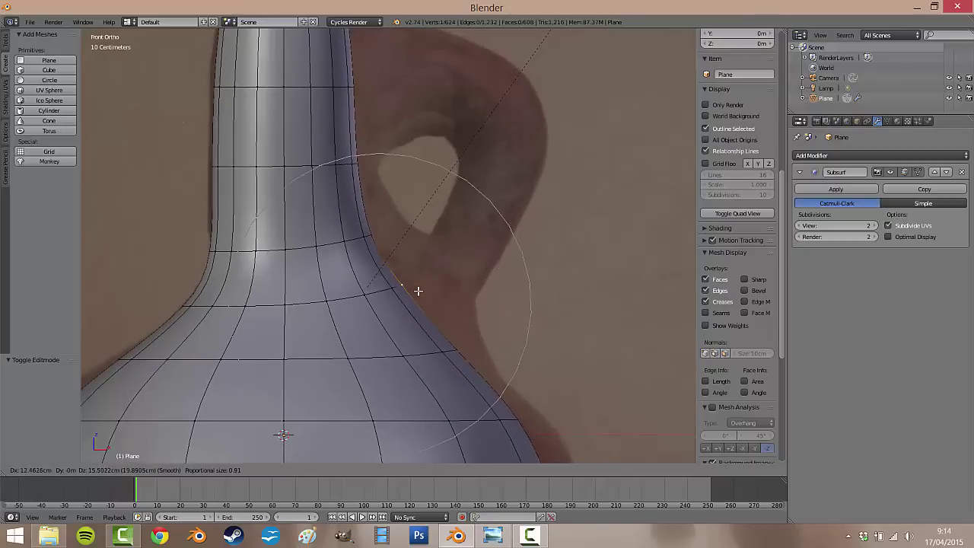
scroll(418, 290, down, 18)
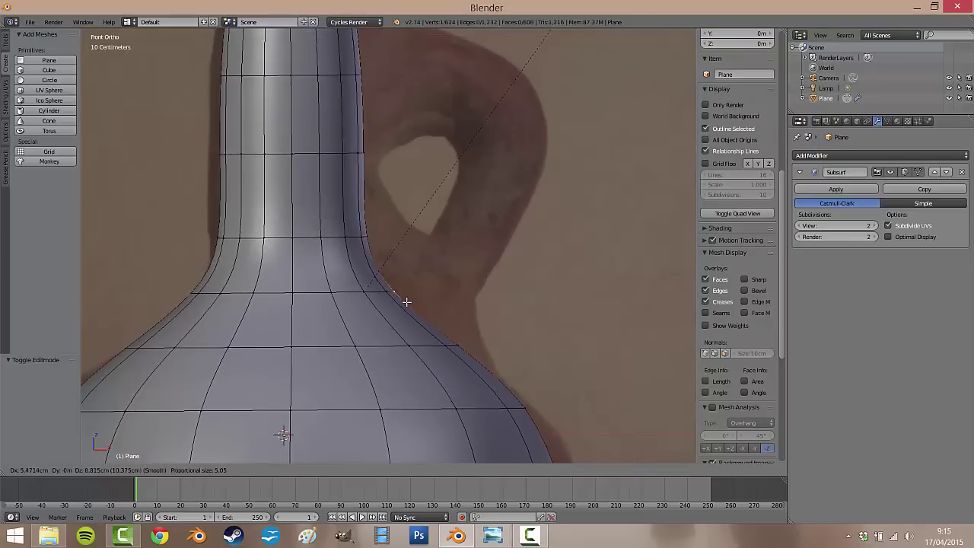
scroll(398, 278, down, 12)
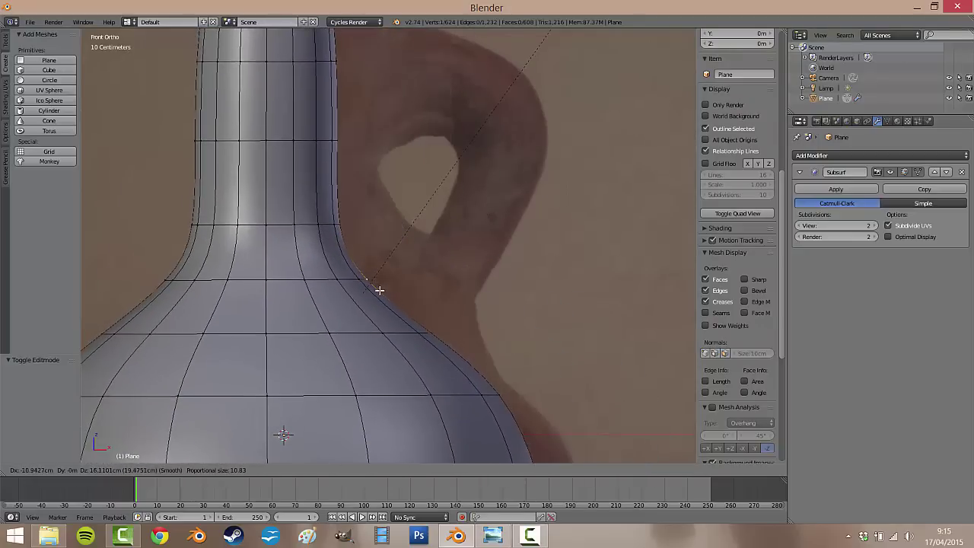
scroll(396, 293, up, 20)
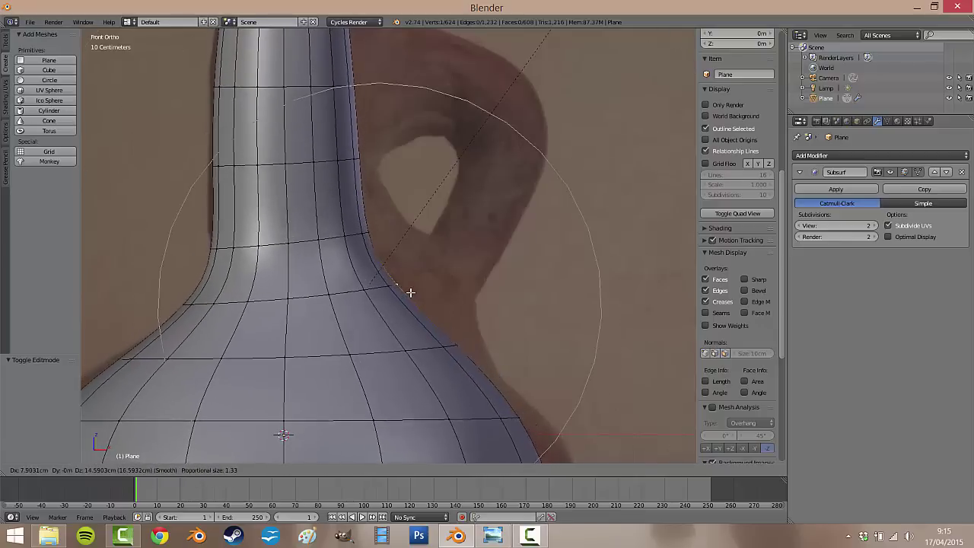
scroll(409, 291, up, 6)
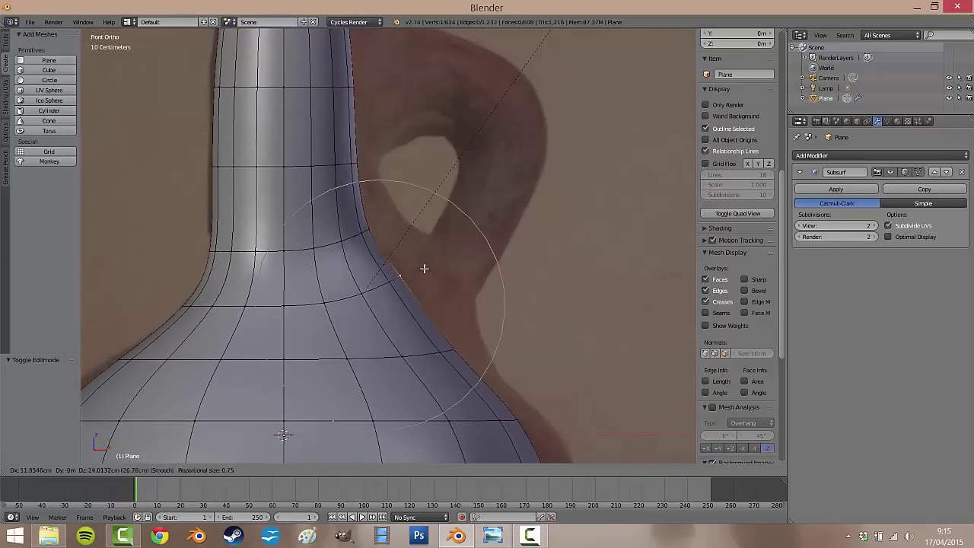
click(424, 261)
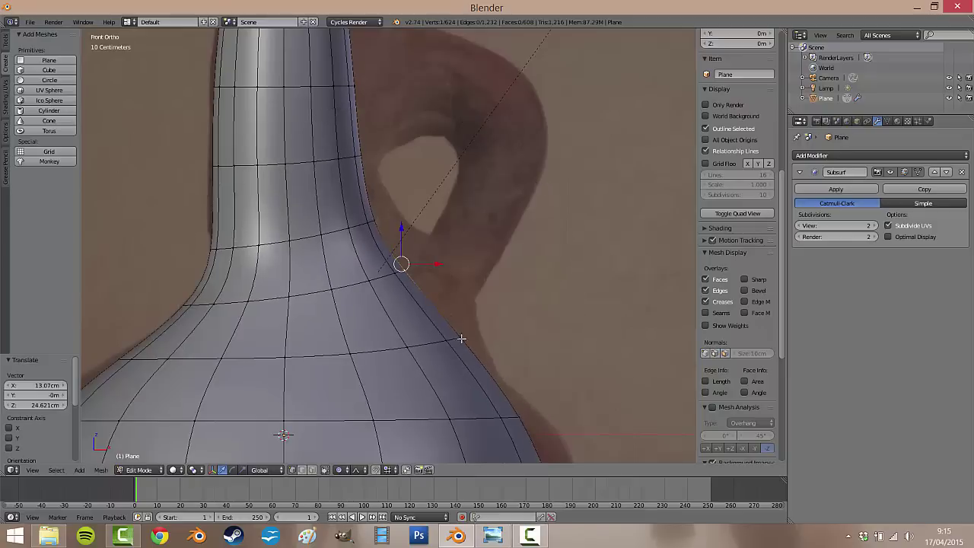
Pull the adjacent outline vertices on the shoulder and lower neck toward the handle with smooth proportional falloff
key(g)
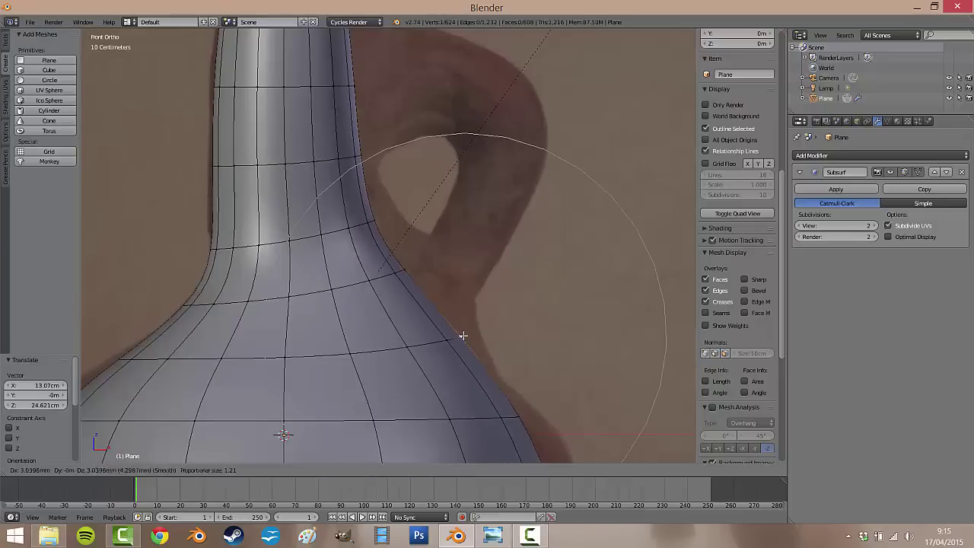
click(469, 330)
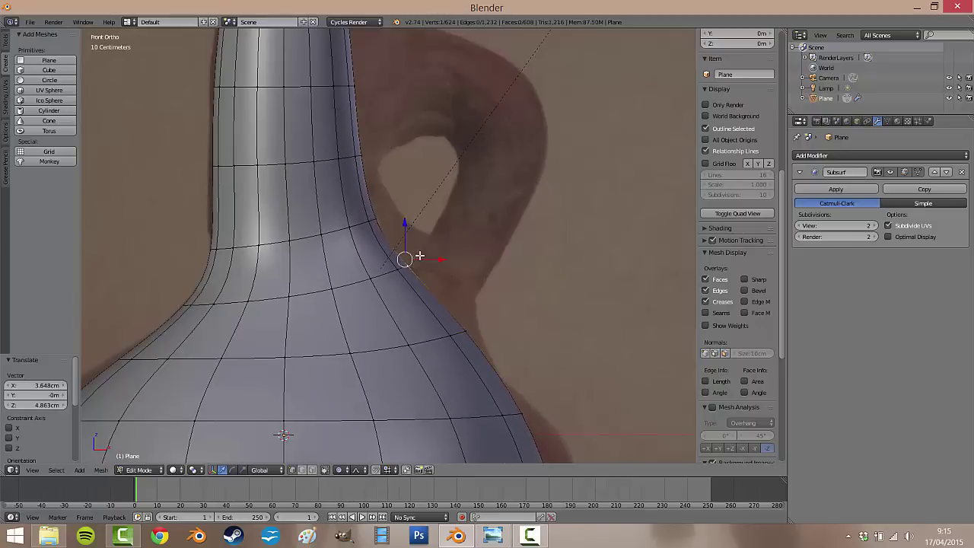
key(g)
click(419, 255)
right_click(386, 213)
key(g)
click(378, 197)
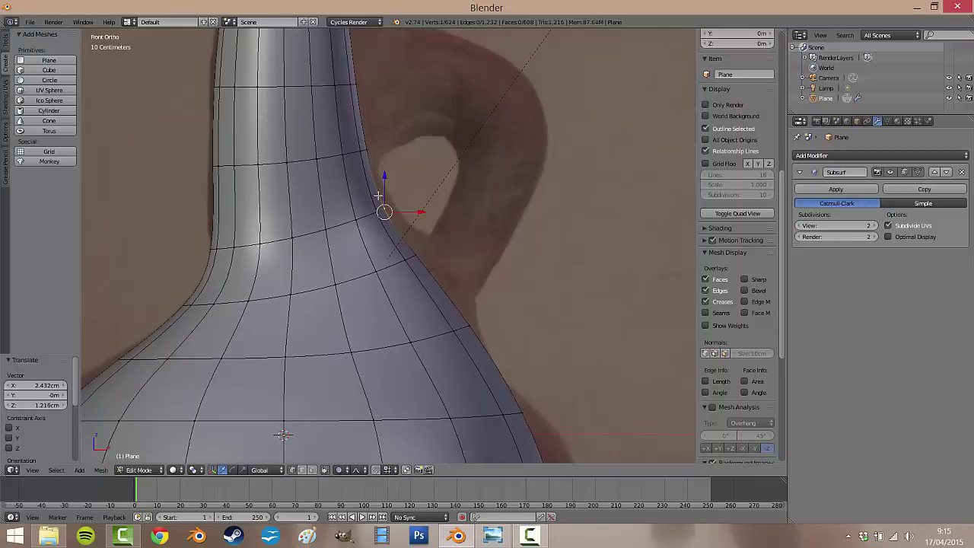
Examine the reshaped neck and shoulder of the whole jug in Object Mode, then return to the front view
shift+middle_drag(380, 113, 381, 159)
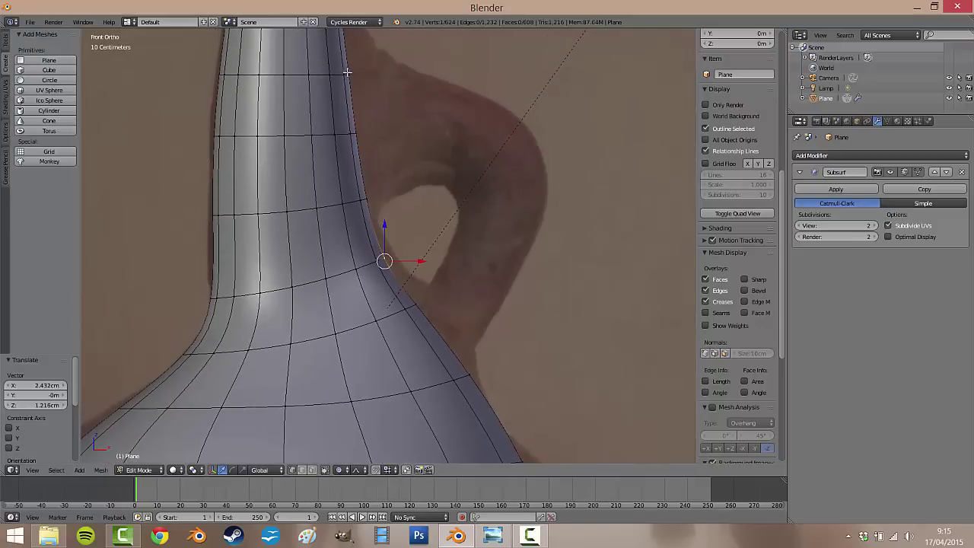
scroll(360, 113, down, 5)
shift+middle_drag(383, 217, 388, 189)
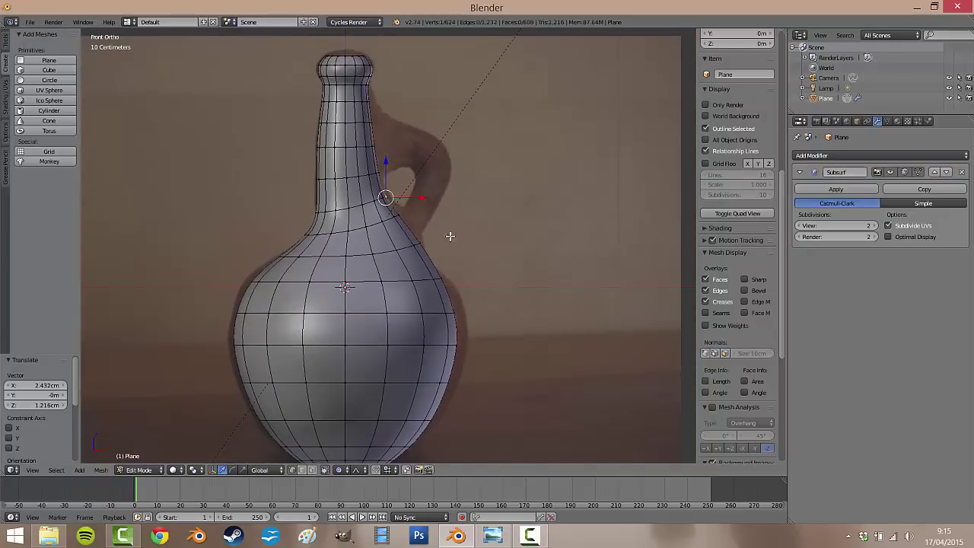
middle_drag(449, 236, 368, 251)
key(Tab)
click(35, 469)
click(65, 404)
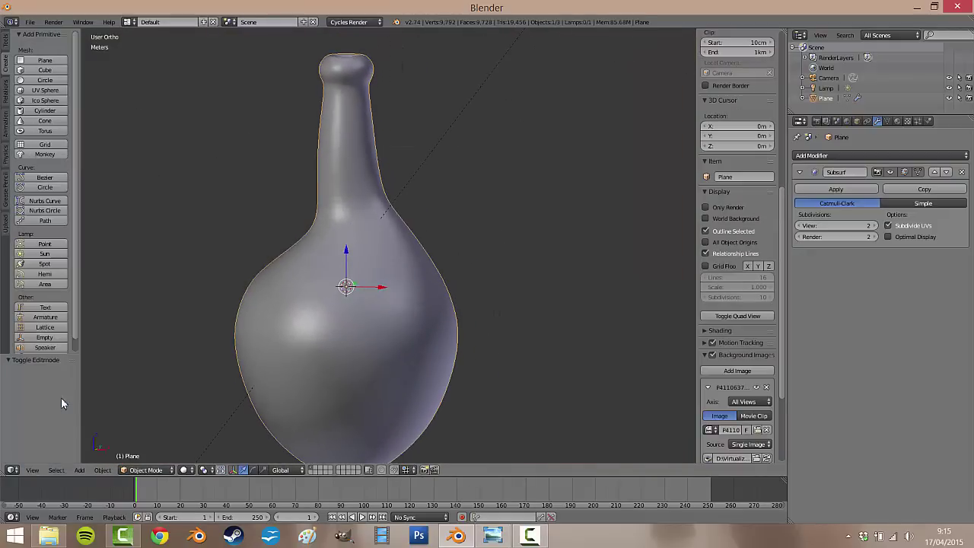
In Edit Mode, move the outline vertex below the handle opening about 7 cm in X and -12.8 cm in Z with proportional editing
scroll(465, 191, up, 5)
key(Tab)
shift+middle_drag(451, 159, 472, 238)
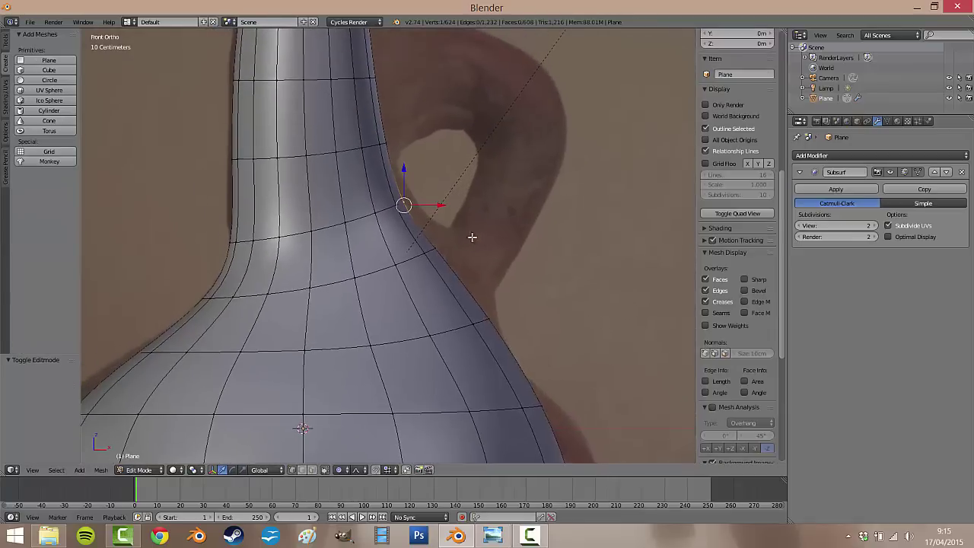
right_click(440, 250)
key(g)
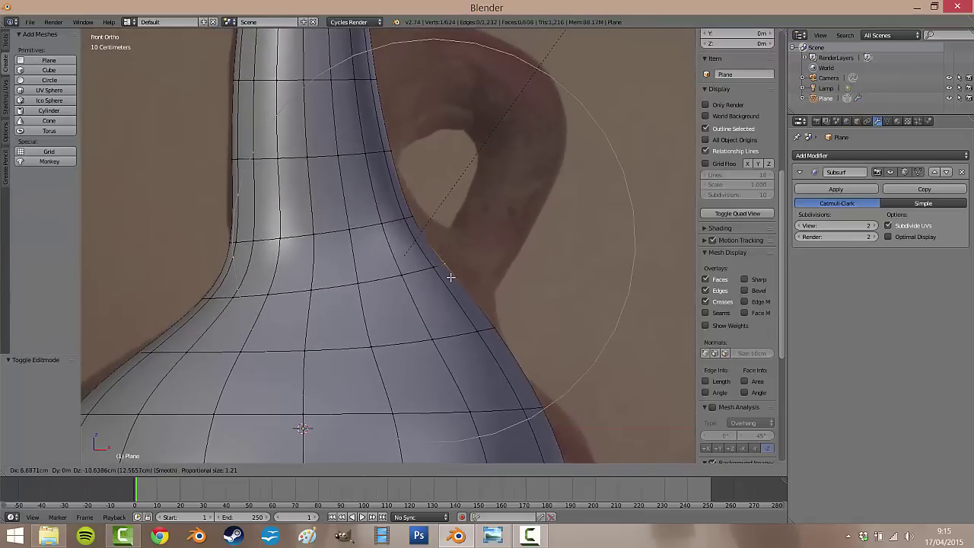
scroll(450, 277, up, 2)
click(452, 273)
Move the next outline vertex up about 5.8 cm in X and -6.7 cm in Z, and the inner one below it about -2.7 cm and 9.1 cm
right_click(417, 216)
key(g)
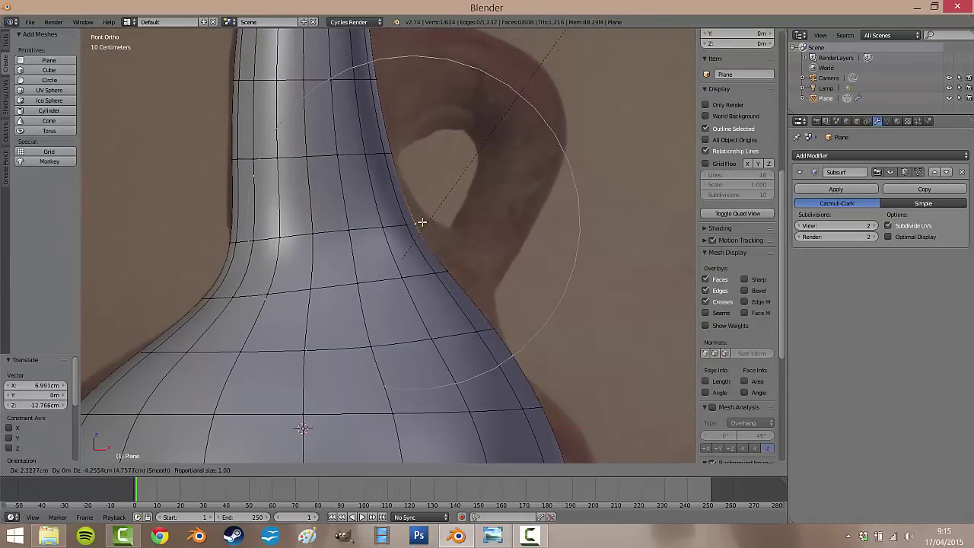
click(425, 227)
right_click(430, 276)
key(g)
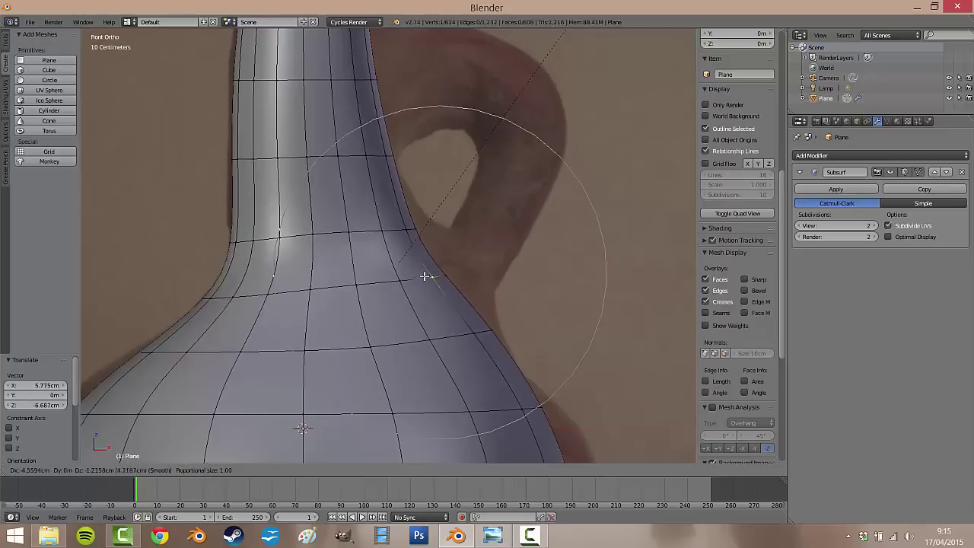
click(428, 251)
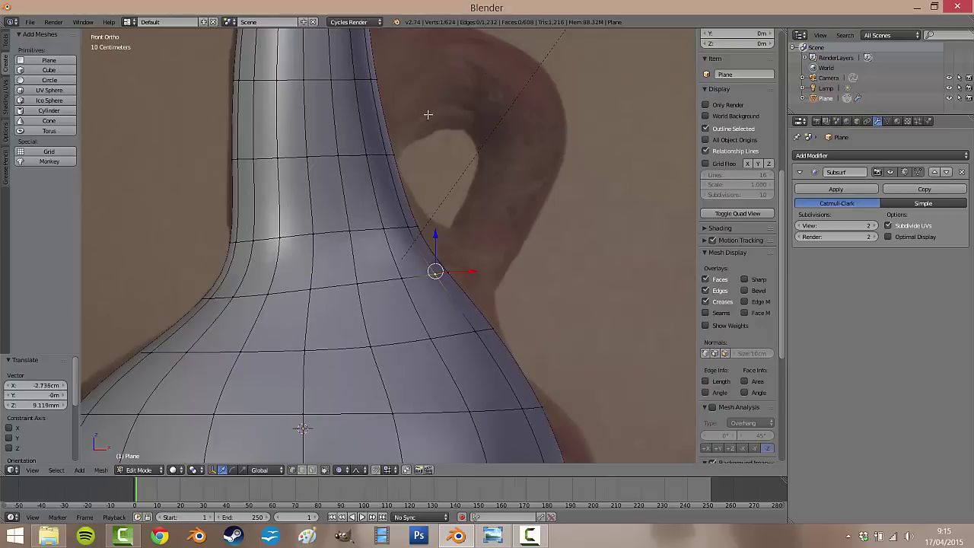
Select the edge loop around the upper neck and move it about 3.6 cm in X and 22.8 cm in Z with a proportional size of 0.68
shift+middle_drag(428, 115, 434, 192)
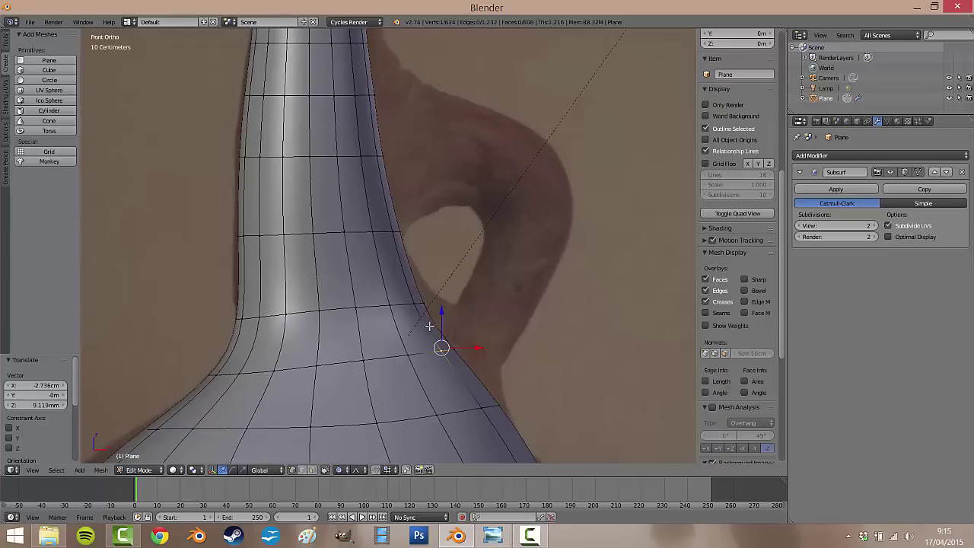
right_click(424, 304)
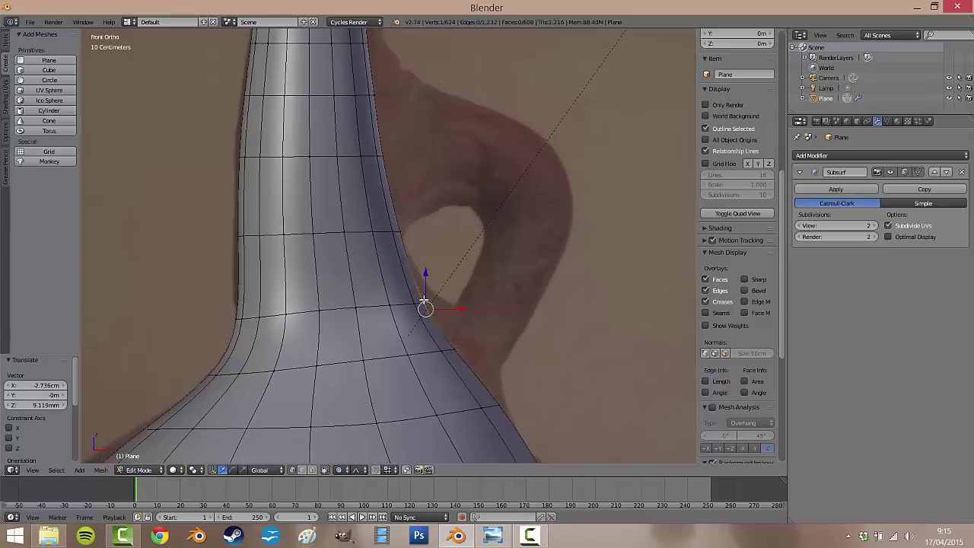
right_click(381, 154)
scroll(405, 142, down, 2)
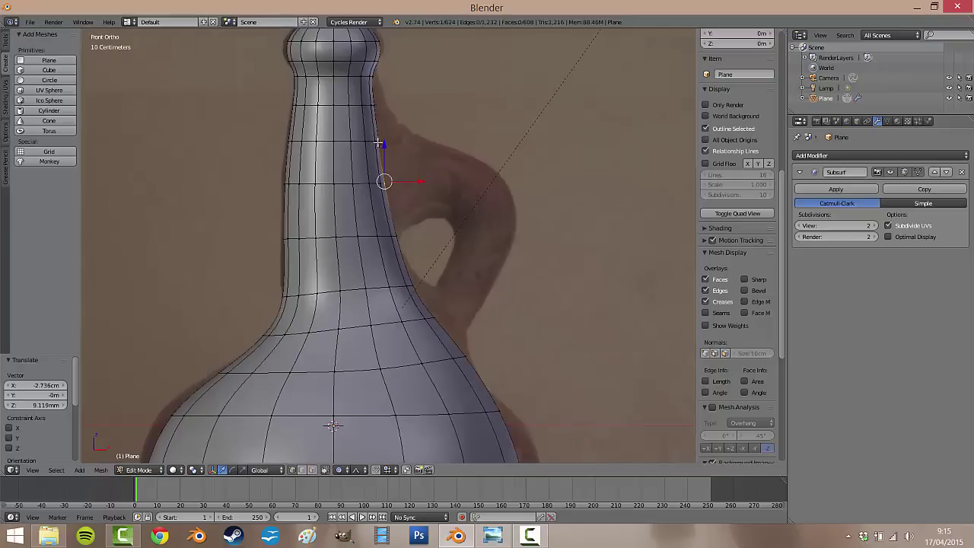
alt+right_click(377, 141)
alt+right_click(361, 140)
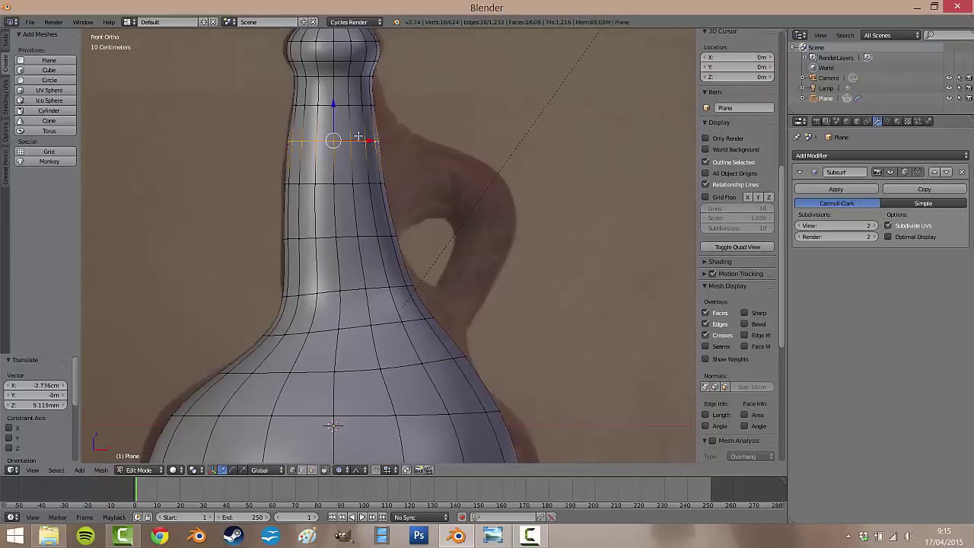
scroll(354, 139, up, 2)
shift+middle_drag(342, 143, 423, 287)
key(g)
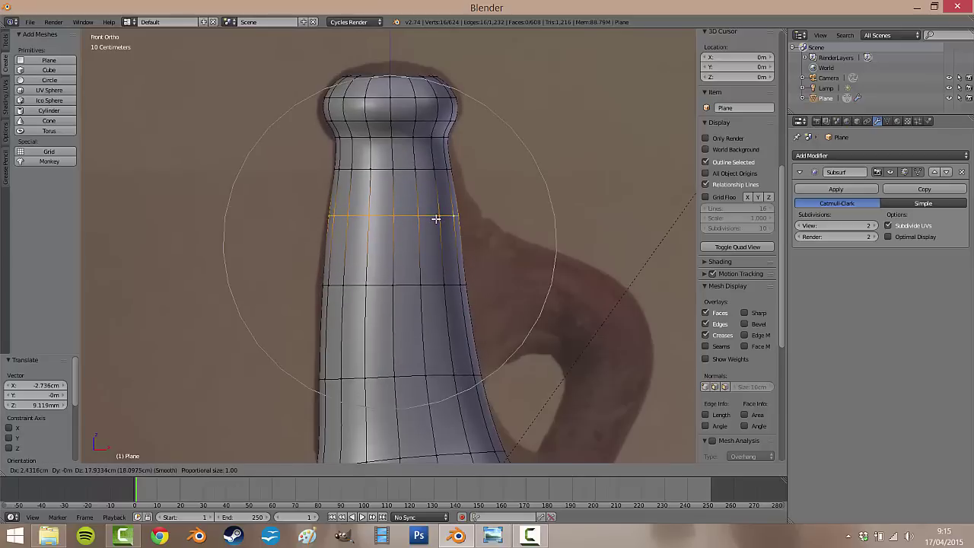
scroll(438, 216, up, 4)
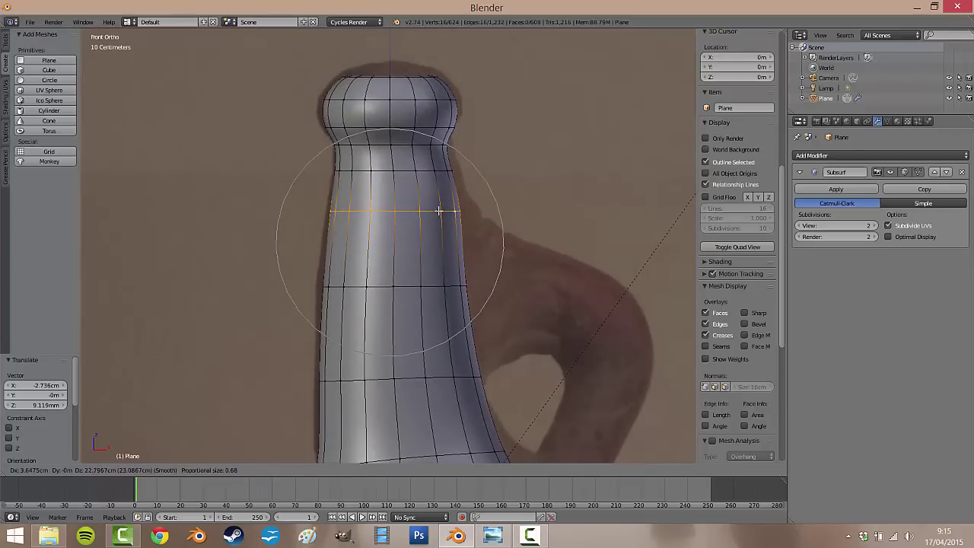
click(439, 210)
Clear the selection and move the neck's outline vertex above the handle opening about 4 cm in X and -3 cm in Z
shift+middle_drag(469, 280, 394, 203)
key(a)
mouse_move(398, 163)
shift+middle_down()
mouse_move(392, 179)
mouse_move(381, 166)
shift+middle_up()
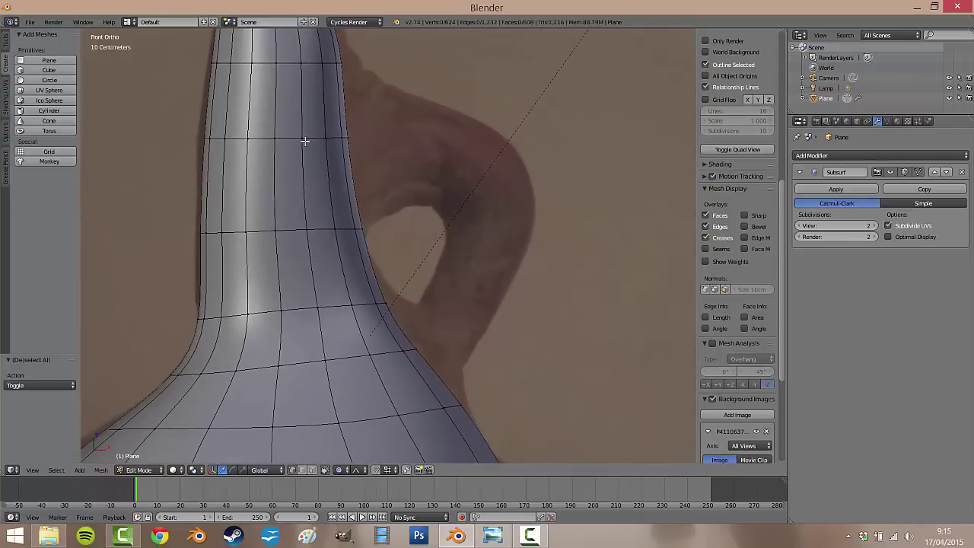
right_click(348, 135)
key(g)
click(377, 146)
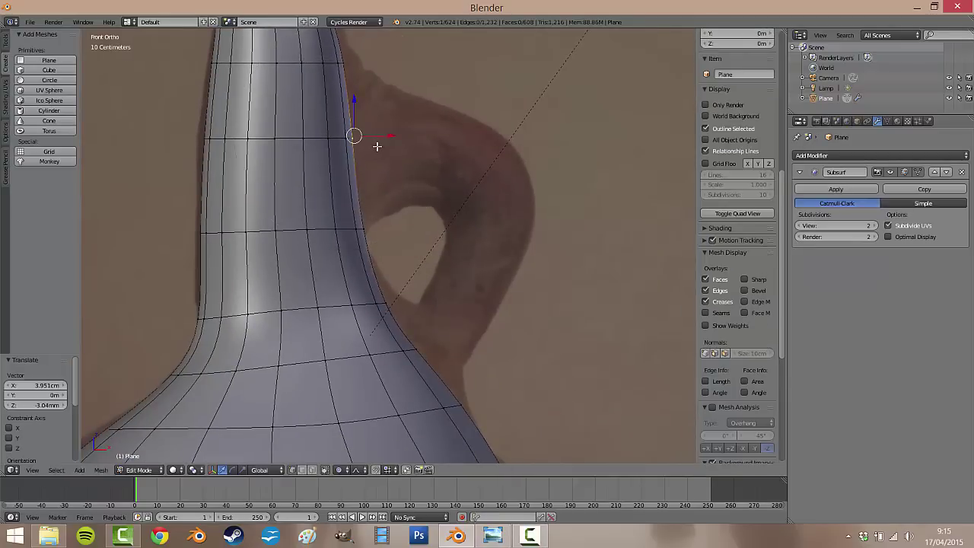
Switch to face selection and select the two-by-two block of faces at the neck base where the handle's lower end attaches
shift+middle_drag(503, 287, 437, 223)
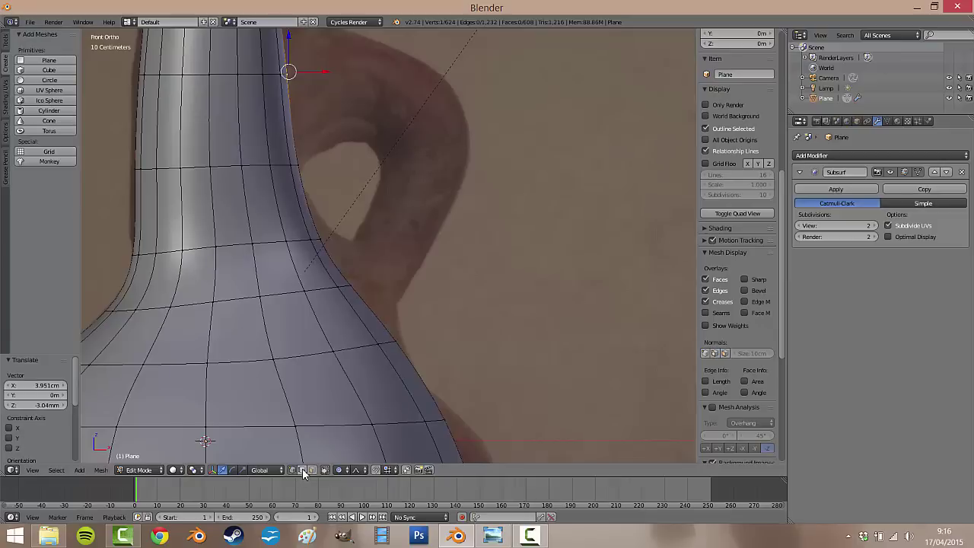
key(a)
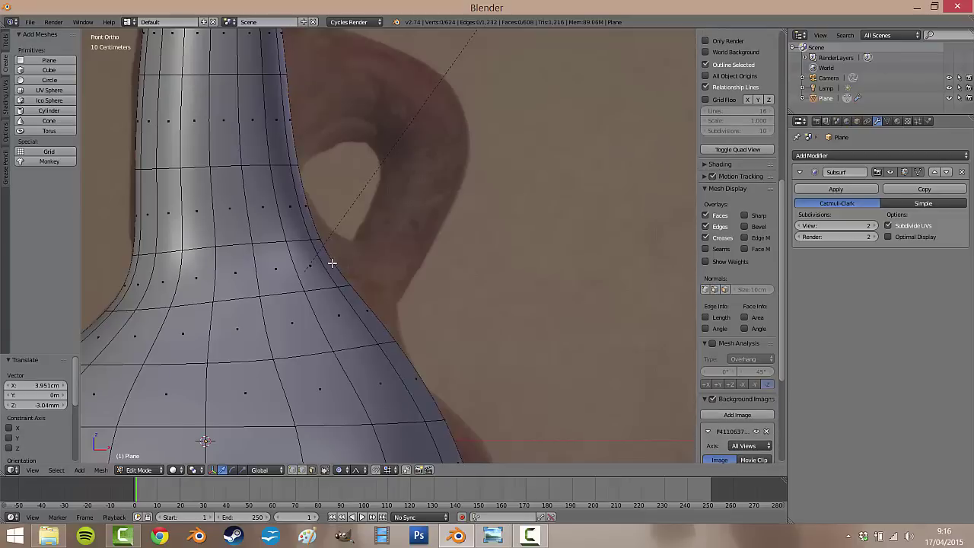
alt+right_click(332, 263)
alt+shift+right_click(367, 295)
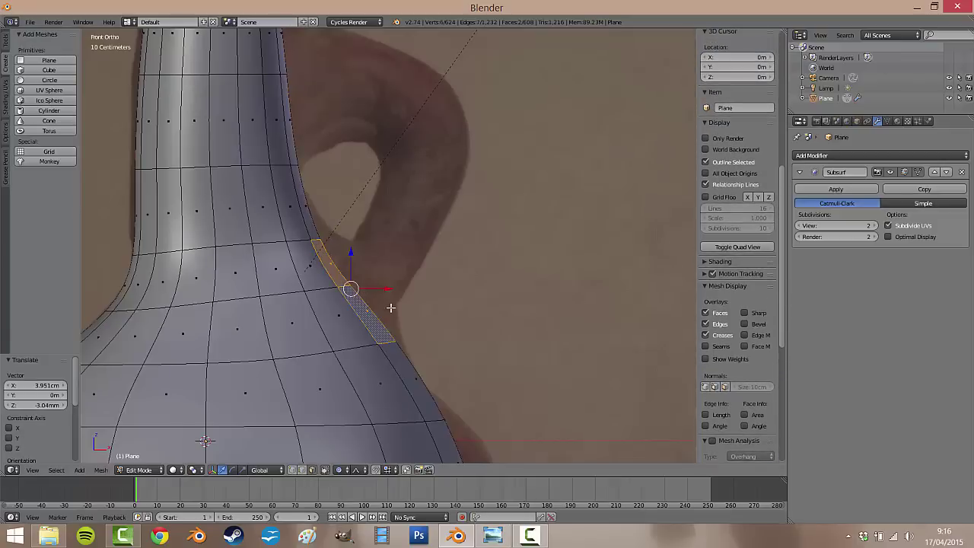
middle_drag(390, 307, 311, 331)
shift+right_click(404, 253)
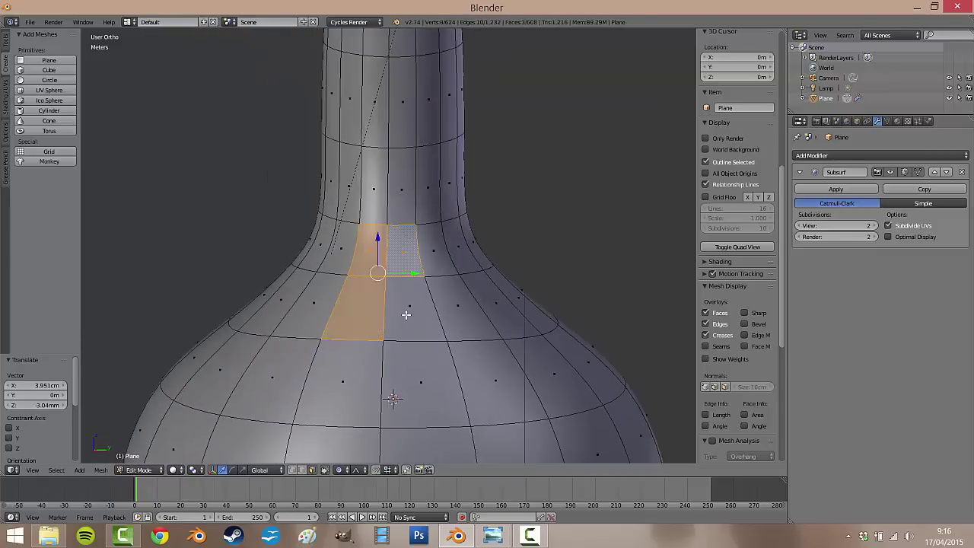
shift+right_click(406, 314)
scroll(189, 362, down, 6)
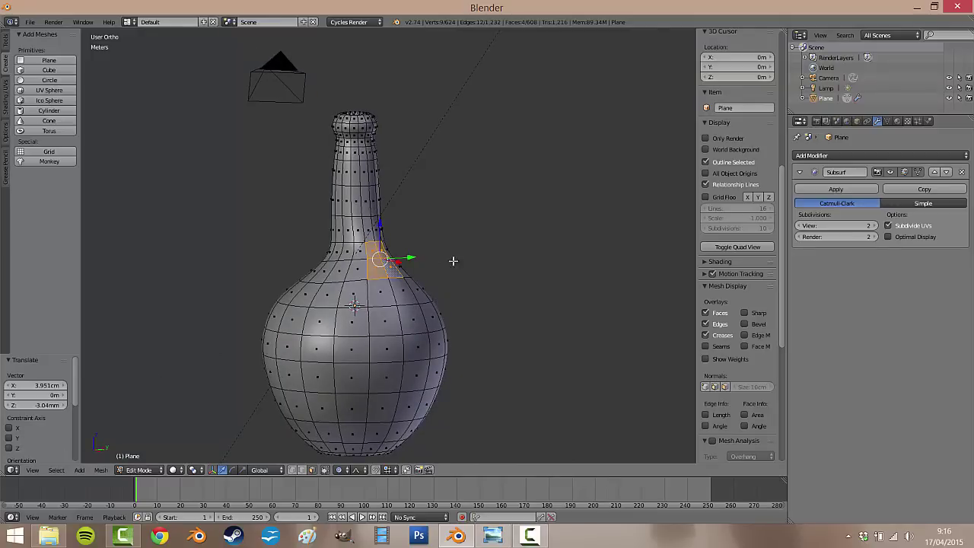
Widen the selected two-by-two face block at the neck base along Y with proportional size 0.68
key(KP_Decimal)
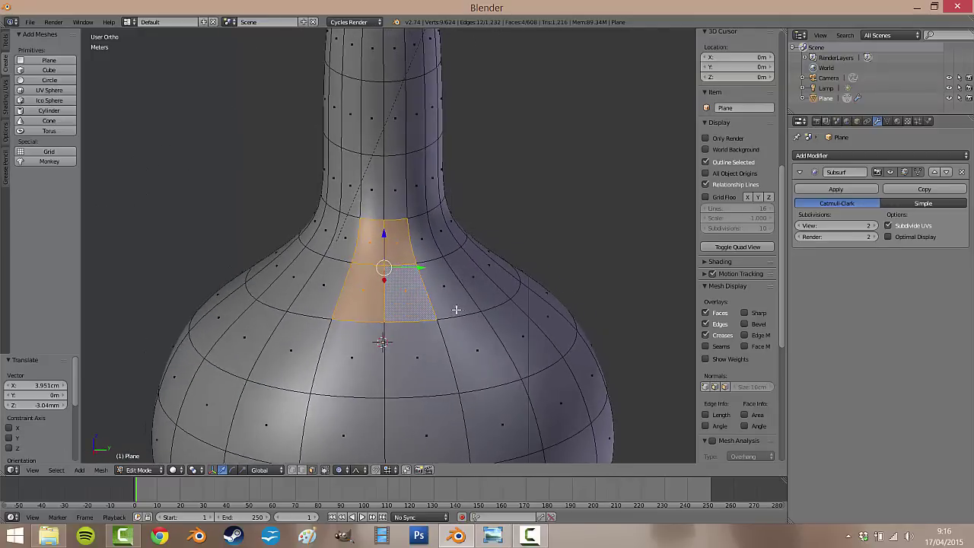
key(s)
key(y)
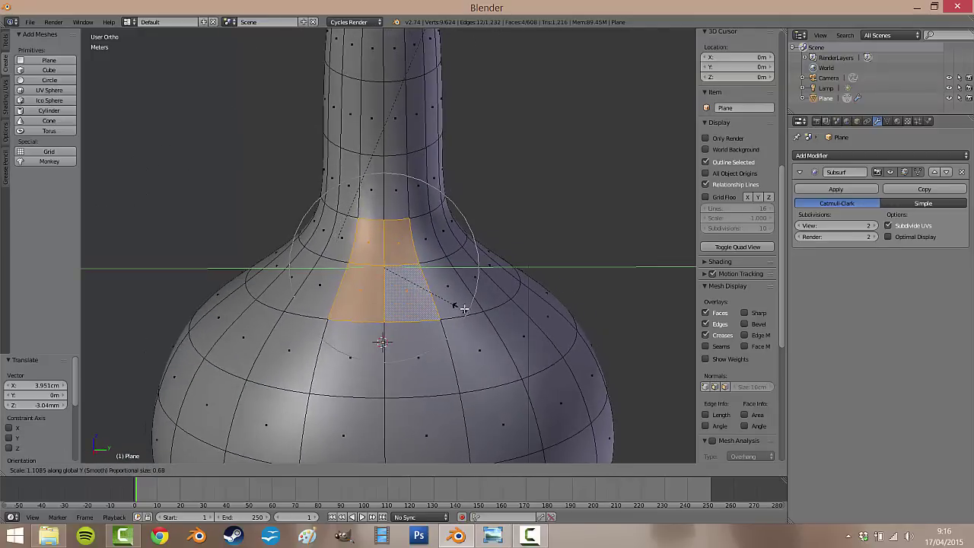
click(482, 311)
Clear the selection and reselect the two-by-two block of faces where the handle's lower end attaches
key(a)
middle_drag(396, 314, 468, 322)
right_click(357, 300)
shift+right_click(337, 260)
shift+right_click(357, 248)
shift+right_click(382, 303)
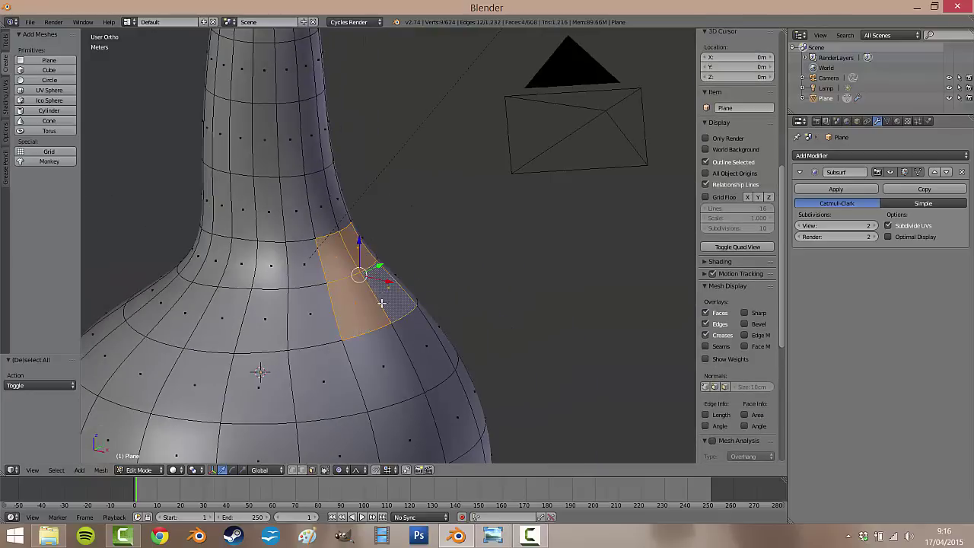
In front view, extrude the four faces about 47 cm in X and 40 cm in Z, and rotate them about -28.6°
click(32, 470)
click(59, 403)
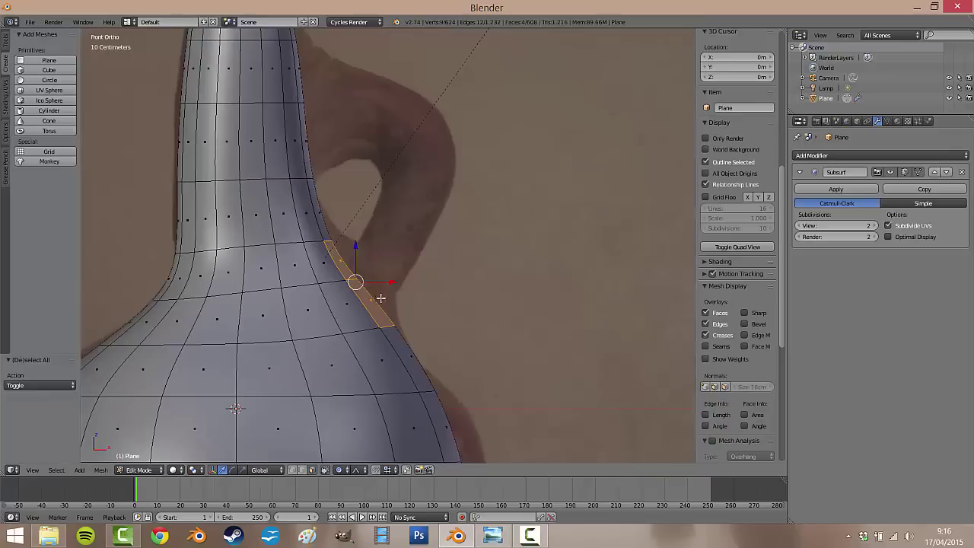
scroll(378, 241, up, 2)
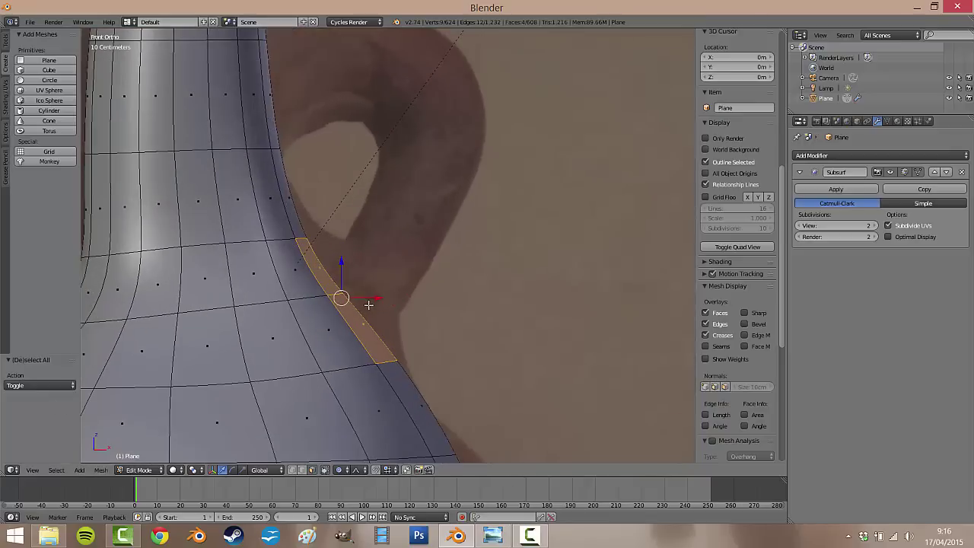
key(e)
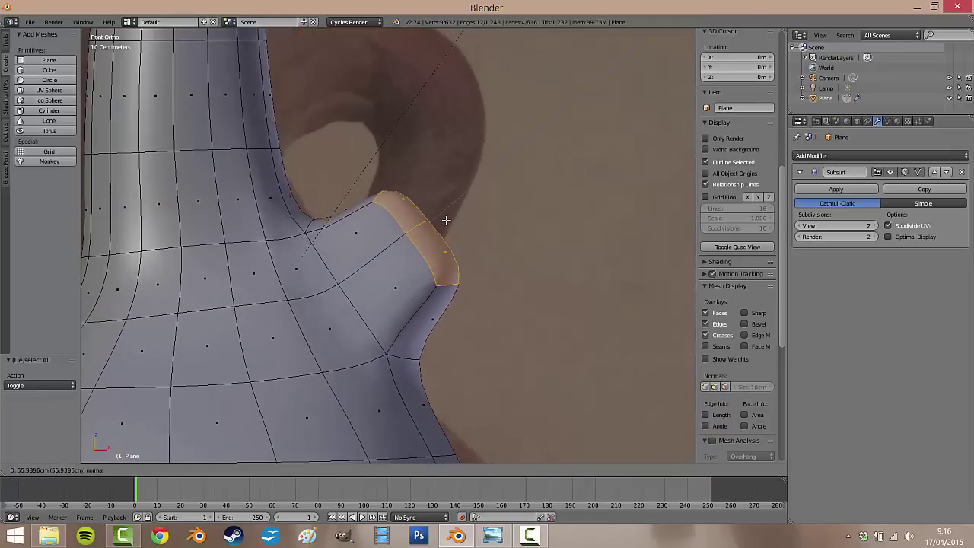
click(460, 241)
key(r)
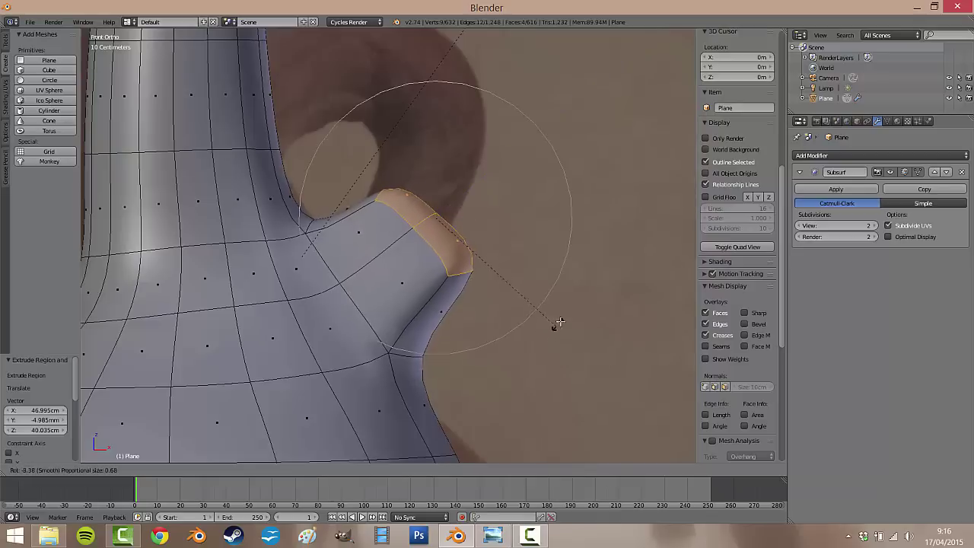
click(567, 276)
Scale the extruded handle end to about 0.694 and move it about -11.4 cm in X and 10.9 cm in Z
key(s)
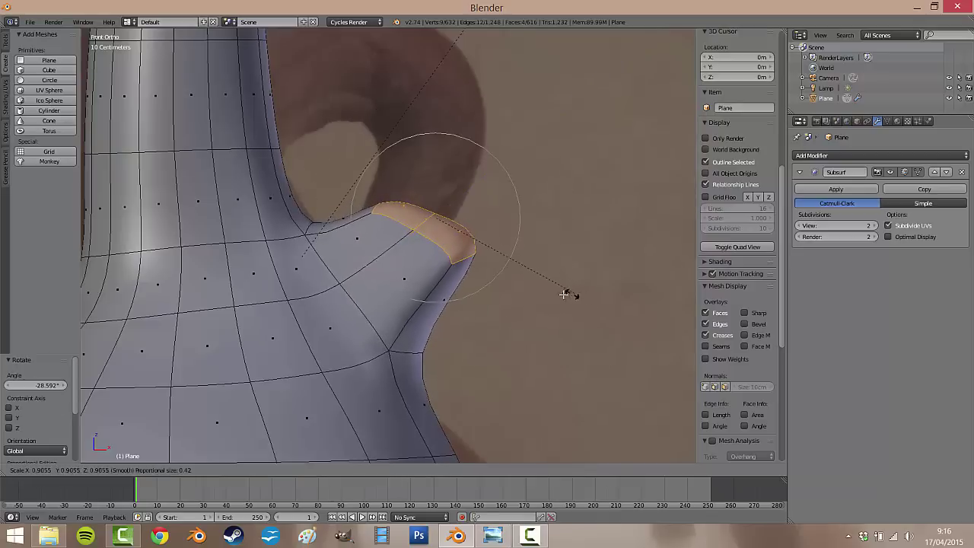
click(537, 286)
key(g)
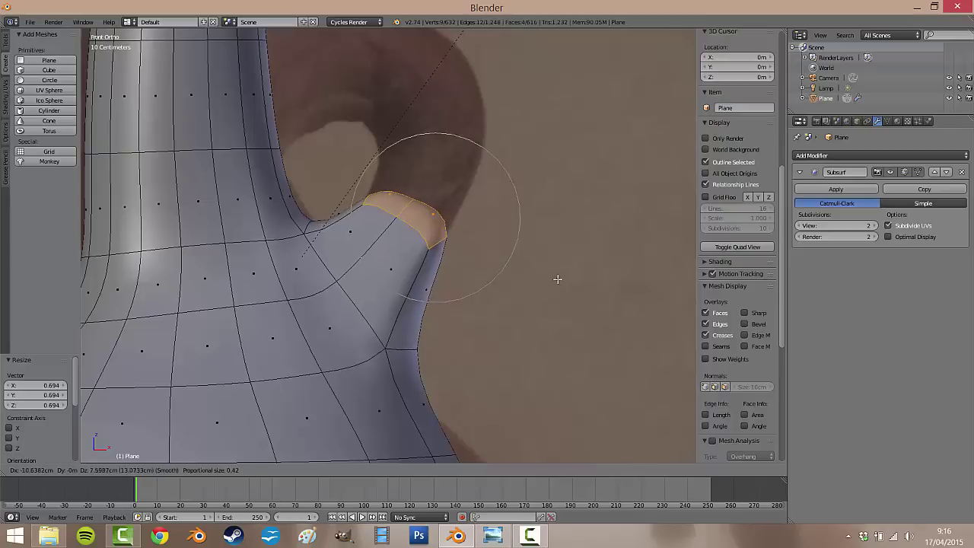
click(555, 273)
Extrude a second handle section about 20.4 cm in X and 53.3 cm in Z, and rotate its end about -36.1°
shift+middle_drag(401, 167, 479, 278)
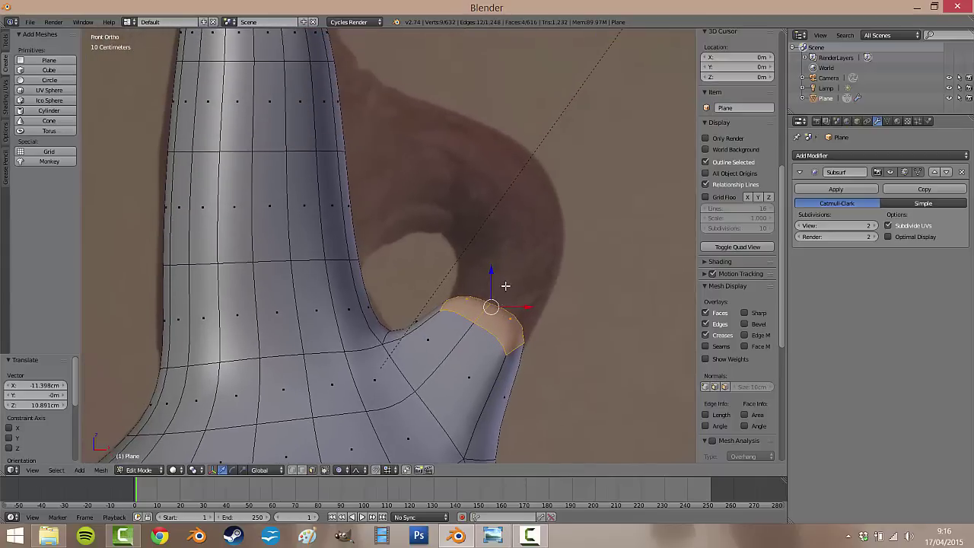
key(e)
click(547, 179)
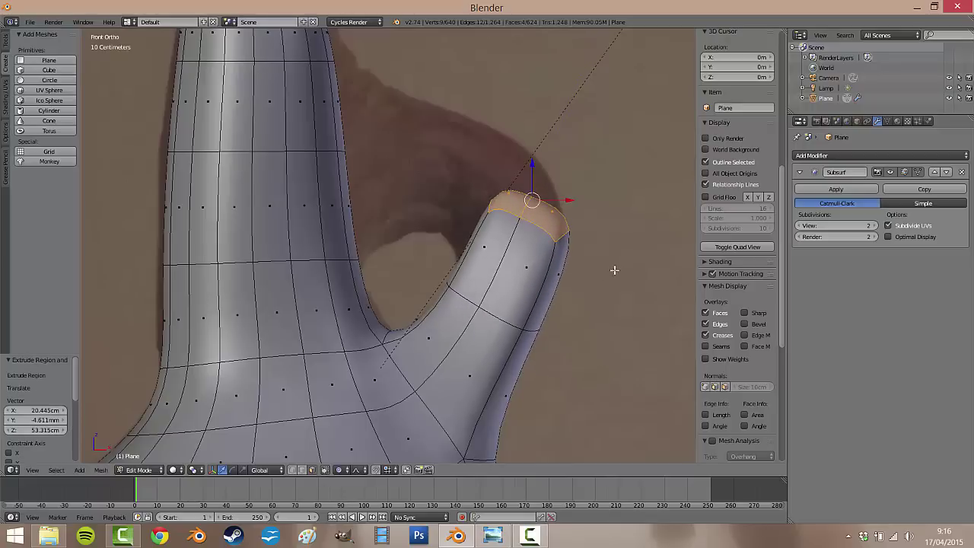
key(r)
click(631, 210)
Scale the second section's end faces to about 1.367 and move them about -14.4 cm in X and -8.1 cm in Z
key(s)
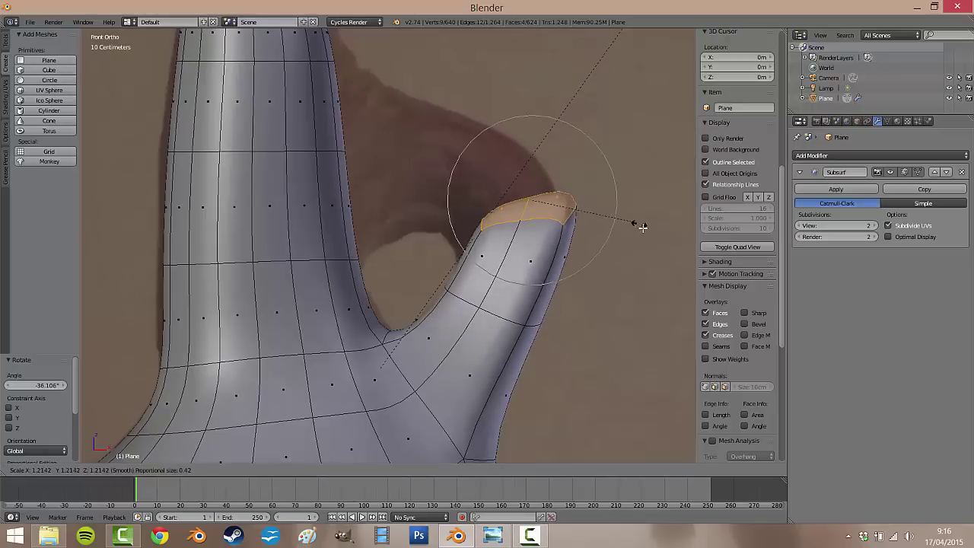
click(647, 233)
key(g)
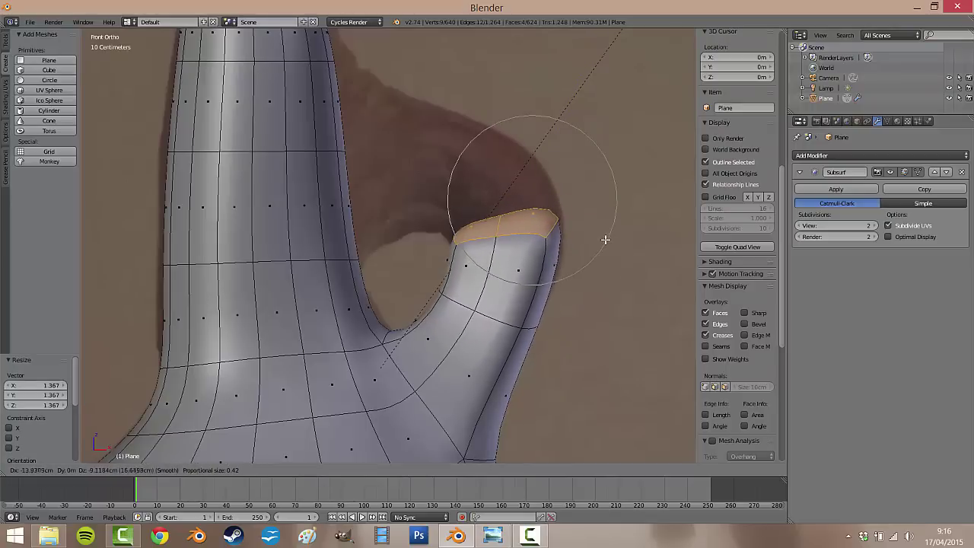
click(604, 237)
Extrude a third handle section about -13.8 cm in X and 51.2 cm in Z, and rotate its end about -42.2°
shift+middle_drag(444, 221, 554, 259)
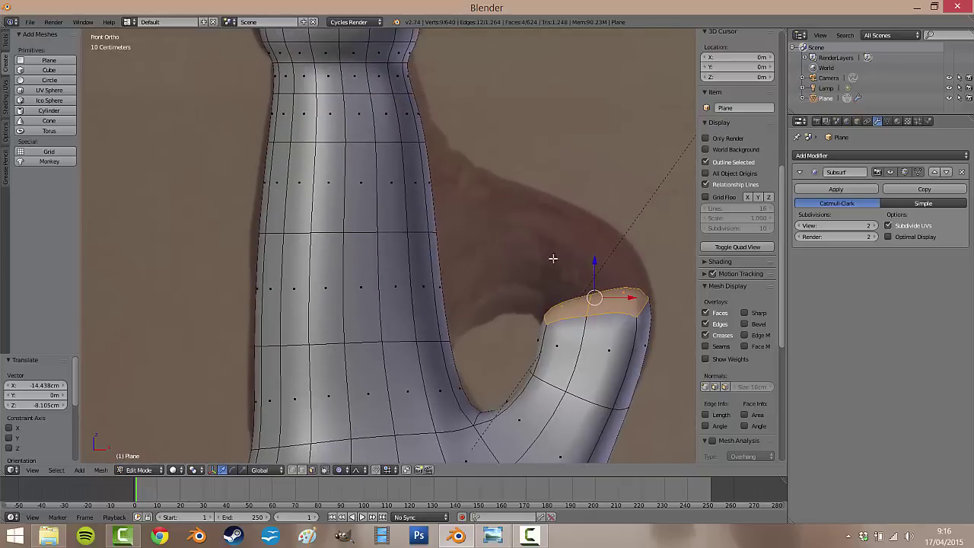
key(e)
click(606, 228)
key(r)
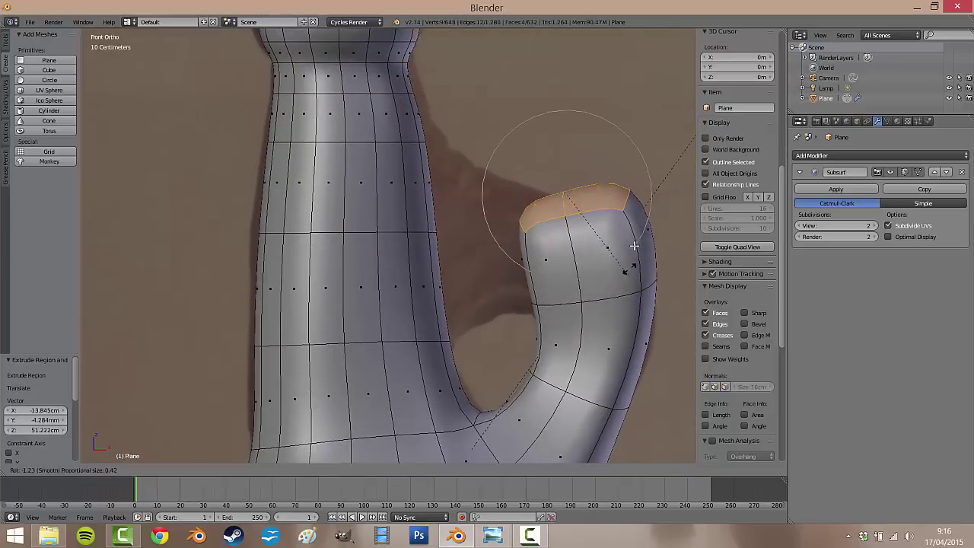
click(623, 207)
Move the third section's end about -19.8 cm in X and -23.8 cm in Z, and rotate it about -7.3°
key(g)
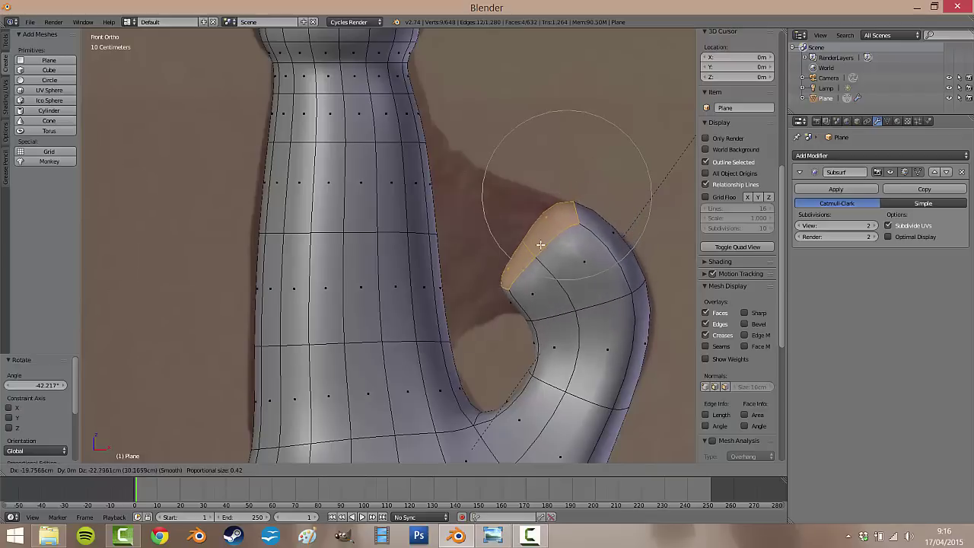
click(540, 244)
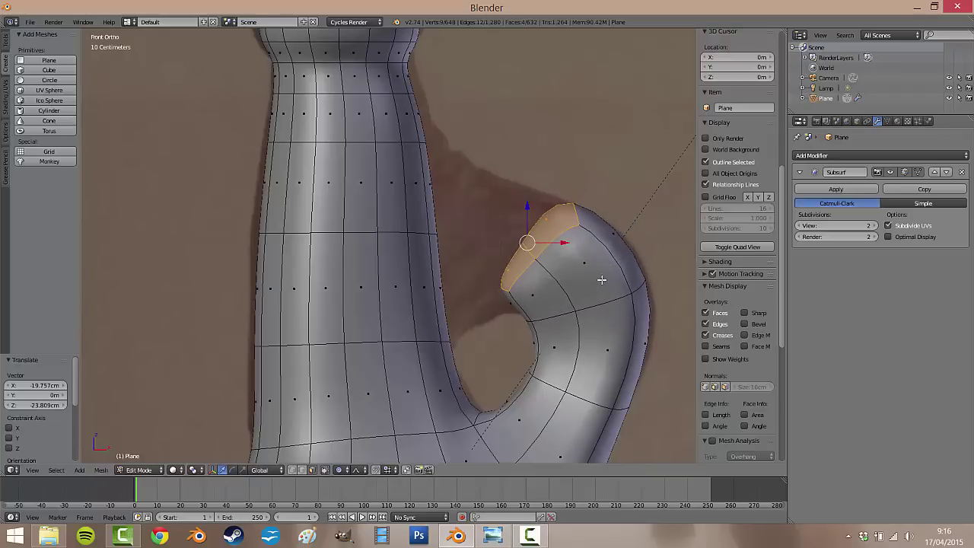
key(r)
click(602, 270)
Scale the third section's end faces to about 1.013 and rotate them about -4.8°
key(s)
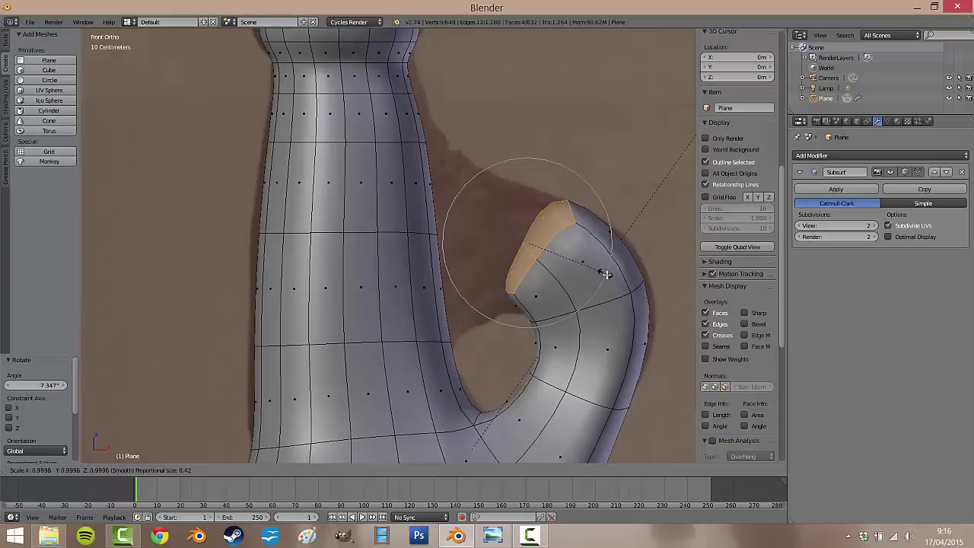
click(601, 271)
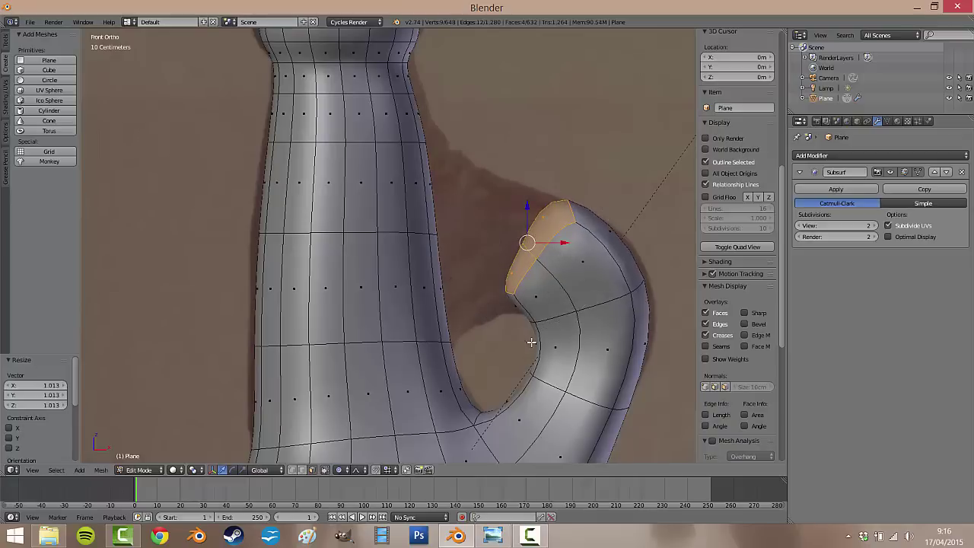
key(r)
click(528, 260)
Extrude a fourth handle section toward the neck, about -28.6 cm in X and 10.7 cm in Z, and rotate its end about -25.7°
key(e)
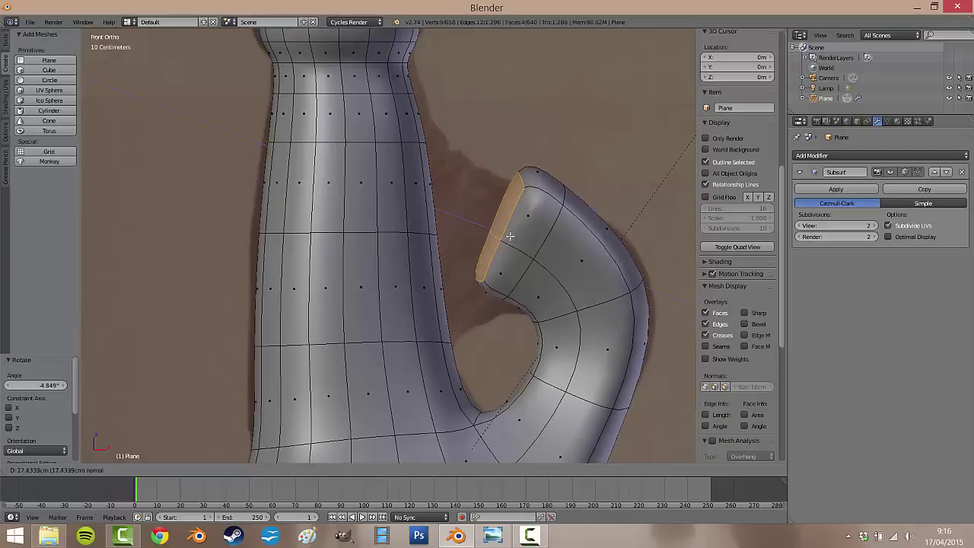
click(498, 239)
key(r)
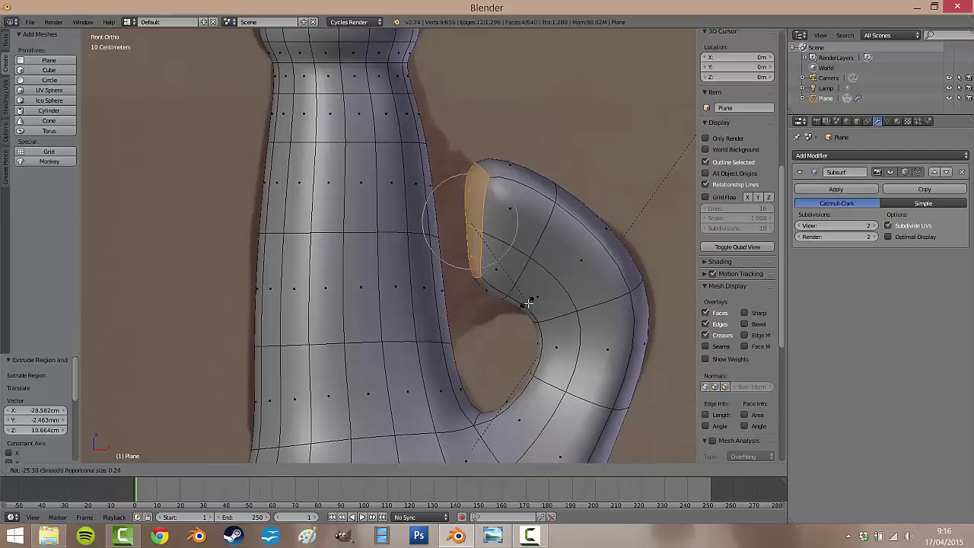
click(526, 299)
Lower the fourth section's end faces, scale them to about 1.236, and shift them about -2.8 cm in X and -1.8 cm in Z
key(g)
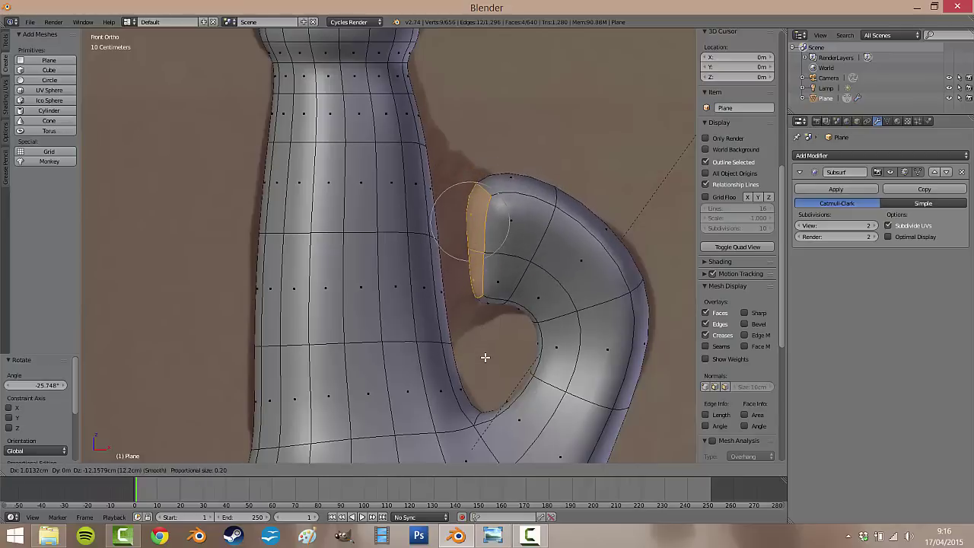
click(481, 352)
key(s)
click(495, 325)
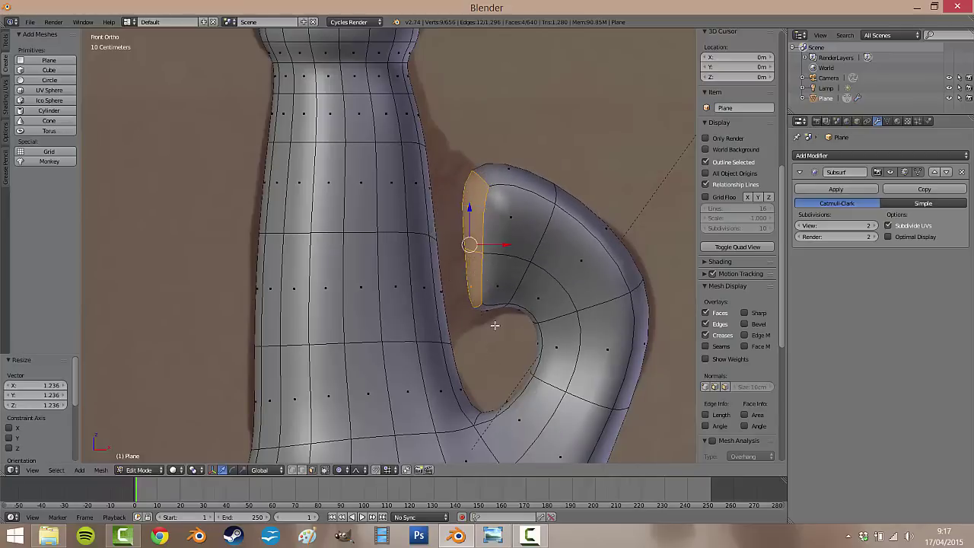
key(g)
click(493, 265)
Turn off proportional editing and narrow the handle's end faces along Y to about 0.587
scroll(506, 305, down, 7)
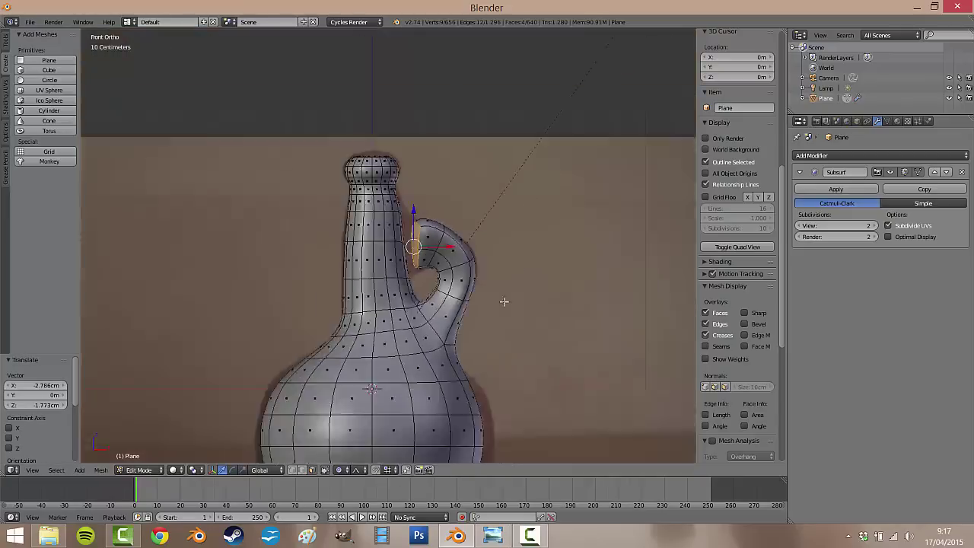
middle_drag(502, 301, 415, 205)
scroll(415, 205, up, 6)
middle_drag(415, 260, 370, 243)
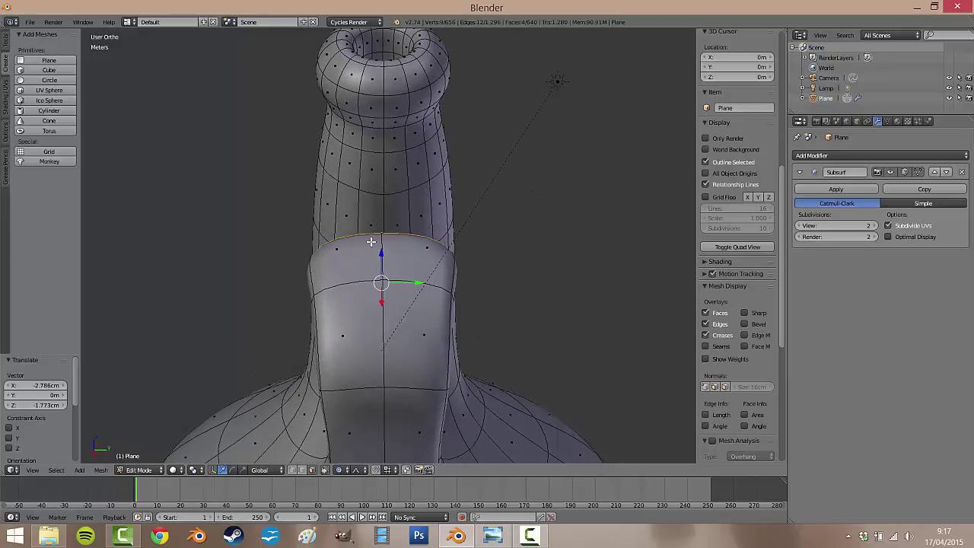
click(342, 469)
click(357, 457)
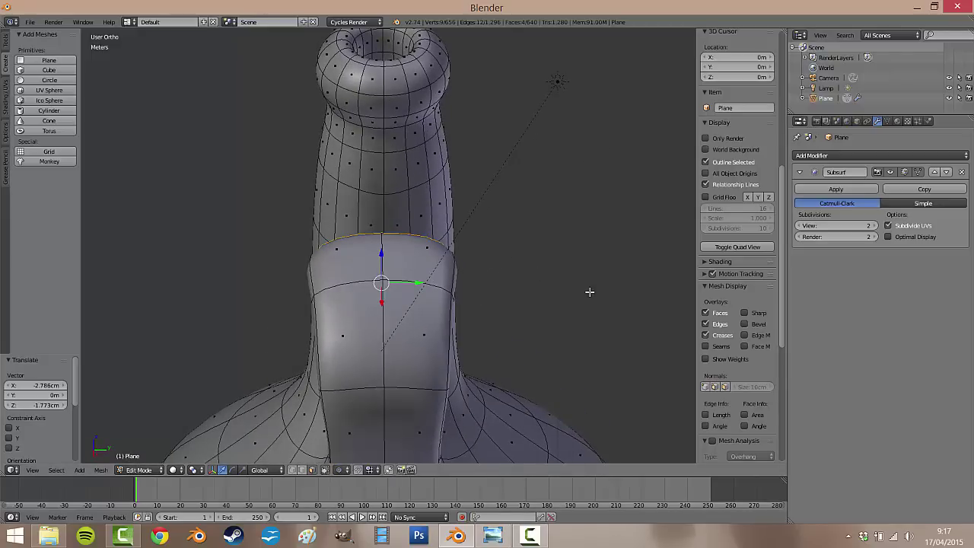
key(s)
key(y)
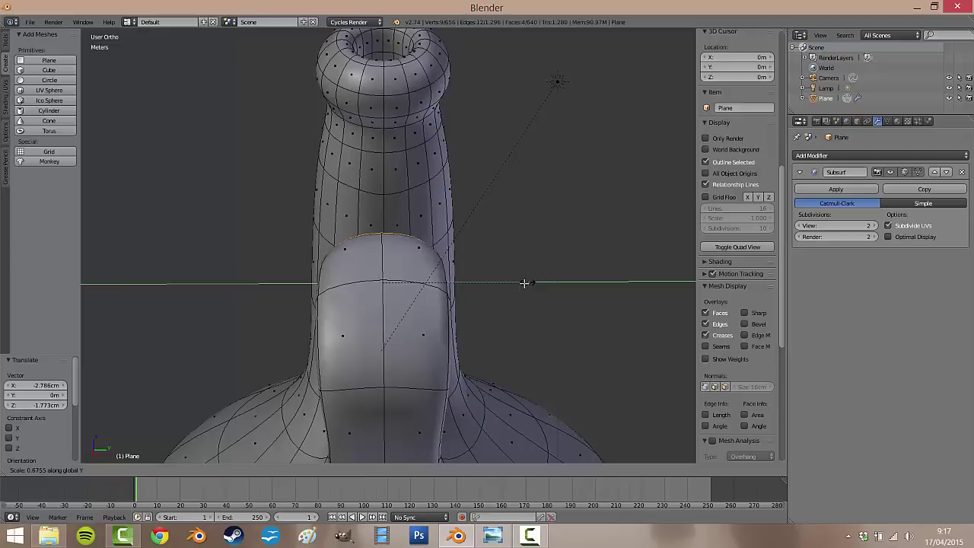
click(511, 283)
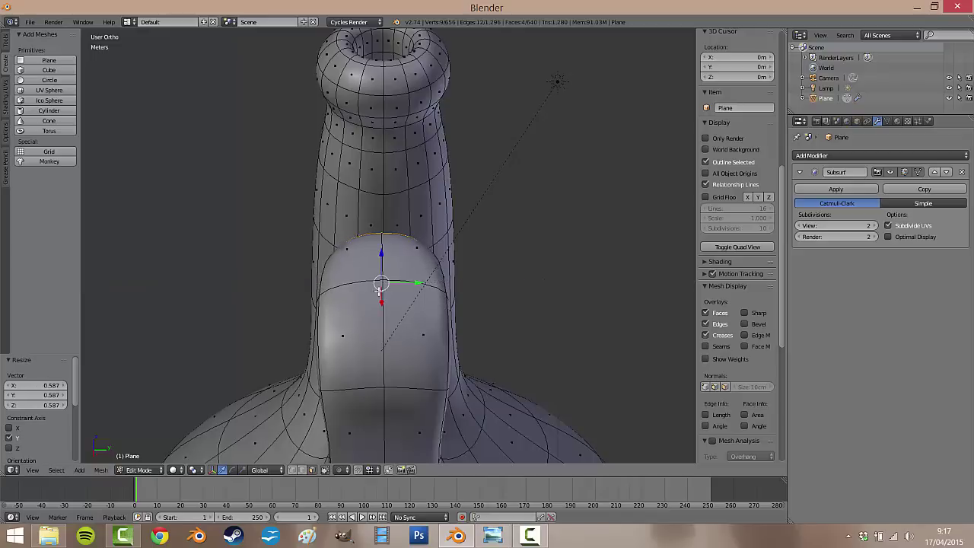
Switch to edge selection, select the edge loop just behind the handle's end, and scale it along Y to about 0.637
click(303, 469)
middle_drag(353, 356, 446, 331)
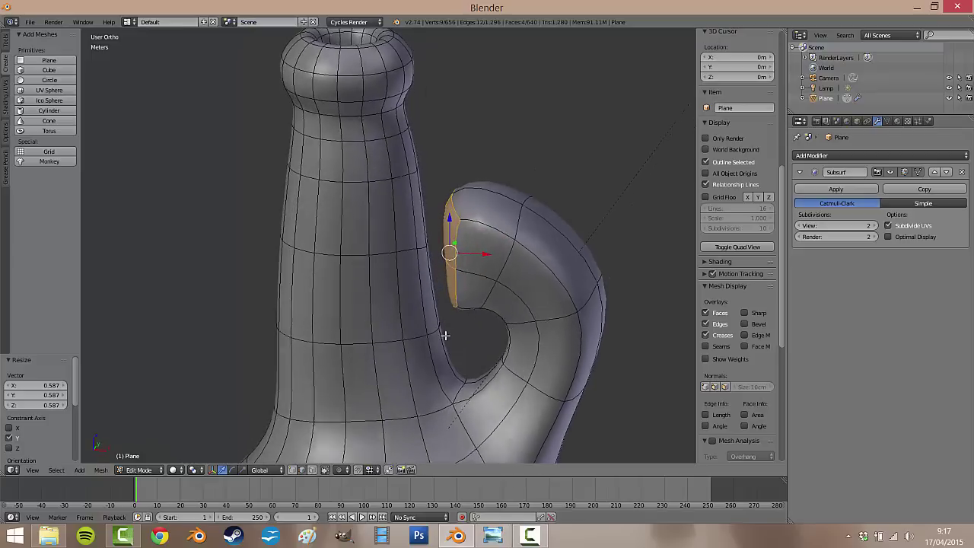
click(519, 219)
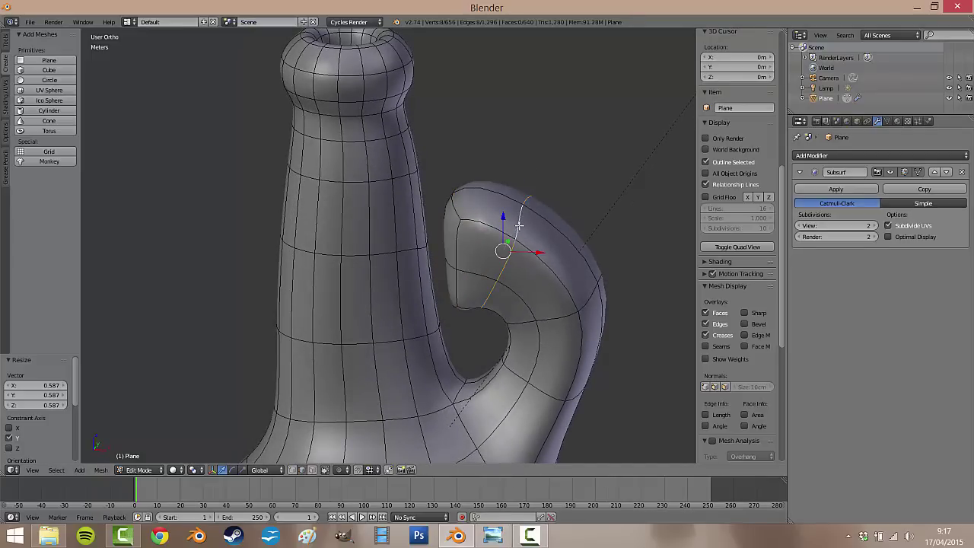
middle_drag(520, 224, 414, 187)
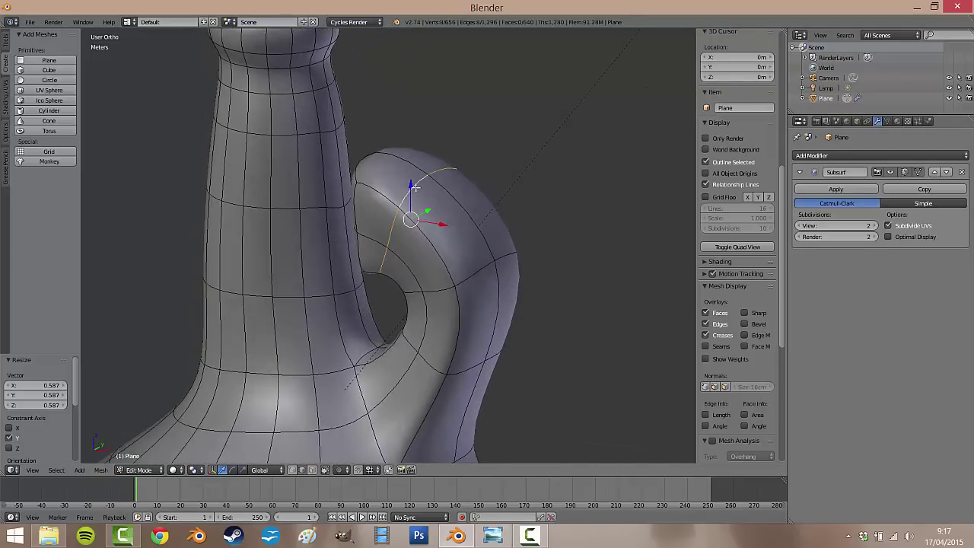
middle_drag(594, 229, 526, 250)
key(s)
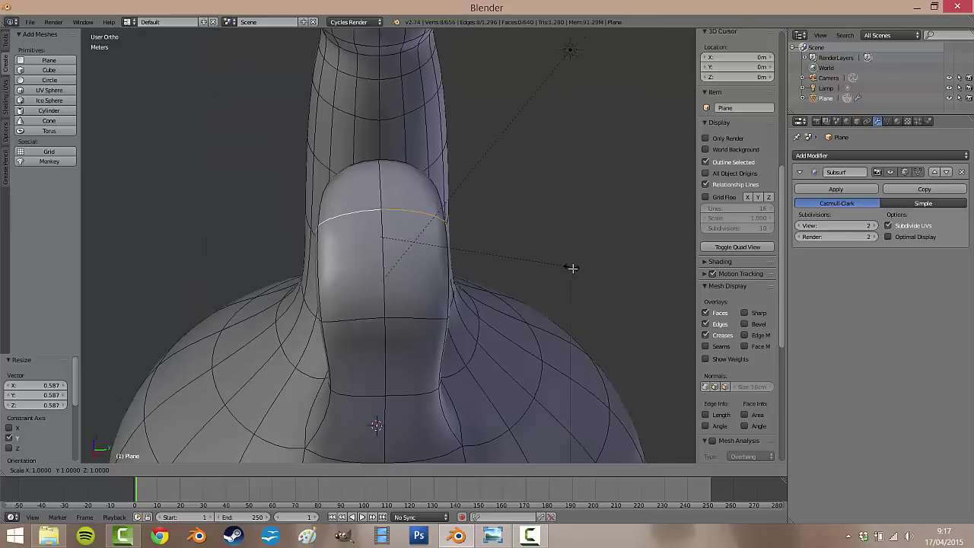
key(y)
click(502, 253)
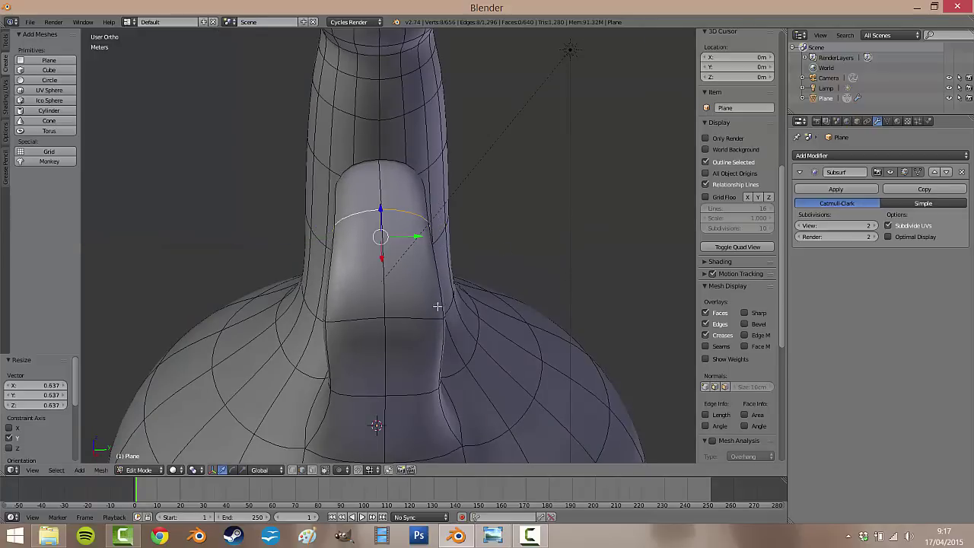
Select the next edge loop along the handle and narrow it along the Y axis
alt+right_click(439, 320)
key(s)
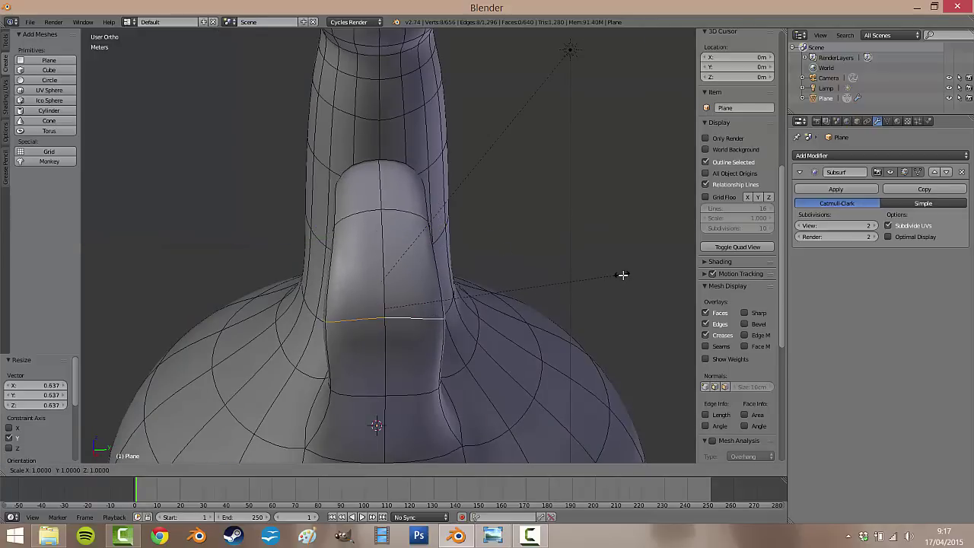
click(594, 272)
key(s)
key(x)
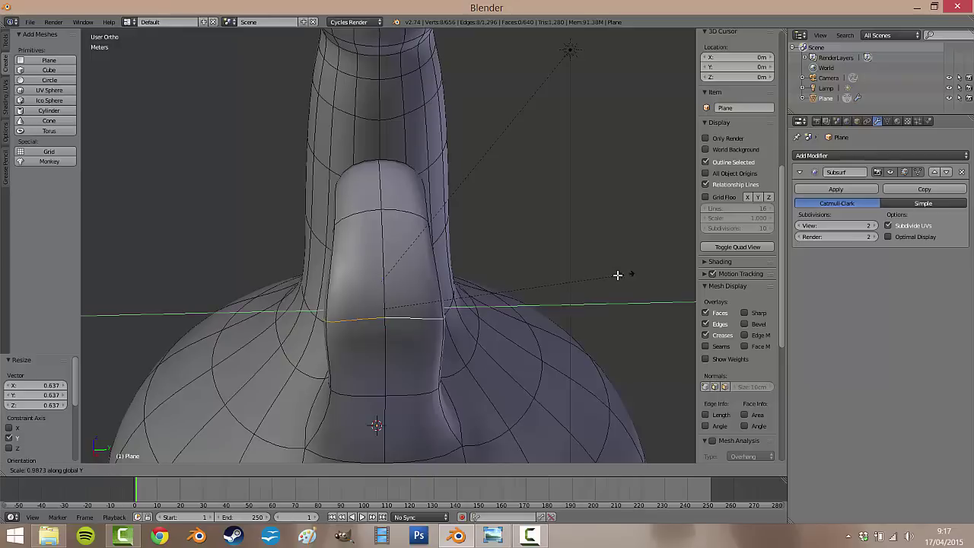
click(551, 282)
middle_drag(372, 293, 437, 285)
key(a)
scroll(453, 252, down, 5)
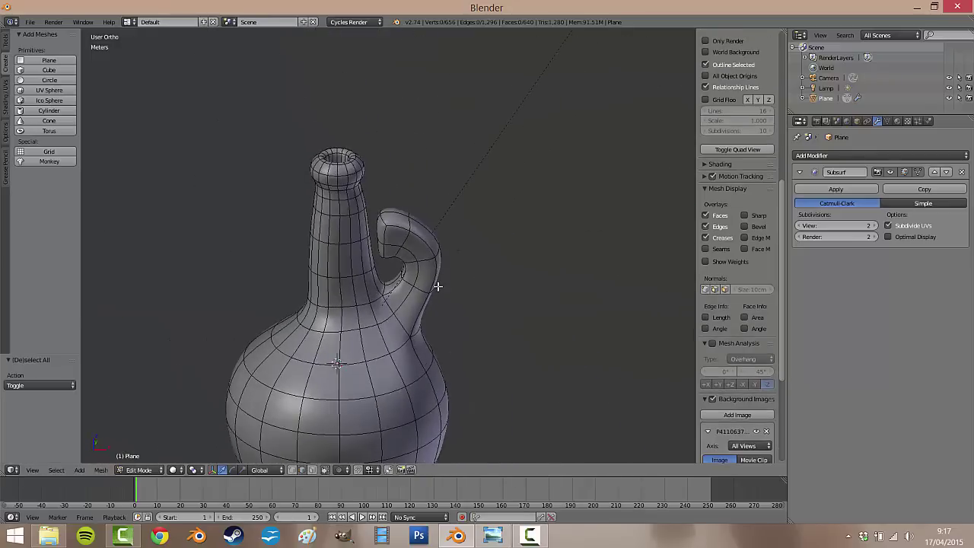
Select the four end faces of the handle and the four facing neck faces, and join them with Bridge Edge Loops
scroll(348, 345, up, 5)
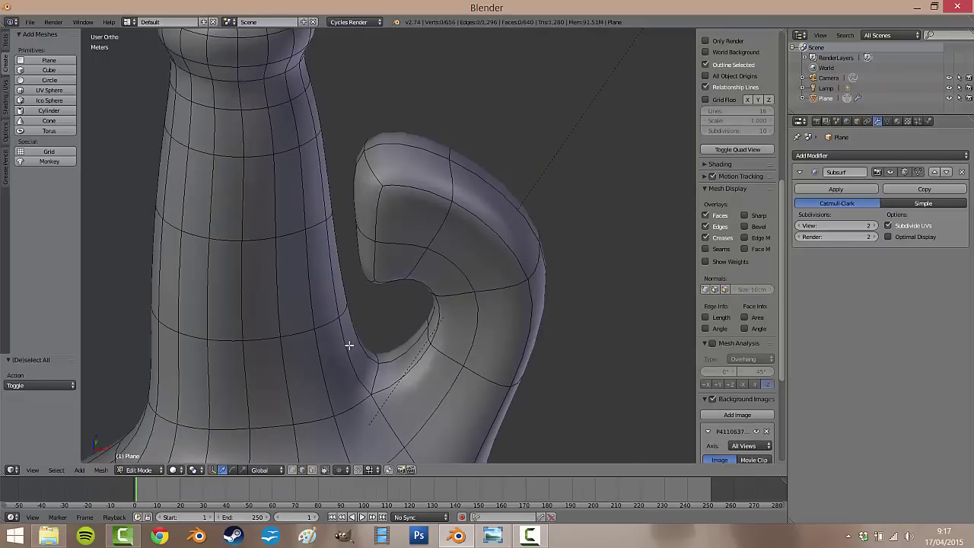
right_click(357, 201)
shift+right_click(362, 268)
middle_drag(386, 241, 145, 230)
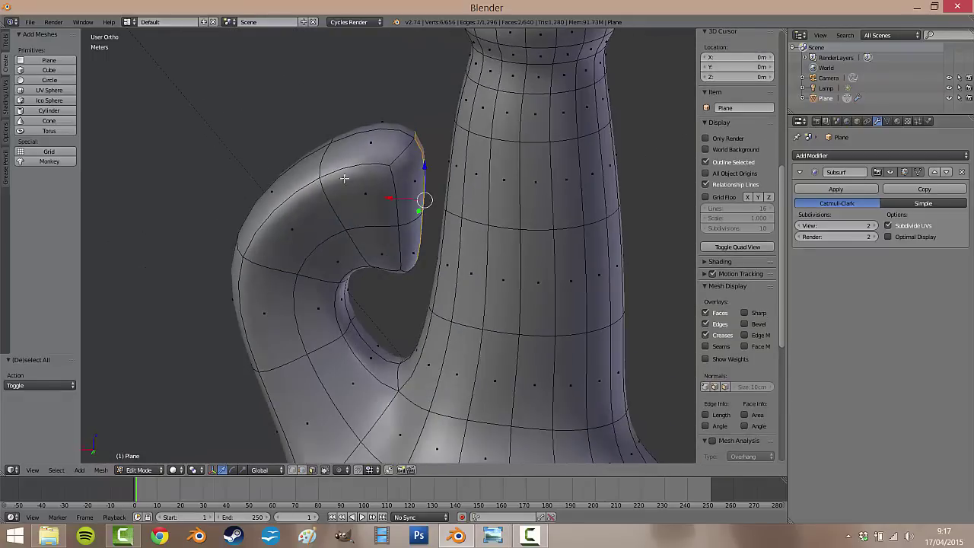
shift+right_click(411, 177)
shift+right_click(418, 226)
middle_drag(390, 181, 386, 216)
shift+right_click(442, 153)
shift+right_click(437, 233)
shift+right_click(421, 133)
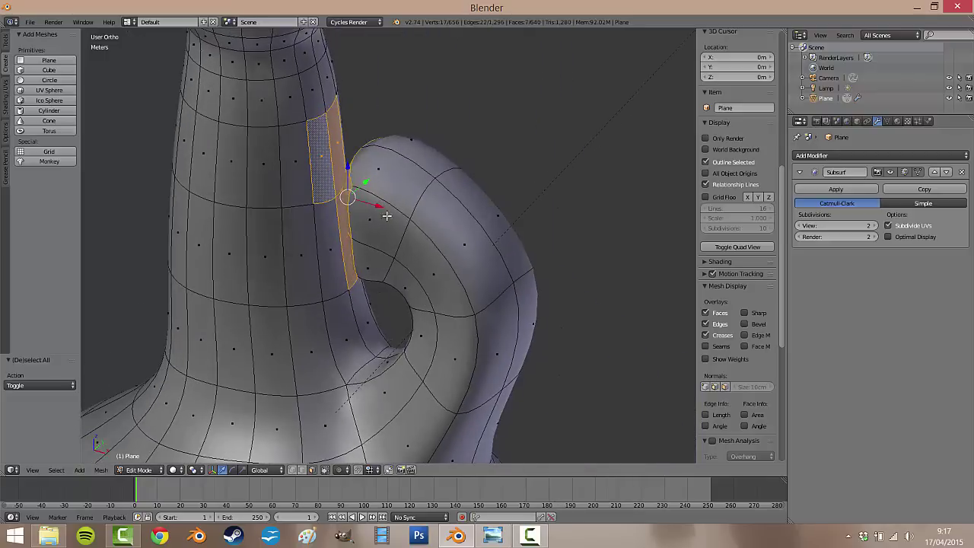
shift+right_click(327, 242)
scroll(328, 241, down, 4)
middle_drag(328, 241, 393, 170)
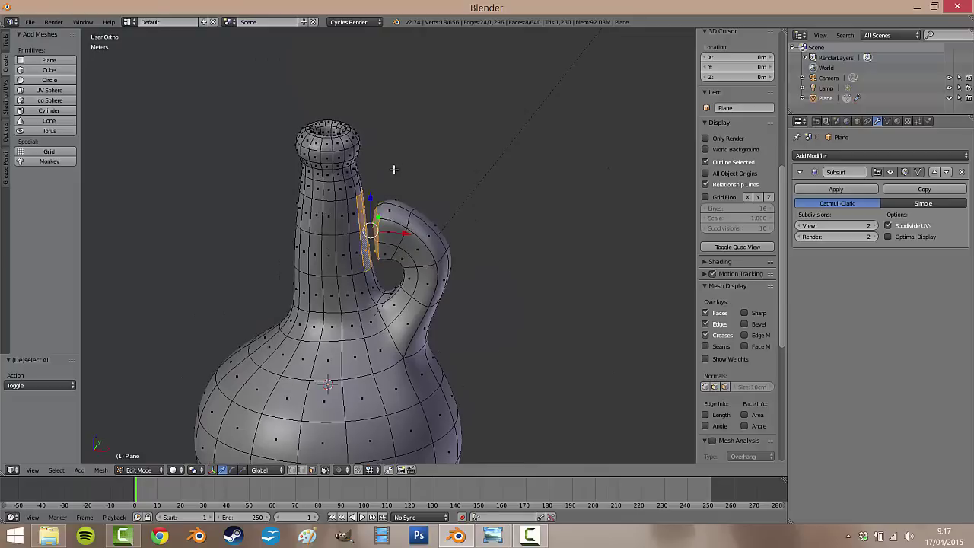
key(w)
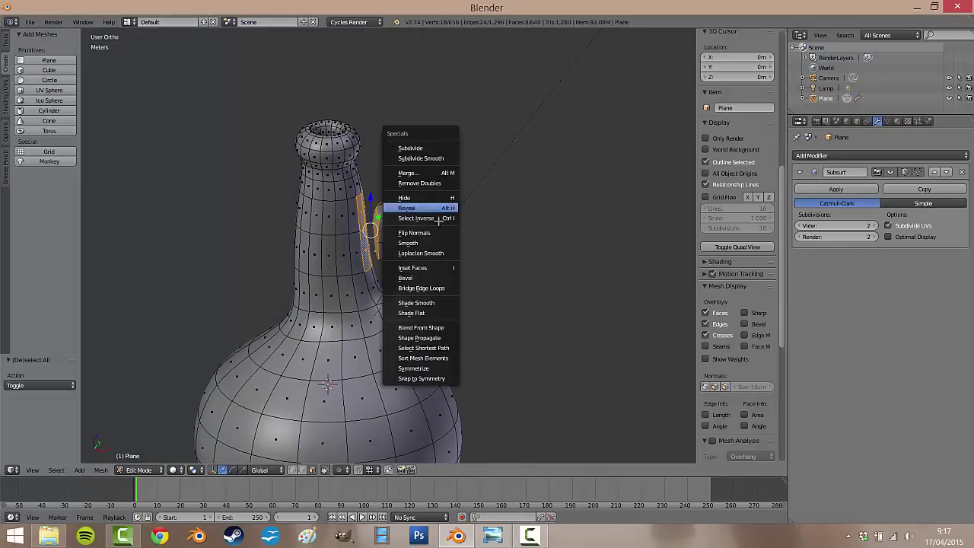
click(454, 288)
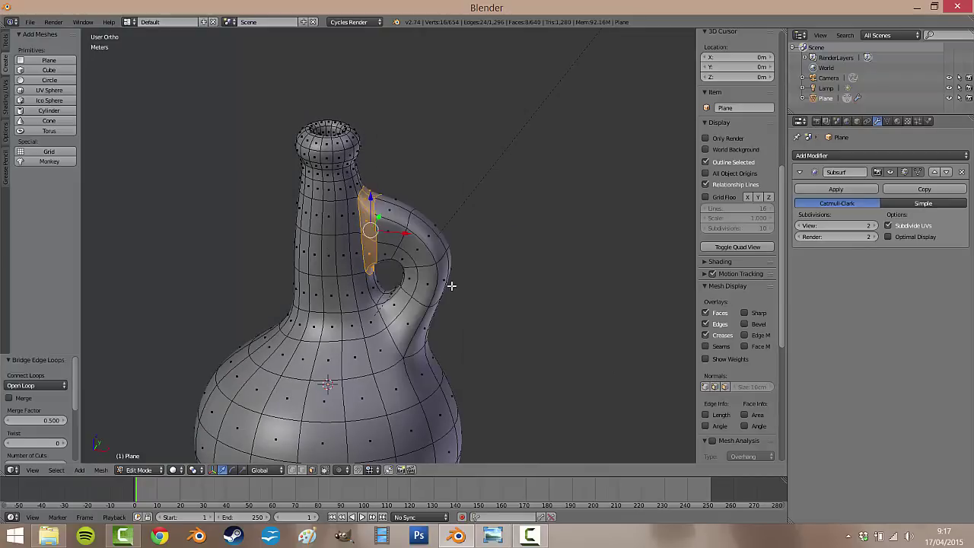
Inspect the joint between handle and neck from several angles in object mode, and return to edit mode
middle_drag(460, 221, 553, 144)
scroll(398, 214, up, 3)
scroll(399, 213, down, 6)
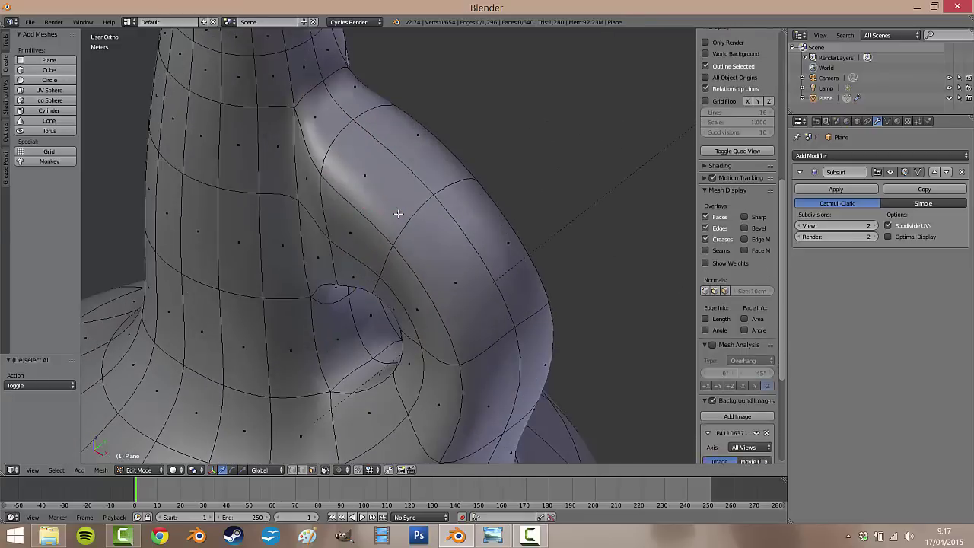
key(Tab)
middle_drag(397, 211, 481, 169)
middle_drag(414, 192, 611, 131)
key(Tab)
Switch to edge selection, select the two vertical neck edges beside the handle joint, and move them about -8.9 cm along Y
scroll(416, 210, up, 6)
right_click(416, 210)
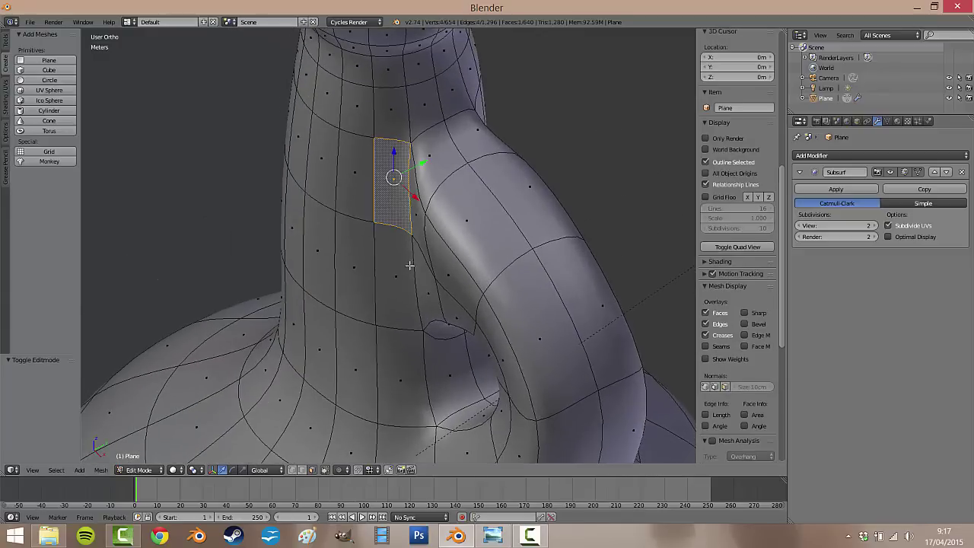
click(301, 471)
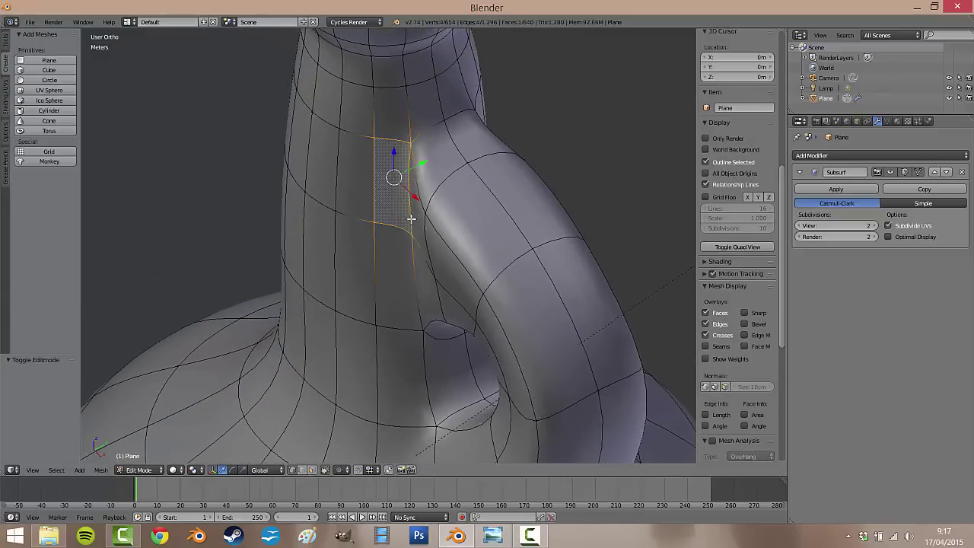
right_click(414, 202)
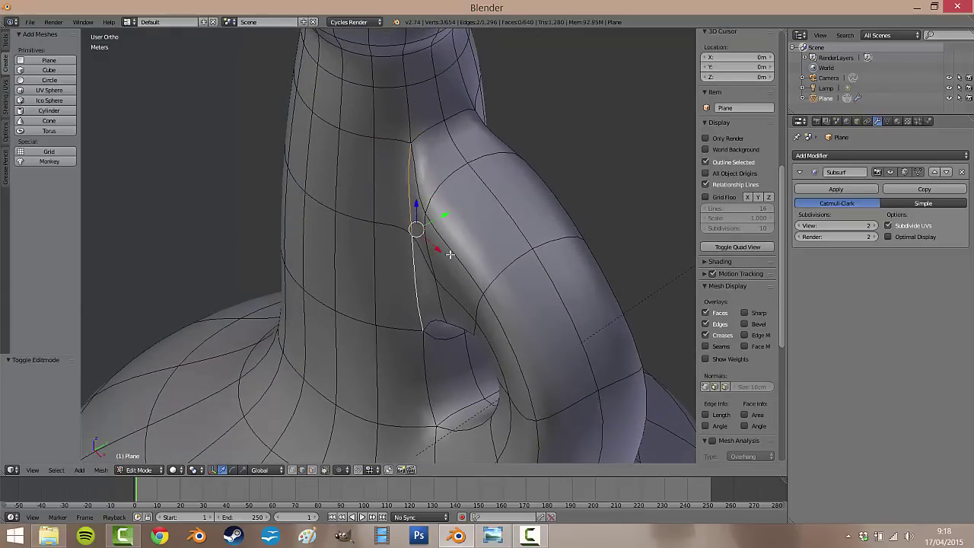
middle_drag(450, 254, 432, 263)
key(g)
key(y)
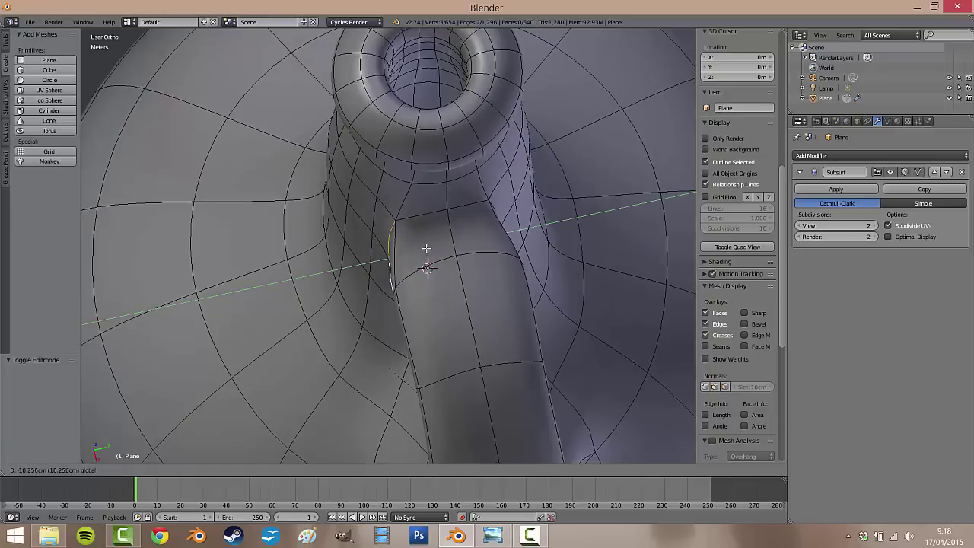
click(428, 252)
Move the matching joint edges on the handle's other side outward along Y, the last one by about 7.6 cm
middle_drag(490, 206, 480, 259)
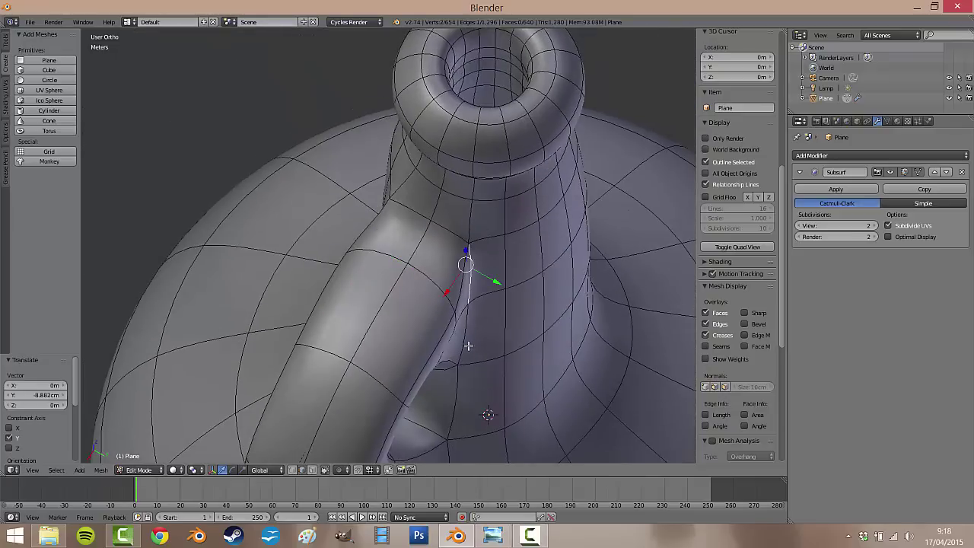
key(g)
key(y)
click(517, 328)
middle_drag(516, 327, 471, 268)
right_click(419, 259)
key(g)
key(y)
click(452, 240)
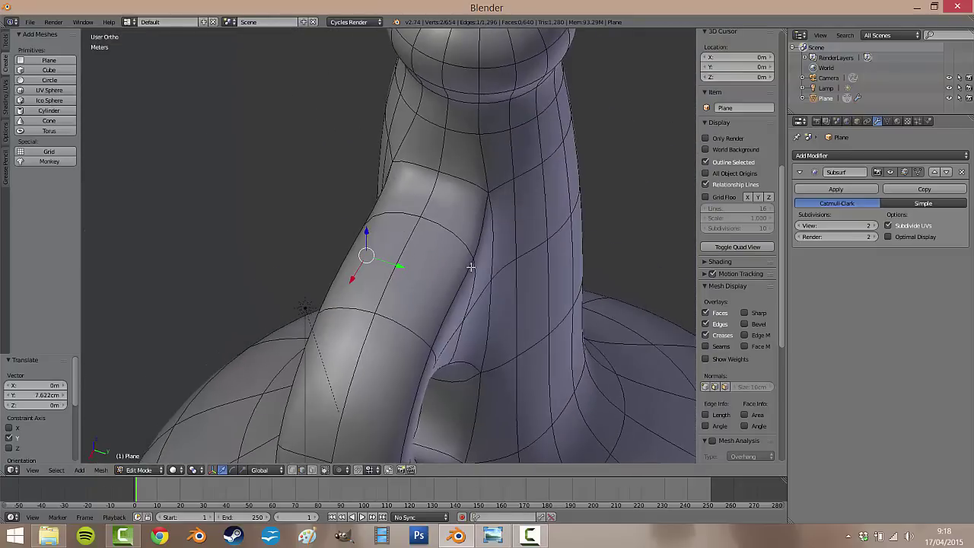
Shift the handle's opposite side edge about -6.4 cm along Y and rotate it about -10.8°
drag(505, 297, 492, 294)
middle_drag(492, 294, 521, 248)
key(r)
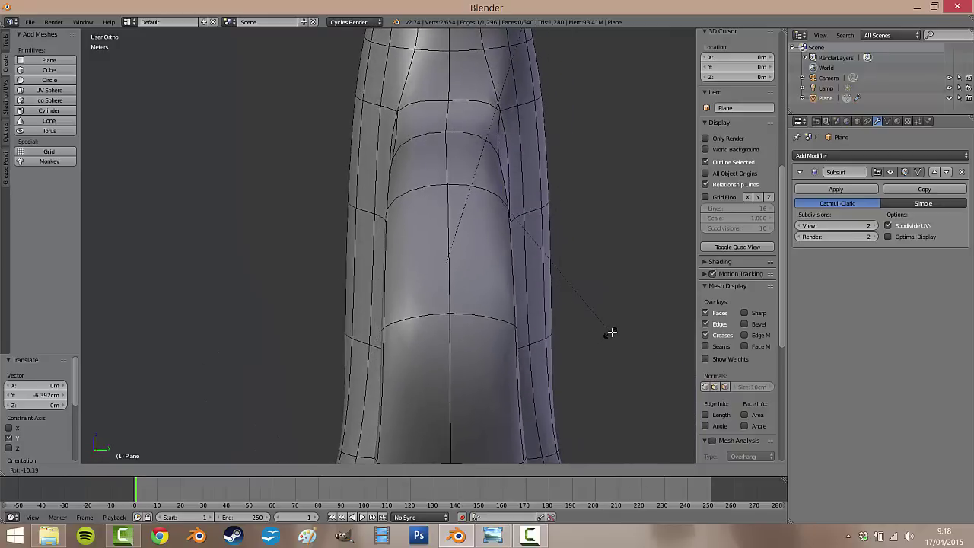
click(612, 333)
middle_drag(372, 178, 477, 286)
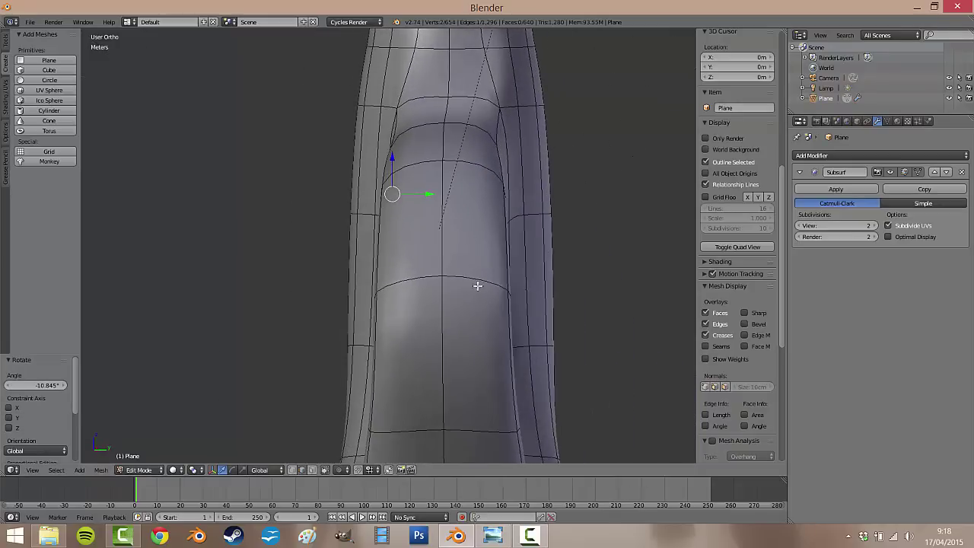
Leave edit mode and examine the smoothed handle and neck from several angles
scroll(454, 283, down, 6)
key(Tab)
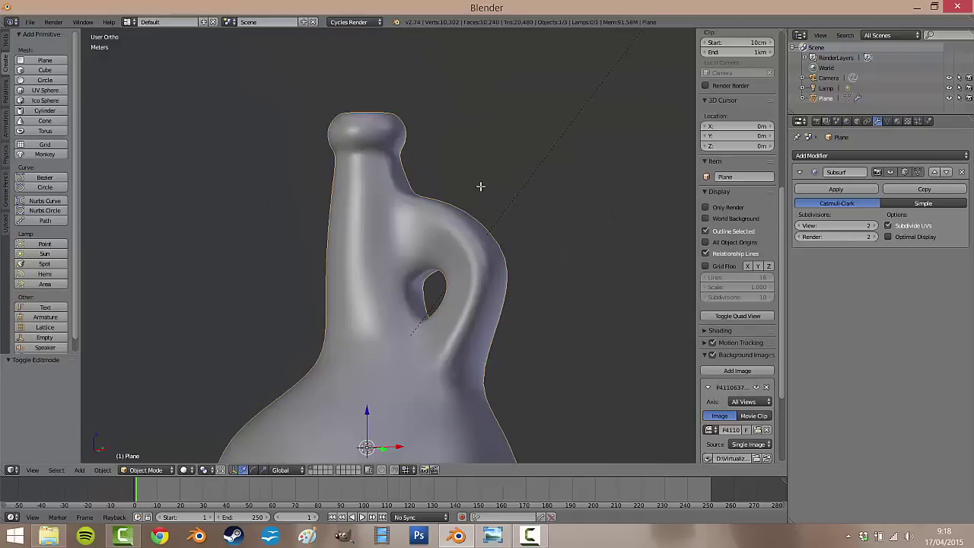
middle_drag(481, 186, 529, 246)
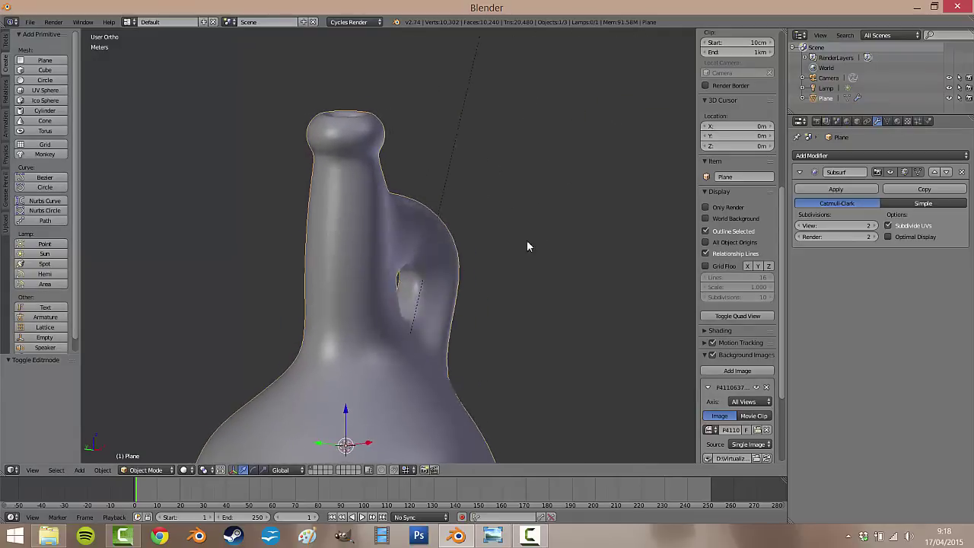
scroll(480, 217, down, 6)
middle_drag(480, 218, 418, 261)
scroll(418, 261, up, 8)
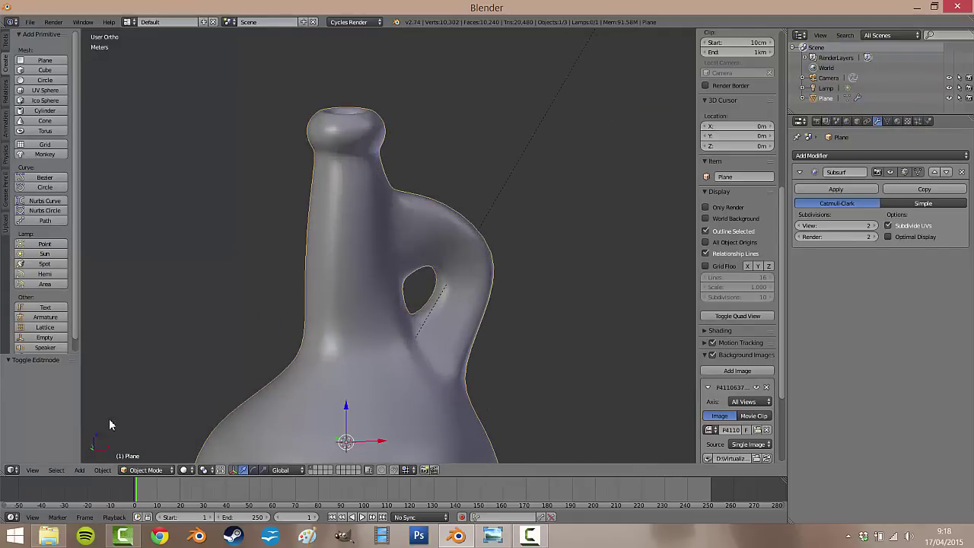
Show the jug in front orthographic view as a wireframe over the reference photo, and enter edit mode
click(34, 470)
click(64, 430)
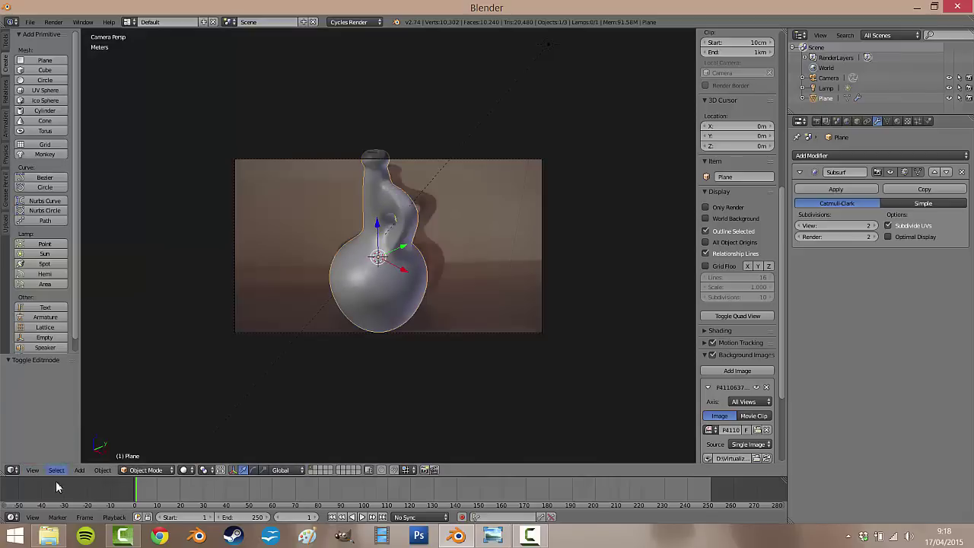
click(34, 471)
click(52, 403)
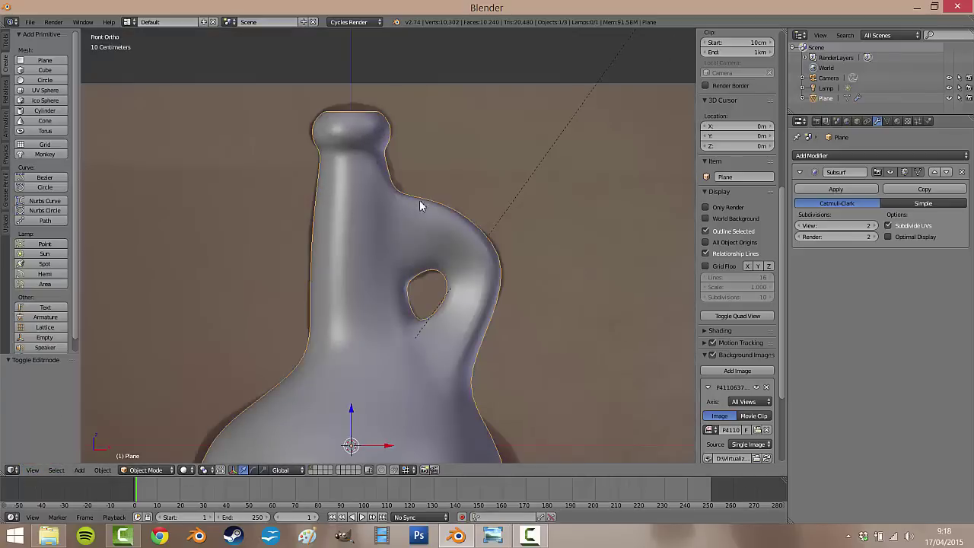
key(z)
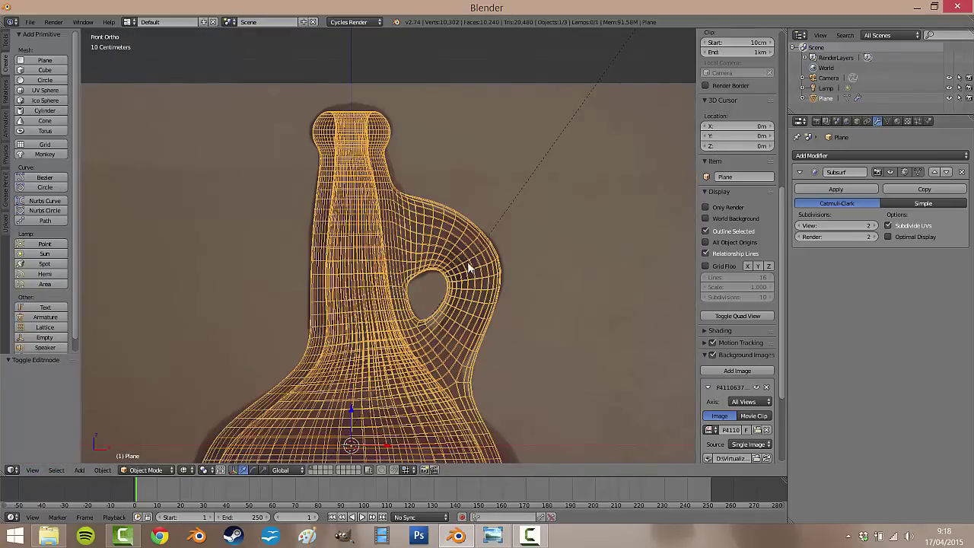
shift+middle_drag(469, 268, 471, 244)
scroll(458, 221, up, 3)
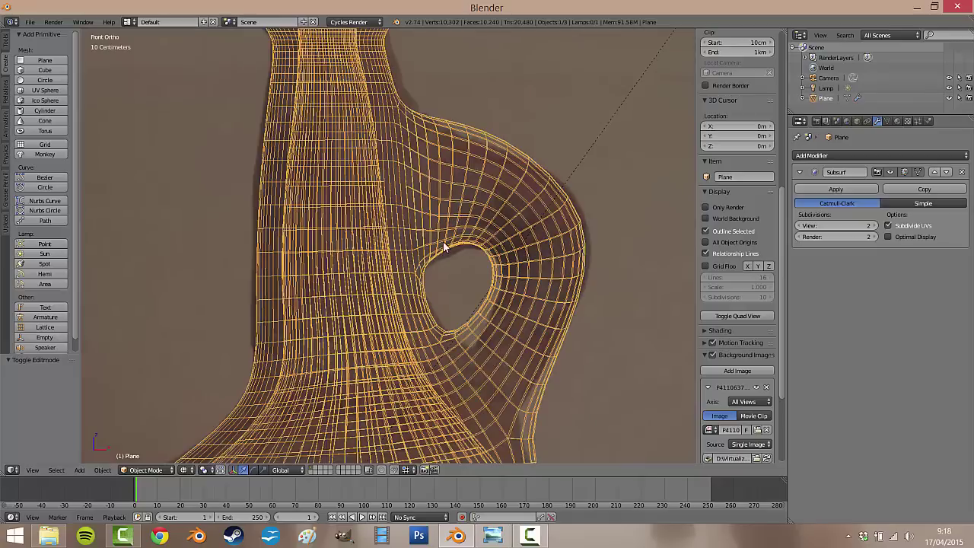
click(146, 470)
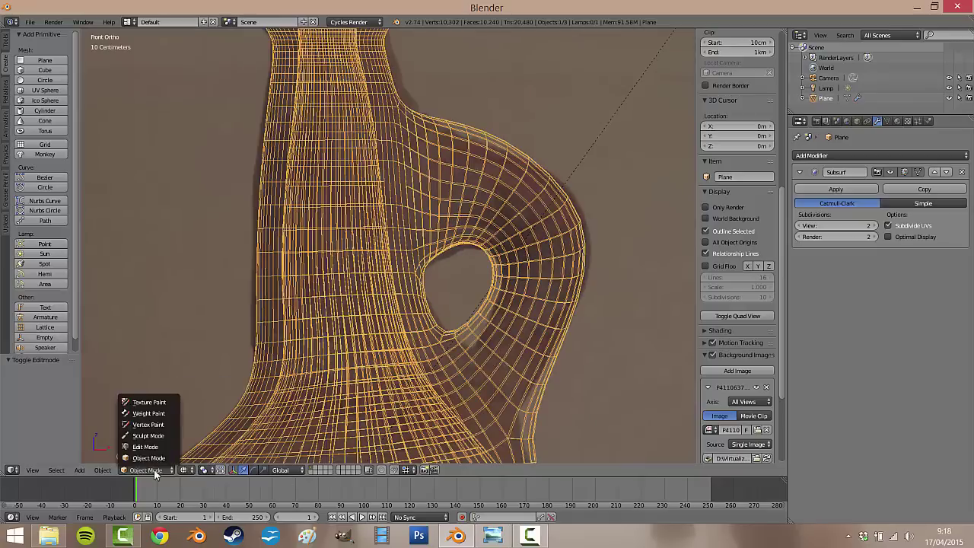
click(142, 449)
Select the upper neck-side vertex of the handle hole and lower it about 0.9 cm
click(443, 247)
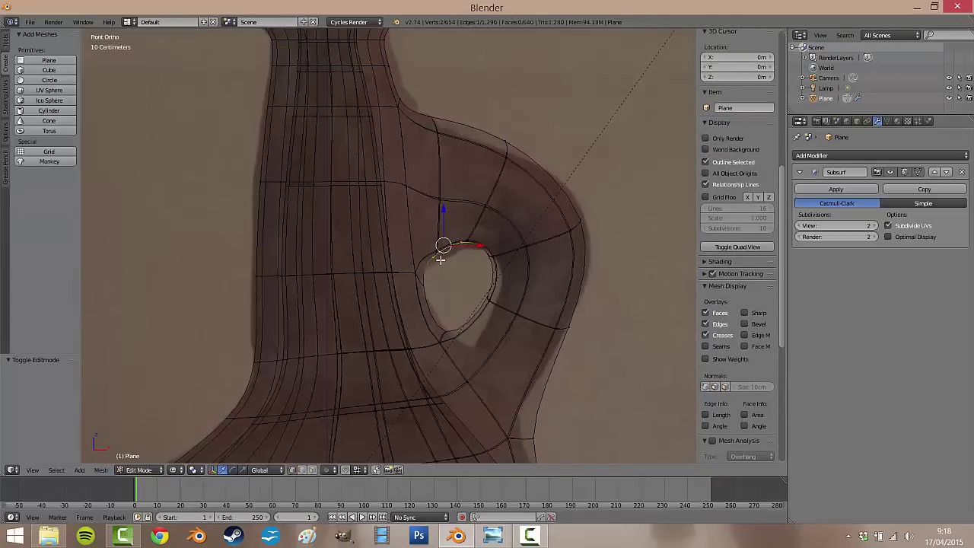
right_click(438, 261)
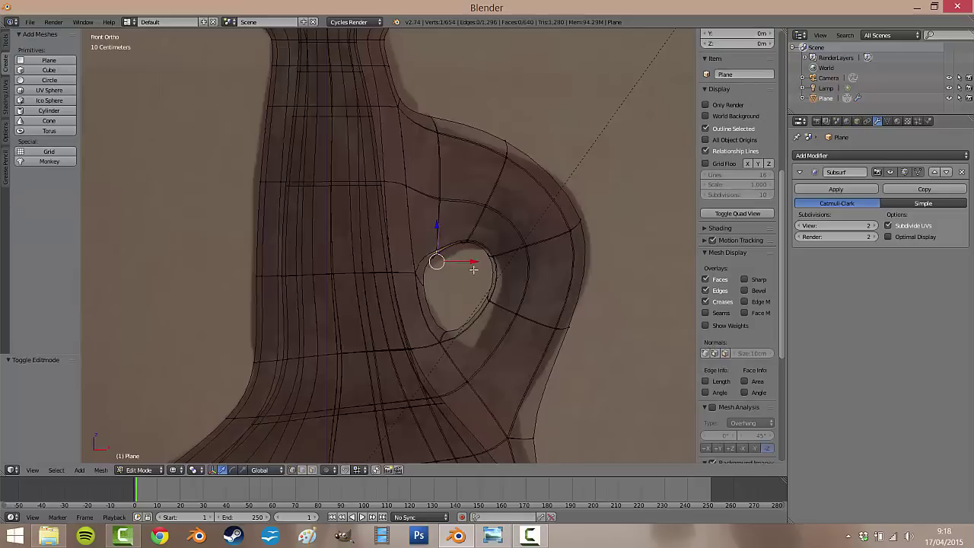
key(g)
click(506, 332)
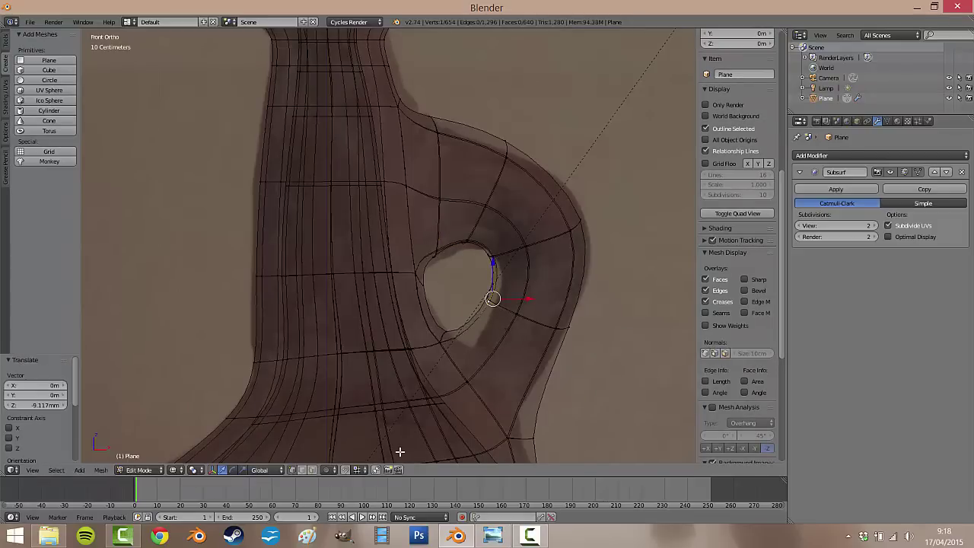
Enable proportional editing and move the vertex on the hole's outer side about 13.4 cm in X and -8.5 cm in Z
click(332, 472)
click(328, 451)
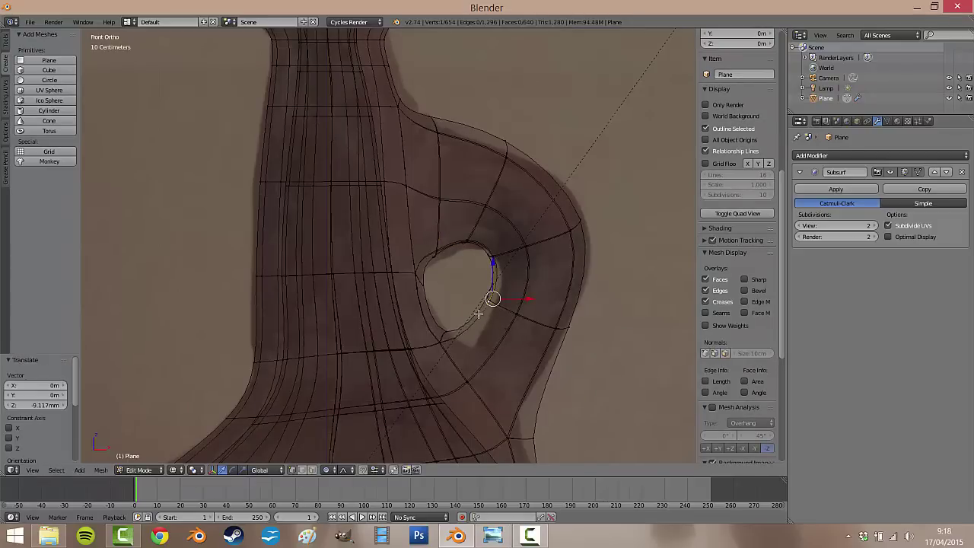
key(g)
scroll(496, 324, down, 8)
click(500, 326)
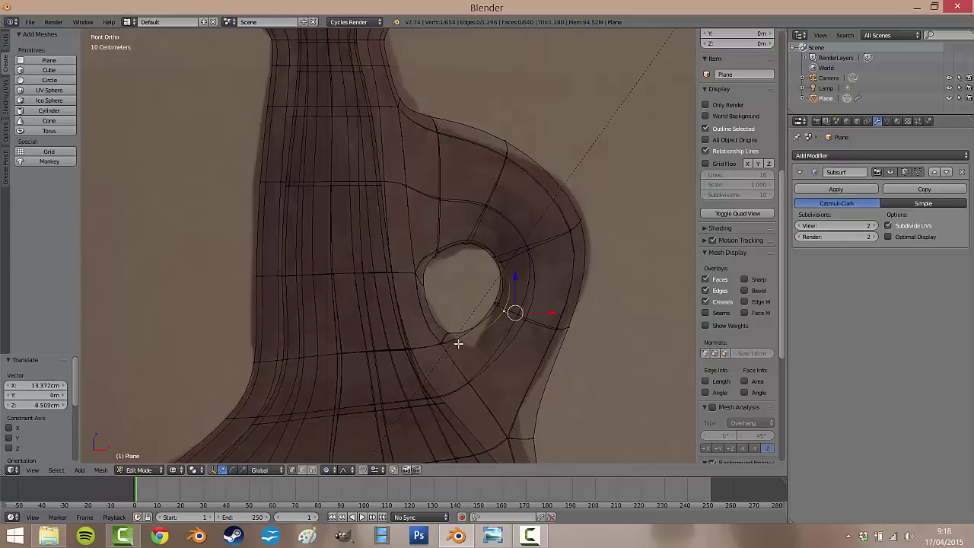
Move the hole's bottom vertex about 21.6 cm in X and -24 cm in Z, and adjust its neck-side vertex to the photo
key(g)
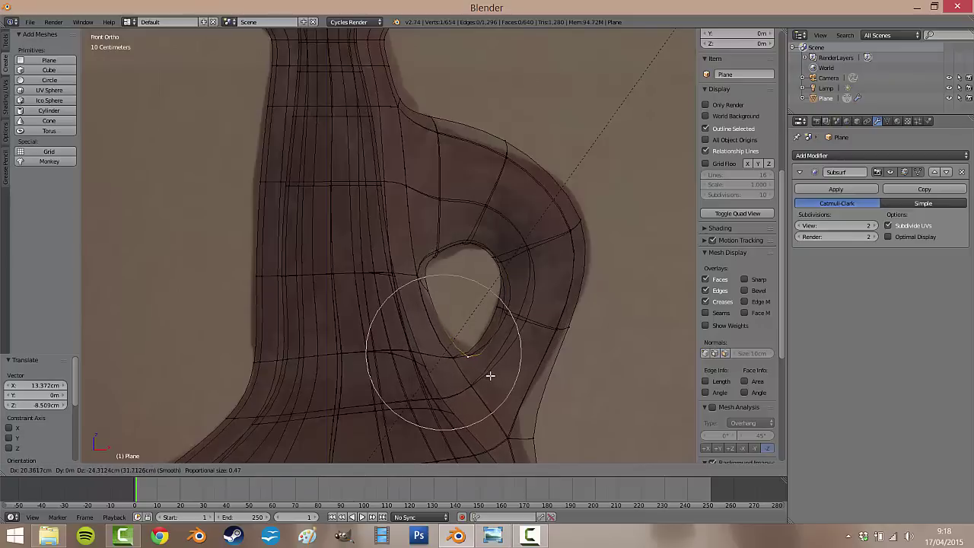
click(490, 376)
key(g)
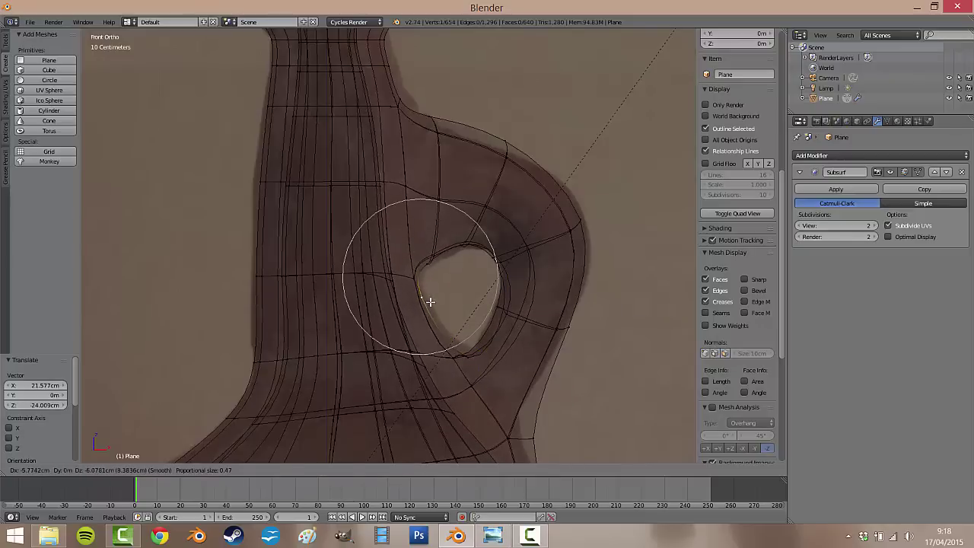
click(431, 300)
Shift the hole's upper outer vertex about 6.1 cm in X and 0.6 cm in Z, and lower the handle's top outline vertex about 9.1 cm
key(g)
click(504, 257)
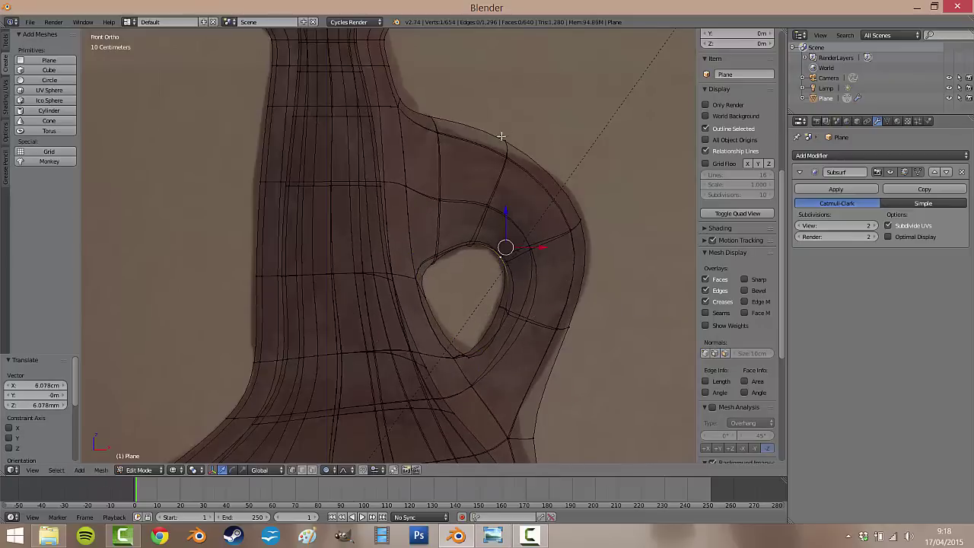
key(g)
key(z)
click(507, 157)
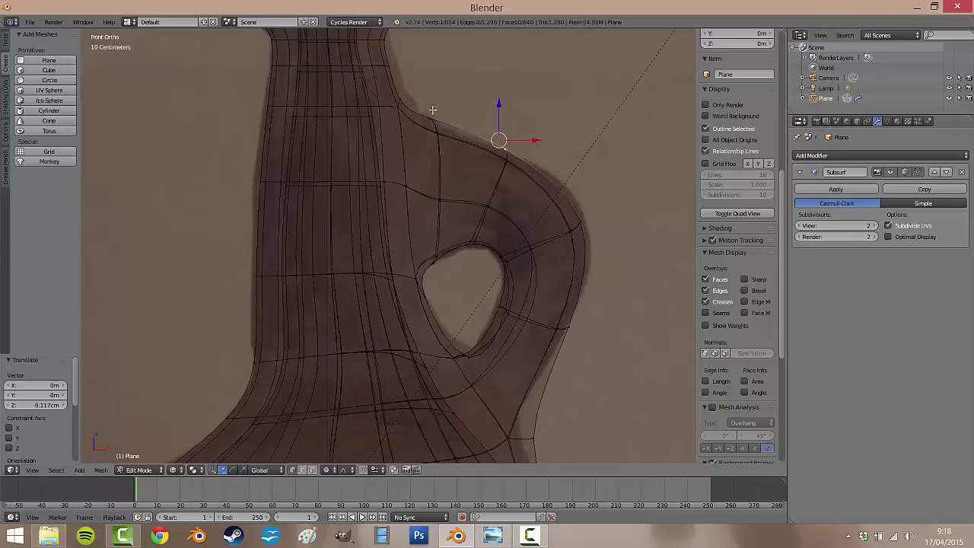
Move the vertex where the handle's top meets the neck about 4.6 cm in X and -0.9 cm in Z, plus another 4 cm in X
key(g)
click(404, 101)
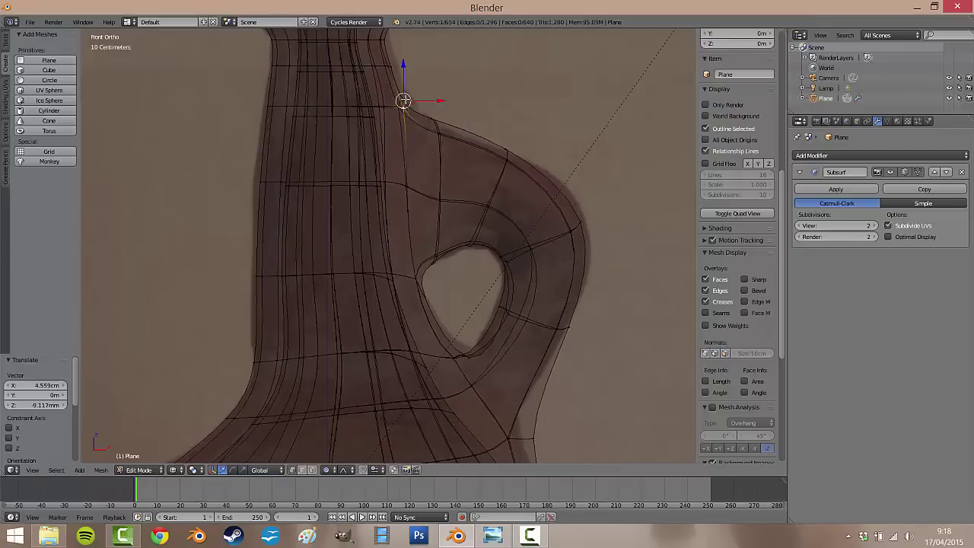
key(g)
click(410, 99)
Shift the handle's outermost vertex about 5.5 cm in X and 1.5 cm in Z, and its top outline vertex about -1.5 cm and -3.6 cm
key(g)
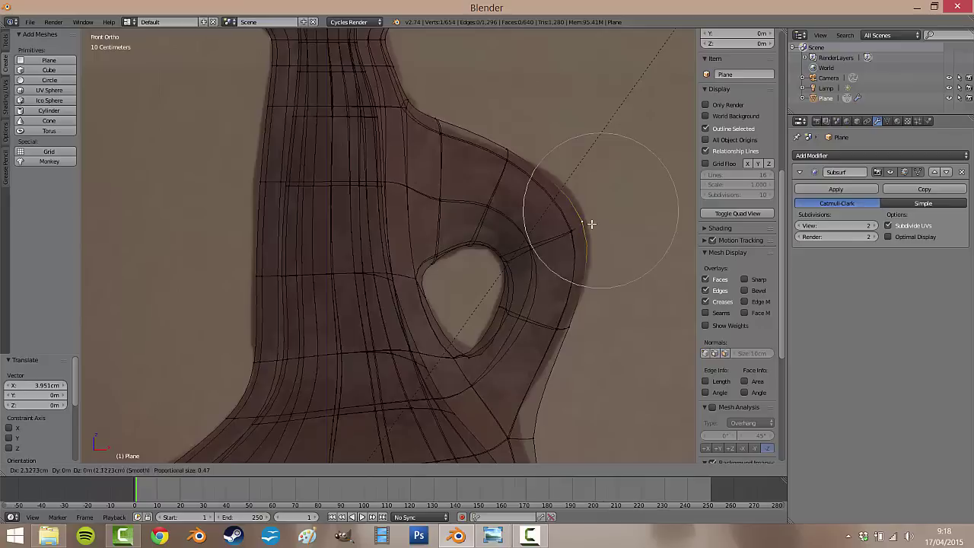
click(593, 215)
right_click(505, 157)
key(g)
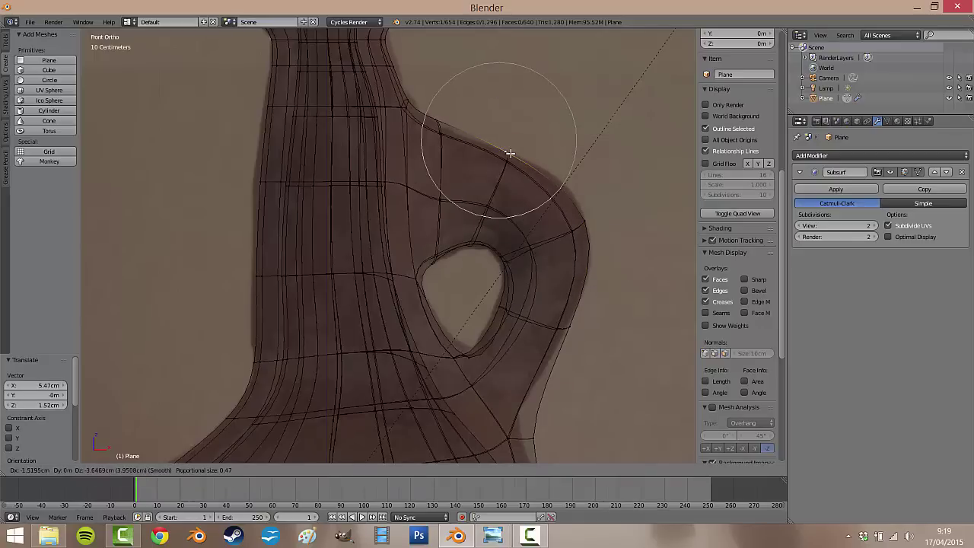
click(509, 153)
Move the outline vertex where the handle meets the shoulder about -13.6 cm in X and 19.7 cm in Z, using a proportional size of 0.83
scroll(570, 370, down, 2)
shift+middle_drag(570, 370, 483, 273)
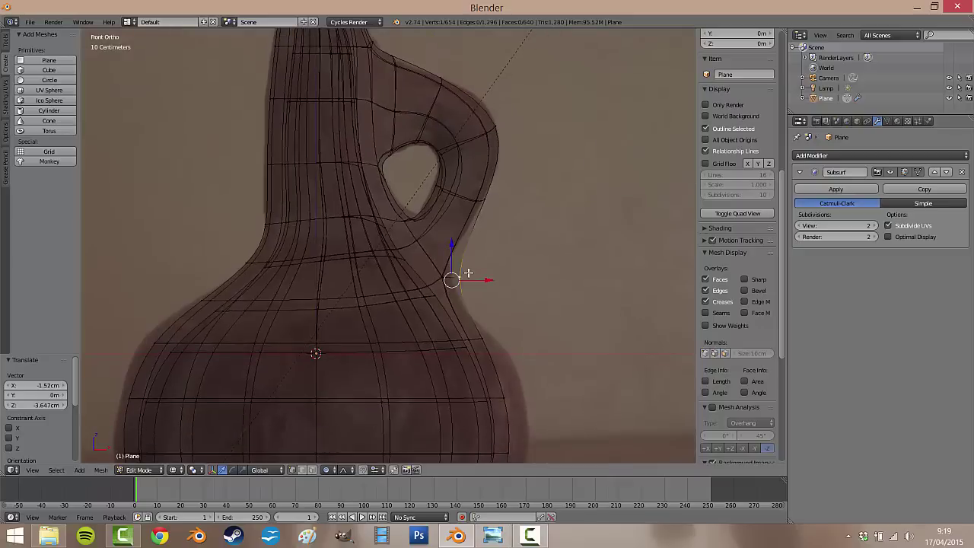
key(g)
scroll(456, 258, down, 5)
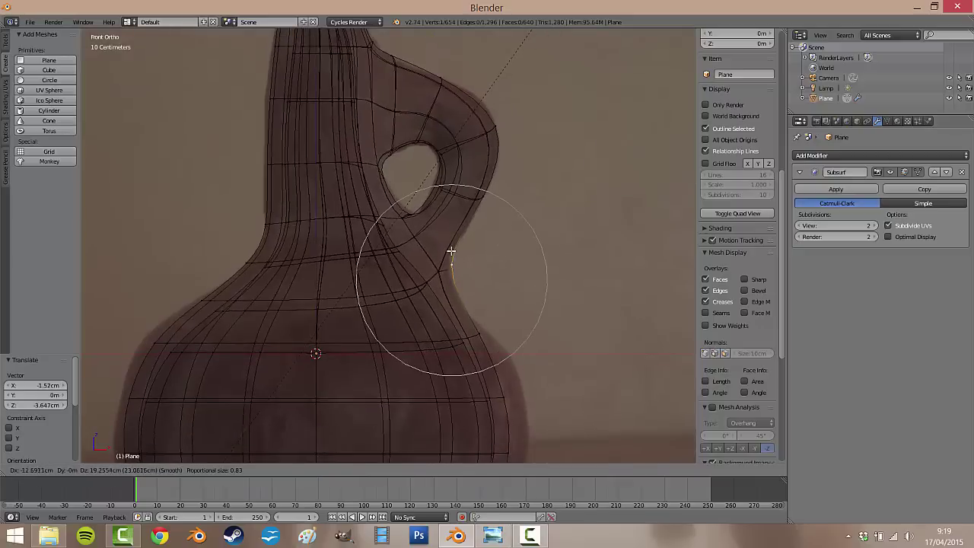
click(452, 251)
Nudge the handle's lower junction with the shoulder about -2.6 cm in X and 0.4 cm in Z to follow the photo outline
key(g)
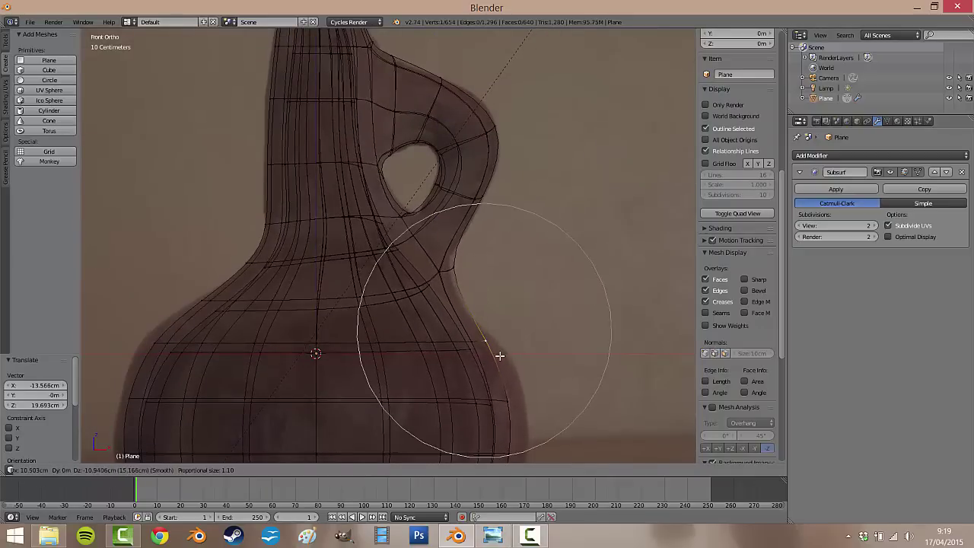
click(457, 266)
key(g)
click(457, 269)
Switch the jug's viewport display from wireframe to solid shading
scroll(515, 338, down, 4)
scroll(473, 294, up, 2)
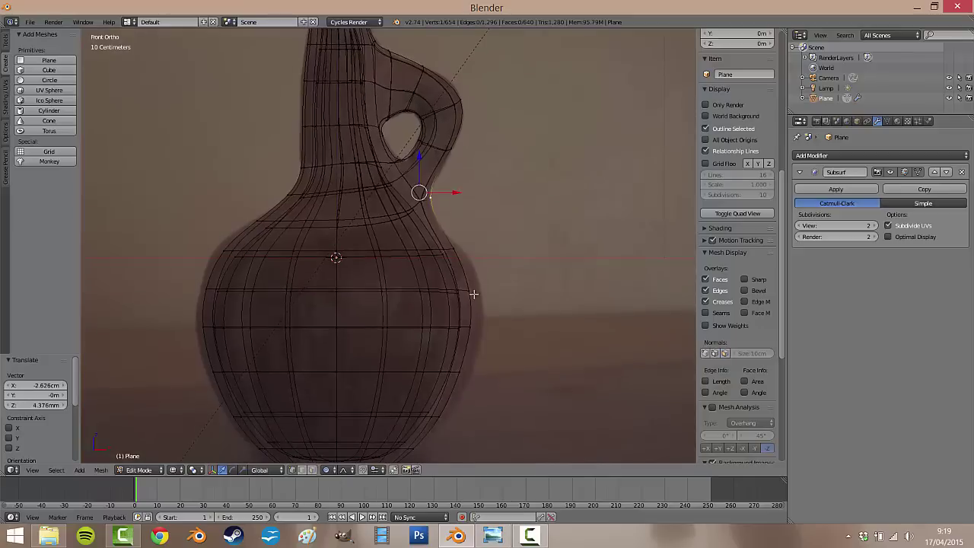
shift+middle_drag(460, 180, 521, 253)
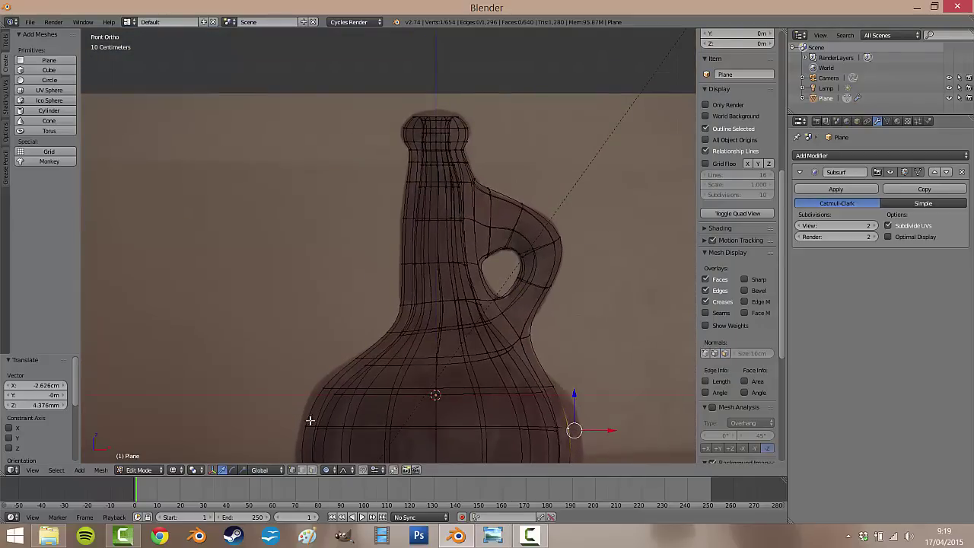
click(176, 470)
click(197, 432)
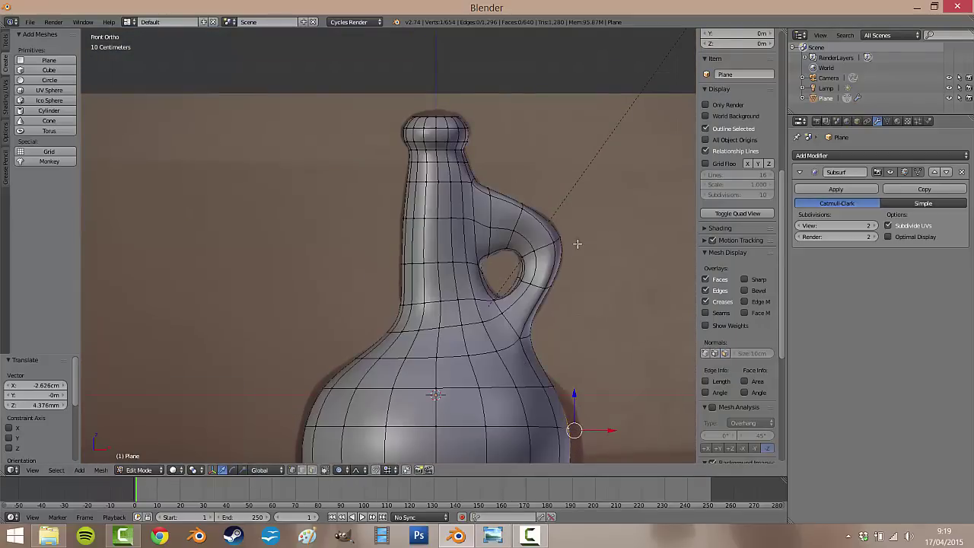
Add one edge loop around the handle's lower section and scale it to about 1.157 with proportional editing
shift+middle_drag(560, 240, 476, 208)
scroll(494, 274, up, 4)
shift+middle_drag(492, 298, 450, 278)
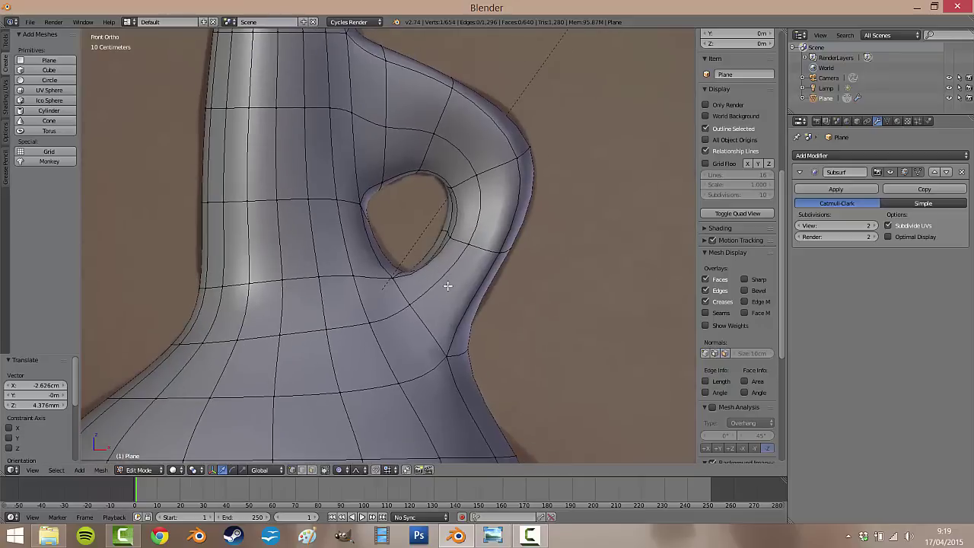
key(ctrl+r)
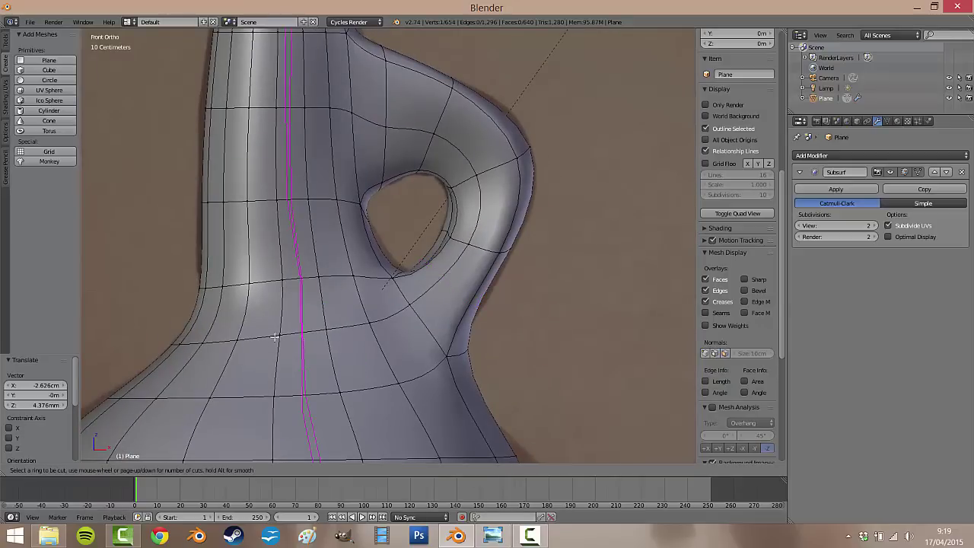
click(453, 273)
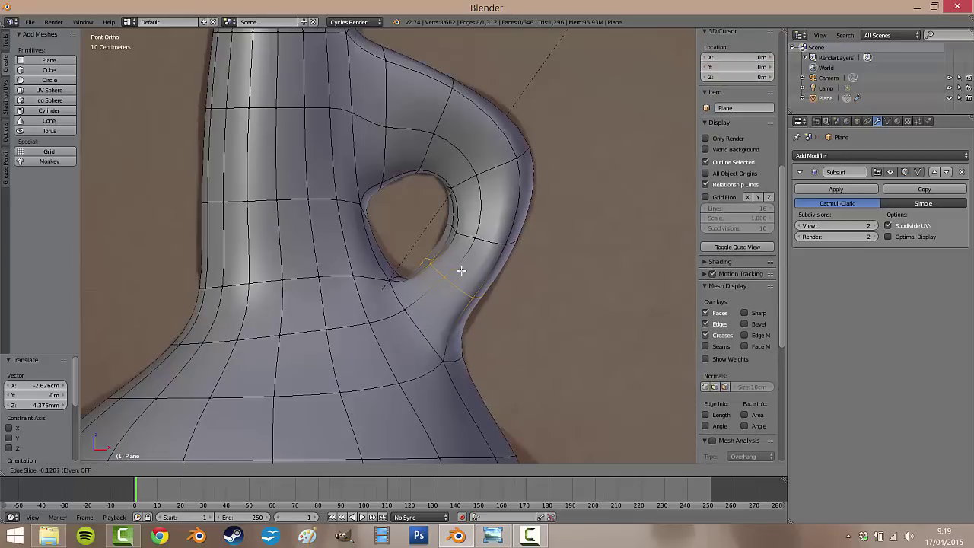
click(460, 275)
key(s)
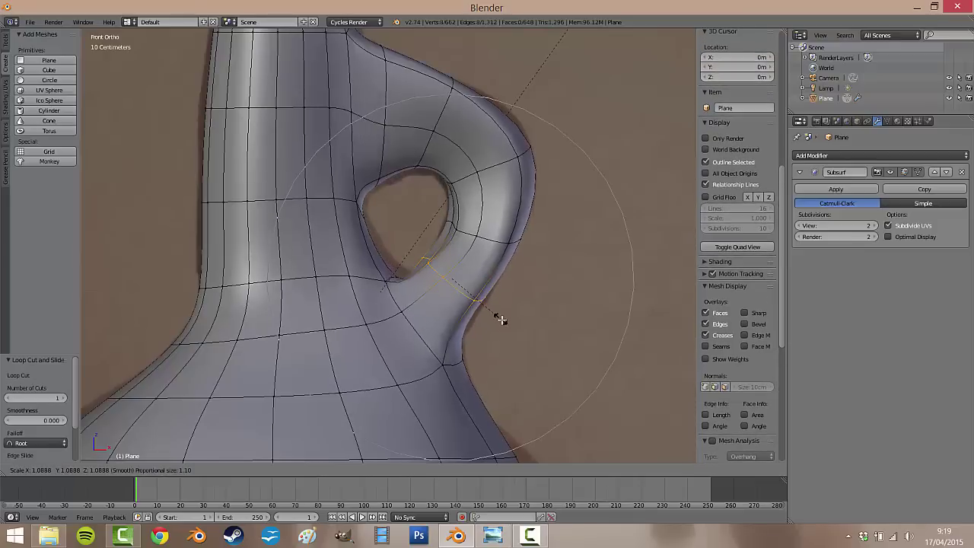
scroll(503, 323, up, 4)
click(502, 326)
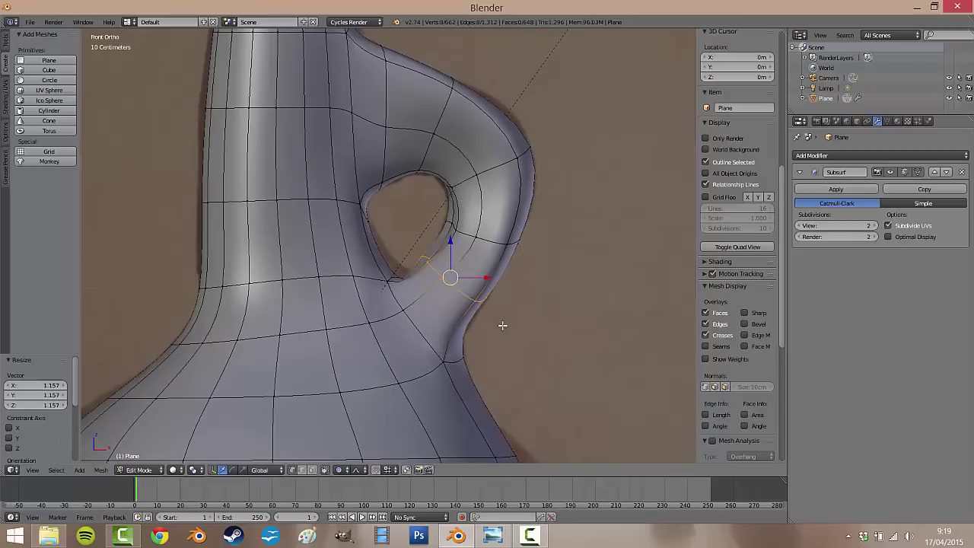
Inspect the smoothed jug in object mode from an angled view
scroll(455, 252, down, 4)
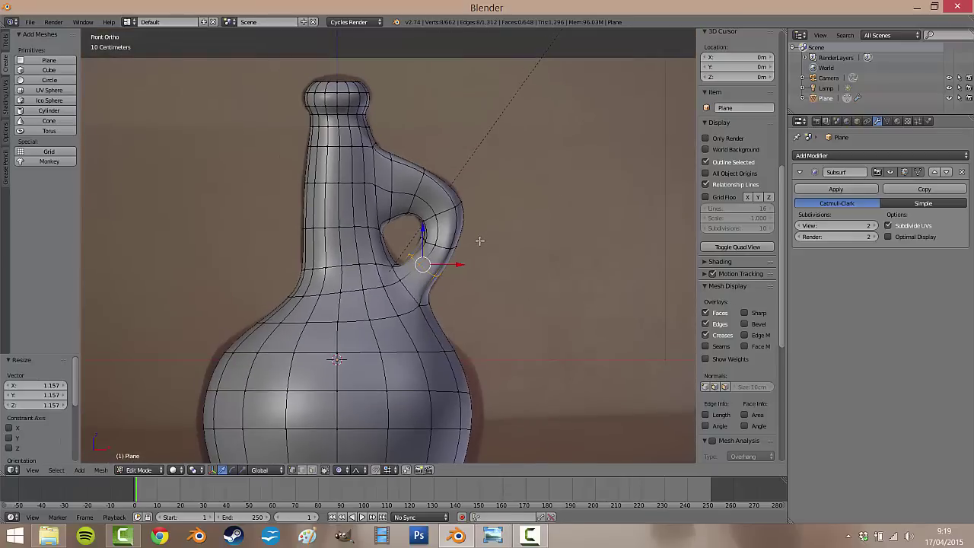
key(Tab)
scroll(457, 228, down, 4)
middle_drag(446, 220, 499, 244)
click(32, 469)
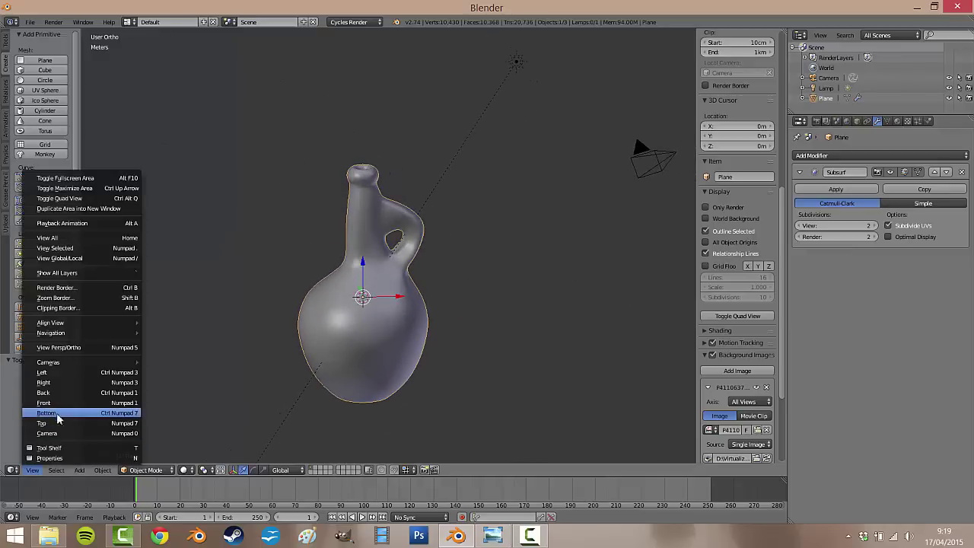
In edit mode, displace a vertex on the body's side about -7.1 cm in X, -9.4 cm in Y and -10.1 cm in Z
key(Tab)
scroll(386, 331, up, 3)
shift+middle_drag(373, 329, 515, 211)
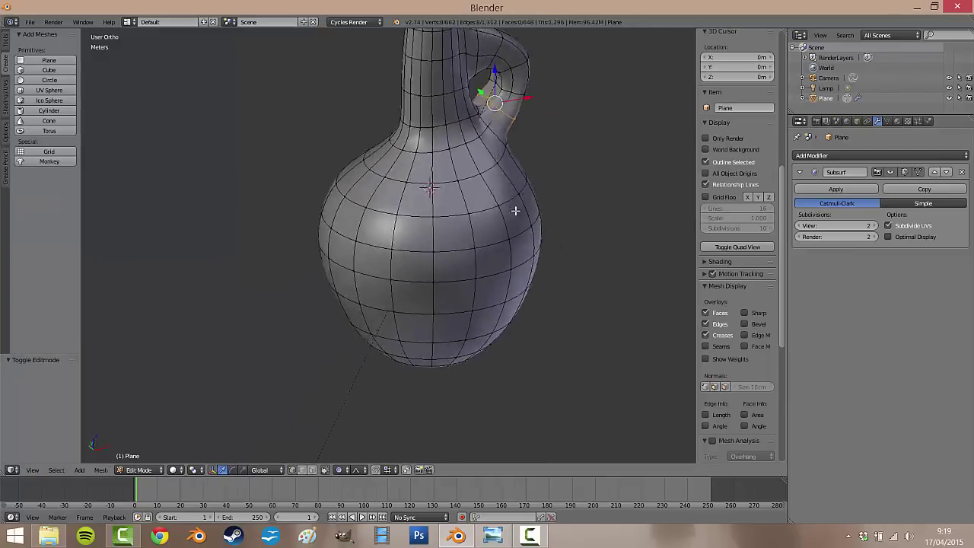
middle_drag(487, 248, 478, 234)
right_click(431, 255)
middle_drag(479, 273, 431, 282)
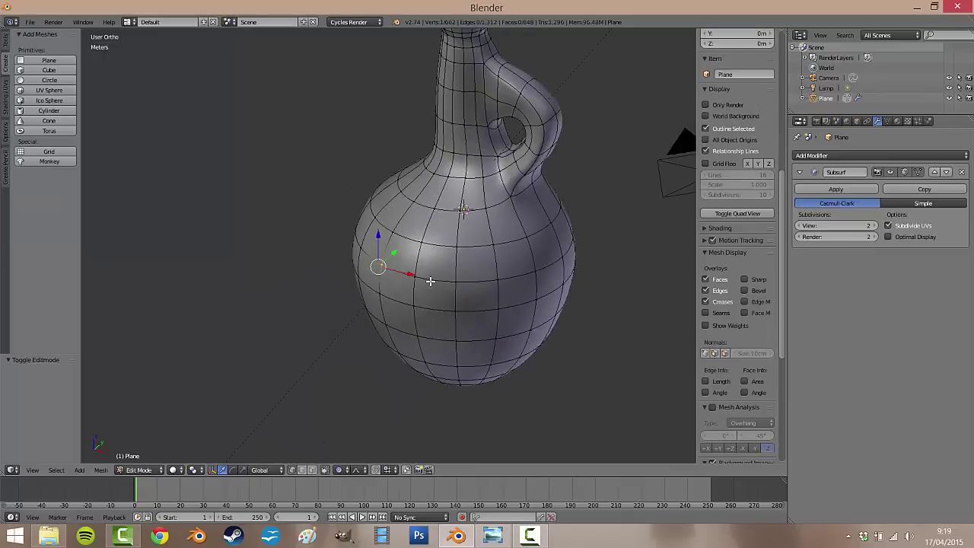
key(g)
click(392, 251)
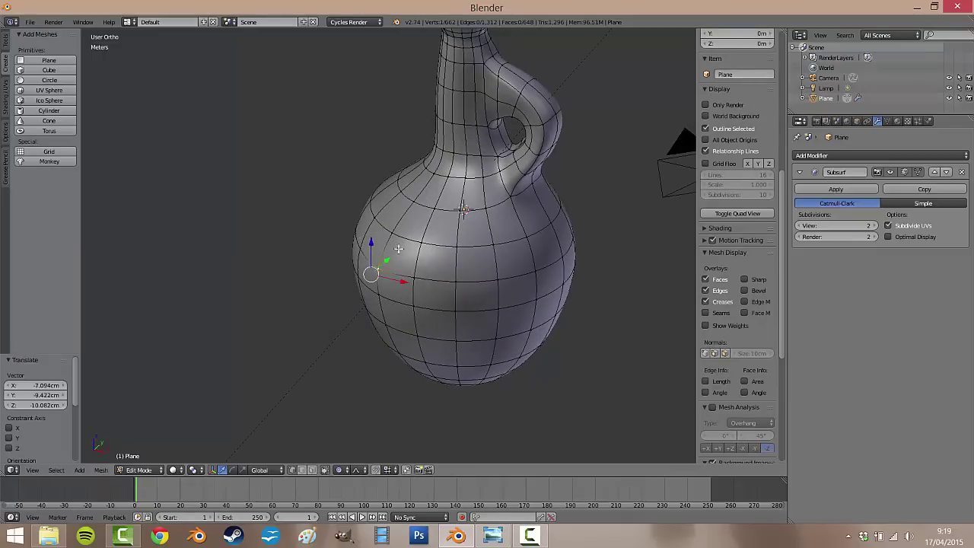
Displace two more body vertices for unevenness, moving the lower one about 4.6 cm in X, 18.5 cm in Y and -7.1 cm in Z
middle_drag(392, 252, 444, 249)
key(g)
click(340, 240)
key(g)
click(294, 334)
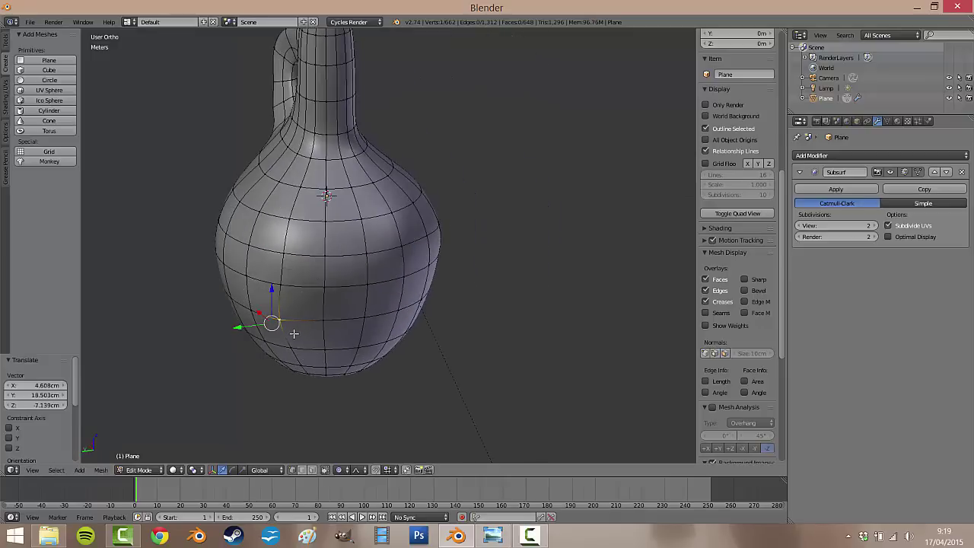
Move a shoulder vertex about 9.9, 12.3 and 13.6 cm in X, Y and Z, and a mid-body vertex about -12.8, 10.2 and -11.4 cm
key(g)
click(279, 211)
middle_drag(281, 213, 370, 300)
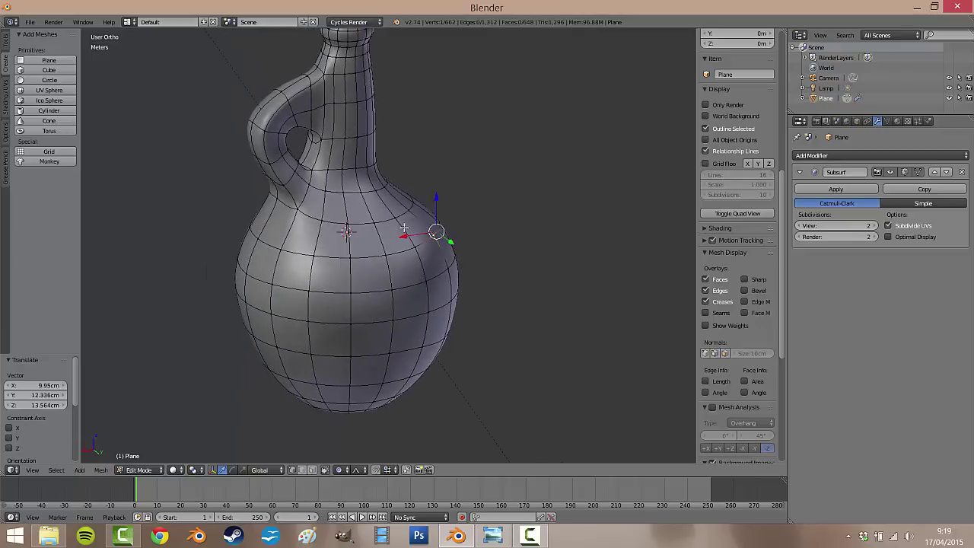
key(g)
click(325, 299)
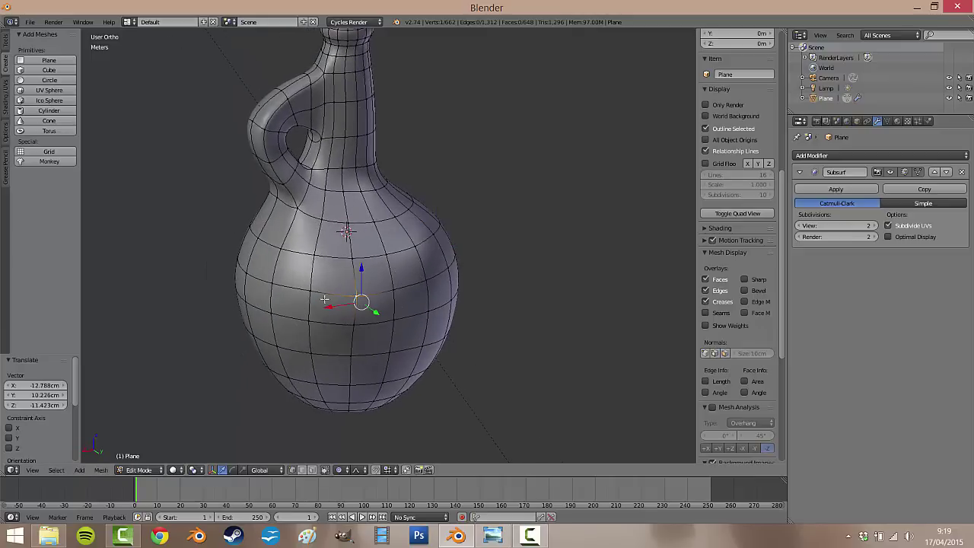
Move a body vertex below the handle about 14.8, -4 and -7.1 cm in X, Y and Z, and a shoulder vertex about 16.5, -7.5 and 0 cm
key(g)
click(269, 305)
key(g)
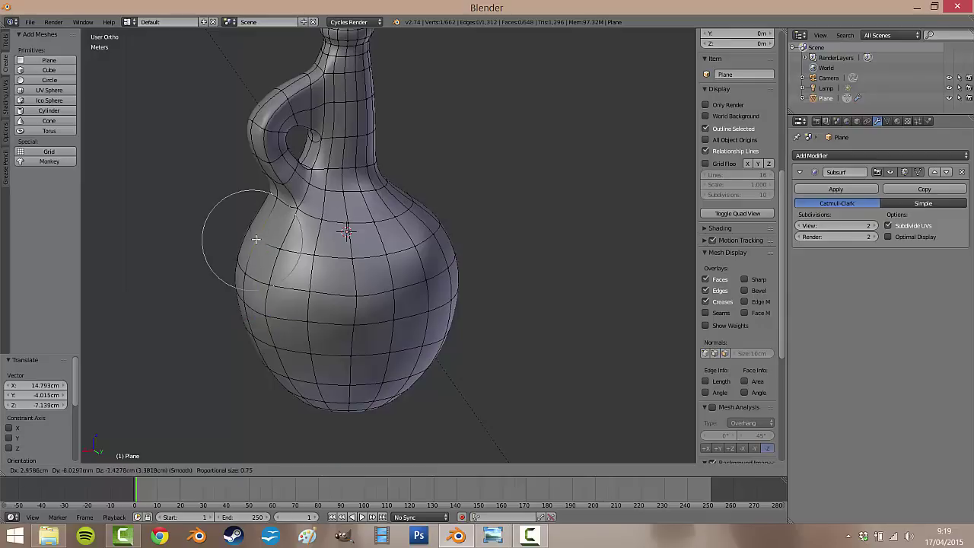
click(248, 238)
Nudge an upper handle vertex and two body vertices, moving the lower body one about 9.2 cm in X, -1.6 cm in Y and -5.7 cm in Z
key(g)
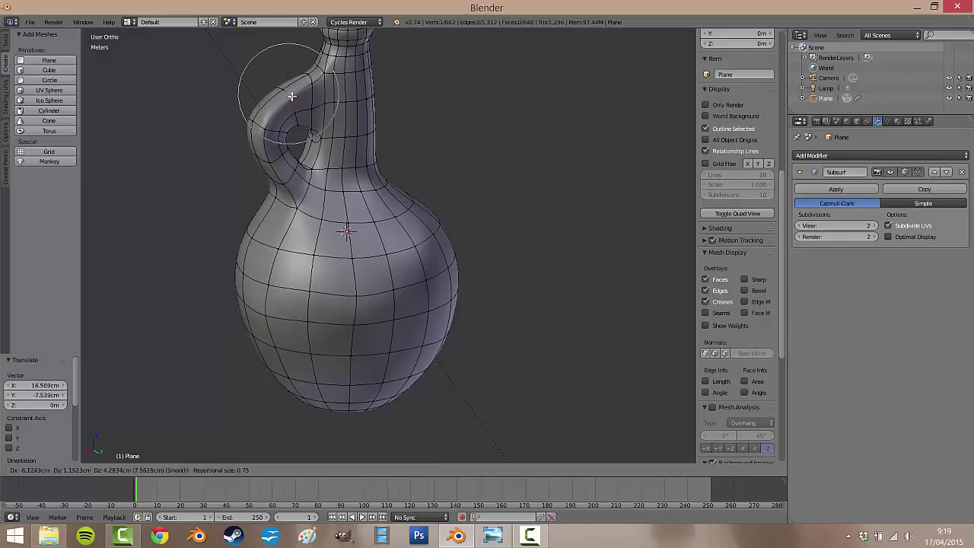
click(312, 101)
middle_drag(195, 287, 437, 293)
key(g)
click(507, 298)
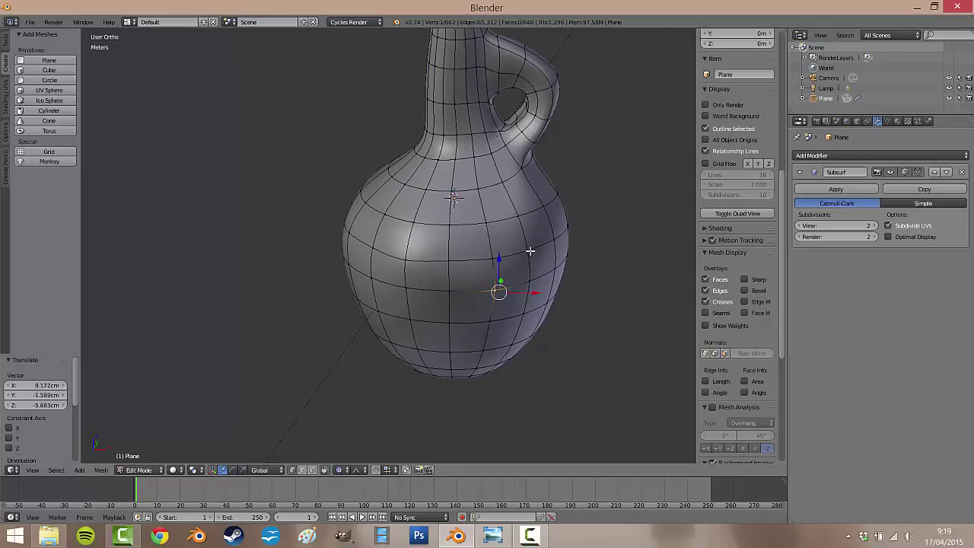
key(g)
click(518, 240)
Leave edit mode and inspect the whole jug's uneven surface from several angles
key(Tab)
scroll(499, 206, down, 5)
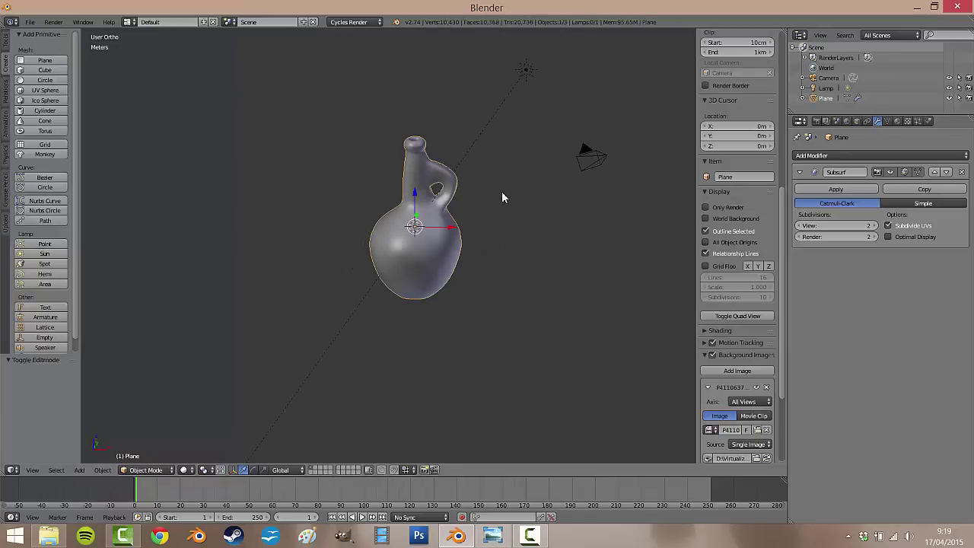
middle_drag(501, 191, 312, 248)
scroll(383, 235, up, 5)
scroll(442, 240, down, 4)
scroll(390, 255, down, 2)
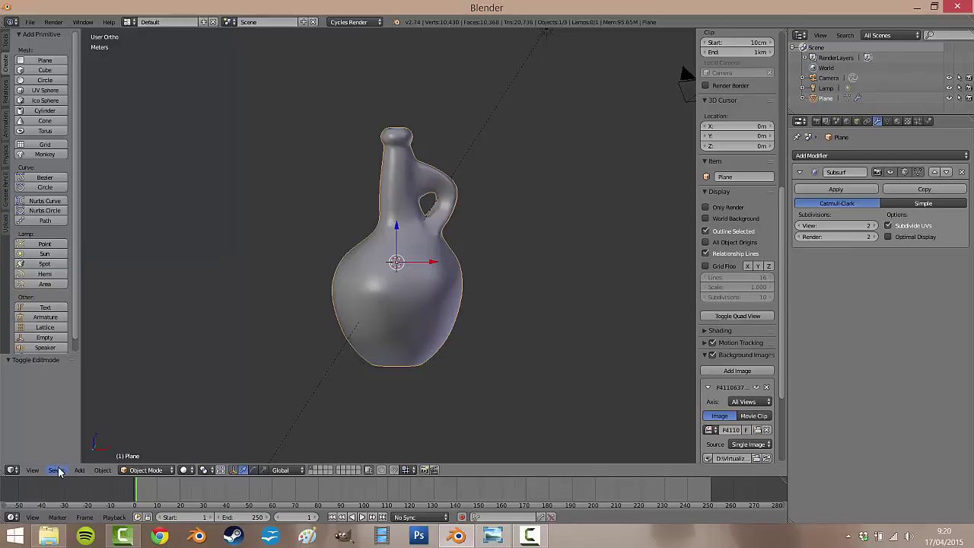
Return to the front view in edit mode and set the mesh selection to faces
click(34, 471)
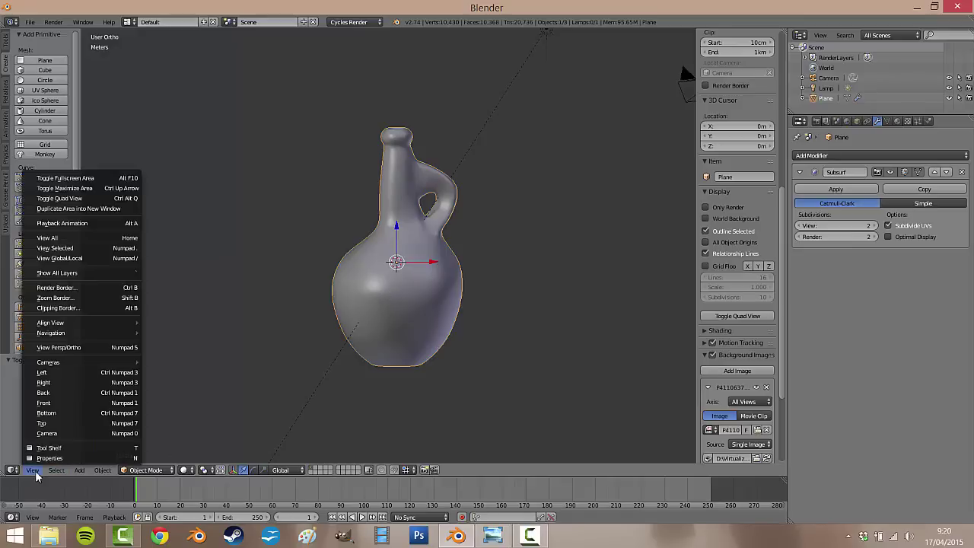
click(60, 403)
key(Tab)
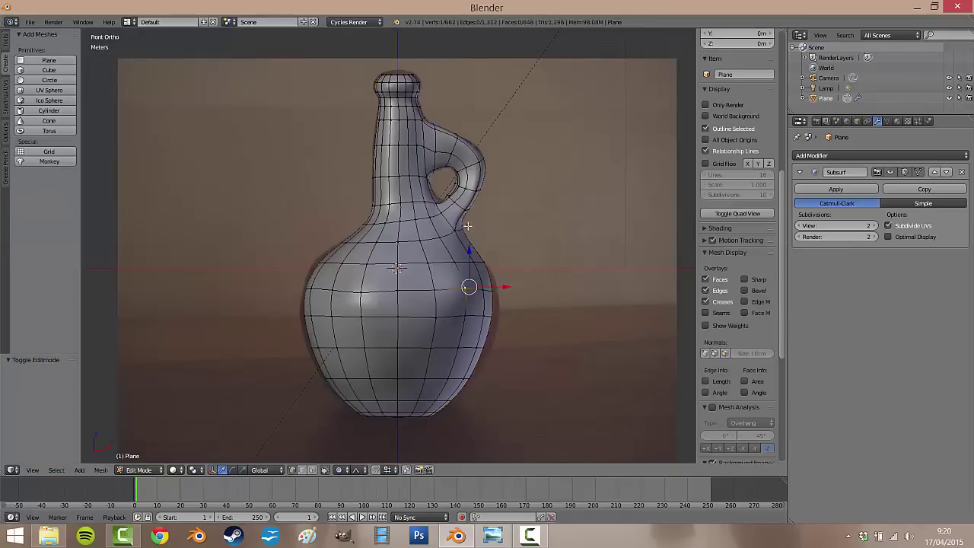
shift+middle_drag(446, 169, 417, 167)
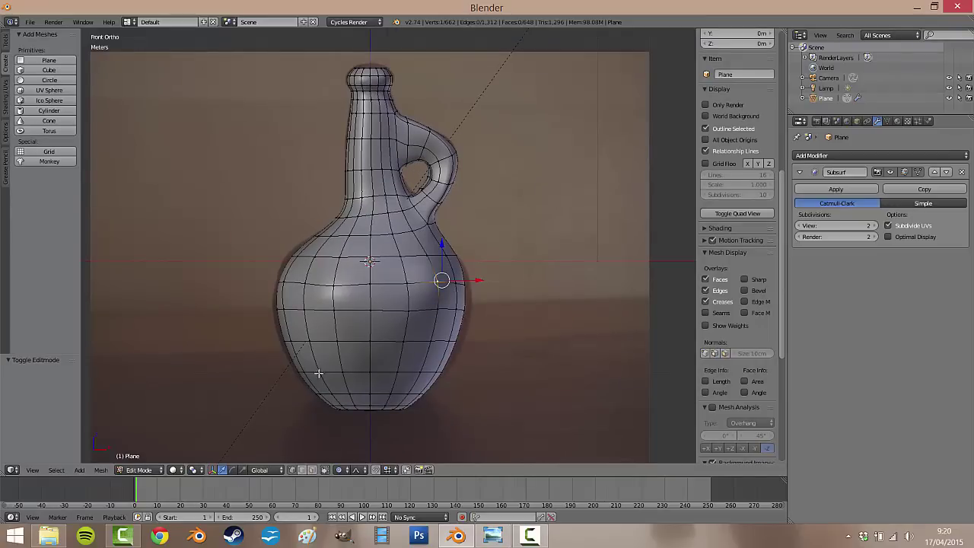
click(310, 470)
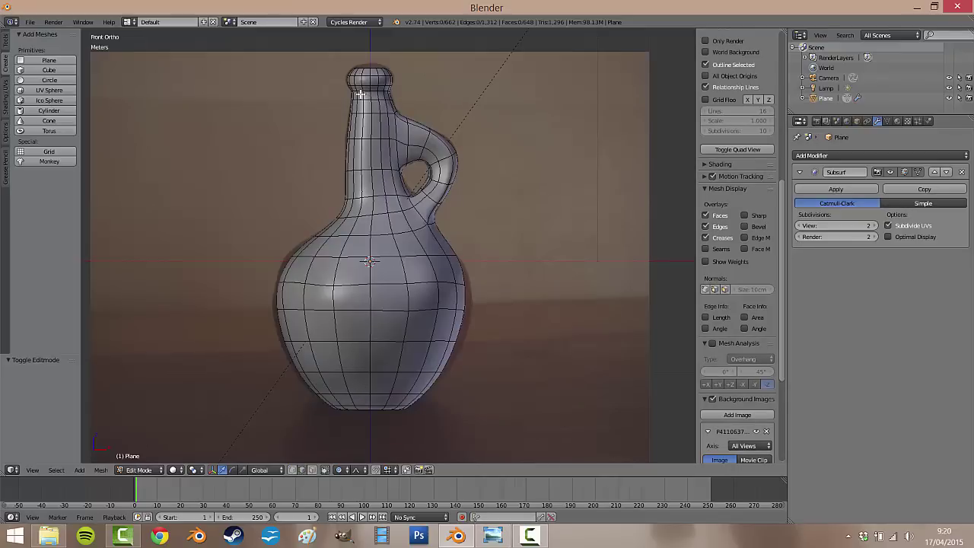
Examine the small opening at the centre of the jug's base from below, and the mouth from above
middle_drag(351, 375, 549, 361)
scroll(370, 215, up, 8)
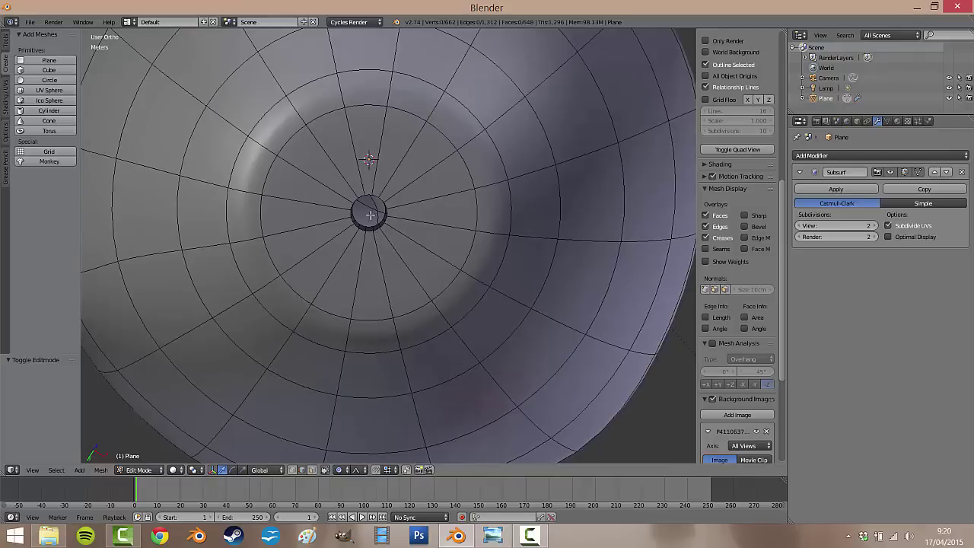
scroll(425, 344, down, 8)
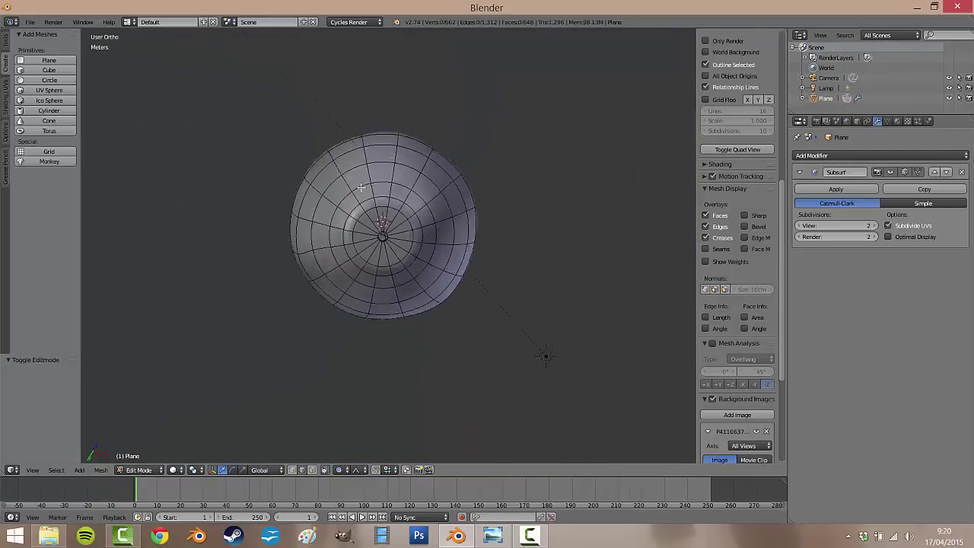
scroll(437, 357, up, 7)
scroll(417, 139, down, 2)
scroll(416, 139, down, 2)
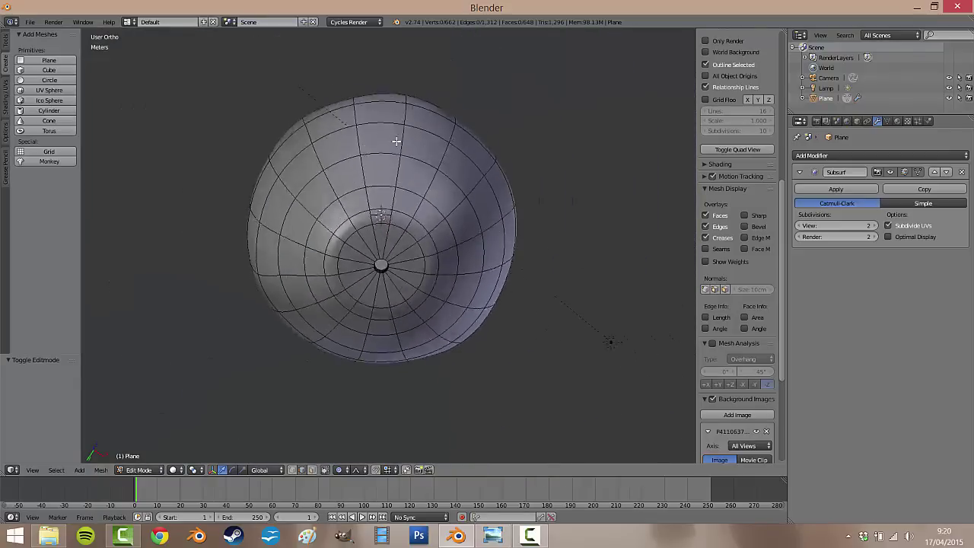
middle_drag(416, 139, 451, 241)
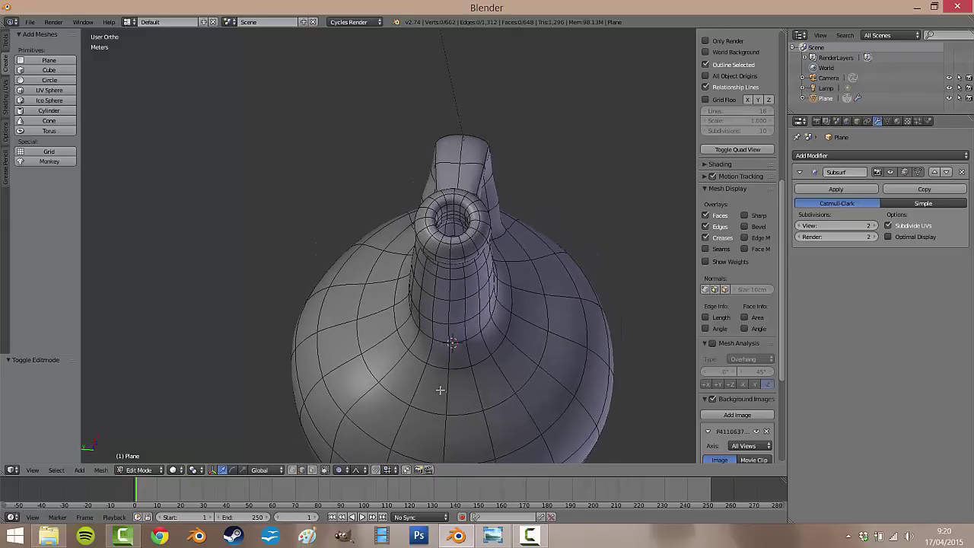
Sketch a grease pencil line over the mouth and down the middle of the jug, and remove the sketch
middle_drag(496, 348, 493, 315)
drag(461, 103, 455, 298)
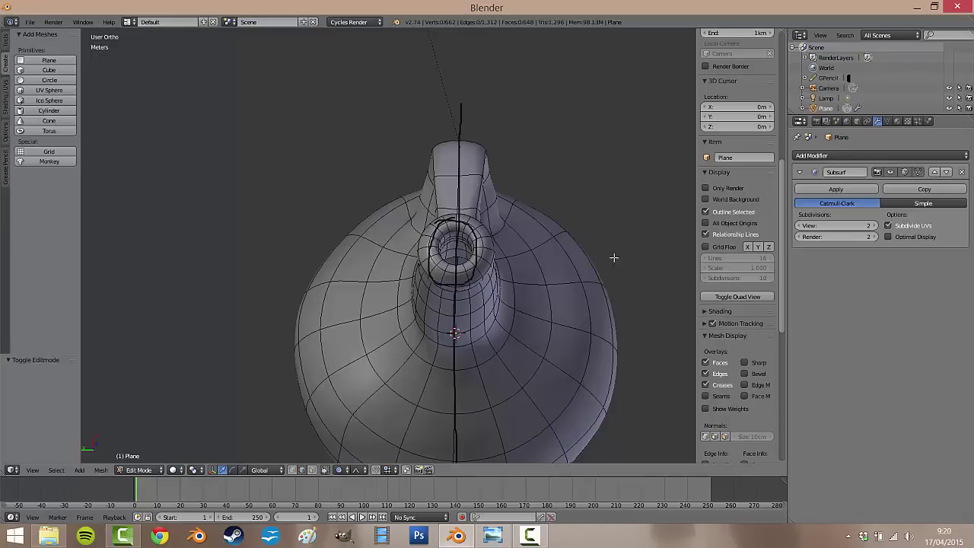
middle_drag(614, 258, 498, 250)
scroll(735, 153, up, 5)
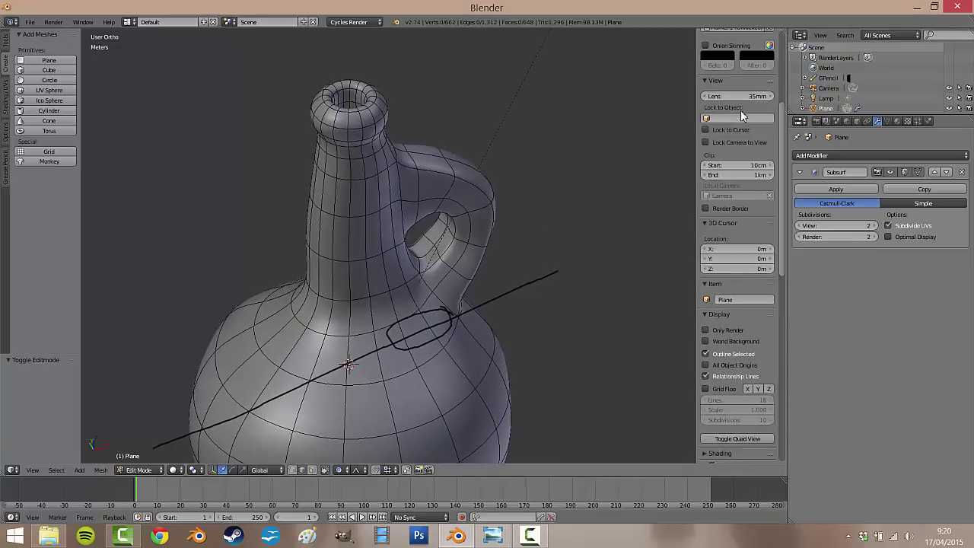
scroll(746, 137, up, 5)
click(769, 93)
In the front view, trace the neck, handle and shoulder outlines with the grease pencil, and delete the tracing
mouse_move(414, 229)
middle_down()
mouse_move(391, 226)
mouse_move(439, 182)
middle_up()
scroll(393, 213, down, 4)
click(33, 471)
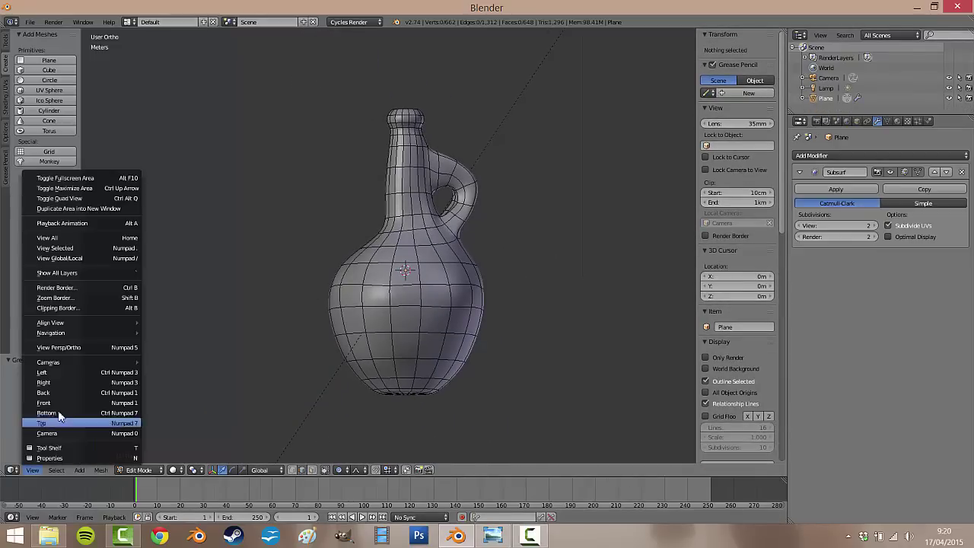
click(57, 403)
scroll(428, 141, up, 4)
scroll(446, 218, down, 3)
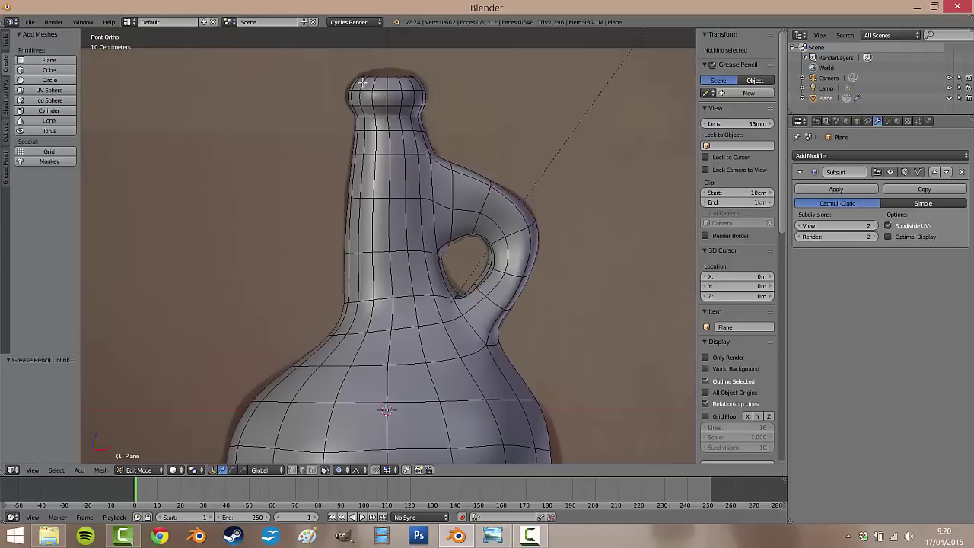
drag(360, 77, 415, 73)
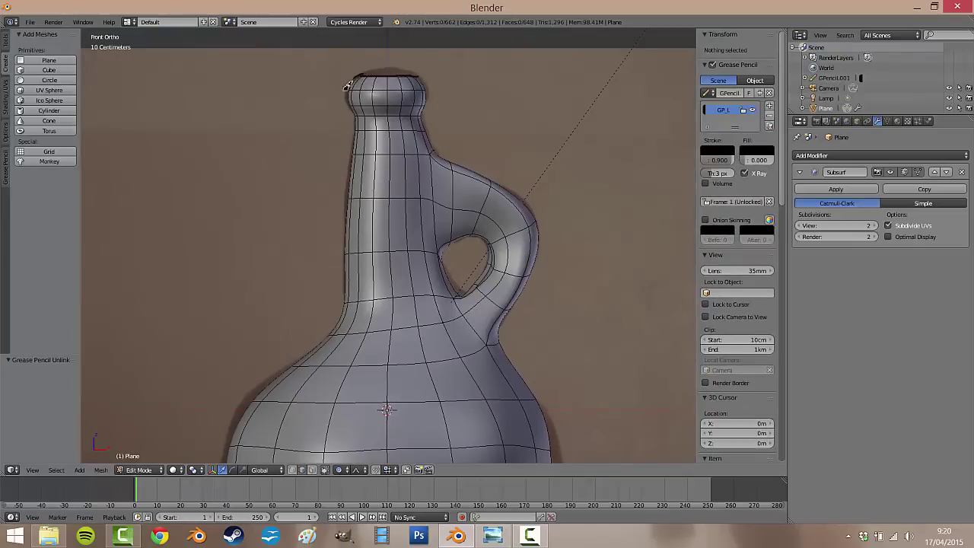
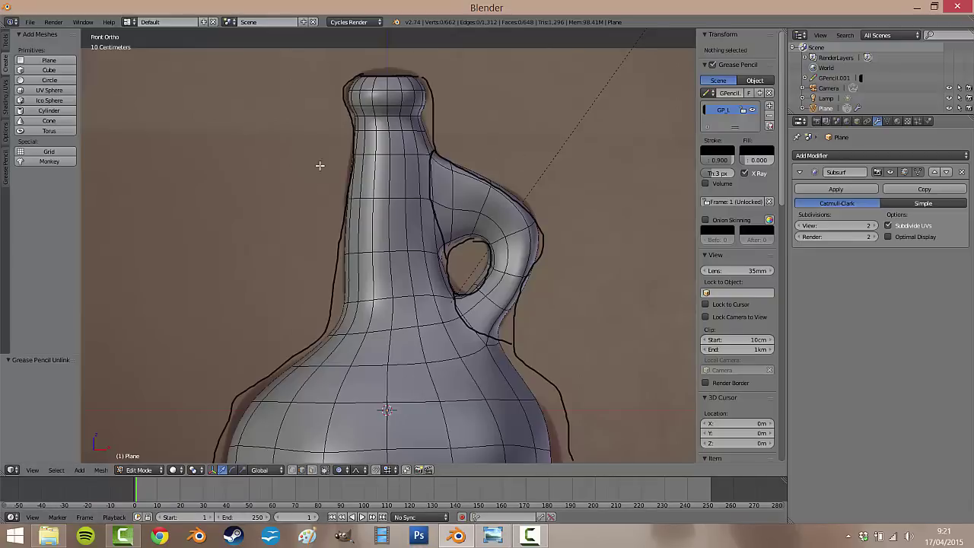
click(769, 92)
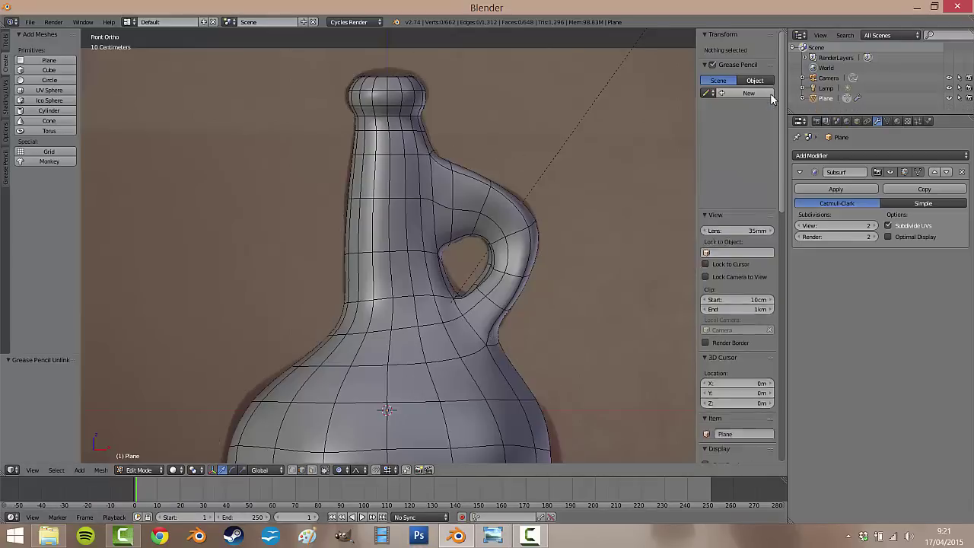
Select the vertical edge loop running down the neck and body on the side opposite the handle
scroll(544, 81, down, 7)
scroll(392, 240, up, 3)
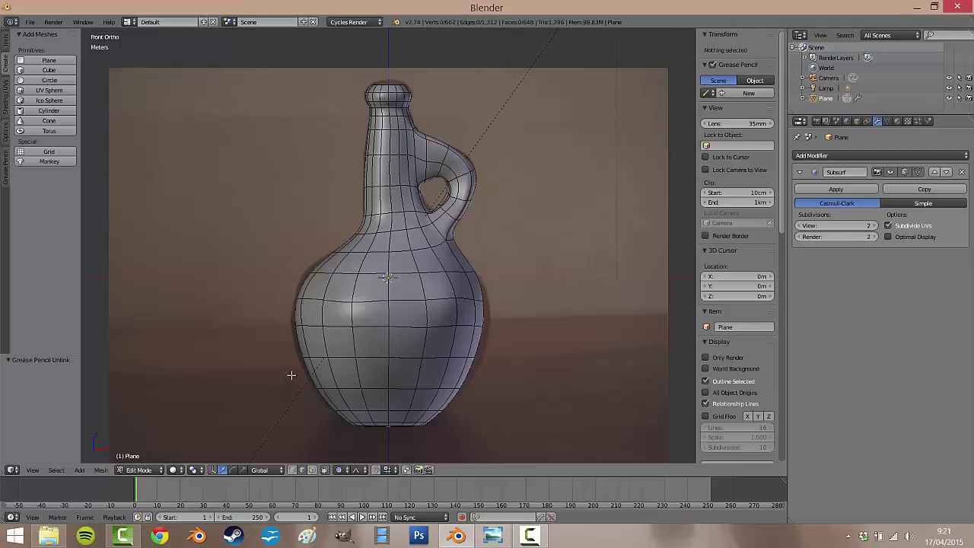
middle_drag(351, 161, 419, 266)
scroll(465, 144, up, 3)
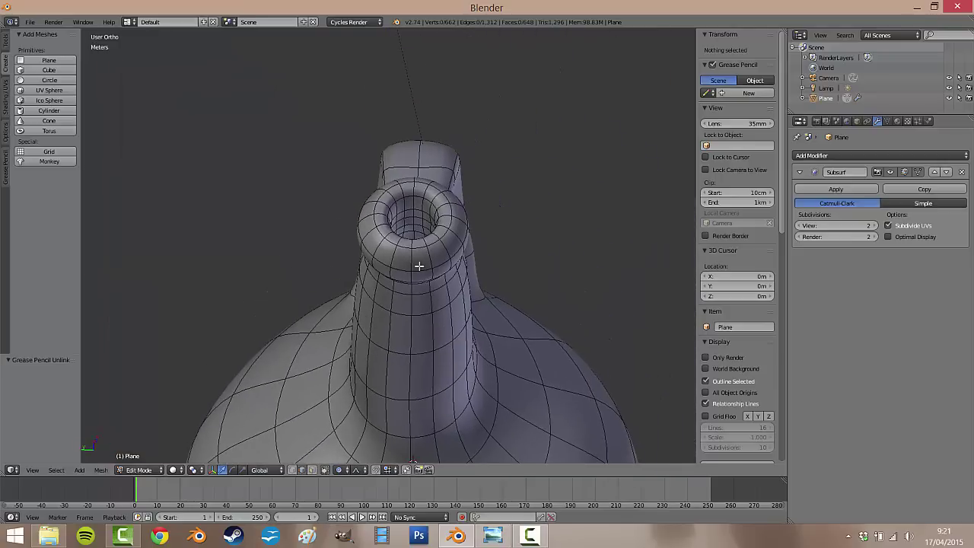
alt+right_click(414, 260)
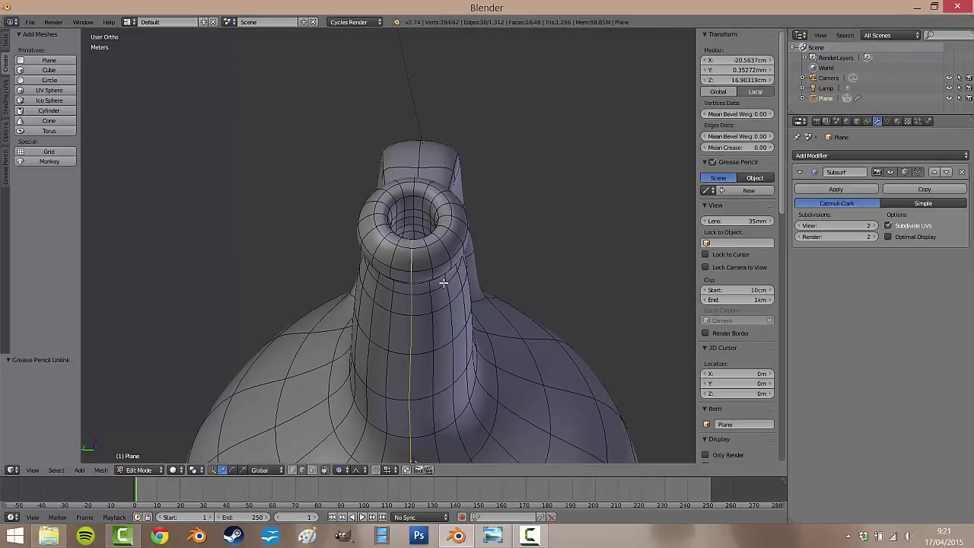
Examine in wireframe how far the selected edge loop runs around the jug's outside, base and interior
scroll(442, 278, down, 6)
middle_drag(442, 276, 348, 289)
scroll(347, 289, up, 6)
shift+middle_drag(309, 220, 418, 200)
key(z)
scroll(456, 220, down, 5)
scroll(435, 178, up, 2)
scroll(434, 185, down, 1)
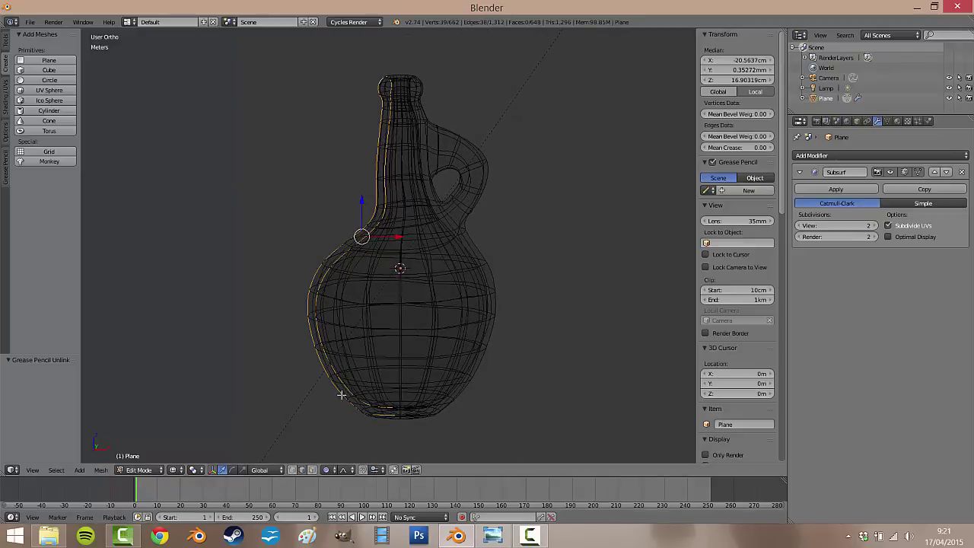
key(z)
scroll(339, 220, up, 3)
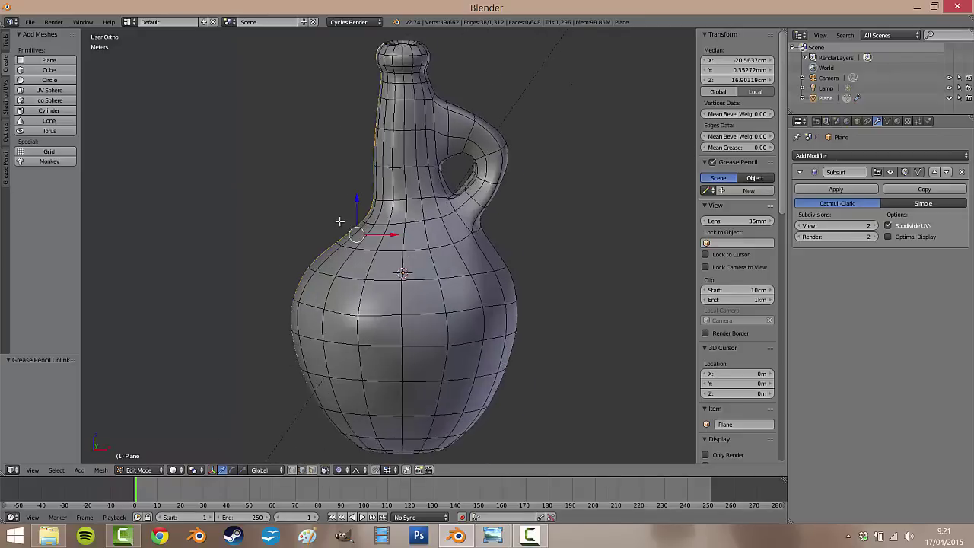
Mark the selected vertical edge loop opposite the handle as a seam
middle_drag(358, 234, 444, 285)
scroll(444, 285, down, 3)
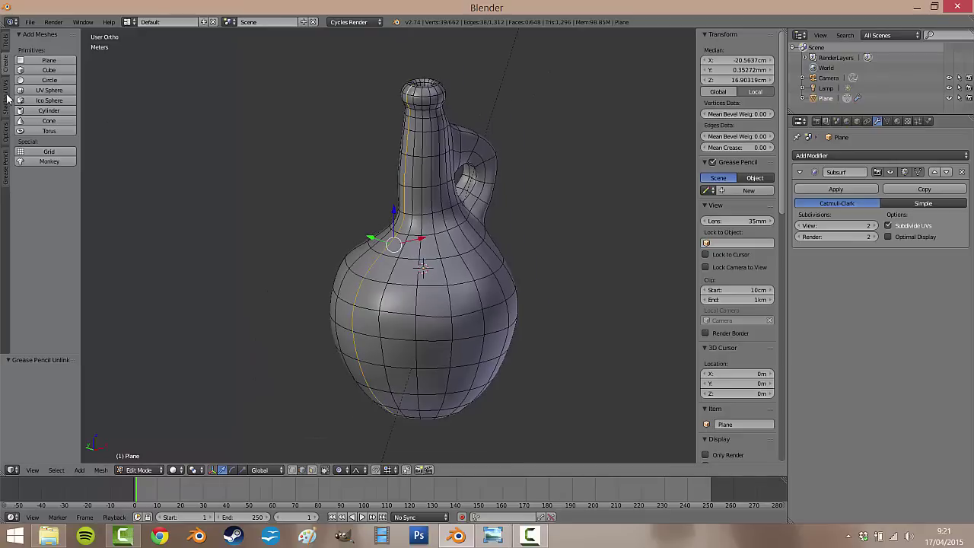
click(7, 95)
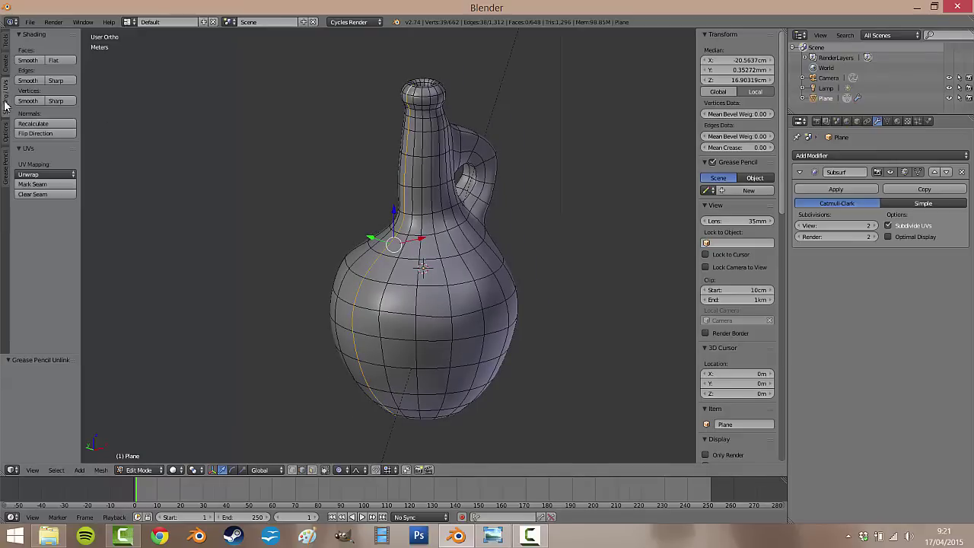
click(48, 188)
Mark the vertical edge loop through the handle's outer side as a seam and check both seams in wireframe
middle_drag(406, 197, 294, 212)
scroll(418, 212, up, 4)
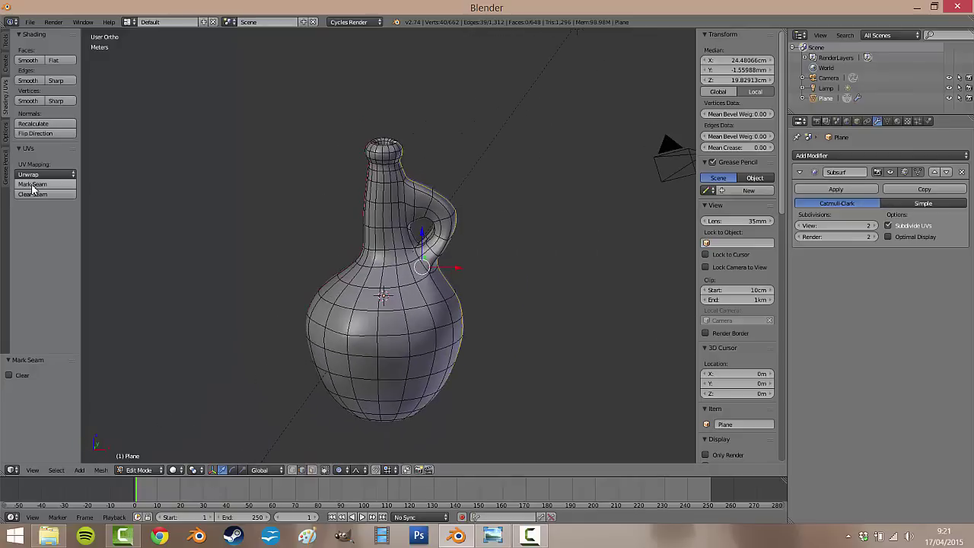
middle_drag(410, 223, 471, 254)
key(z)
key(a)
scroll(472, 259, up, 3)
scroll(498, 276, down, 2)
scroll(486, 271, down, 1)
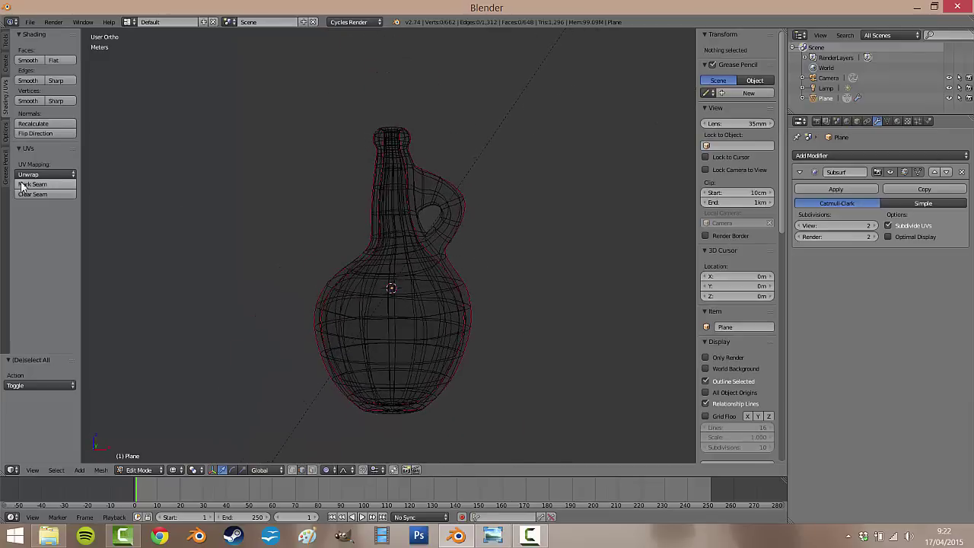
Mark the edge loop around the inside of the handle opening as a seam and clear the selection
key(z)
scroll(472, 225, up, 7)
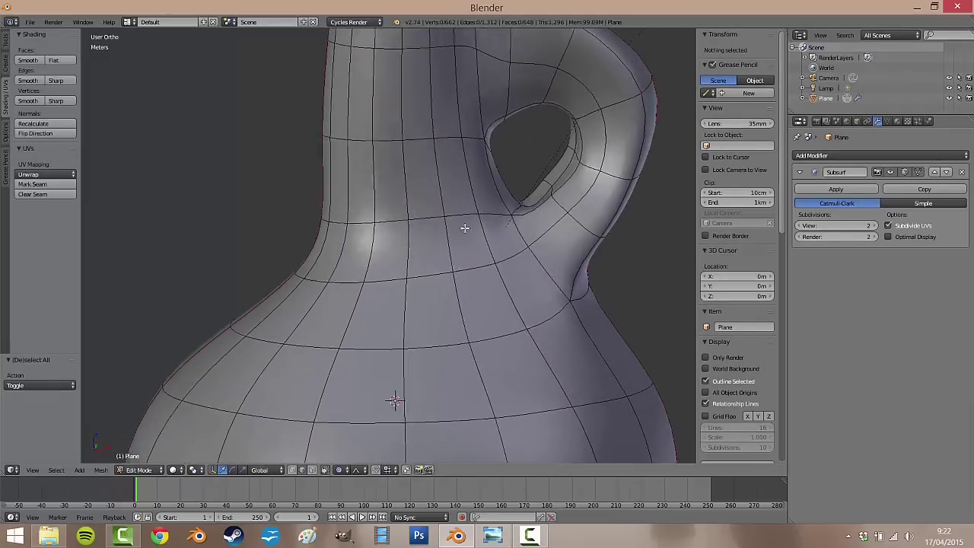
mouse_move(465, 229)
shift+middle_down()
mouse_move(355, 307)
mouse_move(274, 281)
shift+middle_up()
shift+middle_drag(133, 211, 417, 188)
scroll(366, 264, up, 3)
alt+right_click(358, 277)
scroll(363, 263, down, 5)
click(34, 184)
scroll(539, 251, down, 2)
key(a)
Mark the ring of edges where the handle's upper end joins the neck as a seam
scroll(416, 188, up, 5)
scroll(409, 189, down, 1)
right_click(399, 202)
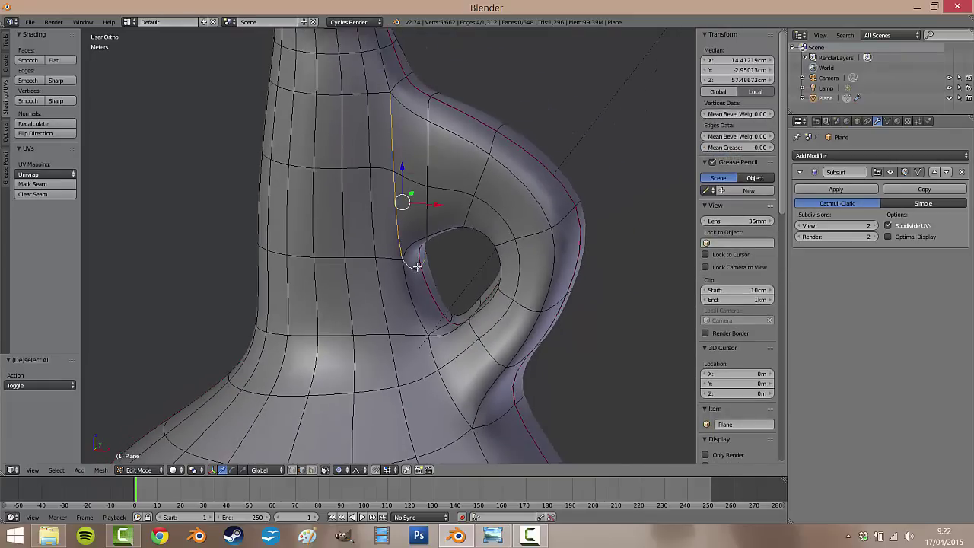
middle_drag(417, 266, 375, 224)
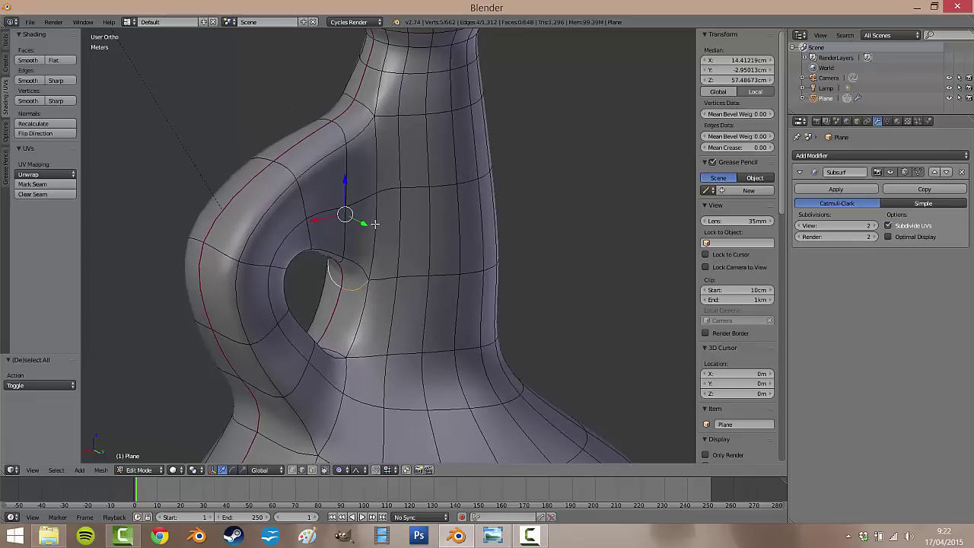
middle_drag(322, 40, 377, 94)
alt+right_click(345, 129)
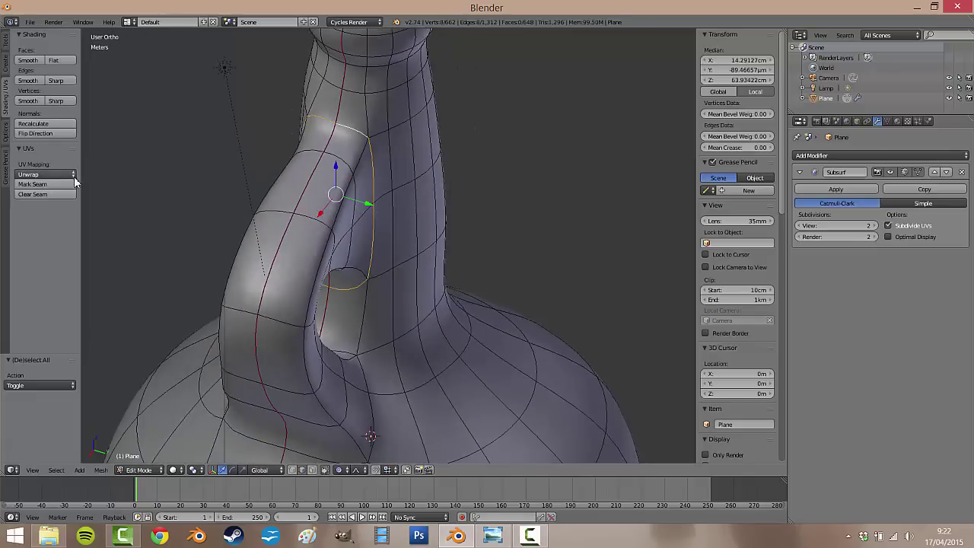
click(46, 184)
Mark the ring of edges where the handle's lower end joins the shoulder as a seam, leaving nothing selected
shift+middle_drag(335, 192, 392, 76)
right_click(419, 250)
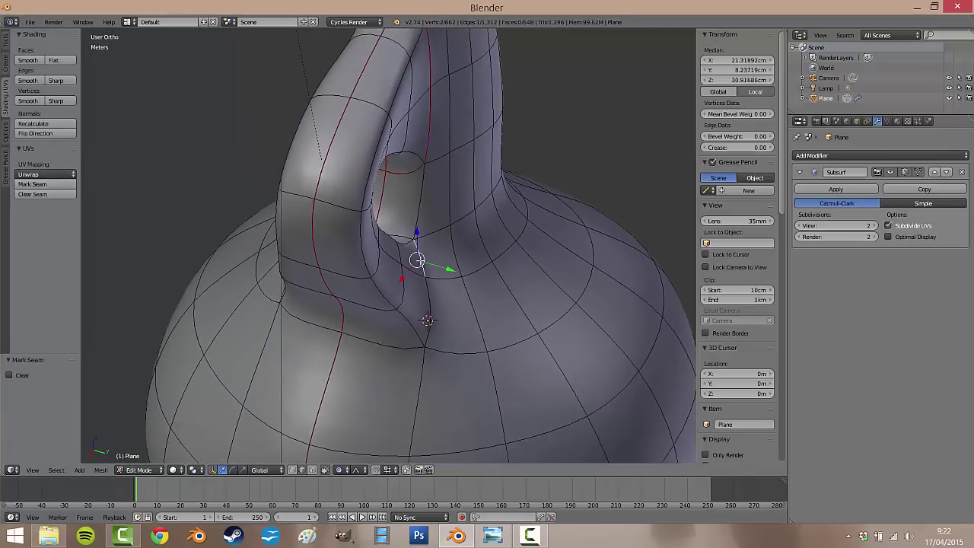
shift+right_click(425, 303)
middle_drag(369, 337, 344, 355)
alt+right_click(344, 347)
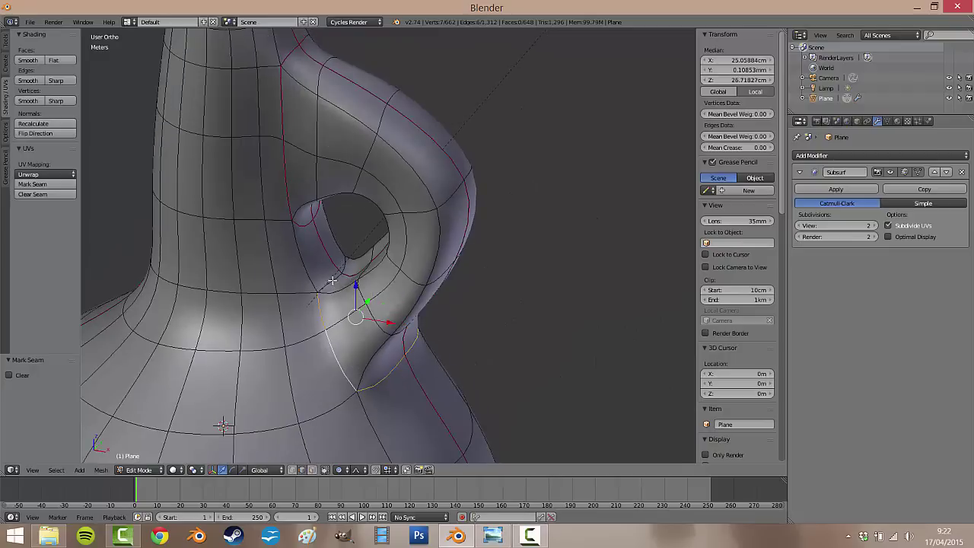
scroll(94, 219, down, 3)
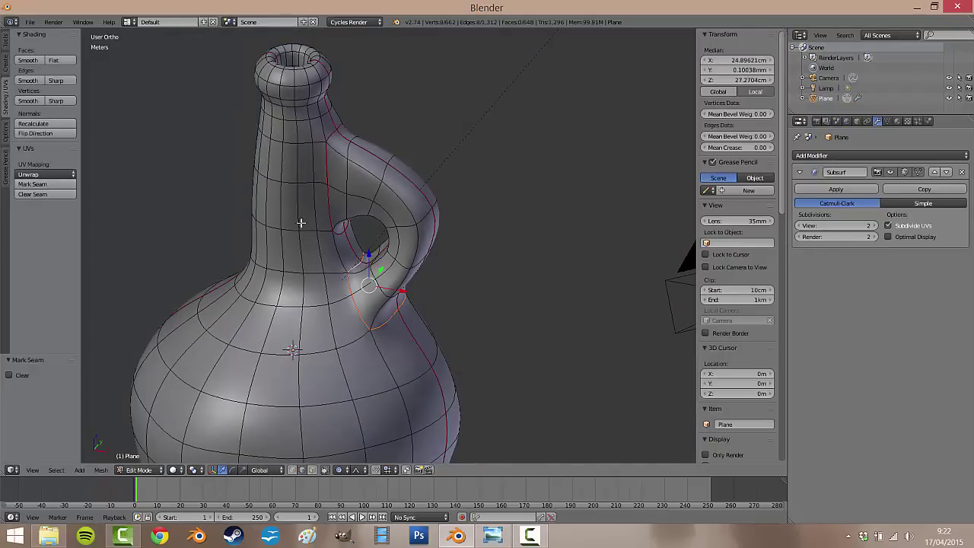
key(a)
Check the seam layout on the body and around the handle joints in wireframe
middle_drag(497, 276, 439, 256)
scroll(440, 257, down, 1)
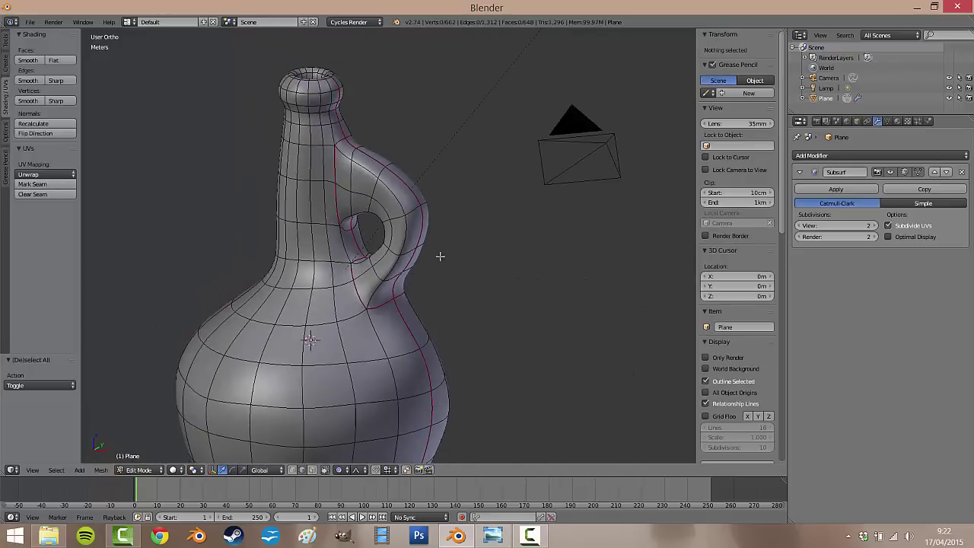
key(z)
scroll(377, 274, down, 2)
middle_drag(368, 276, 104, 398)
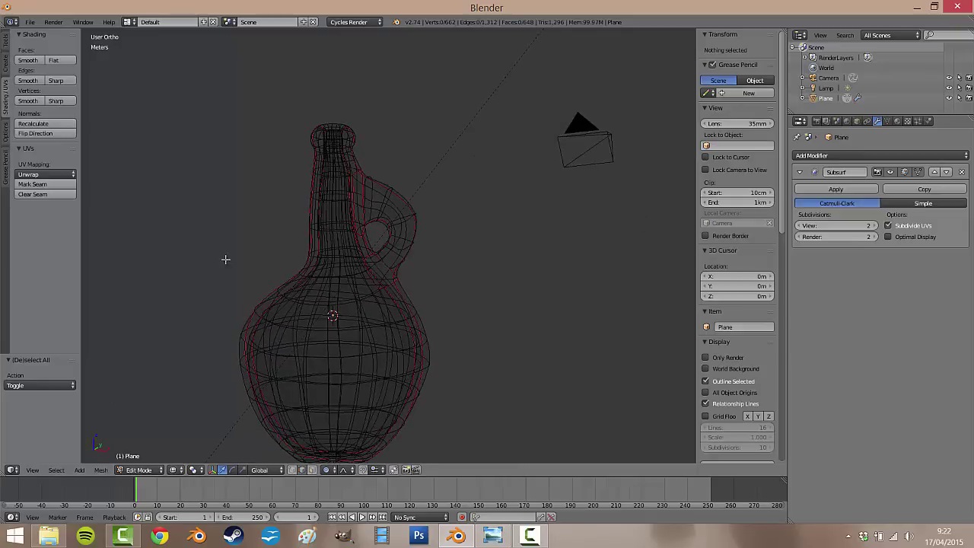
key(z)
Mark the edge loop around the inner rim of the jug's mouth as a seam and clear the selection
mouse_move(411, 233)
middle_down()
mouse_move(446, 207)
mouse_move(431, 191)
mouse_move(396, 196)
middle_up()
shift+middle_drag(412, 140, 414, 211)
middle_drag(414, 211, 411, 301)
scroll(399, 182, up, 8)
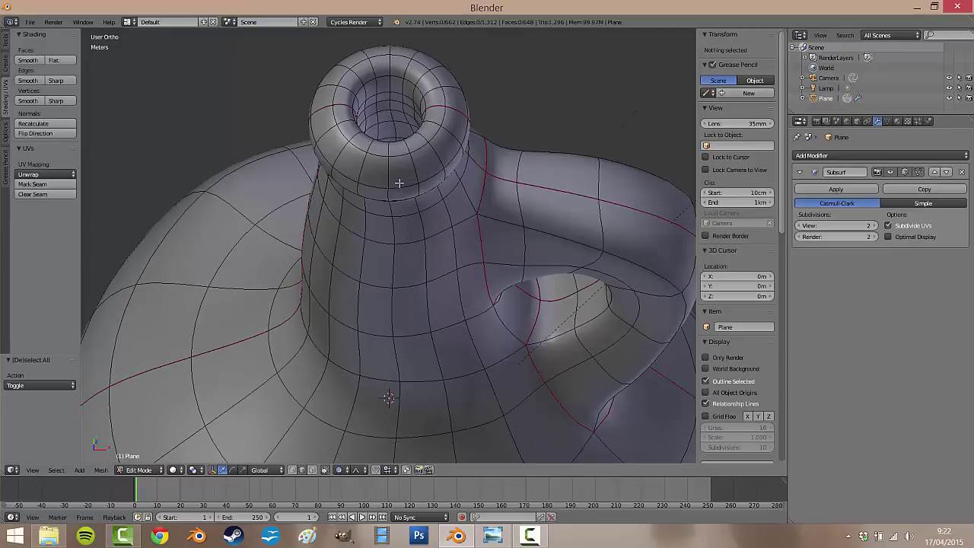
shift+middle_drag(399, 183, 411, 287)
scroll(394, 235, up, 3)
middle_drag(402, 222, 370, 219)
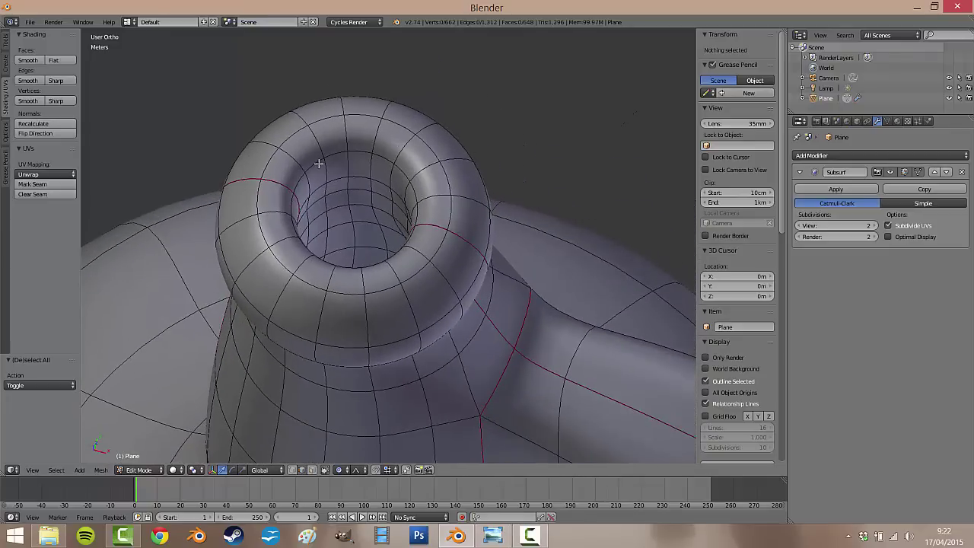
alt+right_click(318, 163)
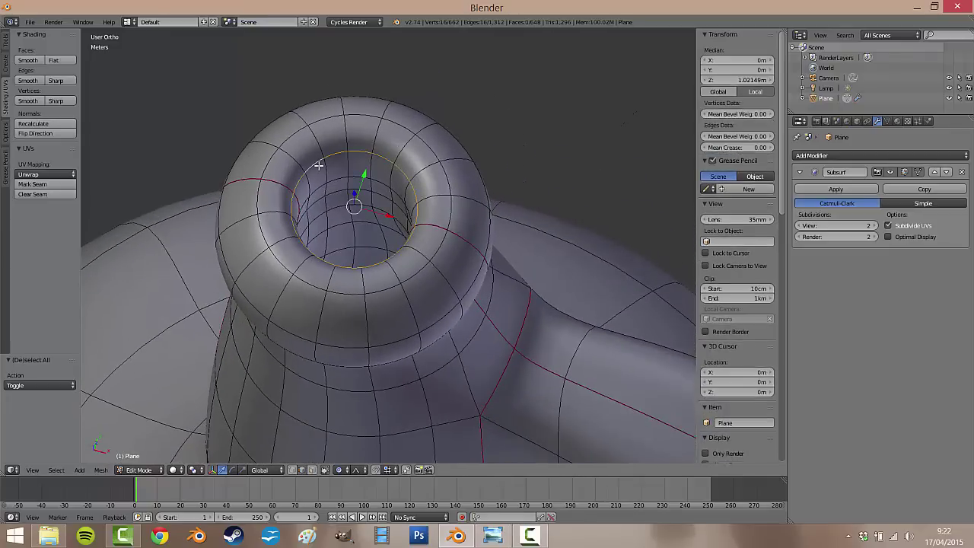
click(42, 185)
key(a)
scroll(338, 175, down, 4)
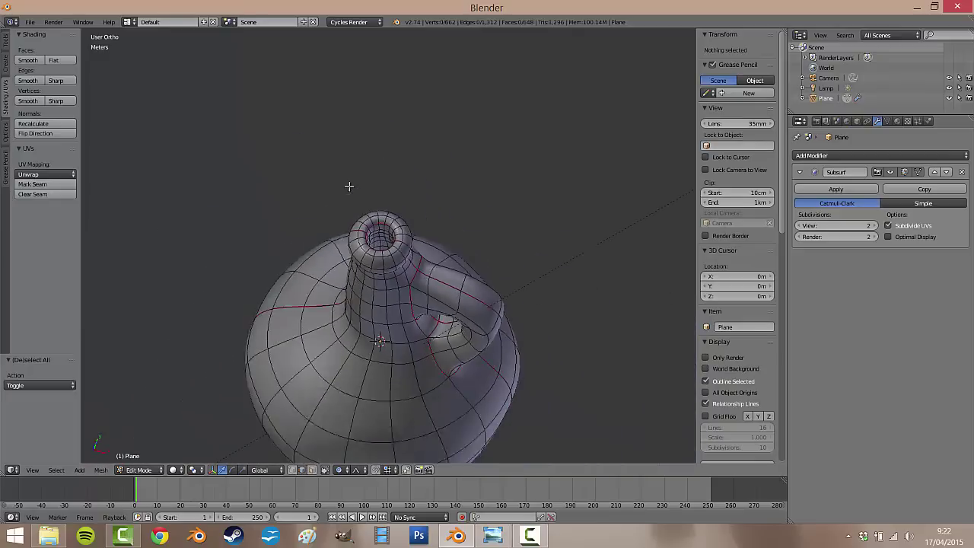
Set the mesh selection to faces and view the whole jug
middle_drag(380, 237, 344, 68)
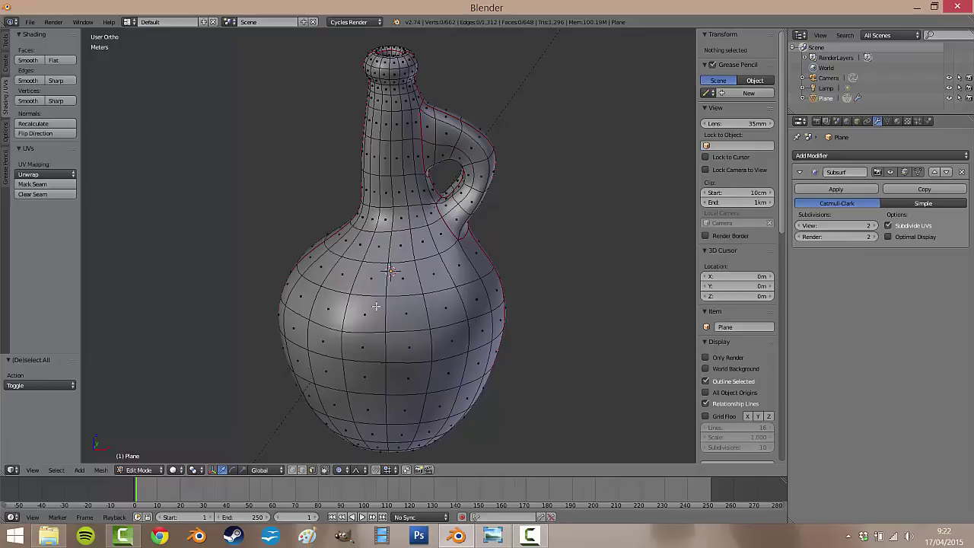
middle_drag(365, 303, 386, 101)
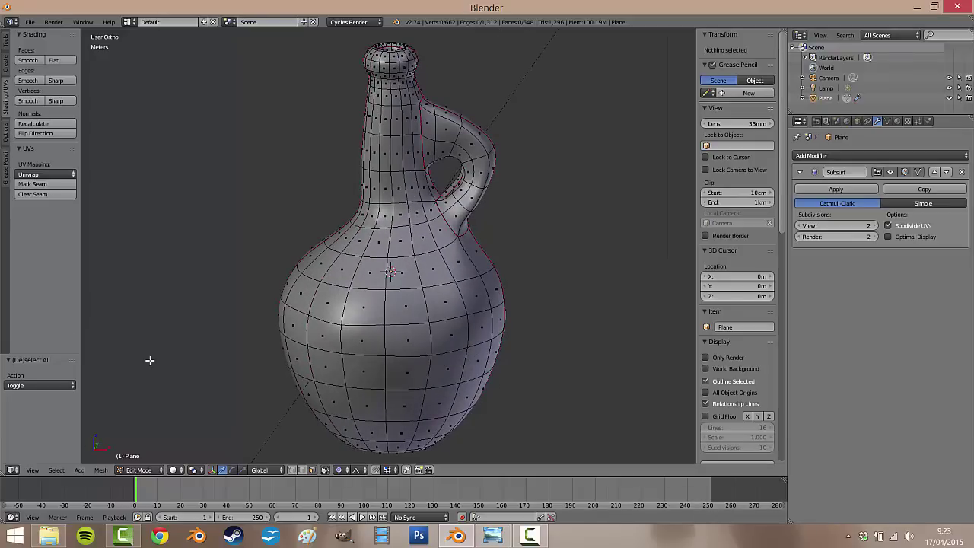
click(530, 536)
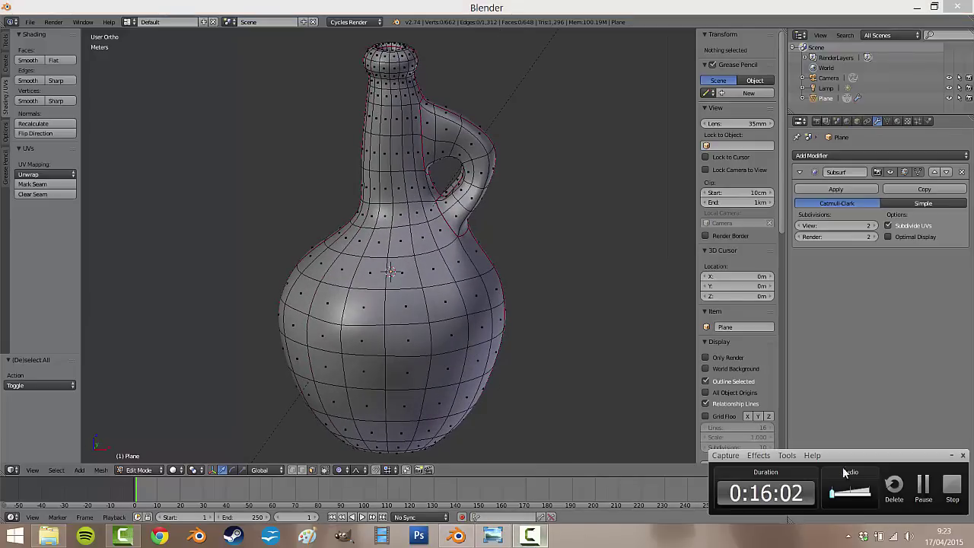
click(566, 5)
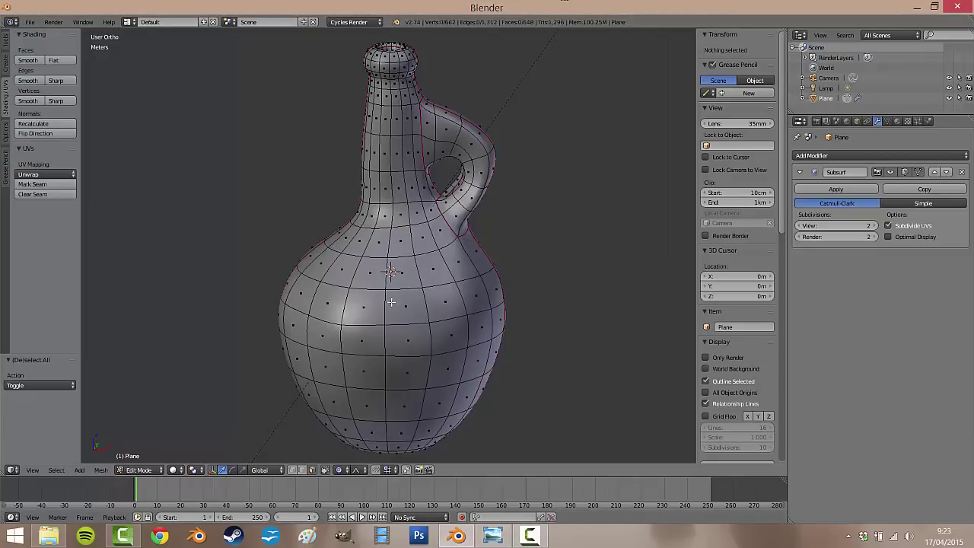
Select the linked faces of the body's front half within the seams, and replace them with the handle's front half
key(l)
middle_drag(362, 248, 476, 245)
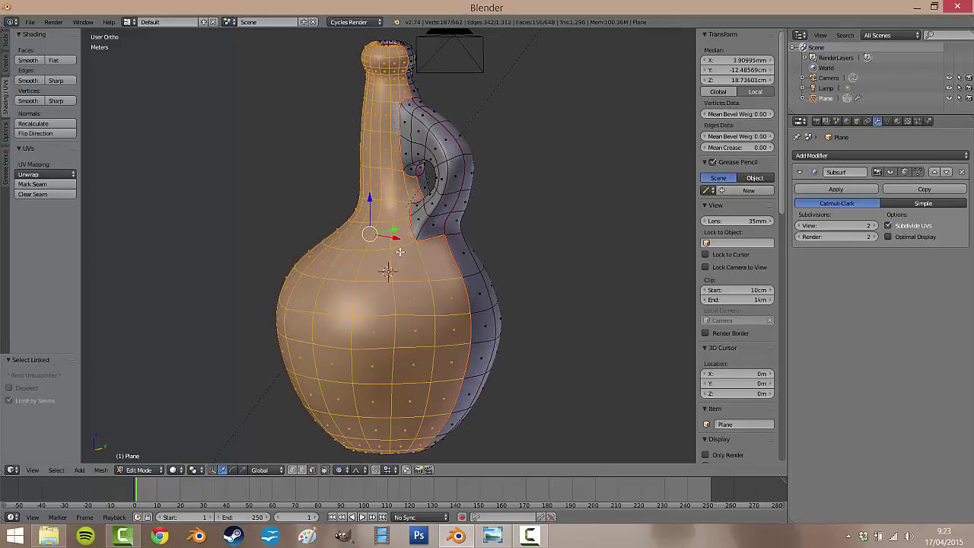
key(a)
key(l)
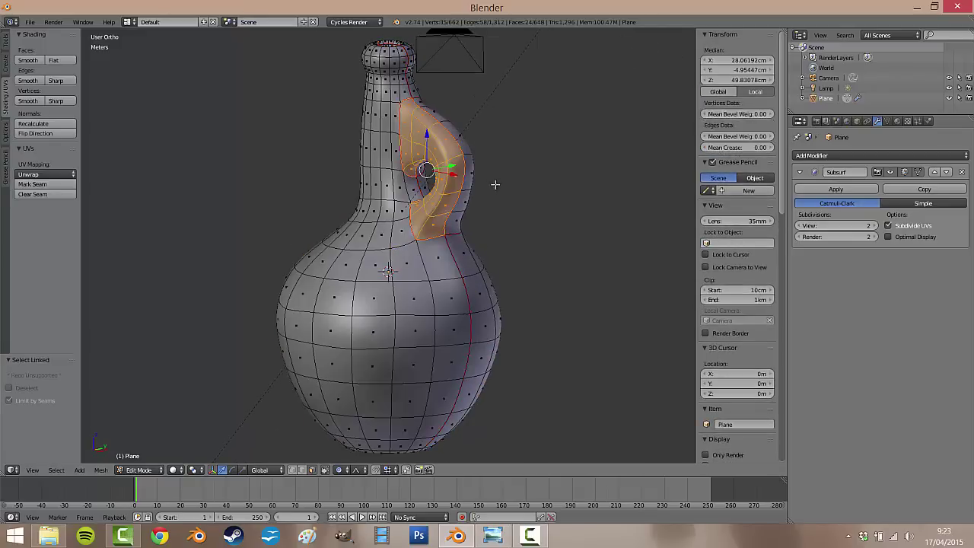
Check the seam boundaries by selecting the linked faces of the handle's other half and of the body half on that side, clearing each selection
middle_drag(495, 185, 398, 207)
key(a)
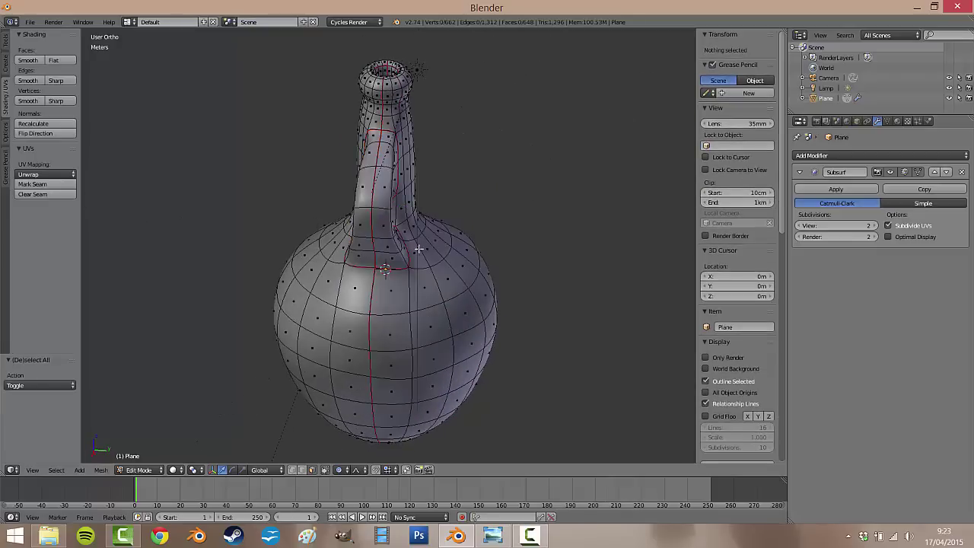
middle_drag(418, 249, 315, 179)
key(l)
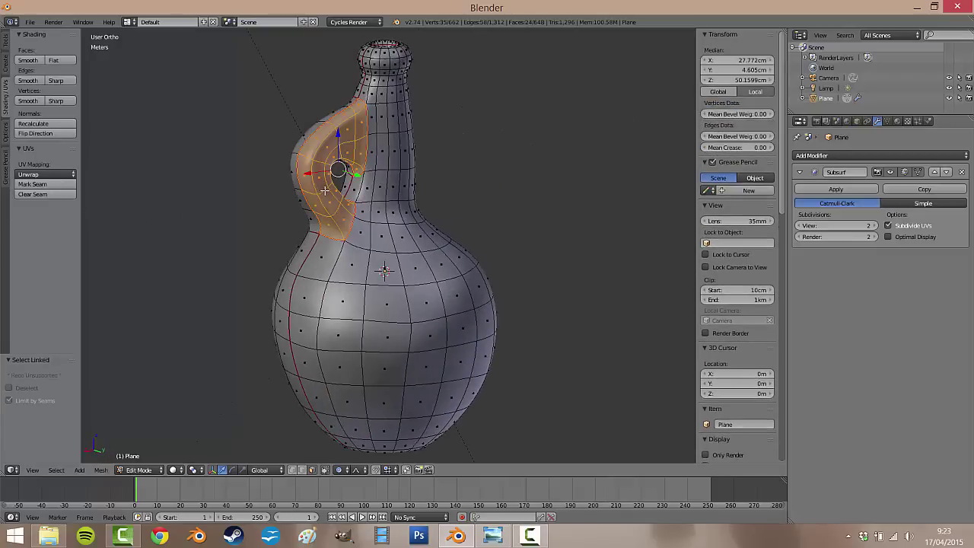
key(a)
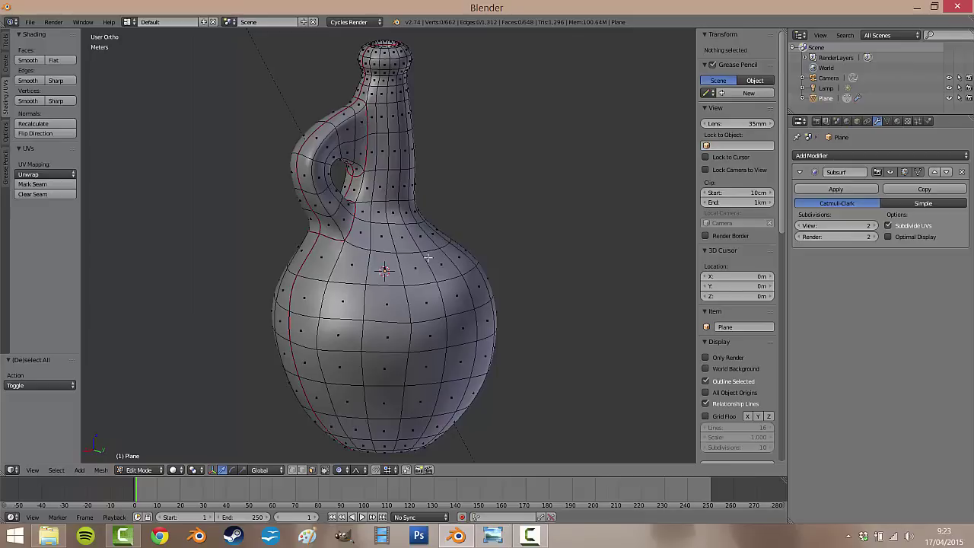
key(l)
middle_drag(350, 292, 337, 164)
key(a)
Check the seam boundaries around and inside the jug's mouth by selecting linked faces there, clearing each selection
scroll(407, 157, up, 5)
key(l)
key(a)
scroll(297, 167, down, 3)
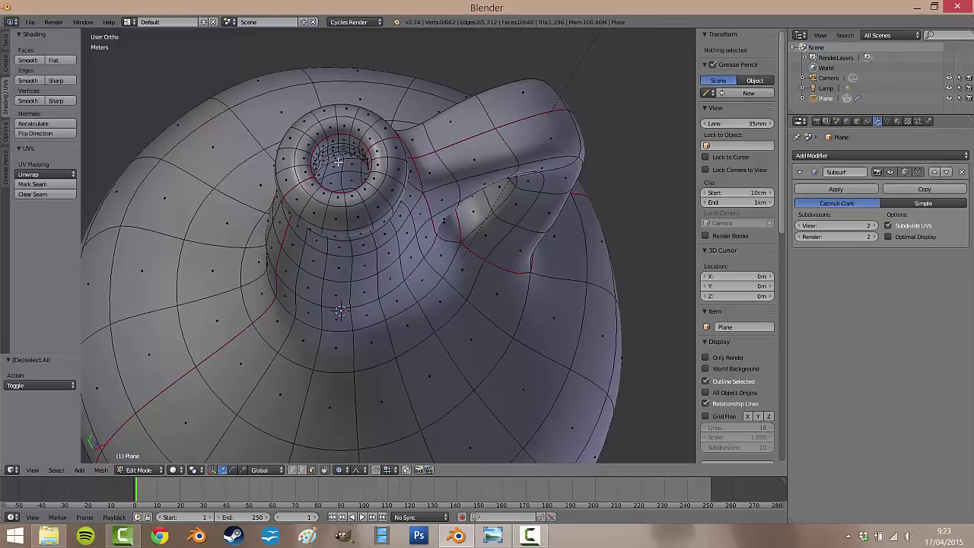
key(l)
scroll(343, 177, down, 5)
middle_drag(498, 96, 396, 259)
key(a)
Select the edge loop around the hole in the jug's inner bottom in wireframe and close it with Grid Fill
scroll(396, 259, up, 5)
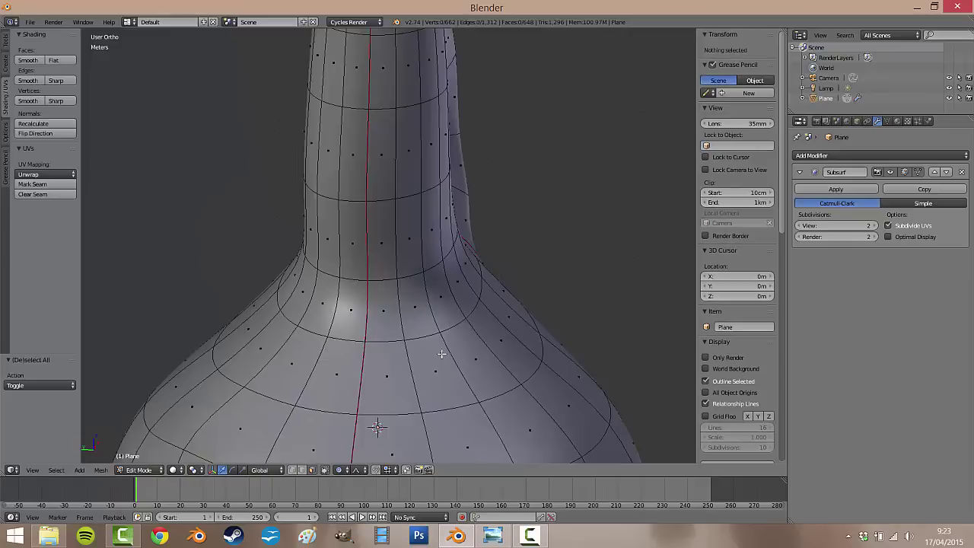
middle_drag(376, 424, 407, 226)
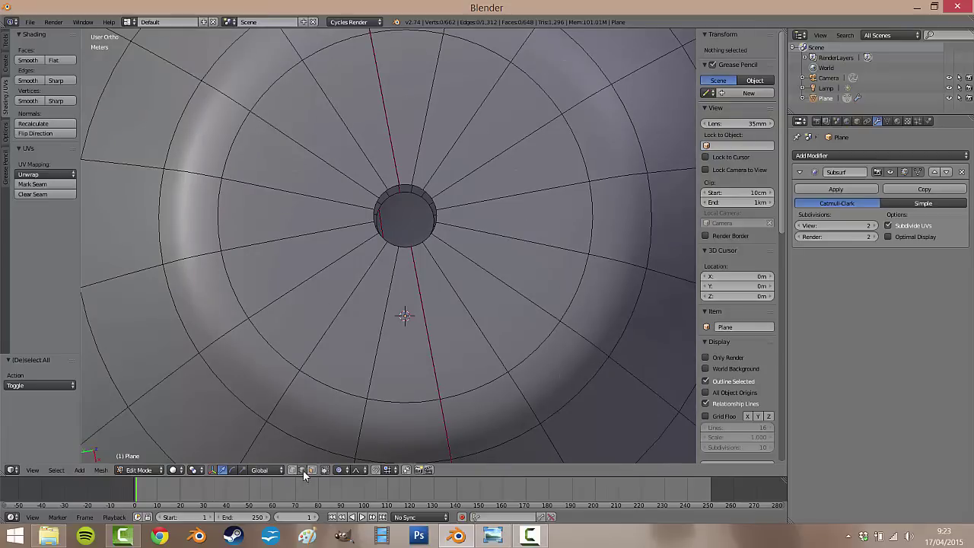
alt+right_click(417, 194)
scroll(418, 218, up, 2)
middle_drag(418, 221, 418, 285)
key(z)
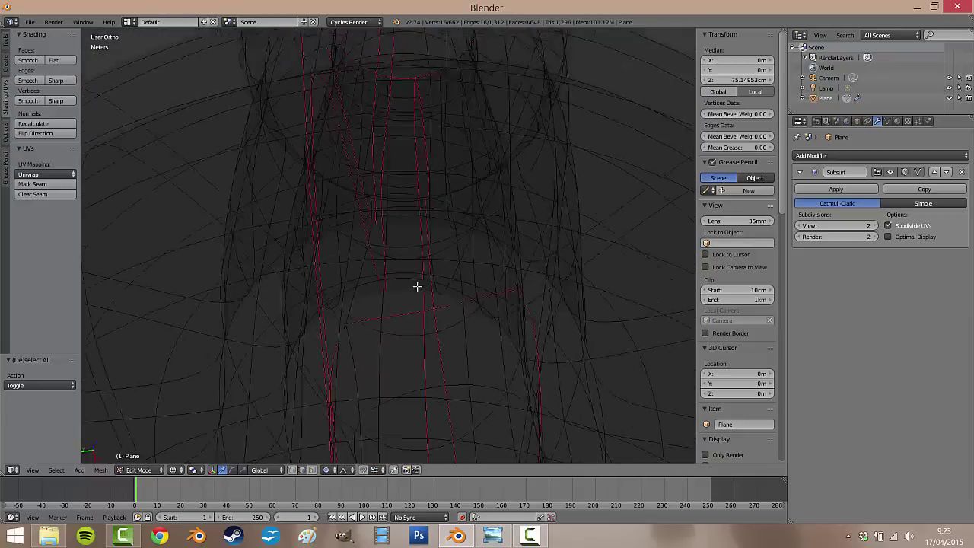
scroll(418, 285, down, 8)
middle_drag(454, 257, 437, 304)
scroll(447, 337, up, 2)
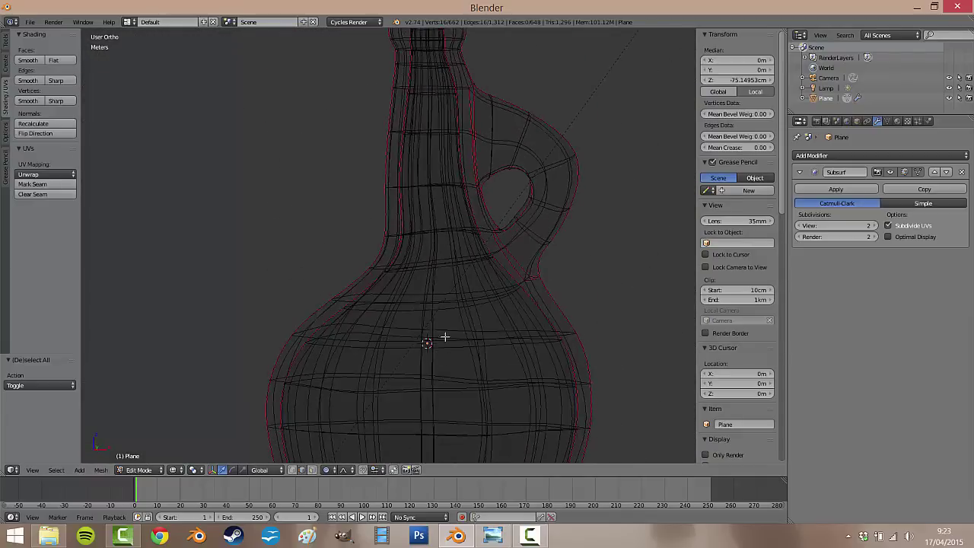
shift+middle_drag(446, 337, 529, 333)
scroll(428, 161, up, 5)
scroll(429, 161, down, 3)
shift+middle_drag(379, 251, 378, 248)
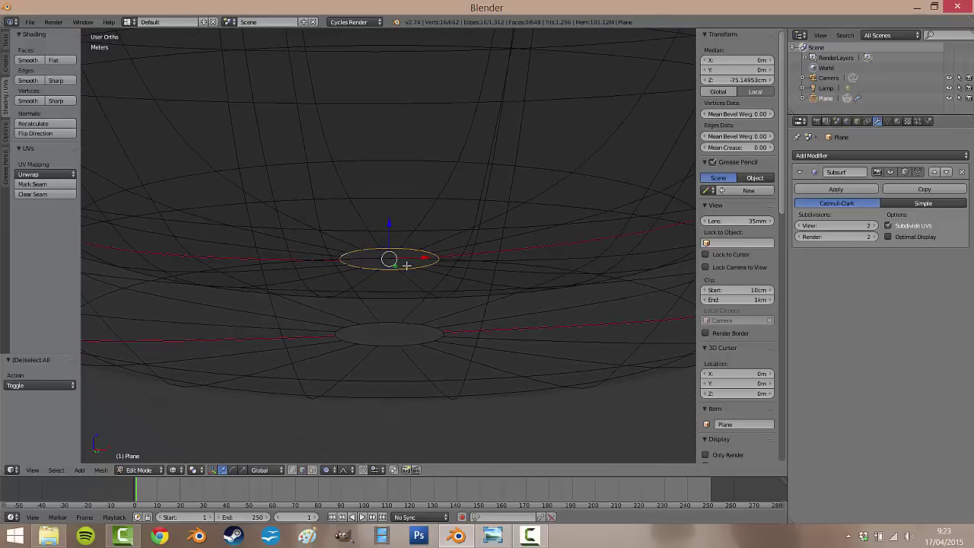
click(101, 471)
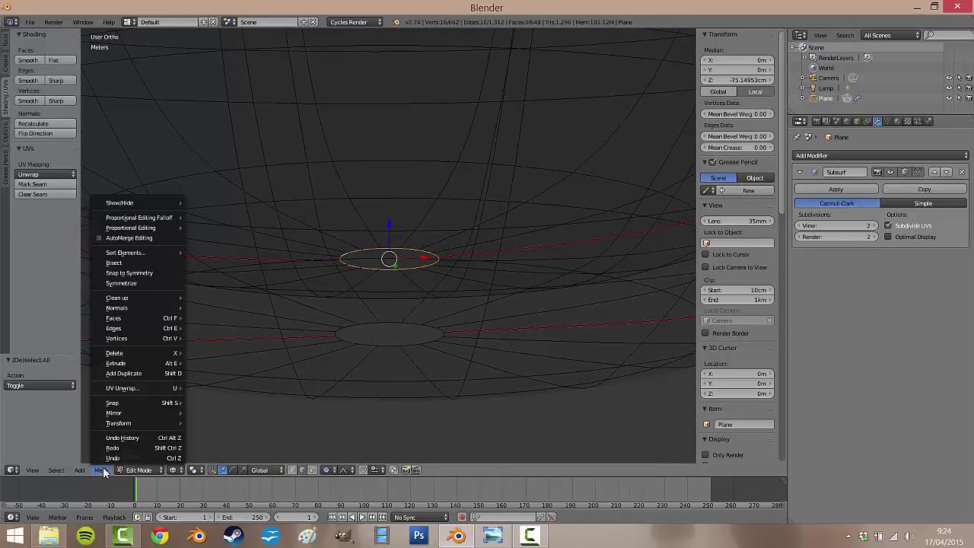
click(101, 471)
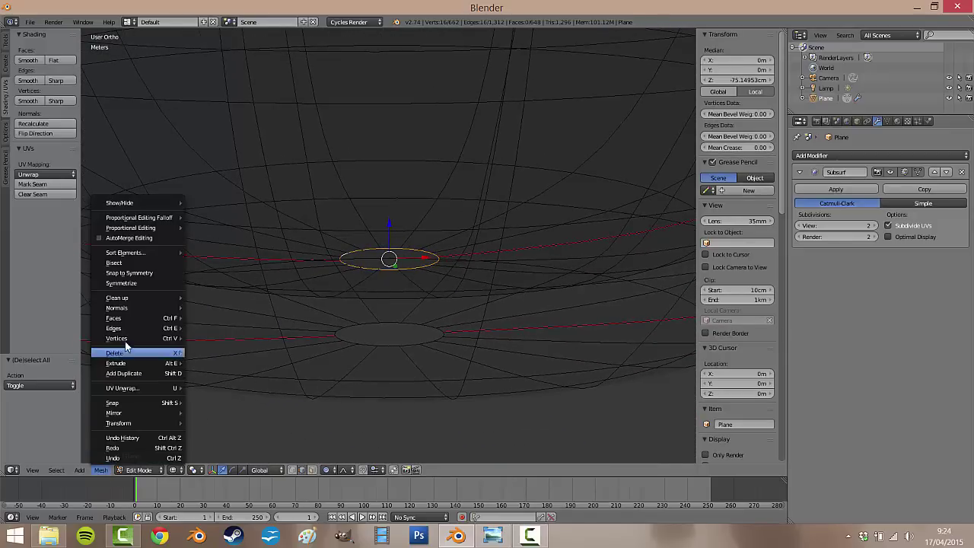
mouse_move(134, 320)
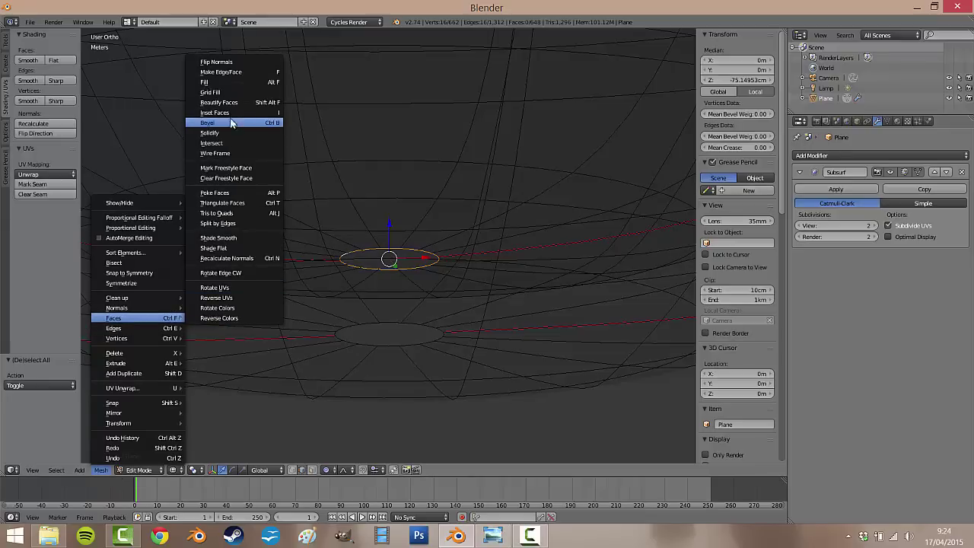
click(223, 93)
middle_drag(360, 231, 375, 247)
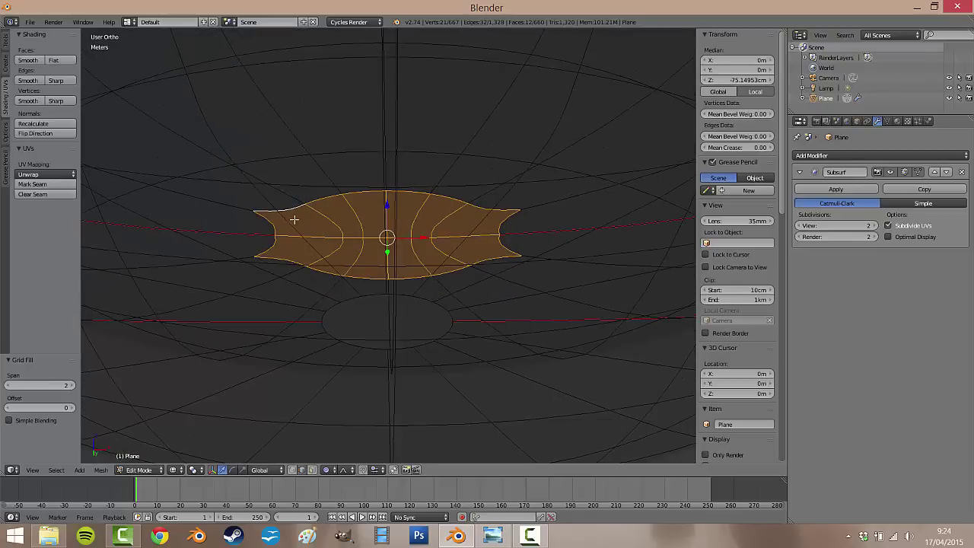
Mark the row of edges across the middle of the inner bottom fill as a seam joining the existing seams, and clear the selection
click(303, 471)
right_click(317, 244)
mouse_move(388, 247)
middle_down()
mouse_move(392, 261)
mouse_move(378, 252)
middle_up()
shift+right_click(355, 243)
shift+right_click(374, 242)
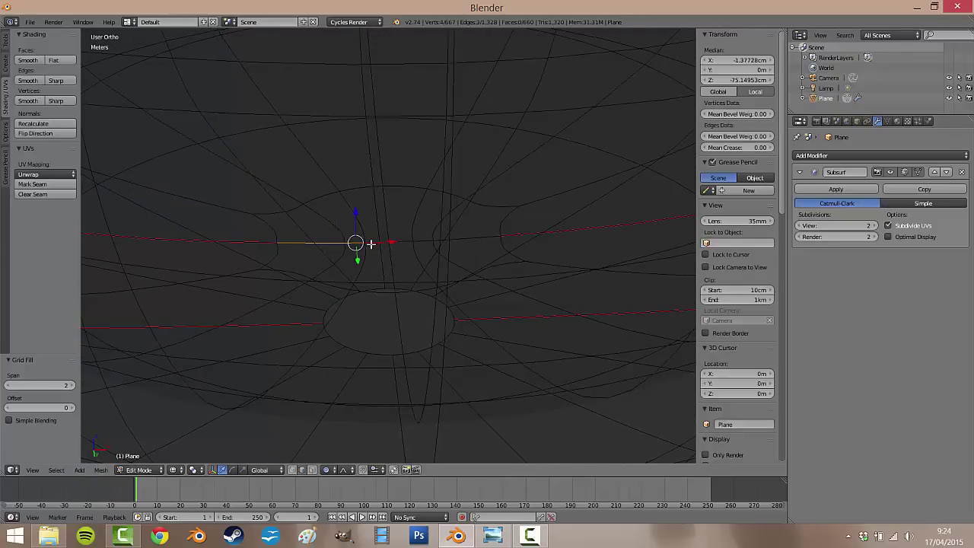
shift+right_click(405, 242)
shift+right_click(418, 242)
shift+right_click(450, 243)
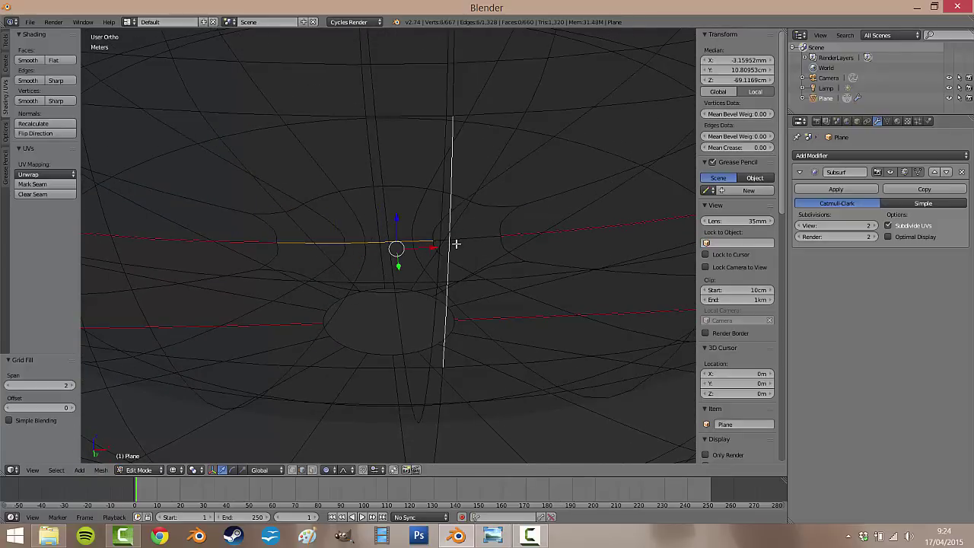
key(ctrl+z)
shift+right_click(471, 240)
middle_drag(470, 241, 437, 251)
click(40, 186)
key(a)
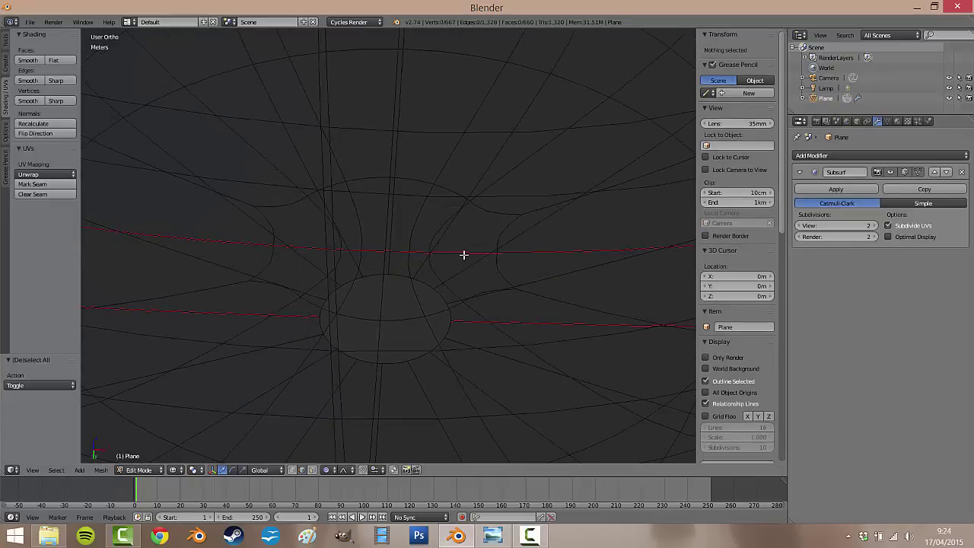
Return to solid shading, close the hole in the jug's outer base with Grid Fill along its edge loop, and clear the selection
key(Tab)
key(Tab)
middle_drag(358, 269, 355, 304)
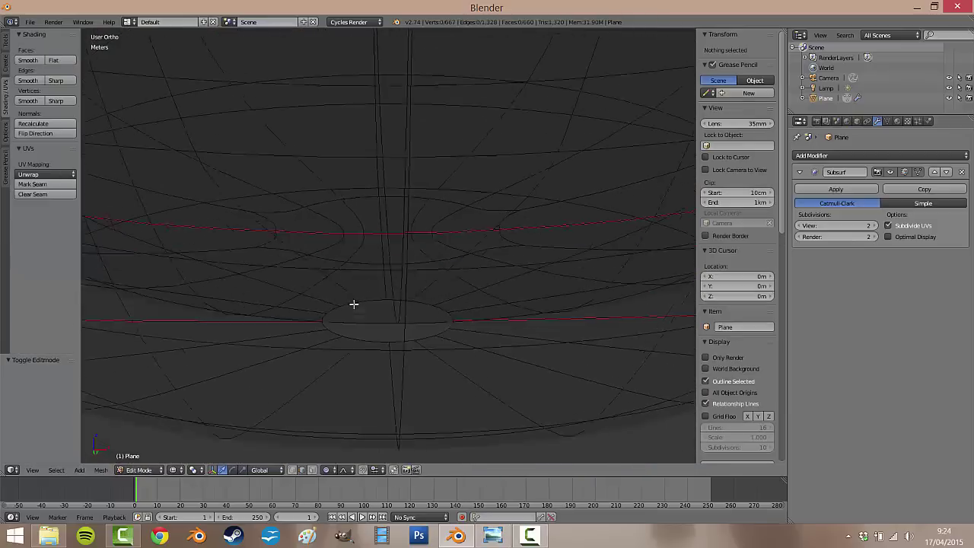
scroll(361, 288, down, 9)
middle_drag(394, 242, 370, 328)
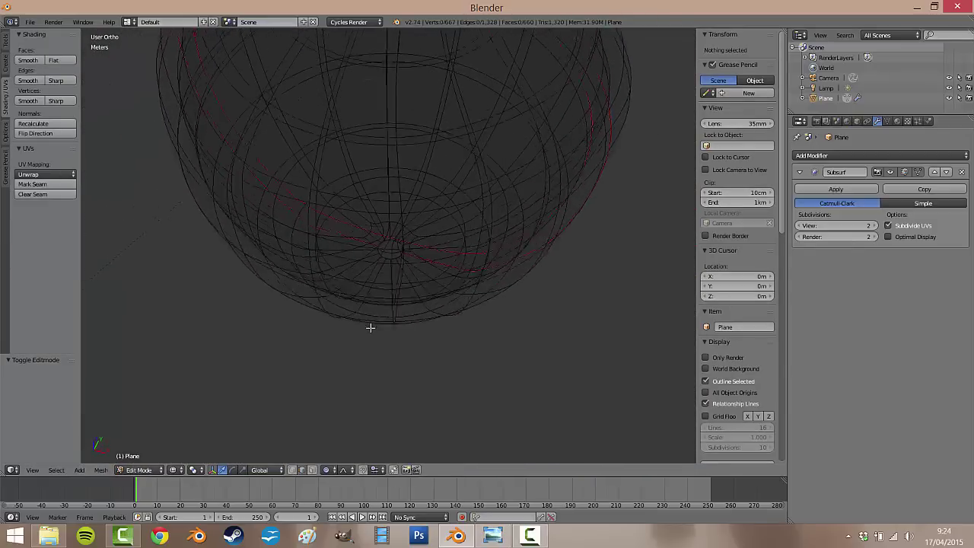
scroll(391, 227, up, 5)
middle_drag(418, 249, 434, 208)
key(z)
scroll(425, 237, up, 3)
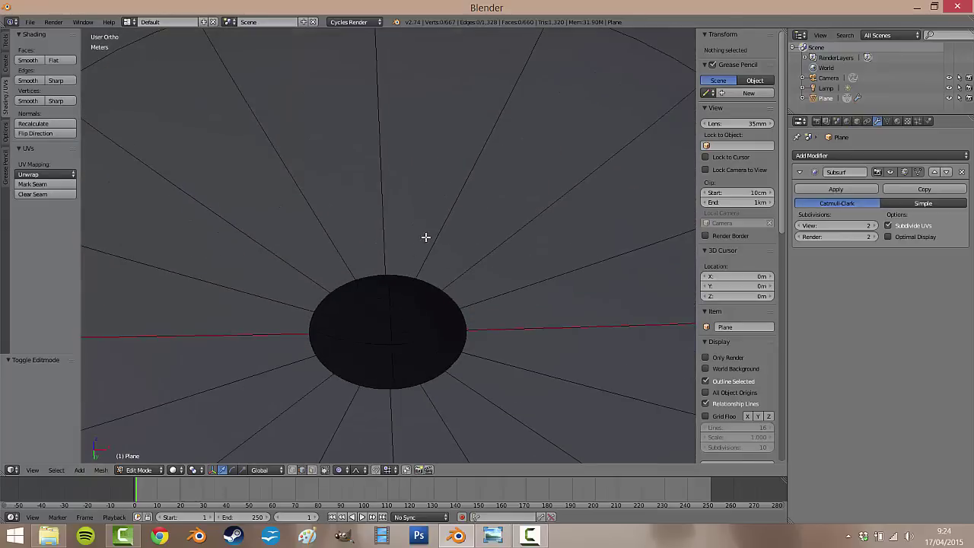
alt+right_click(401, 277)
scroll(392, 286, down, 3)
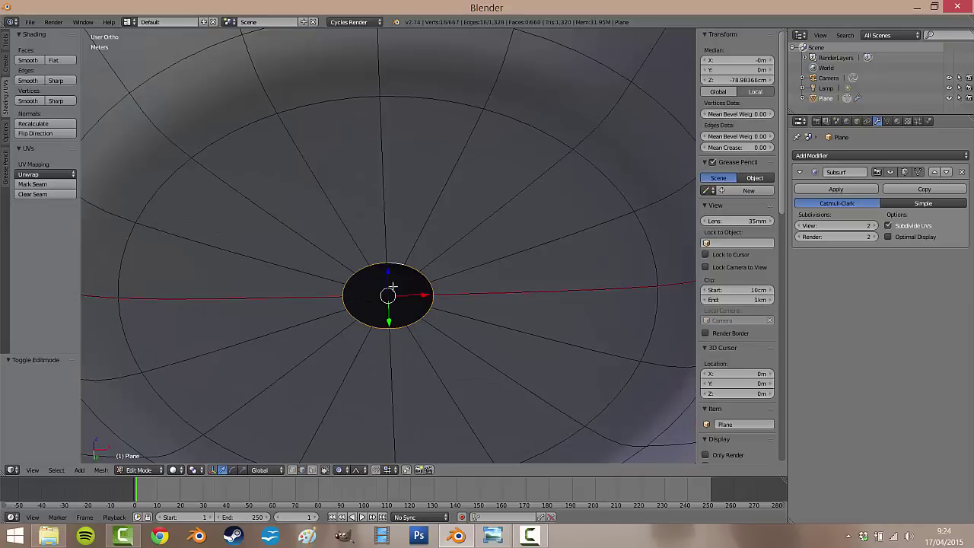
click(101, 470)
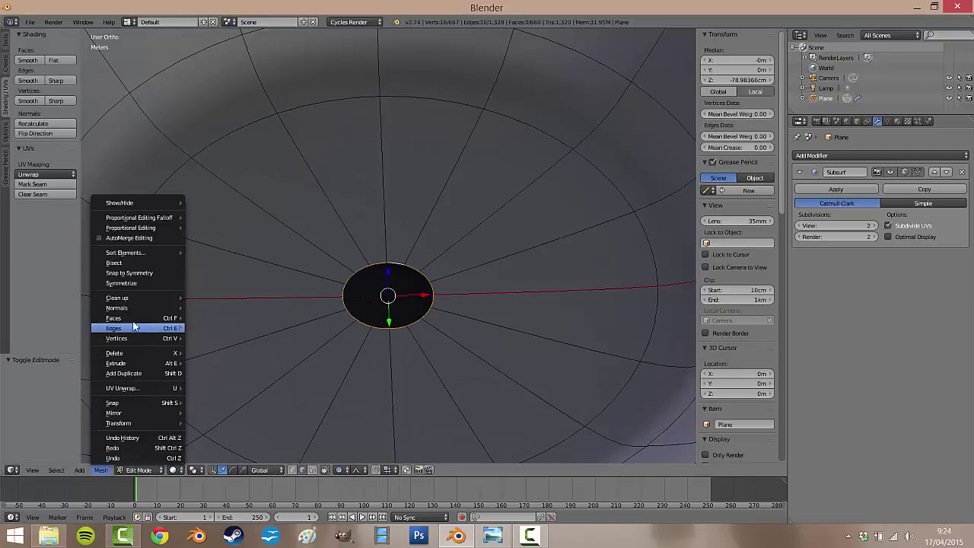
mouse_move(122, 317)
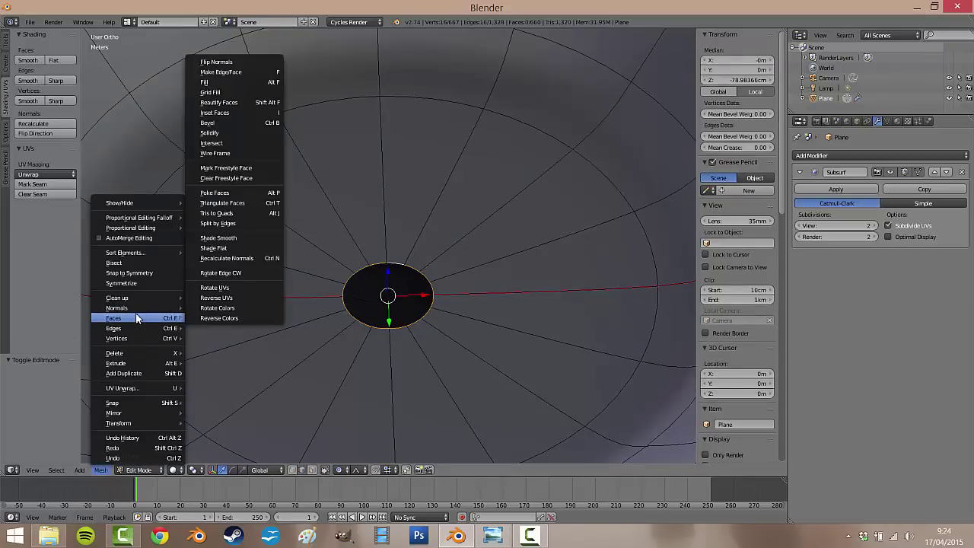
click(221, 93)
middle_drag(369, 280, 266, 248)
key(a)
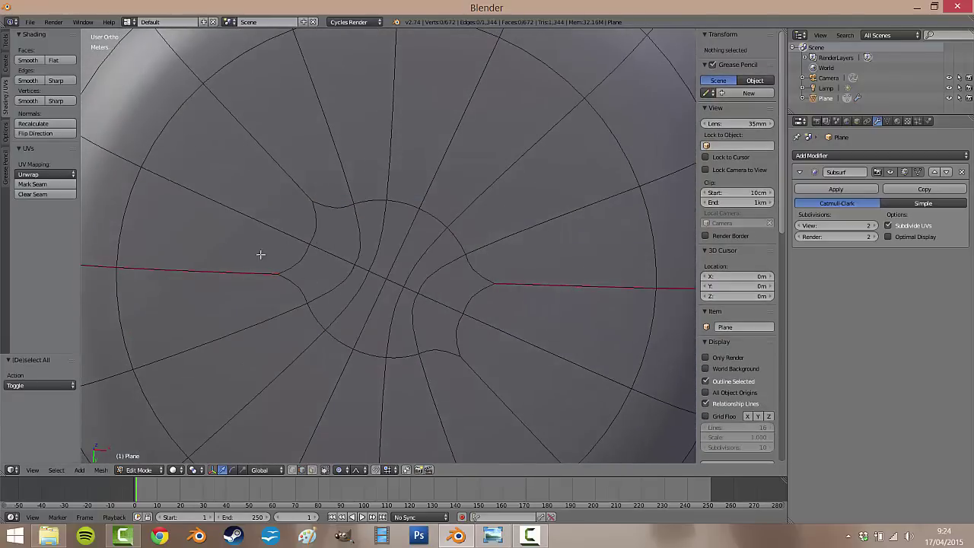
Mark the edge path across the outer base fill as a seam connecting the two existing seam ends, and clear the selection
right_click(305, 263)
shift+right_click(334, 257)
shift+right_click(367, 272)
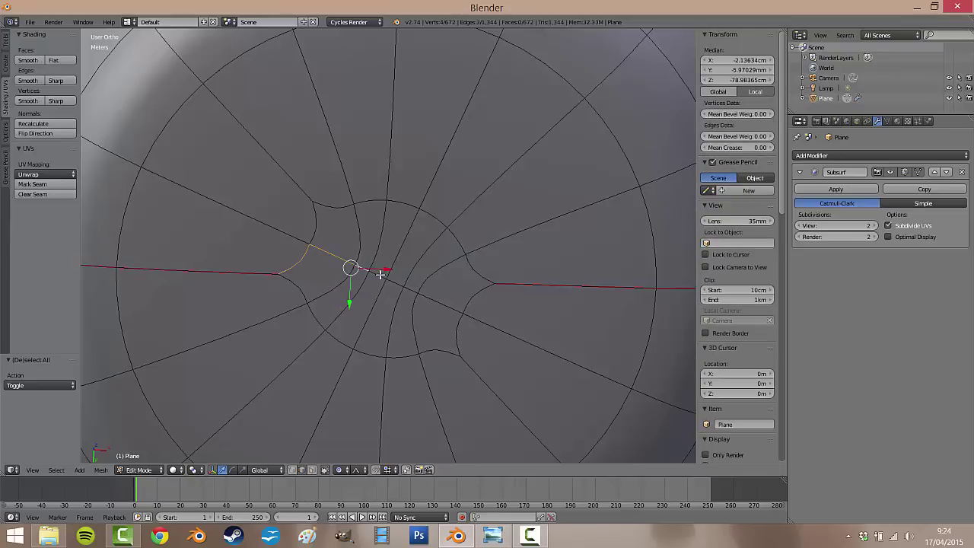
shift+right_click(381, 276)
shift+right_click(391, 282)
shift+right_click(409, 289)
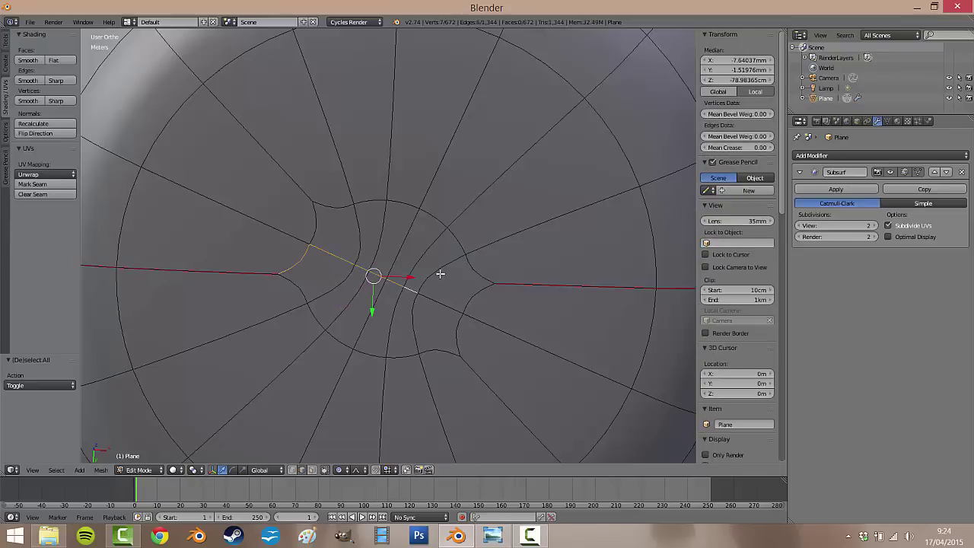
shift+right_click(450, 309)
shift+right_click(477, 300)
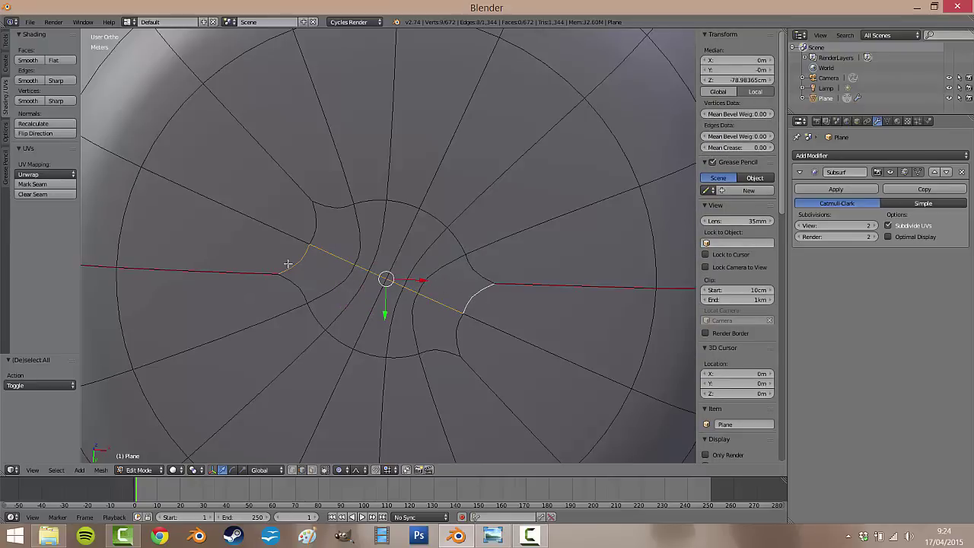
click(33, 185)
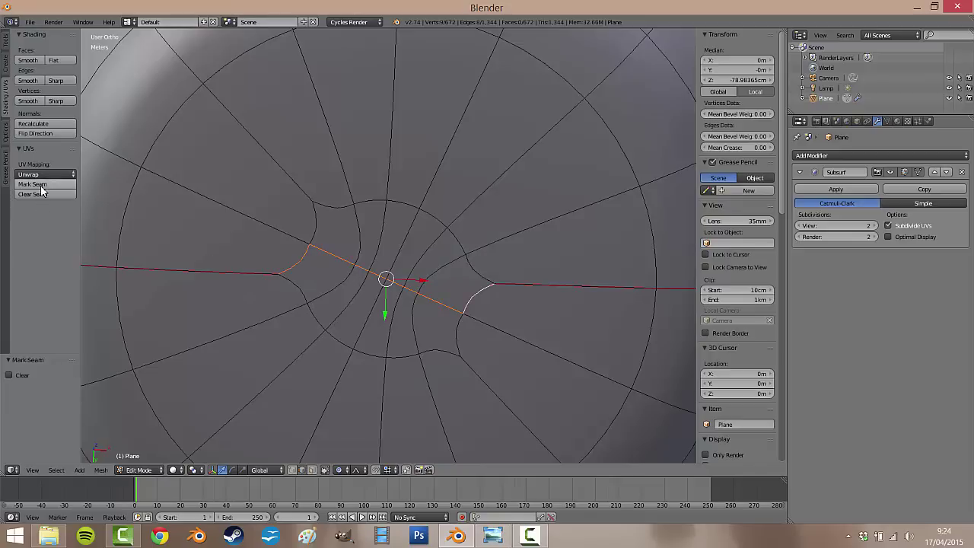
key(a)
Inspect the filled base and the whole jug in object and edit mode, using both solid and wireframe shading
scroll(467, 203, down, 3)
mouse_move(442, 193)
middle_down()
mouse_move(420, 246)
mouse_move(413, 174)
mouse_move(414, 313)
mouse_move(370, 306)
mouse_move(426, 248)
mouse_move(425, 227)
mouse_move(442, 218)
mouse_move(448, 294)
mouse_move(438, 285)
mouse_move(443, 271)
mouse_move(411, 251)
mouse_move(599, 83)
mouse_move(403, 148)
mouse_move(388, 272)
mouse_move(403, 270)
middle_up()
key(Tab)
key(Tab)
key(z)
key(Tab)
scroll(437, 217, down, 6)
scroll(436, 288, up, 3)
key(z)
scroll(439, 289, down, 2)
key(Tab)
middle_drag(459, 214, 426, 228)
scroll(423, 236, up, 1)
scroll(419, 259, up, 1)
shift+middle_drag(418, 268, 347, 245)
middle_drag(347, 246, 350, 234)
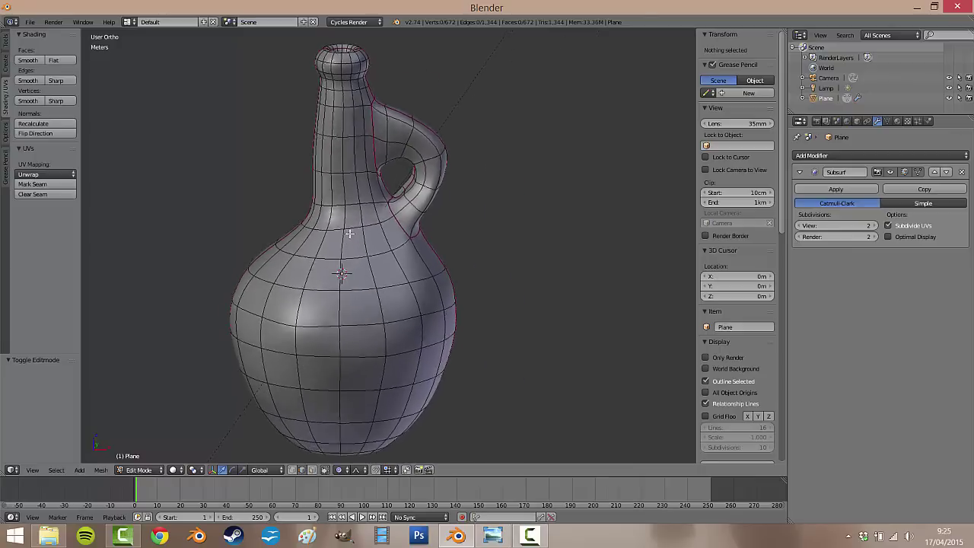
Select the whole mesh, split the 3D view side by side, and change the new area to the UV/Image Editor
key(a)
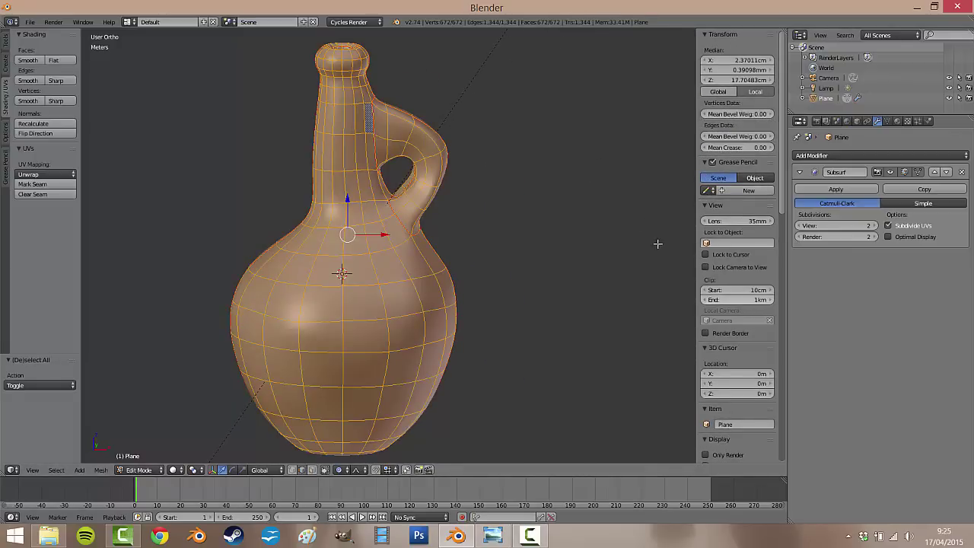
key(n)
drag(778, 32, 373, 85)
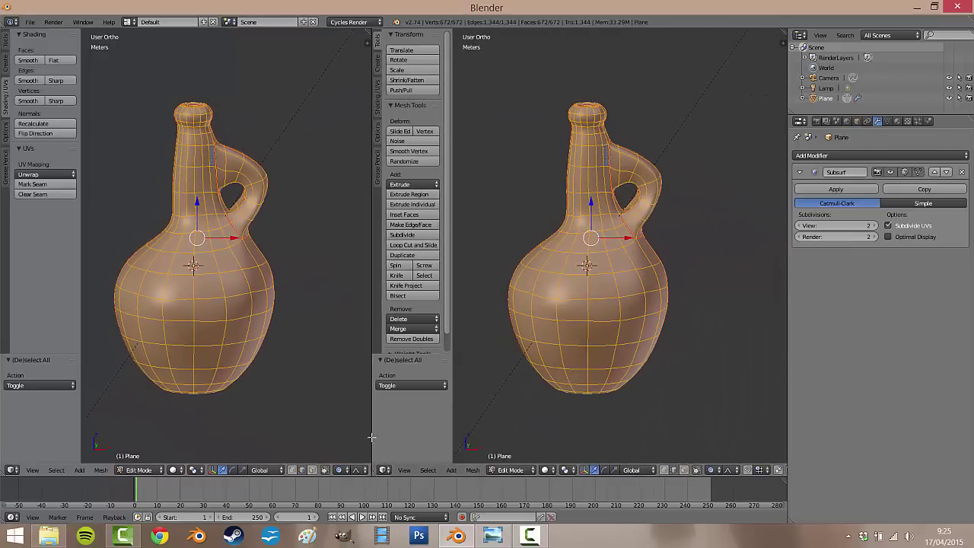
click(384, 468)
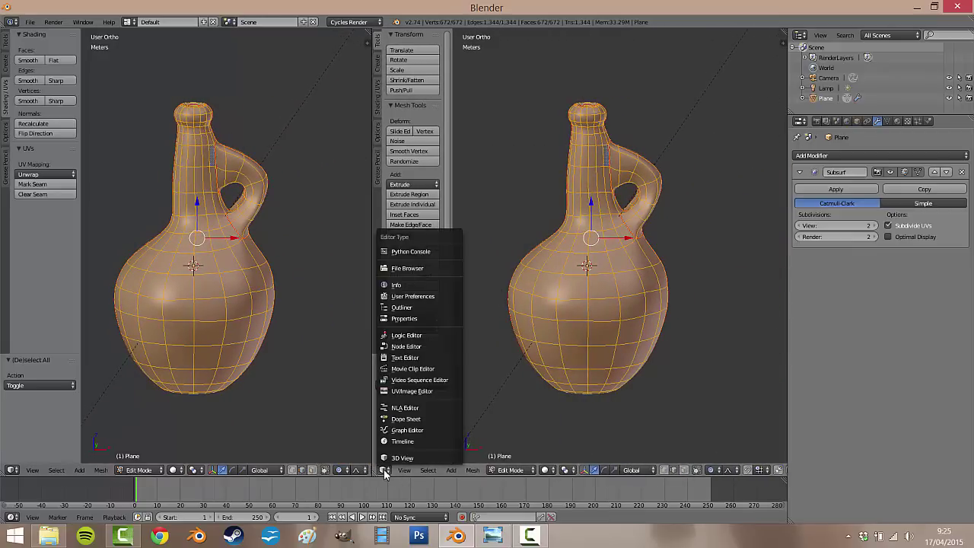
click(418, 394)
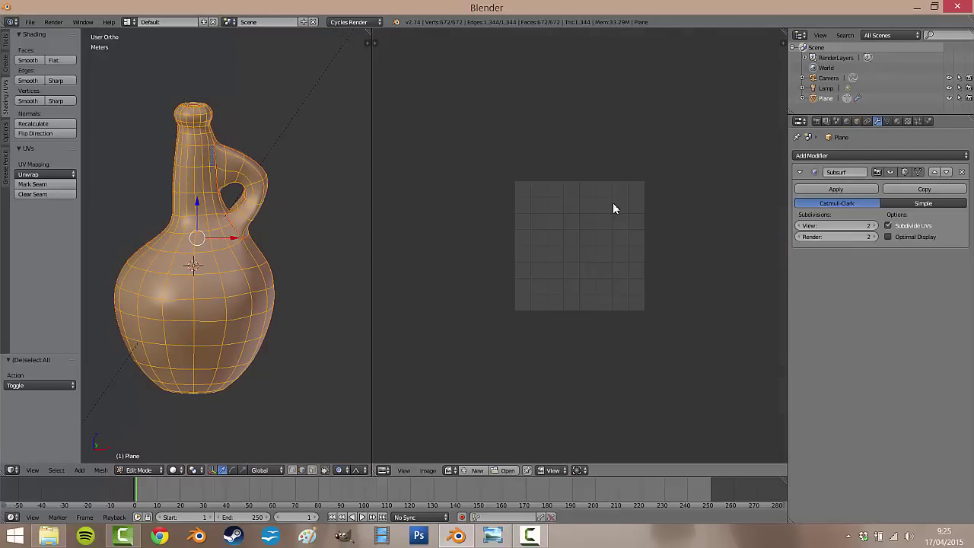
scroll(613, 203, up, 5)
scroll(612, 200, down, 2)
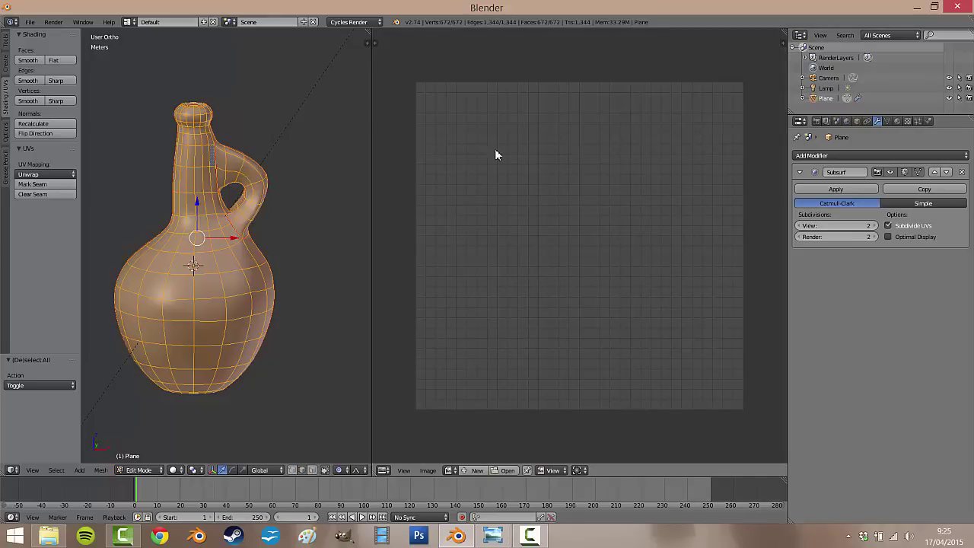
Unwrap the entire selected jug mesh along its marked seams using the standard Unwrap method
middle_drag(239, 265, 221, 256)
key(u)
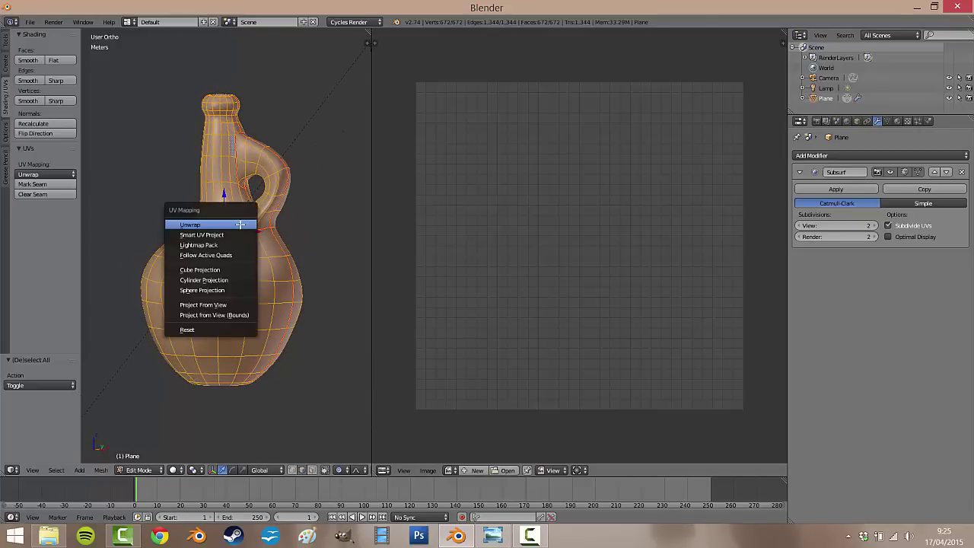
click(214, 225)
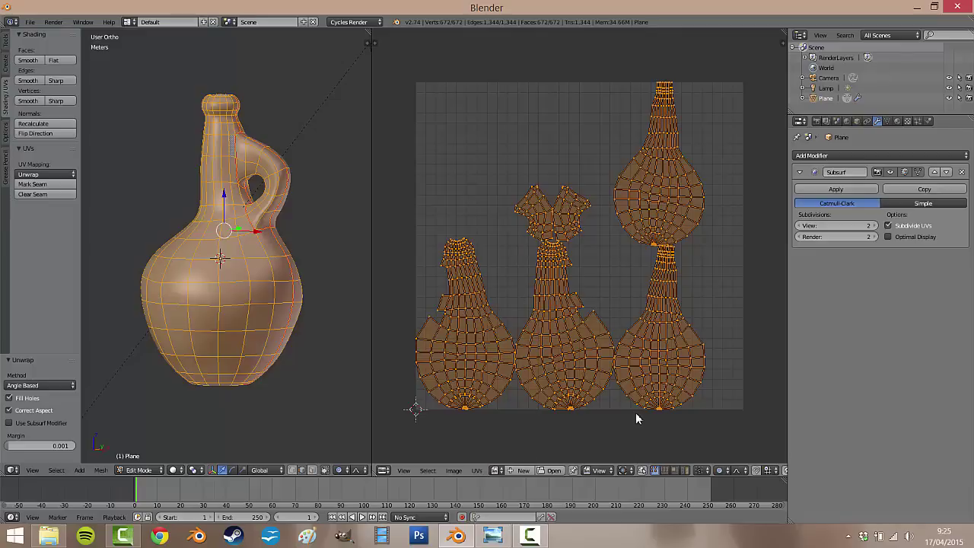
Switch UV selection to whole islands and select the outer body island beside the UV origin
click(684, 471)
right_click(654, 215)
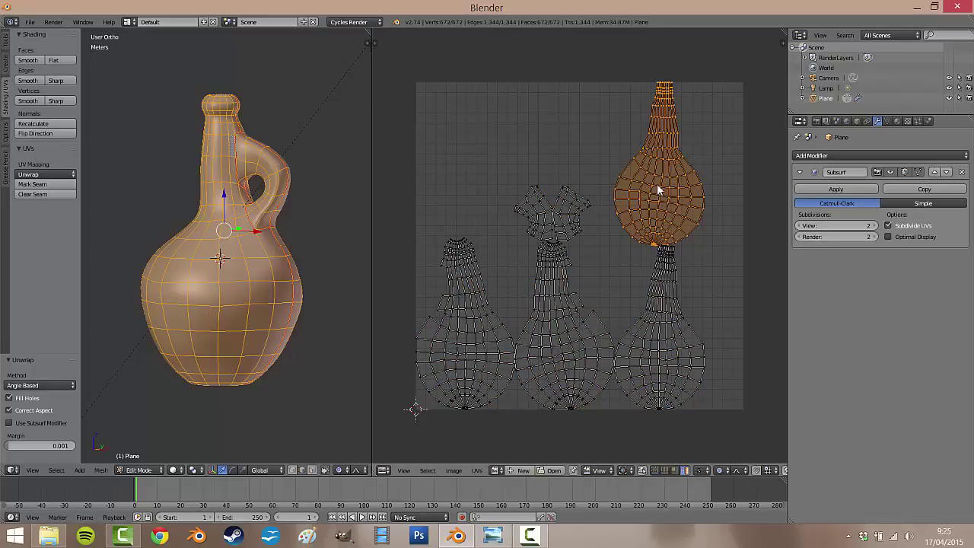
right_click(649, 334)
right_click(562, 337)
right_click(486, 344)
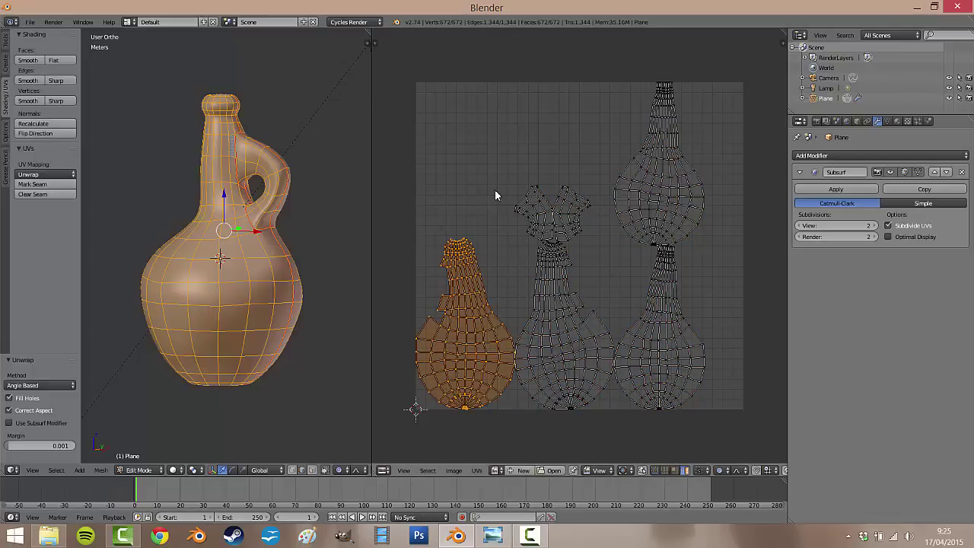
scroll(463, 262, up, 1)
right_click(601, 357)
right_click(441, 356)
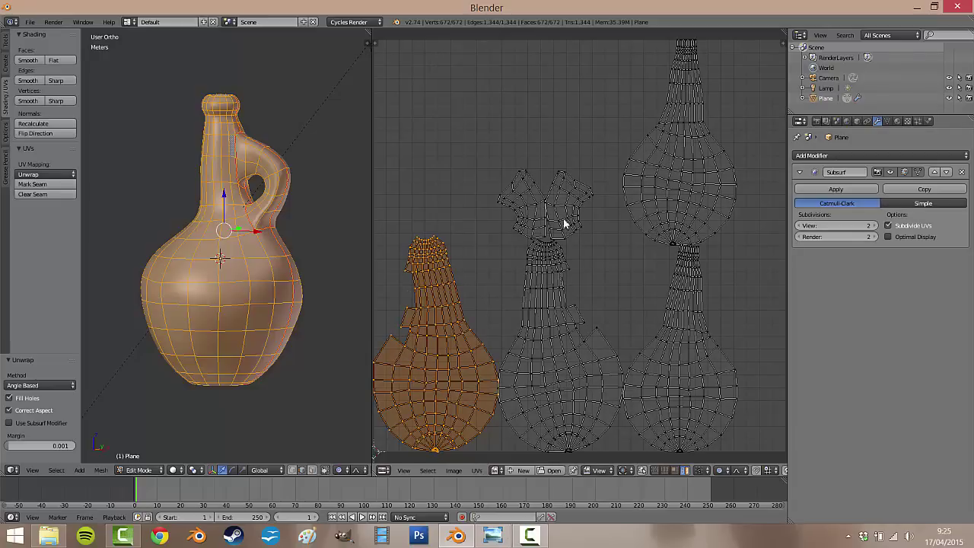
scroll(590, 267, down, 3)
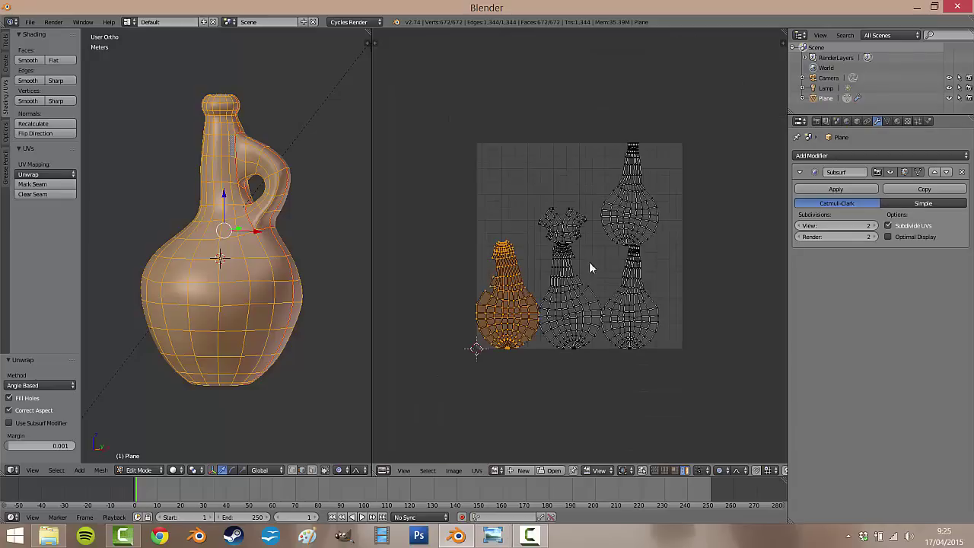
scroll(573, 289, up, 2)
scroll(552, 316, down, 1)
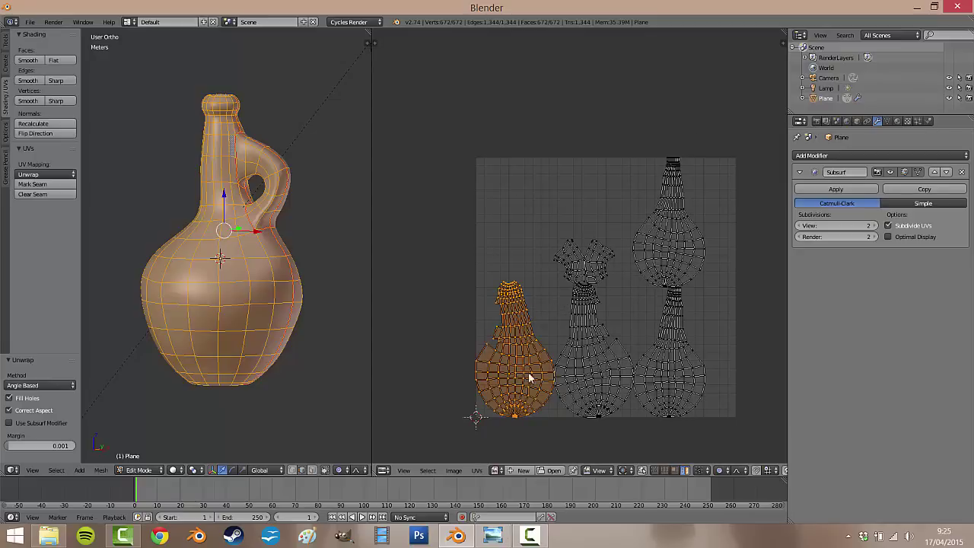
Disable proportional editing in the UV editor so that scaling affects only the selected island
key(s)
right_click(550, 385)
scroll(685, 469, down, 2)
click(693, 470)
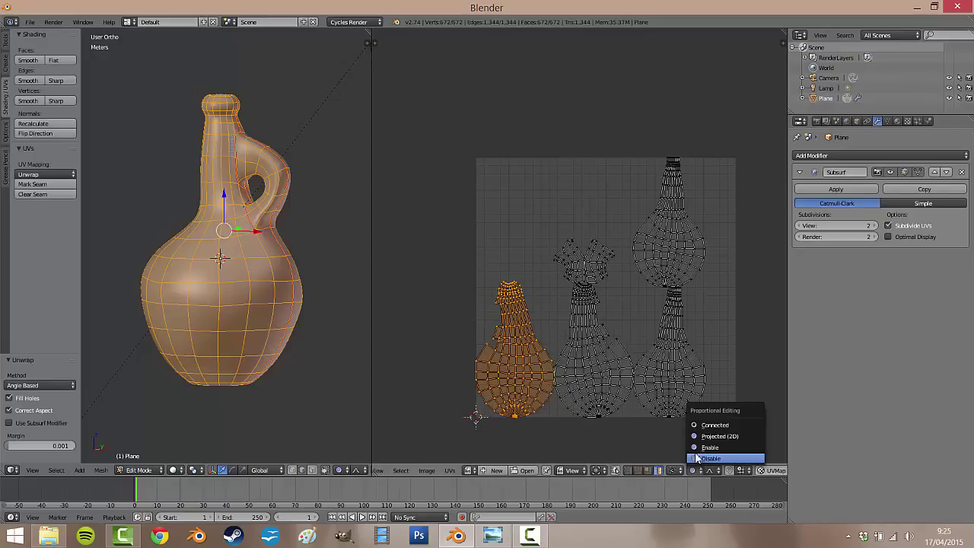
click(699, 458)
Enlarge the selected outer body island about 1.4 times and fit it into the lower-left corner of the UV area
key(s)
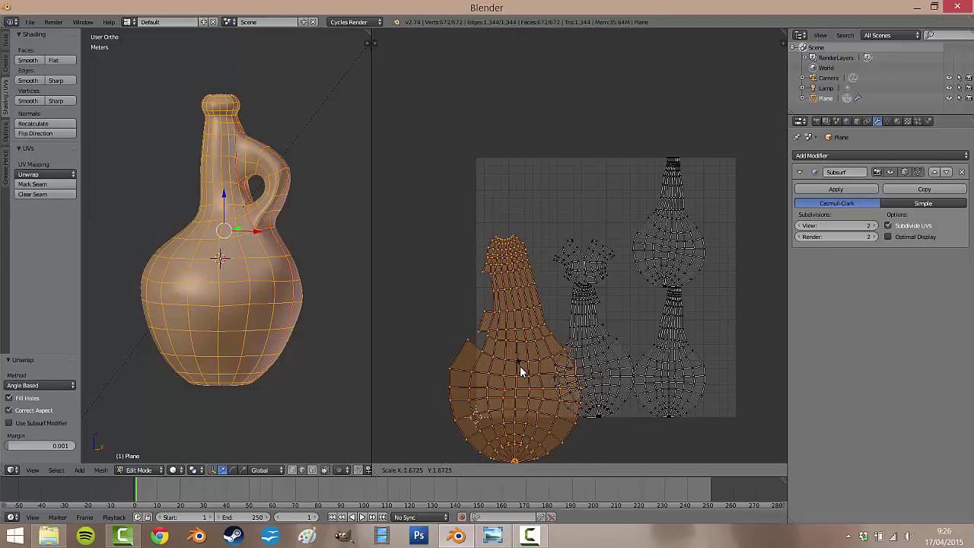
click(523, 370)
key(s)
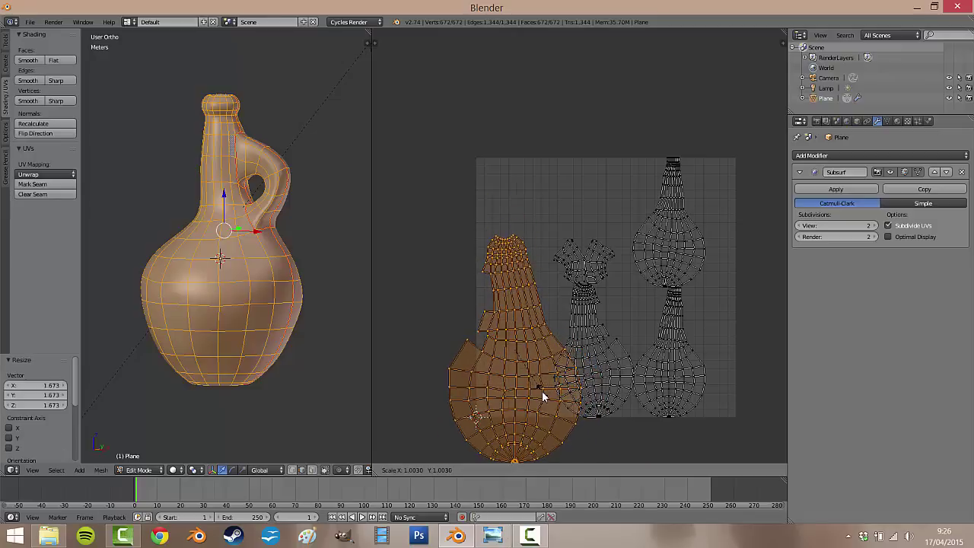
click(539, 389)
key(g)
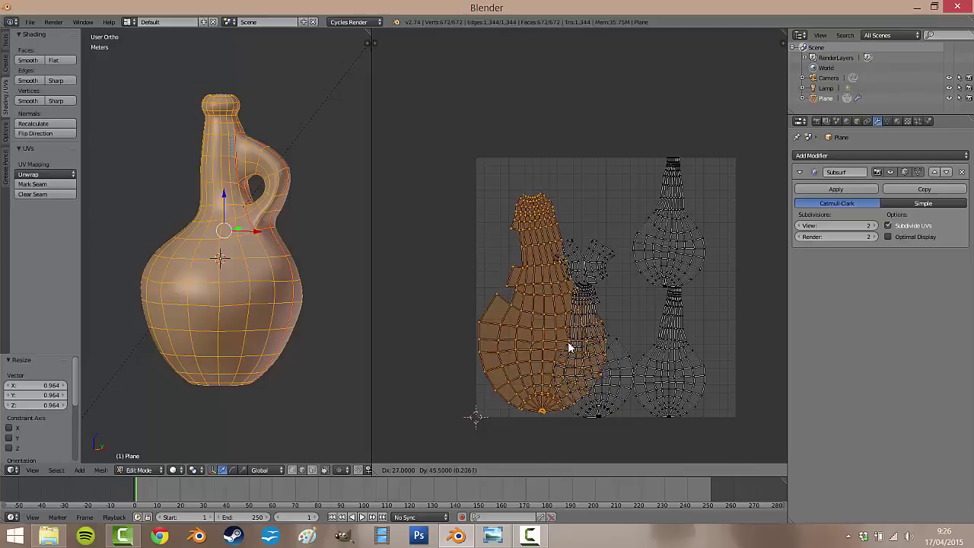
click(572, 358)
key(s)
click(573, 373)
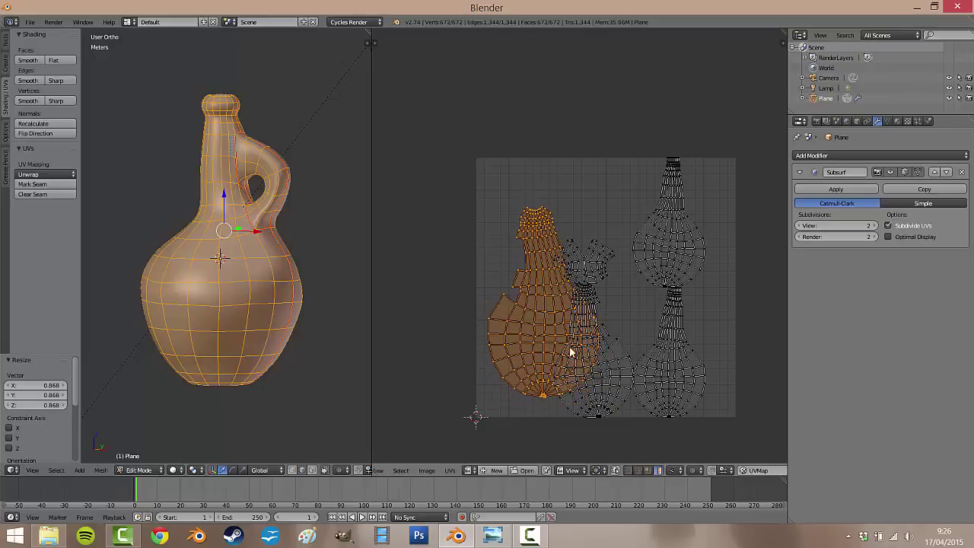
key(g)
click(563, 366)
Rotate the second outer body island about -173°, scale it about 1.22 times, and place it beside the first
key(l)
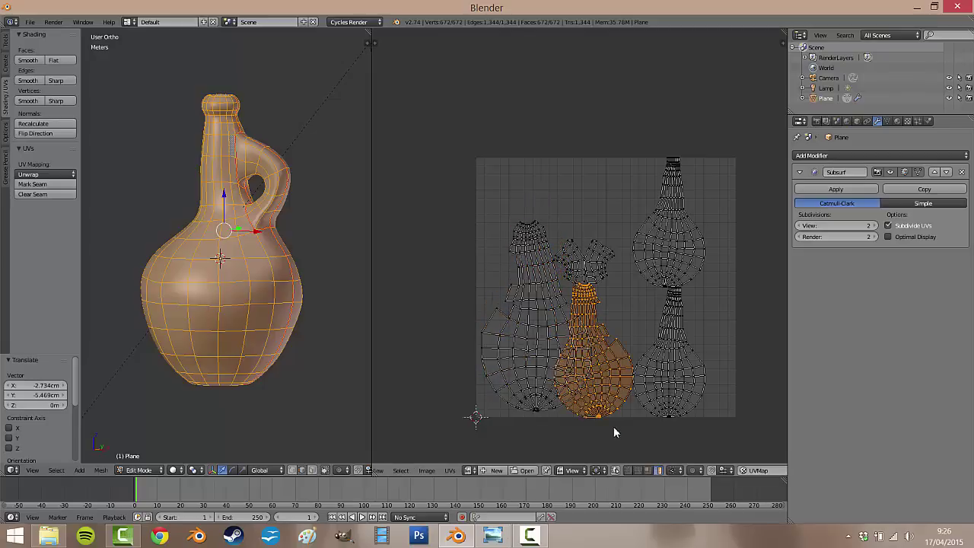
key(r)
click(579, 234)
key(s)
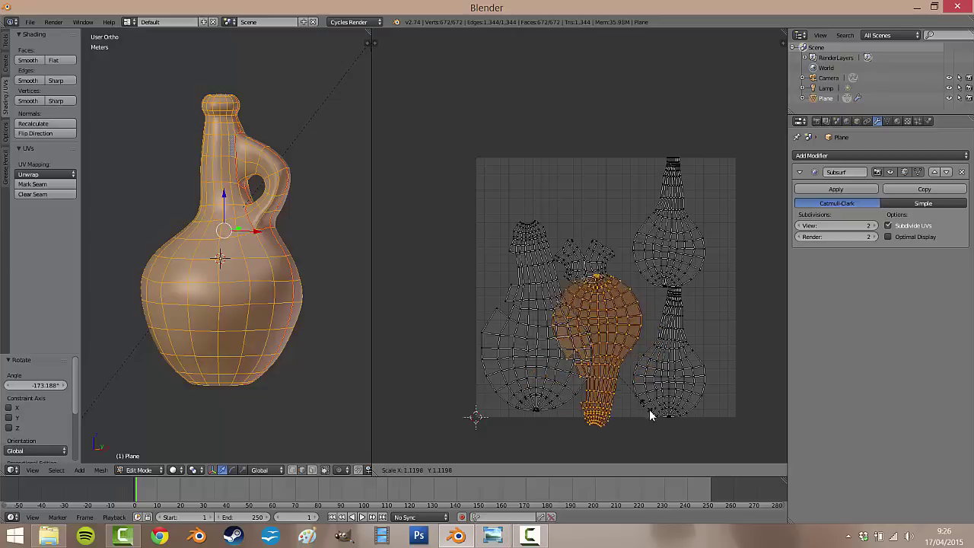
click(651, 416)
key(g)
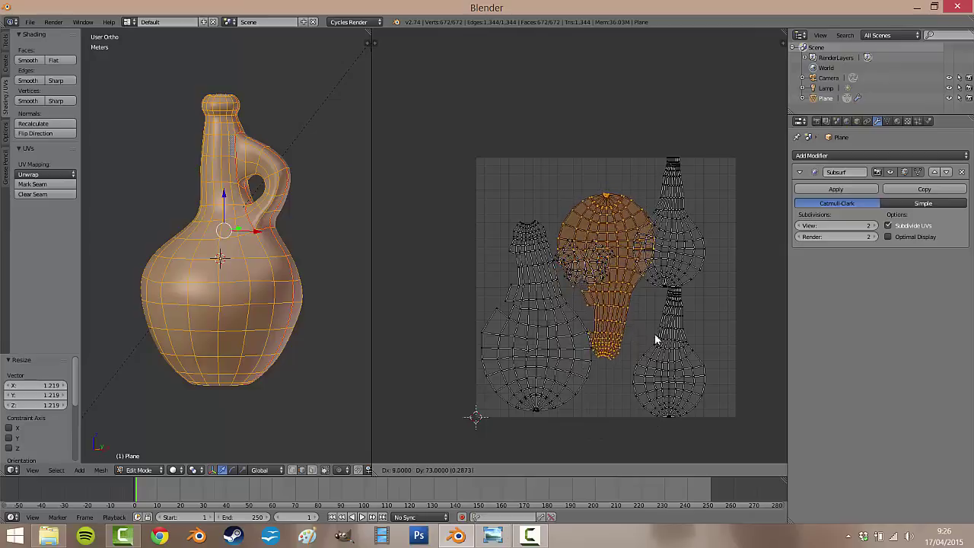
click(663, 356)
Move the first handle island into the upper-left corner of the UV area, enlarge it, and rotate it to lie horizontally
key(l)
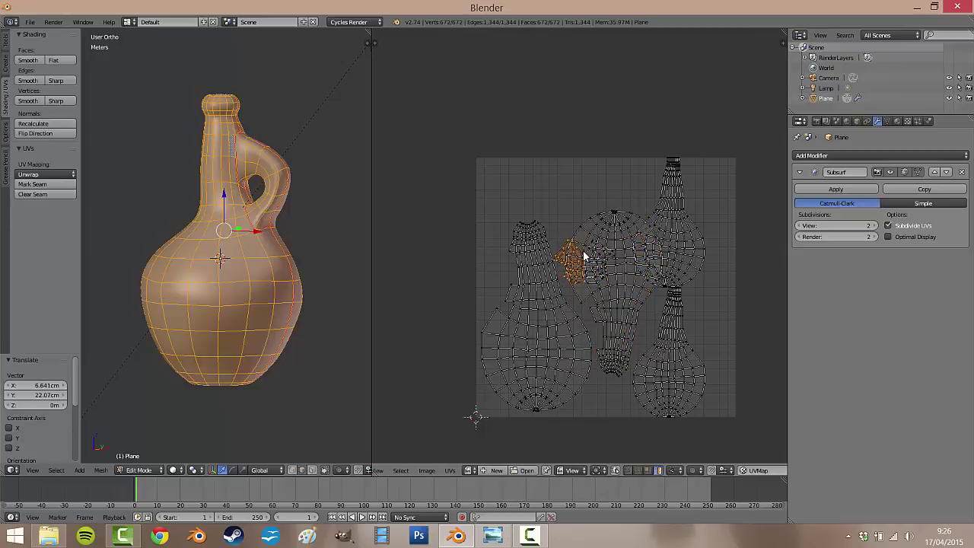
key(g)
click(517, 211)
key(s)
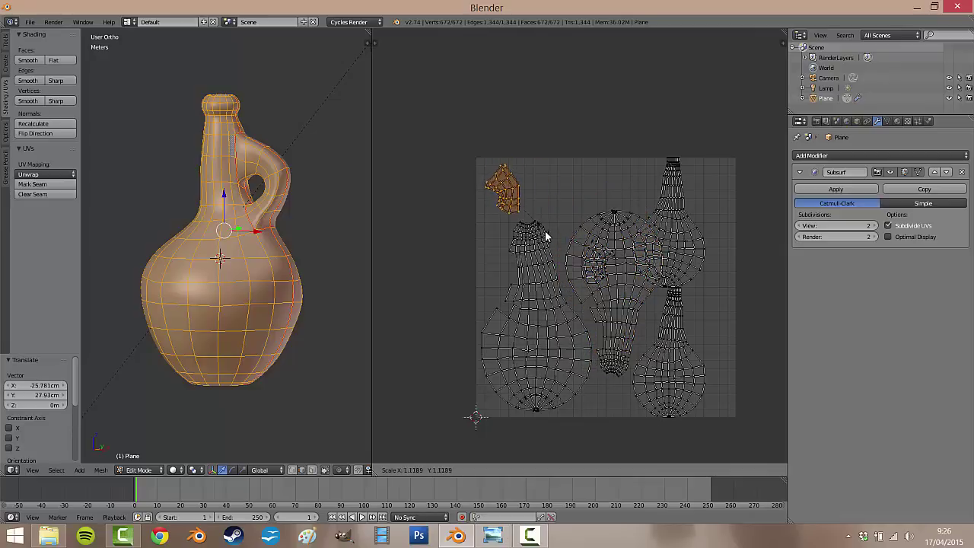
click(560, 247)
key(r)
click(542, 138)
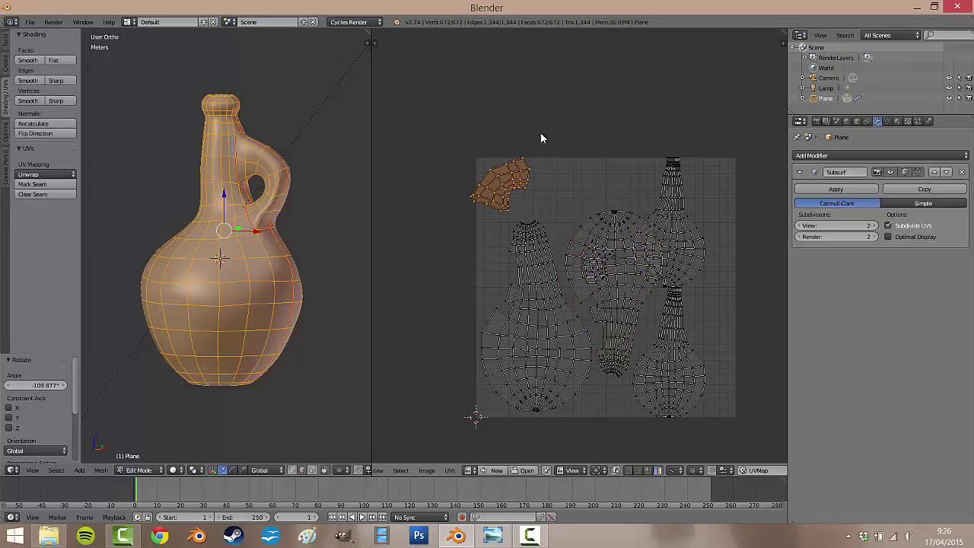
key(r)
click(559, 188)
key(g)
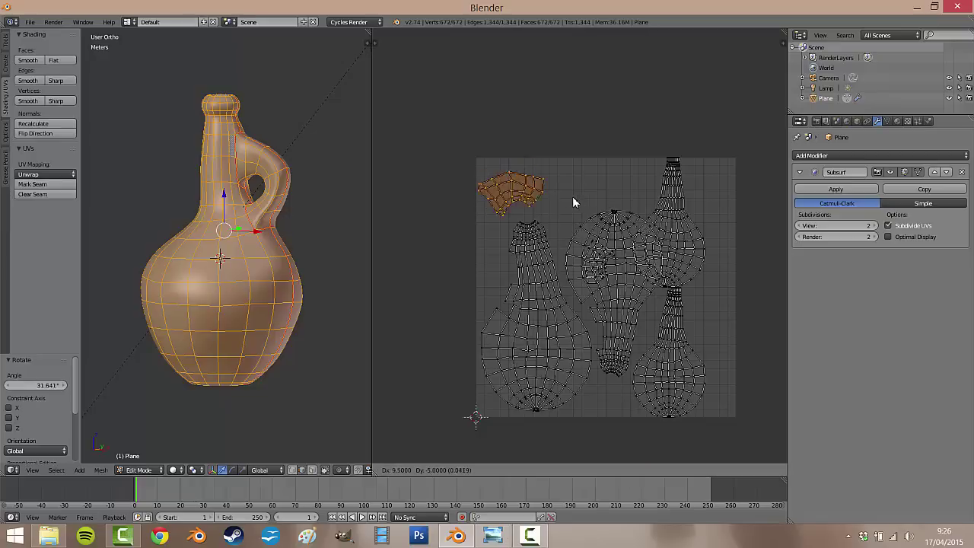
click(576, 188)
Place the second handle island beside the first, rotated about 75° and scaled about 1.43 times
key(l)
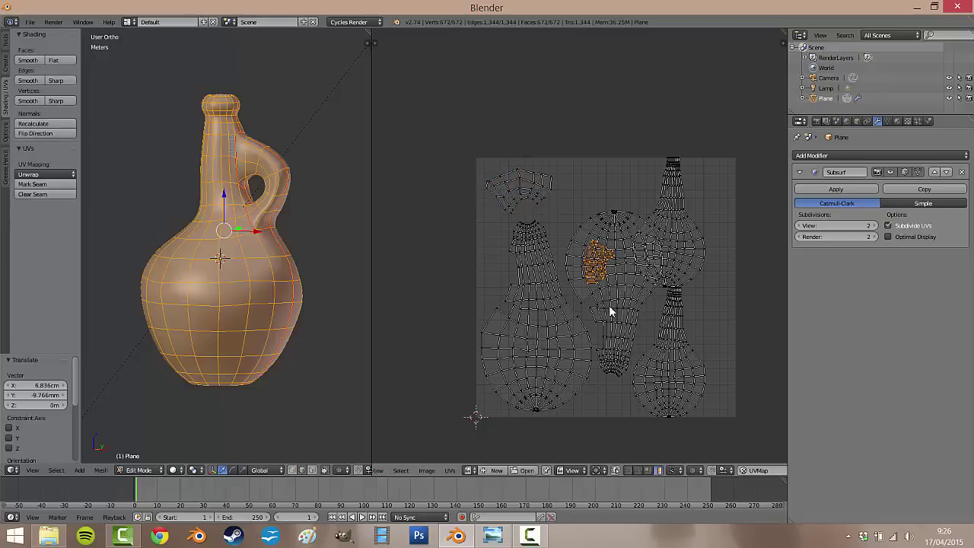
key(g)
click(635, 211)
key(r)
click(595, 240)
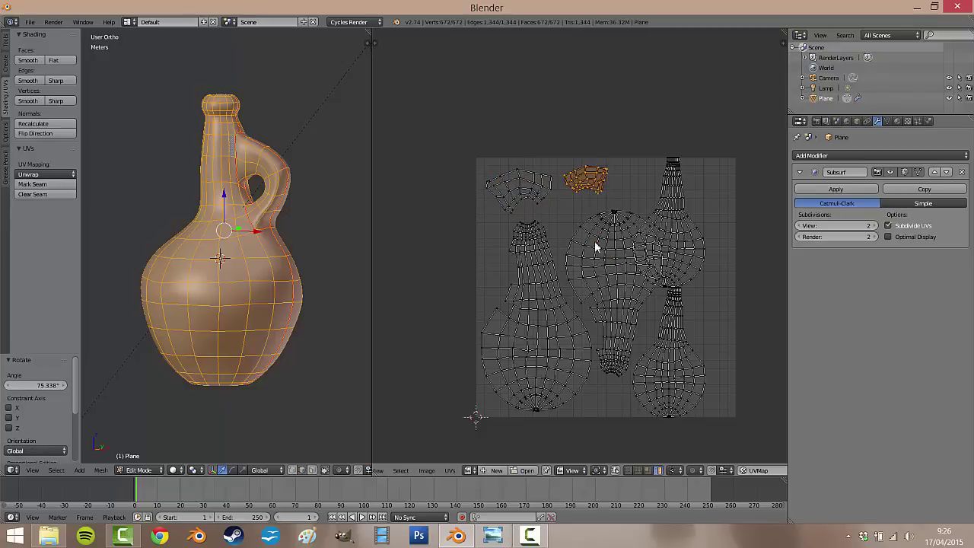
key(s)
click(601, 254)
key(g)
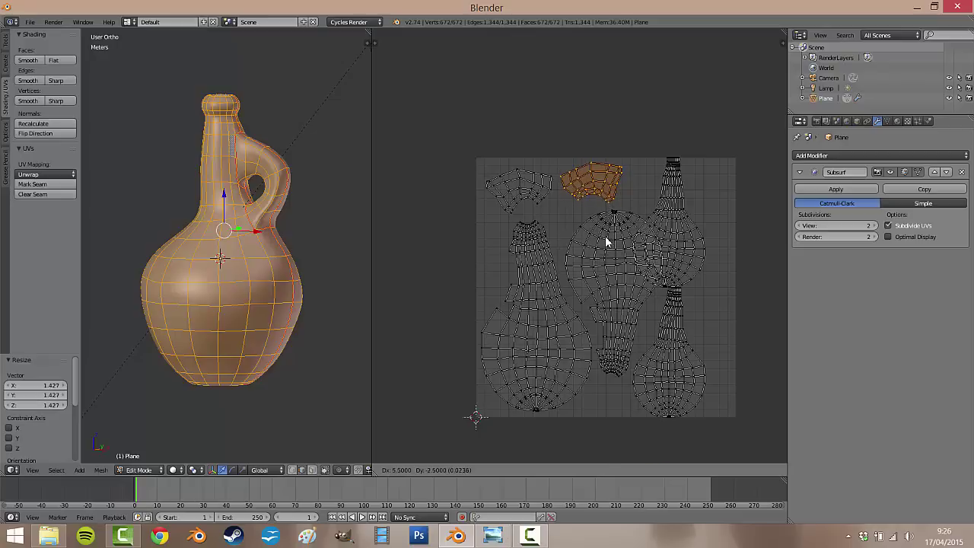
click(607, 243)
Rotate the upper interior island about 163° and fit it into the upper-right corner of the UV area
key(l)
key(r)
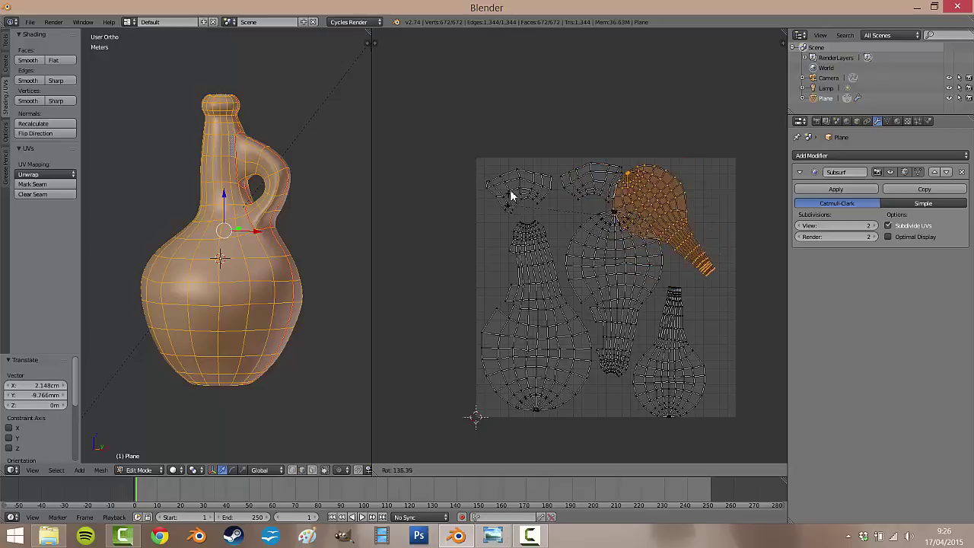
click(568, 152)
key(g)
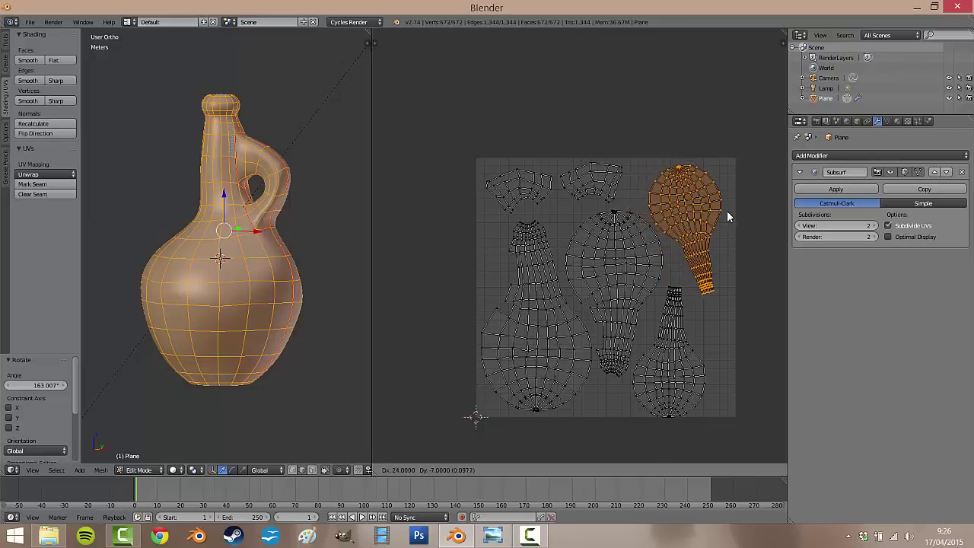
click(727, 215)
Shift the remaining interior island slightly up and right within the lower-right area, and clear the UV selection
click(681, 394)
key(l)
key(g)
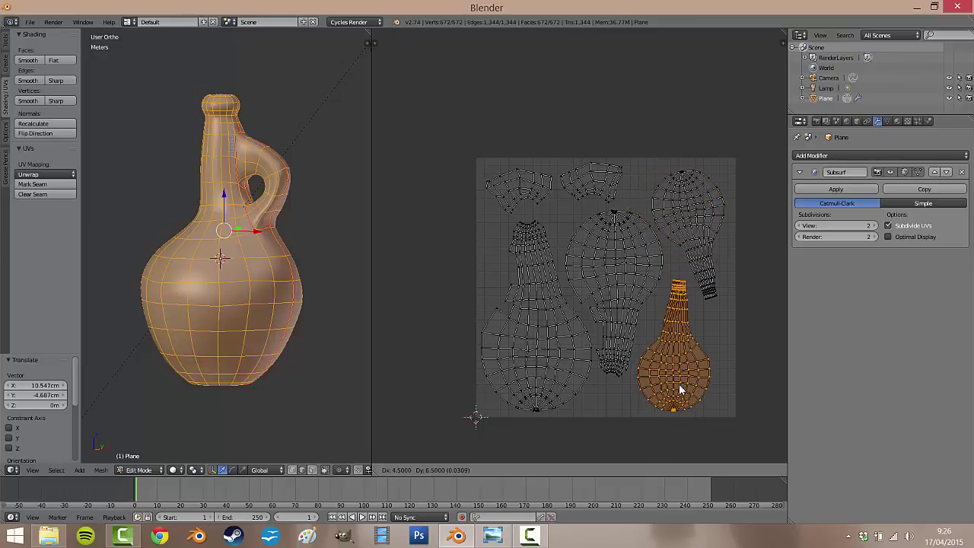
click(680, 390)
scroll(655, 286, up, 3)
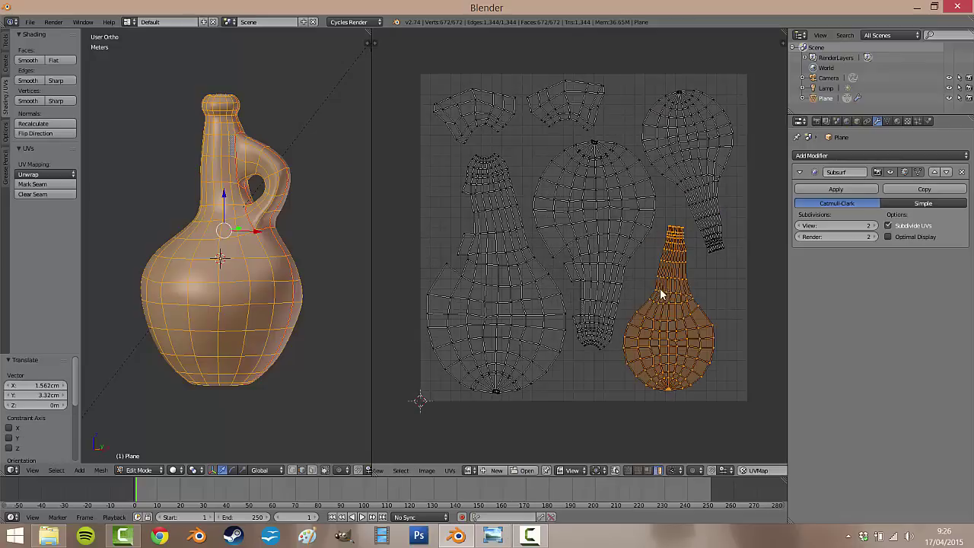
key(a)
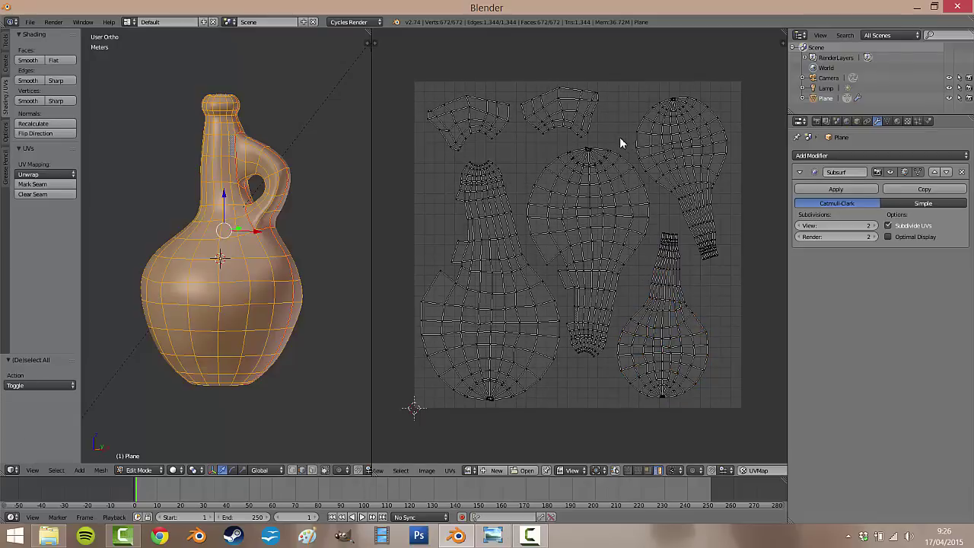
Start exporting the UV layout and create a folder named Nueva_Pieza inside Modelado_Jarra_Cañari
scroll(590, 303, down, 3)
scroll(590, 309, up, 3)
scroll(452, 448, down, 2)
scroll(448, 440, up, 3)
scroll(451, 449, down, 1)
click(450, 471)
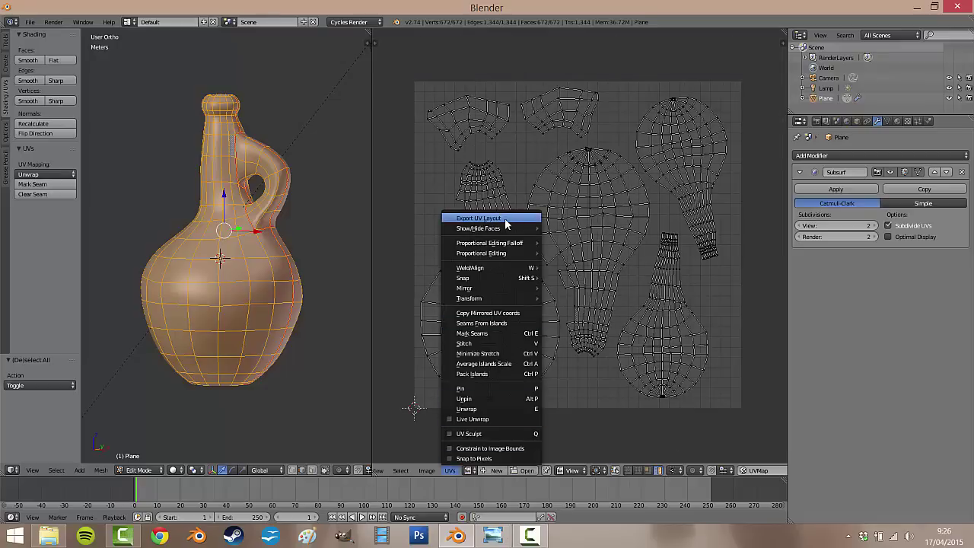
click(507, 219)
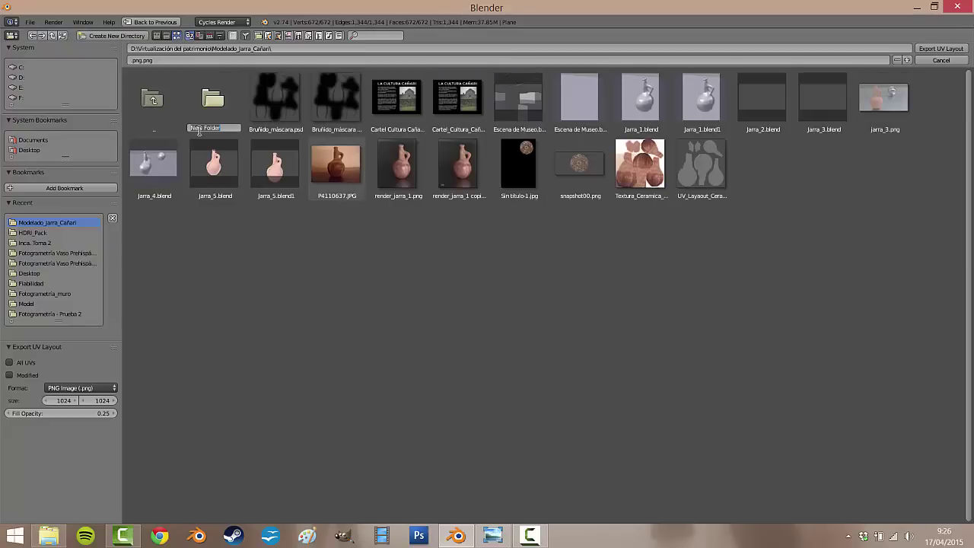
text(Nueva_Pieza)
key(Return)
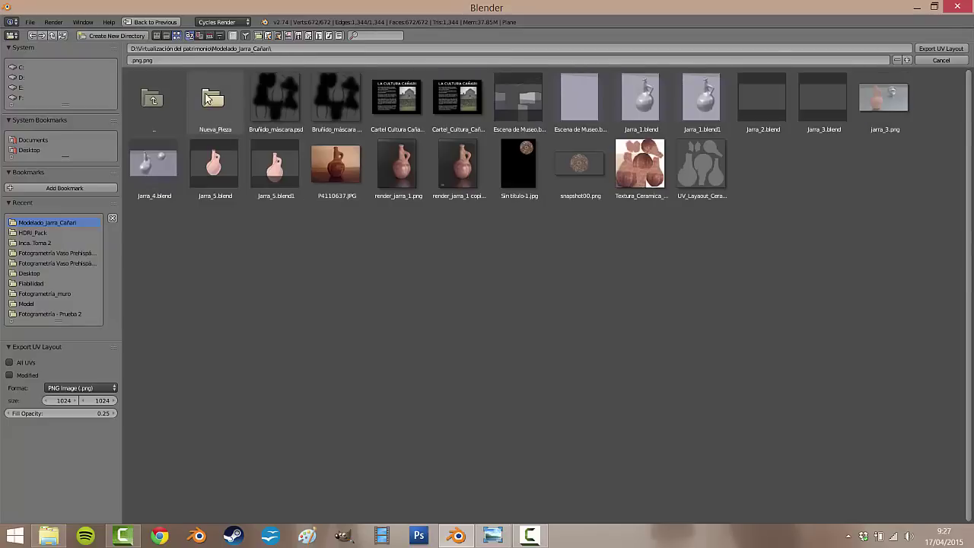
Export the UV layout as a 1024 × 1024 PNG named UV_Layout_Ceramica into the Nueva_Pieza folder
click(236, 127)
click(189, 59)
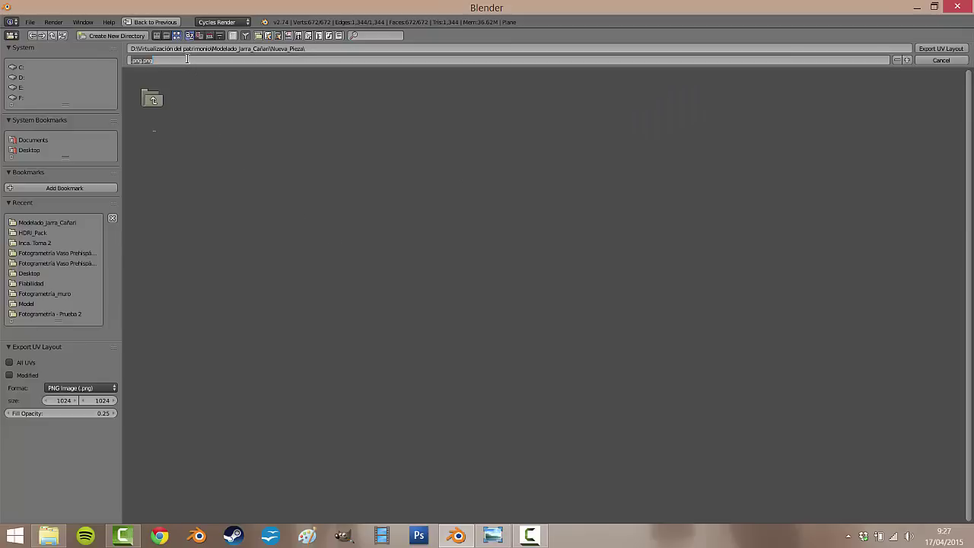
drag(141, 60, 109, 60)
text(UV_Layout_Ceramica)
key(Return)
click(923, 48)
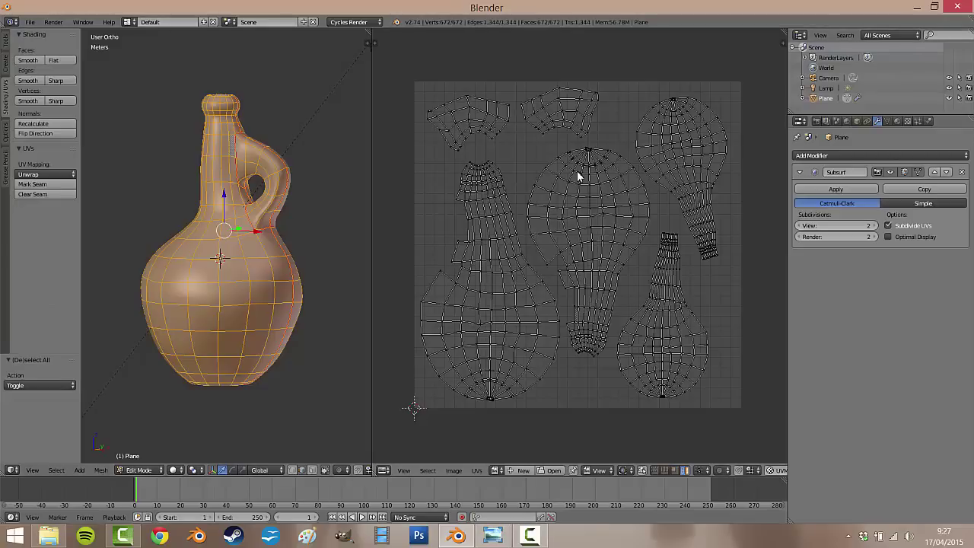
Save the scene as Nueva_Pieza.blend in the Nueva_Pieza folder and return the jug to object mode
click(30, 21)
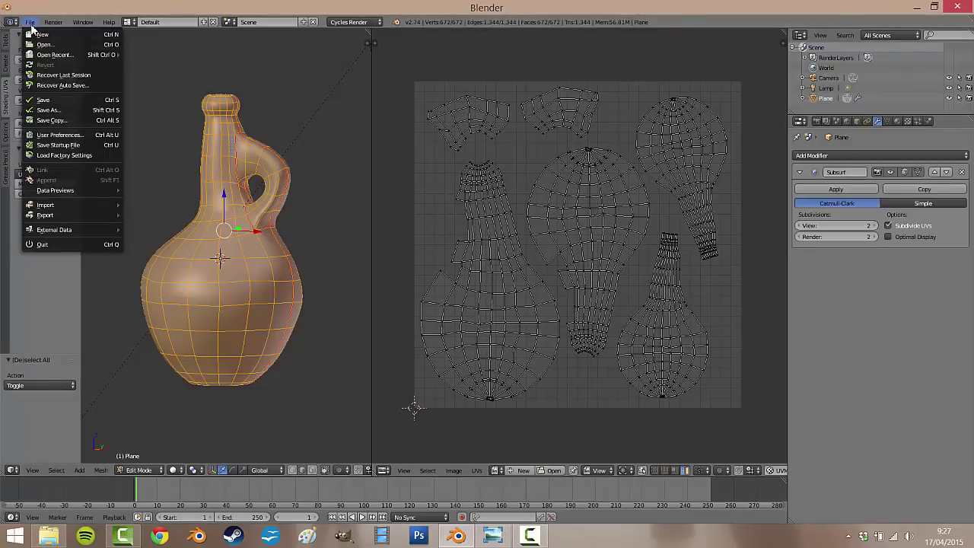
click(74, 110)
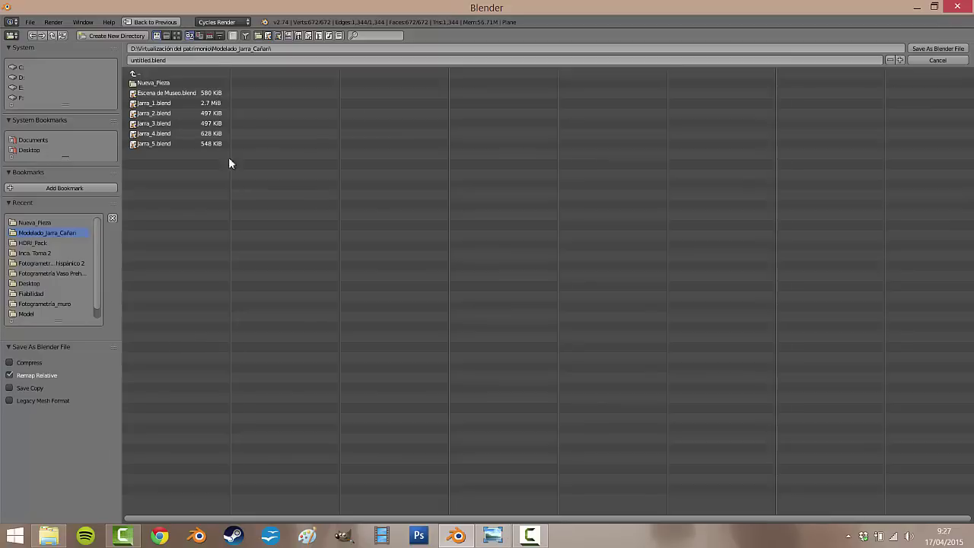
click(153, 82)
text(Nuev)
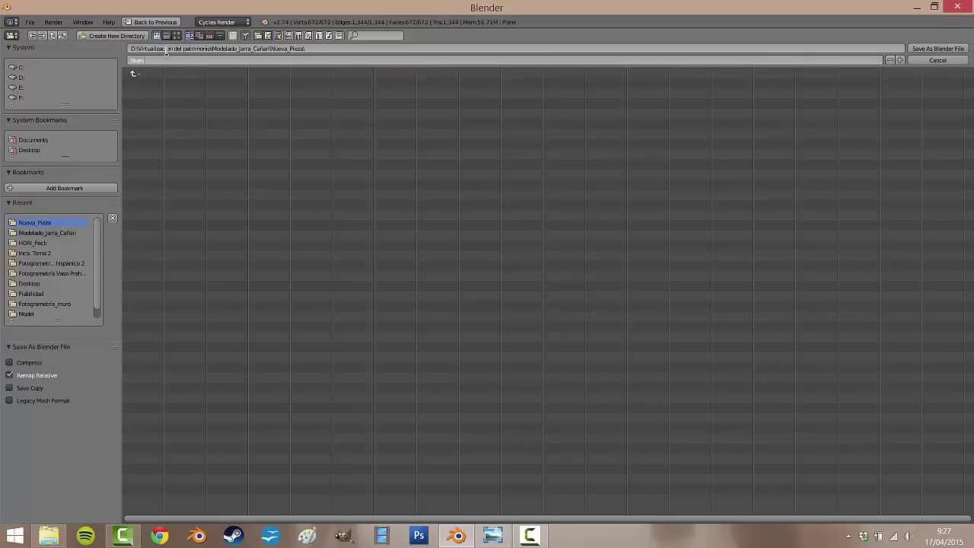
text(a_Pieza)
key(Return)
click(933, 50)
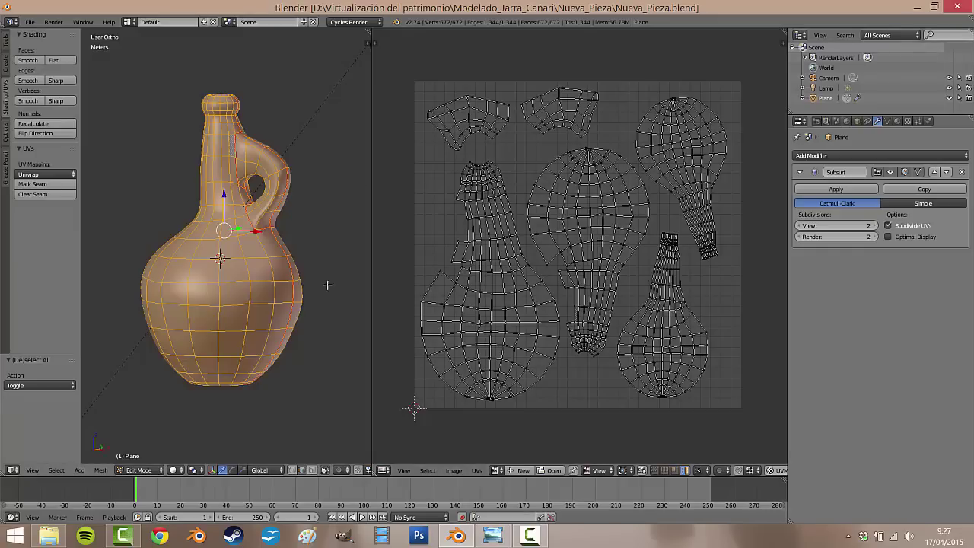
key(Tab)
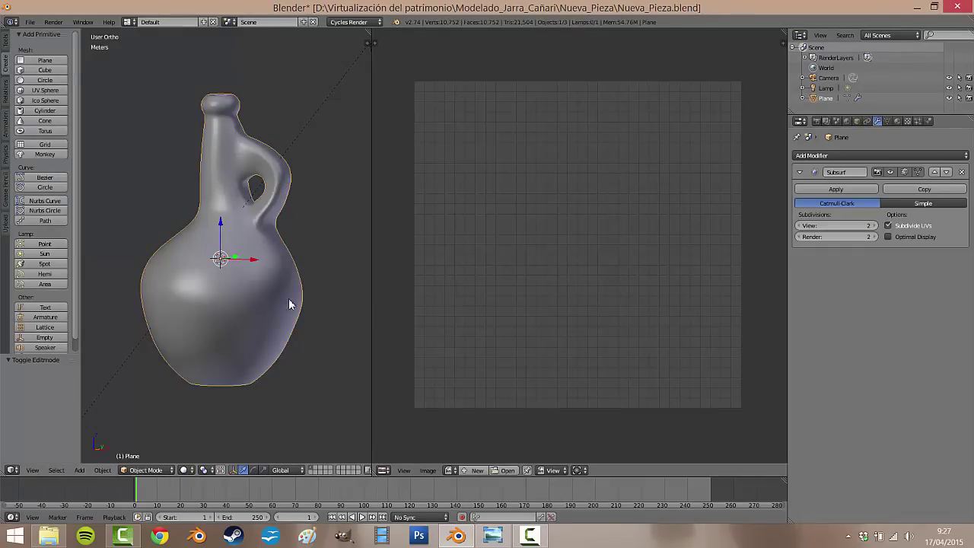